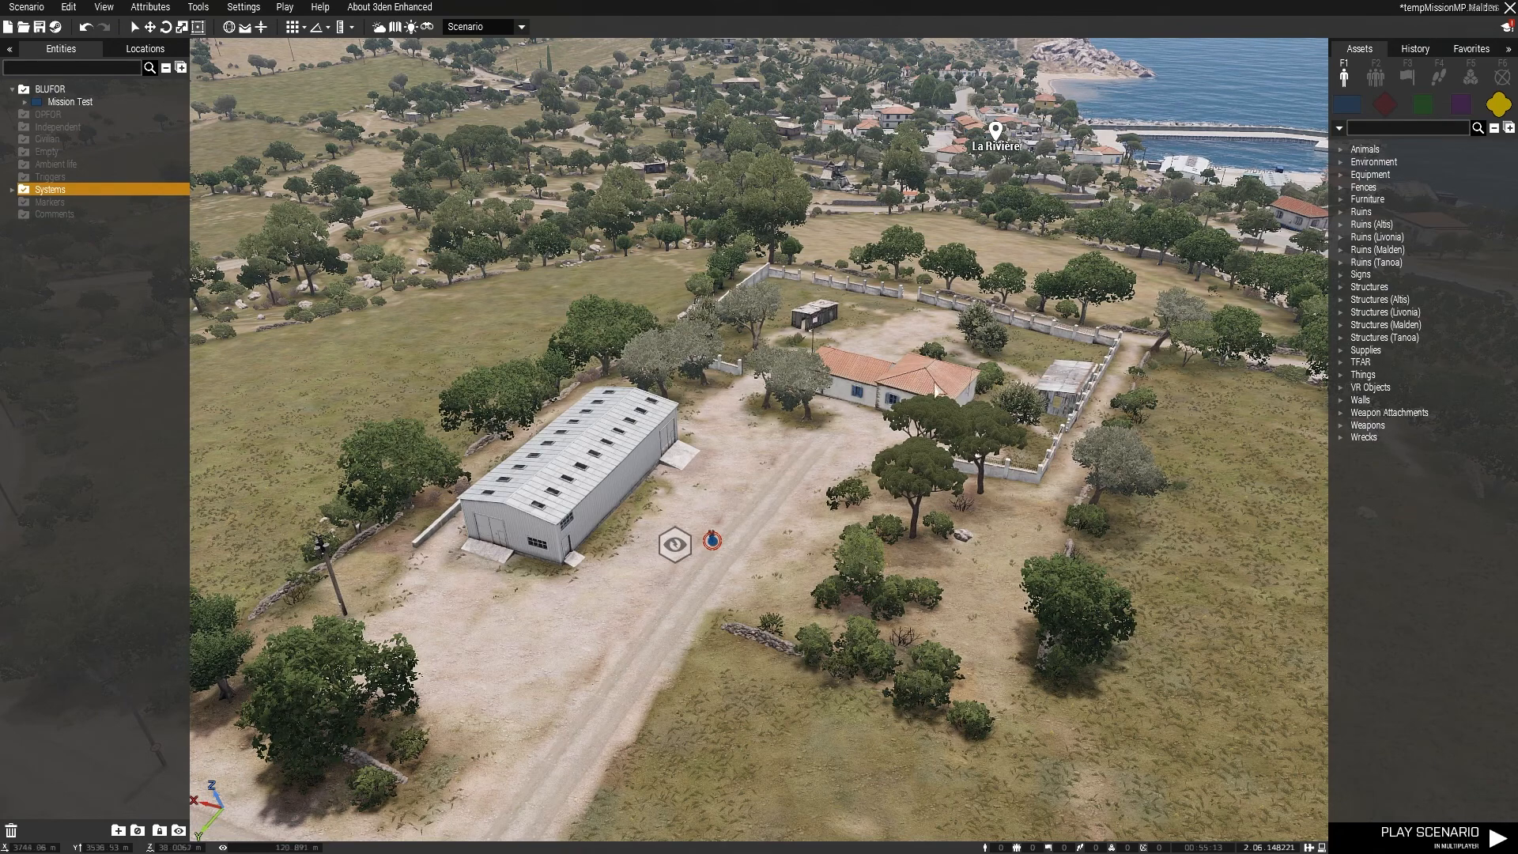
# Step: Place an Industrial Shed from the Altis industrial structures alongside the dirt road junction and shift it further along the road
pyautogui.moveTo(886, 358); pyautogui.dragTo(974, 373, button='right')
pyautogui.press('s')
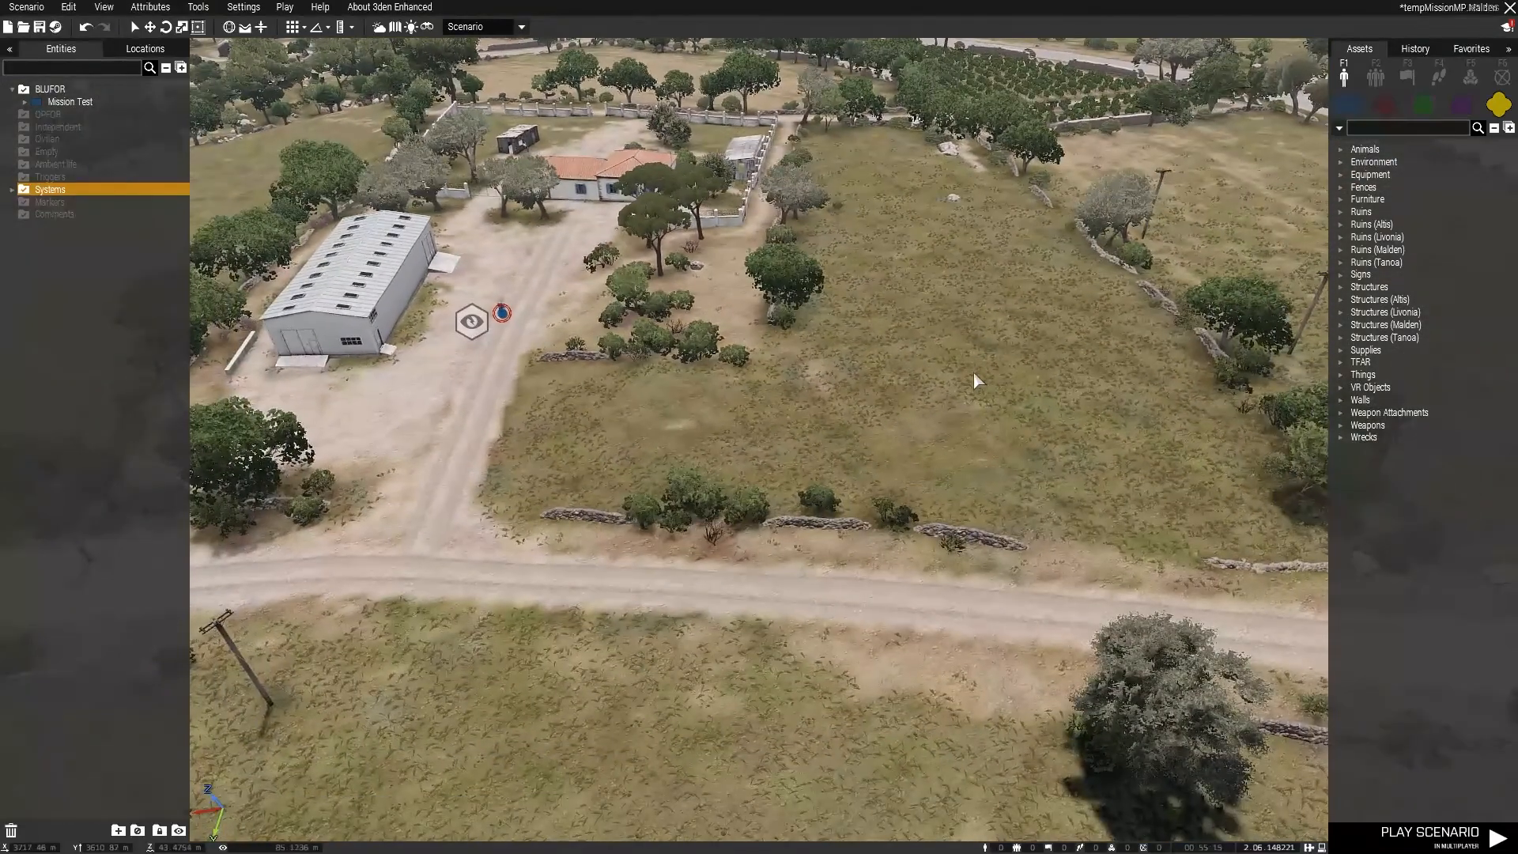
pyautogui.press('a')
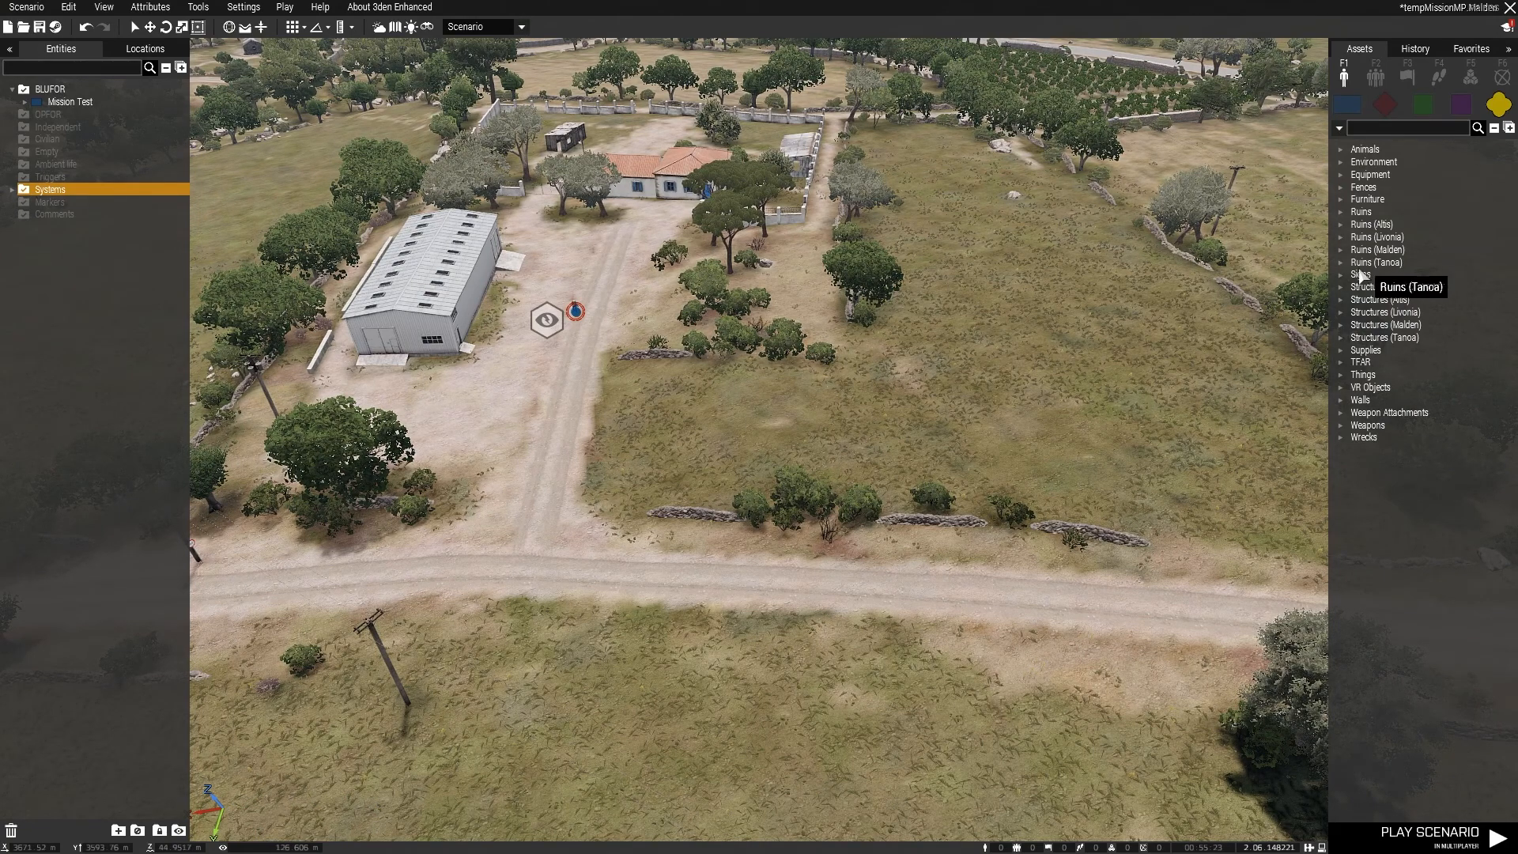
pyautogui.click(1341, 300)
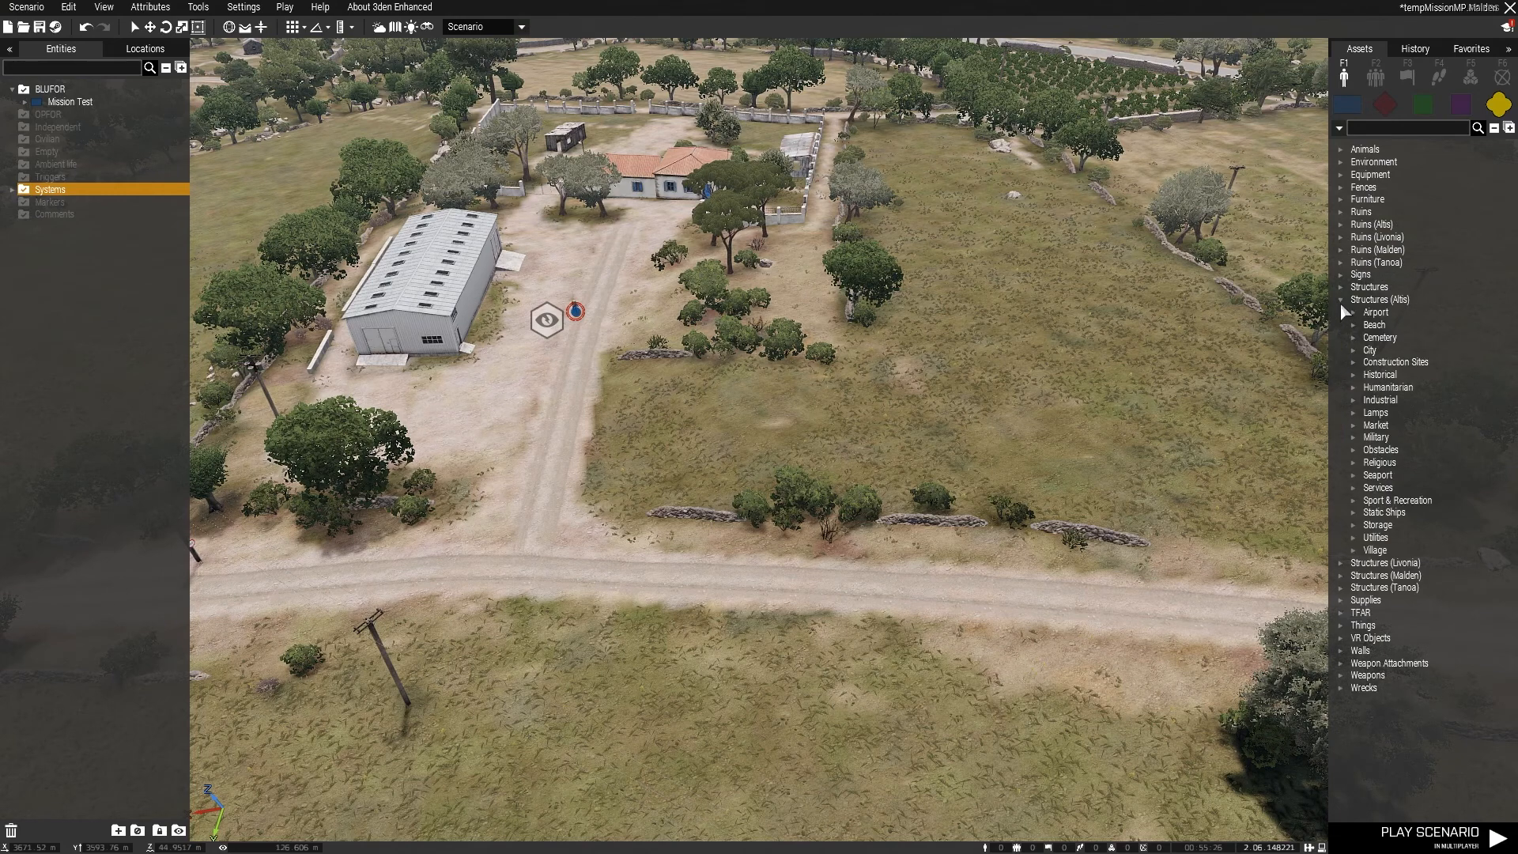
pyautogui.click(1355, 401)
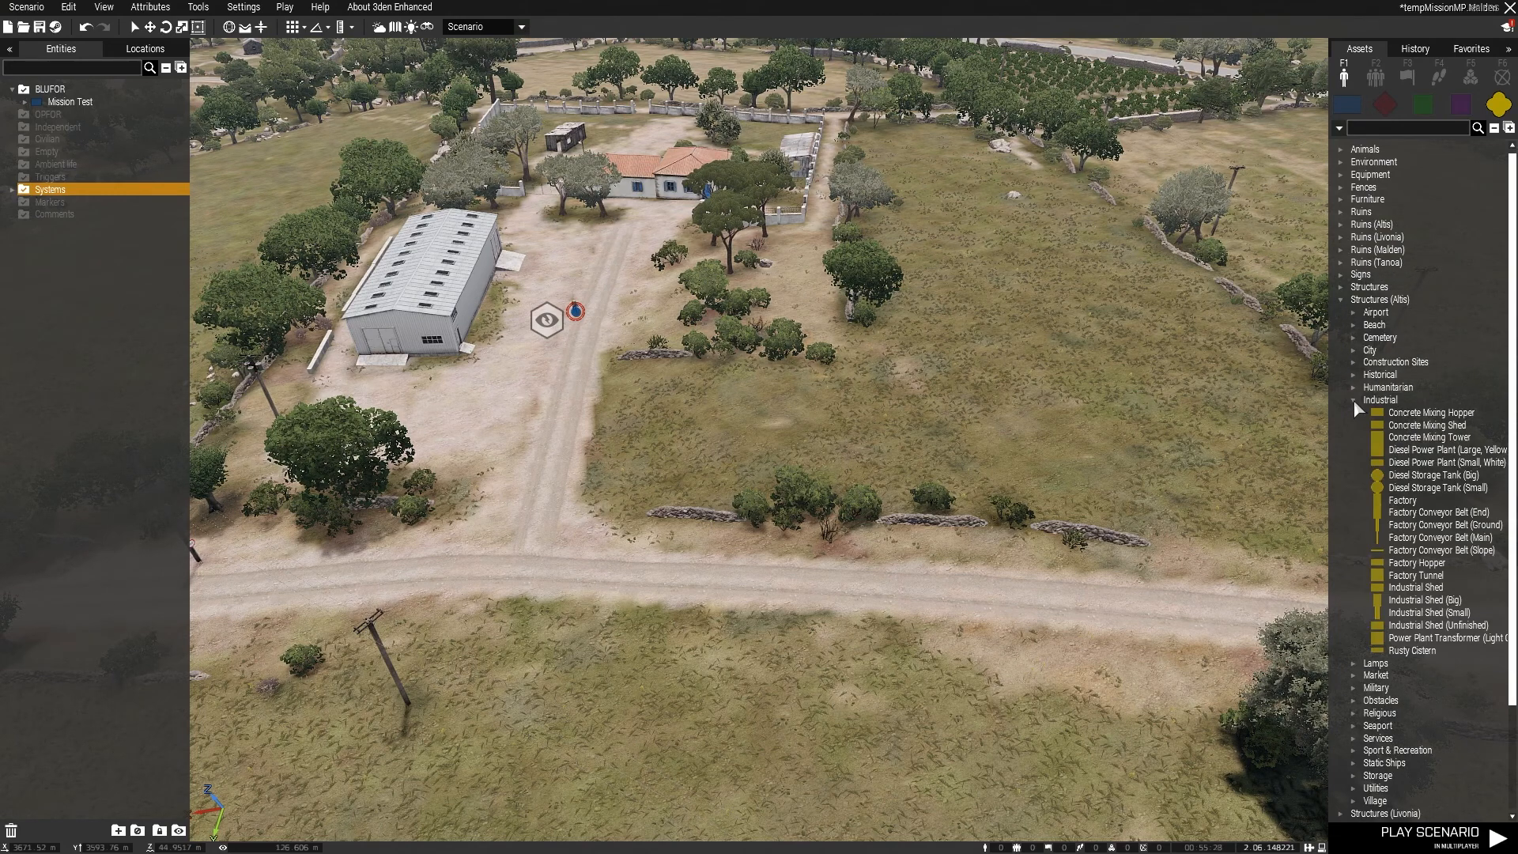
pyautogui.click(1421, 589)
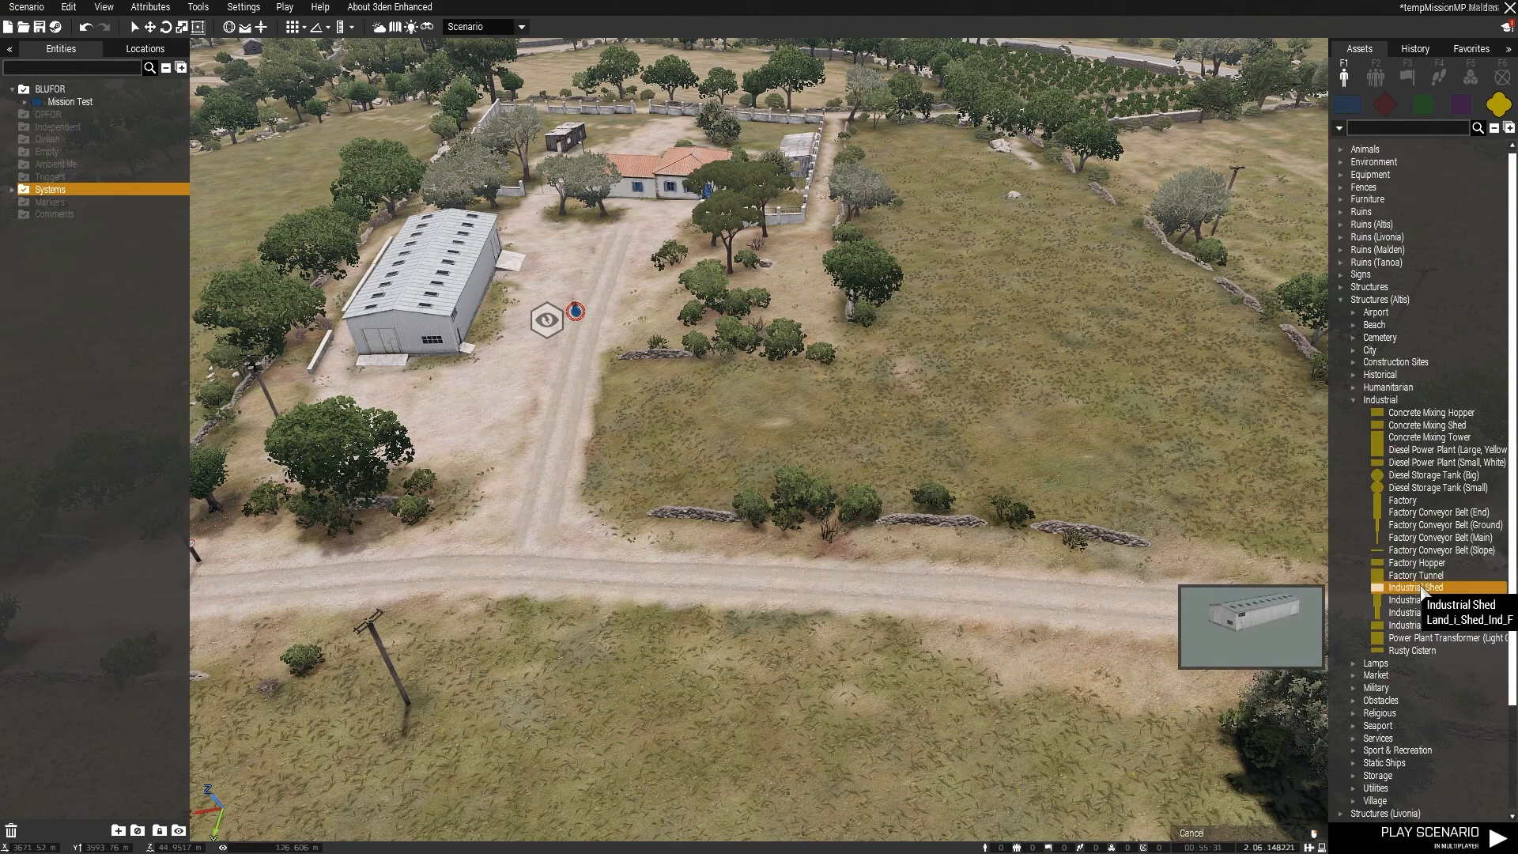
pyautogui.click(781, 669)
pyautogui.keyDown('shift'); pyautogui.moveTo(786, 669); pyautogui.dragTo(782, 722); pyautogui.keyUp('shift')
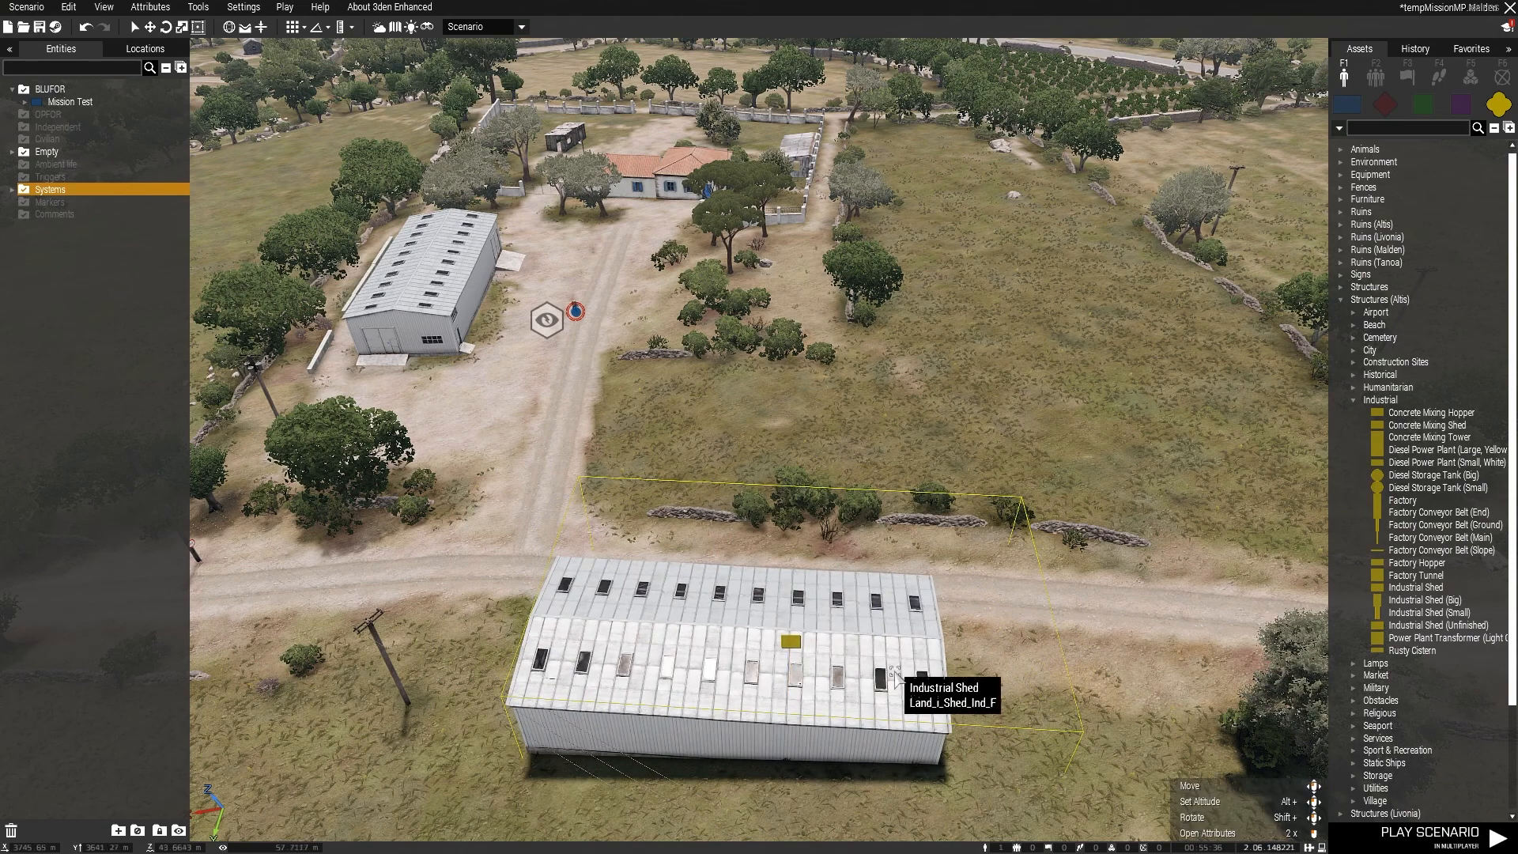
pyautogui.moveTo(896, 674); pyautogui.dragTo(994, 667)
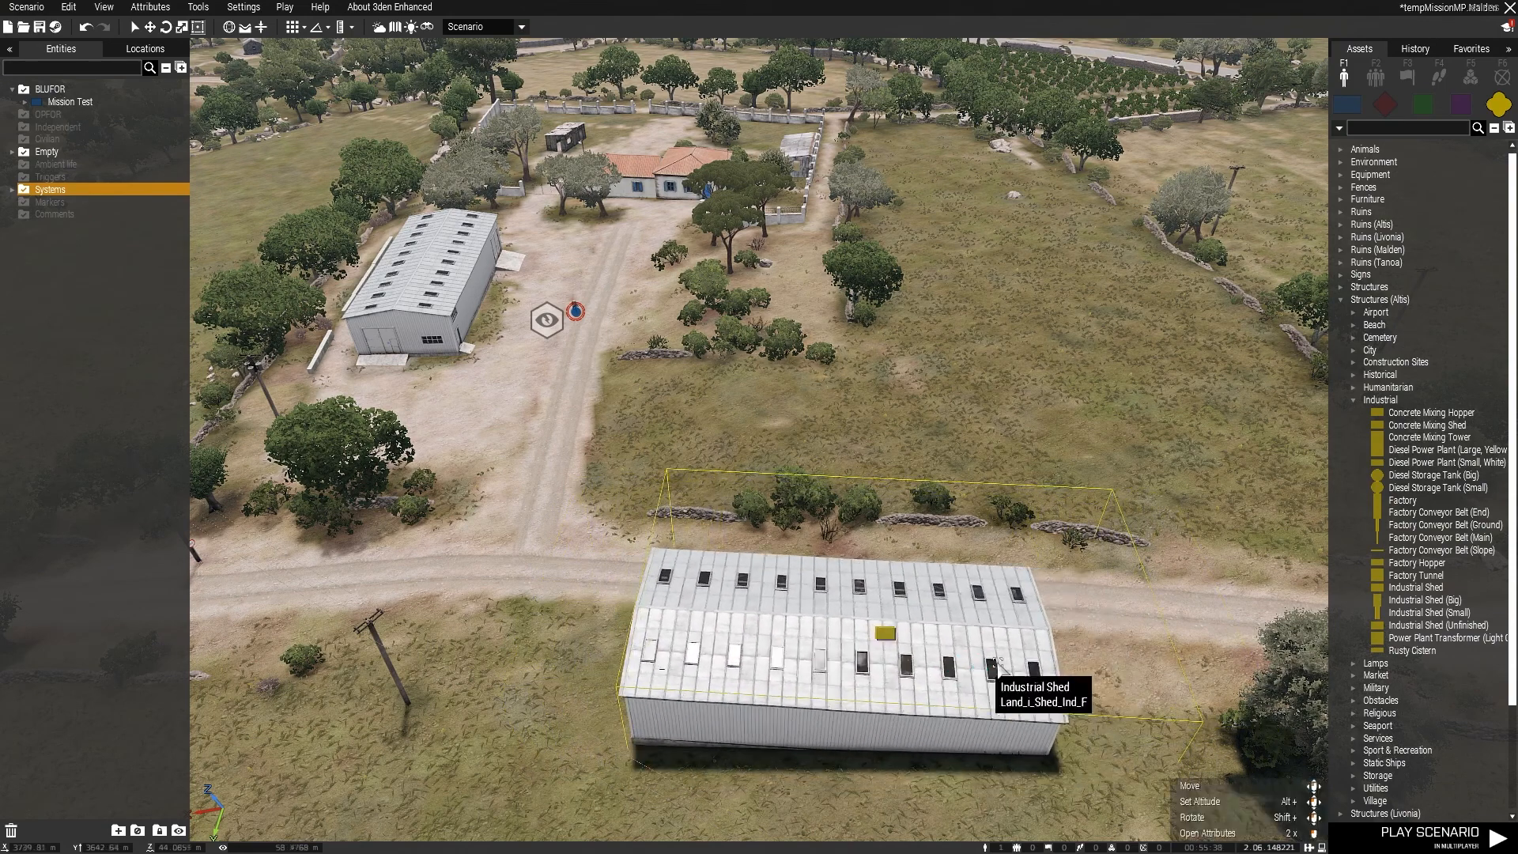
# Step: Select the placed Industrial Shed and examine its long side, from the small door and window to the large door and ramp
pyautogui.click(12, 153)
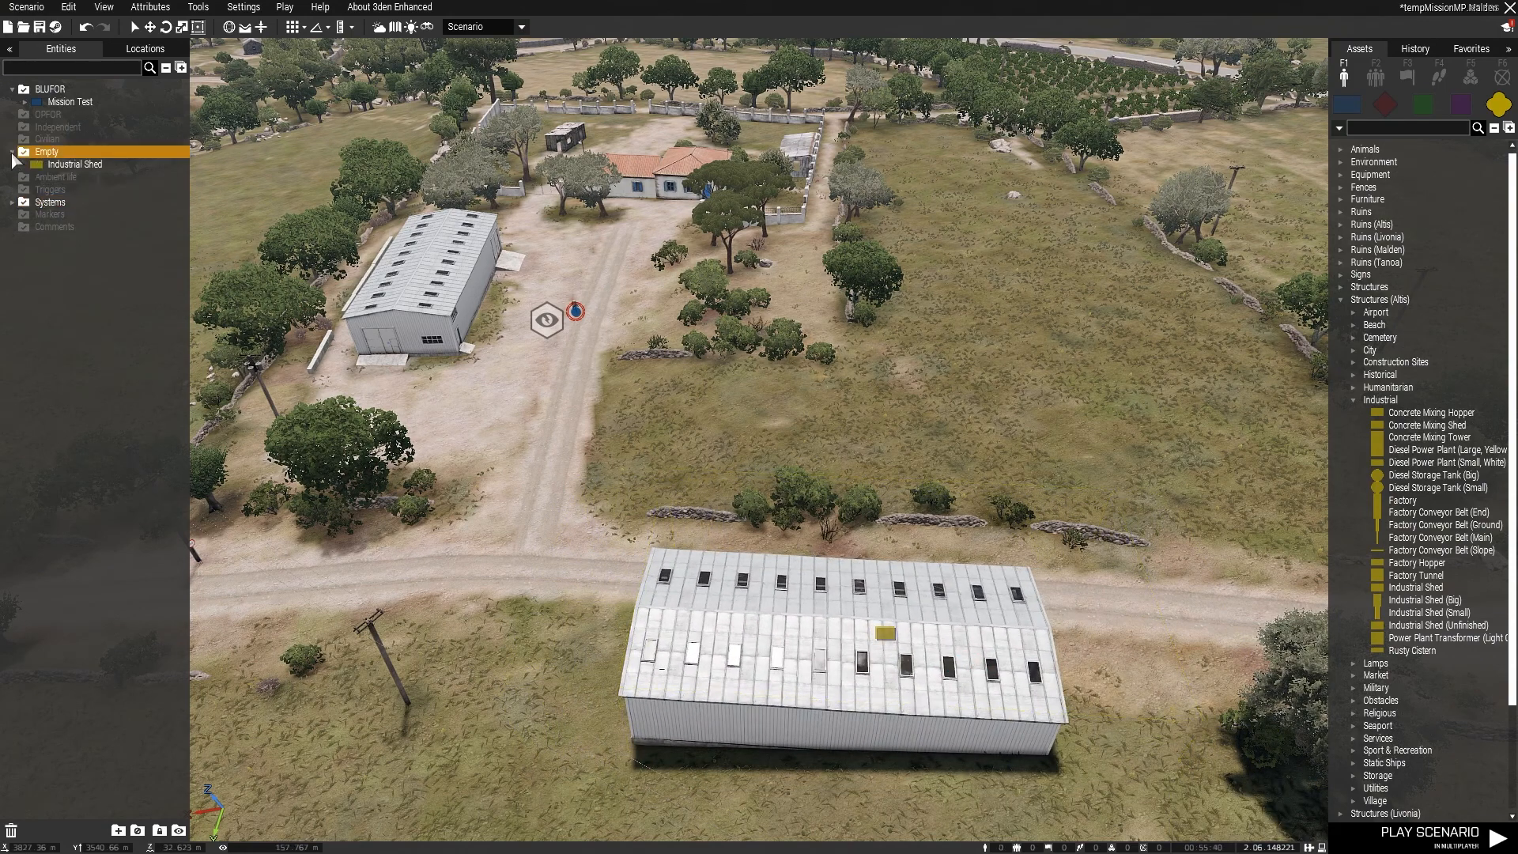
pyautogui.click(80, 165)
pyautogui.moveTo(1105, 415); pyautogui.dragTo(584, 422, button='right')
pyautogui.press('d')
pyautogui.keyDown('shift'); pyautogui.moveTo(578, 430); pyautogui.dragTo(509, 364); pyautogui.keyUp('shift')
pyautogui.press('a')
pyautogui.moveTo(519, 372); pyautogui.dragTo(874, 294, button='right')
pyautogui.press('w')
pyautogui.moveTo(879, 345); pyautogui.dragTo(855, 274)
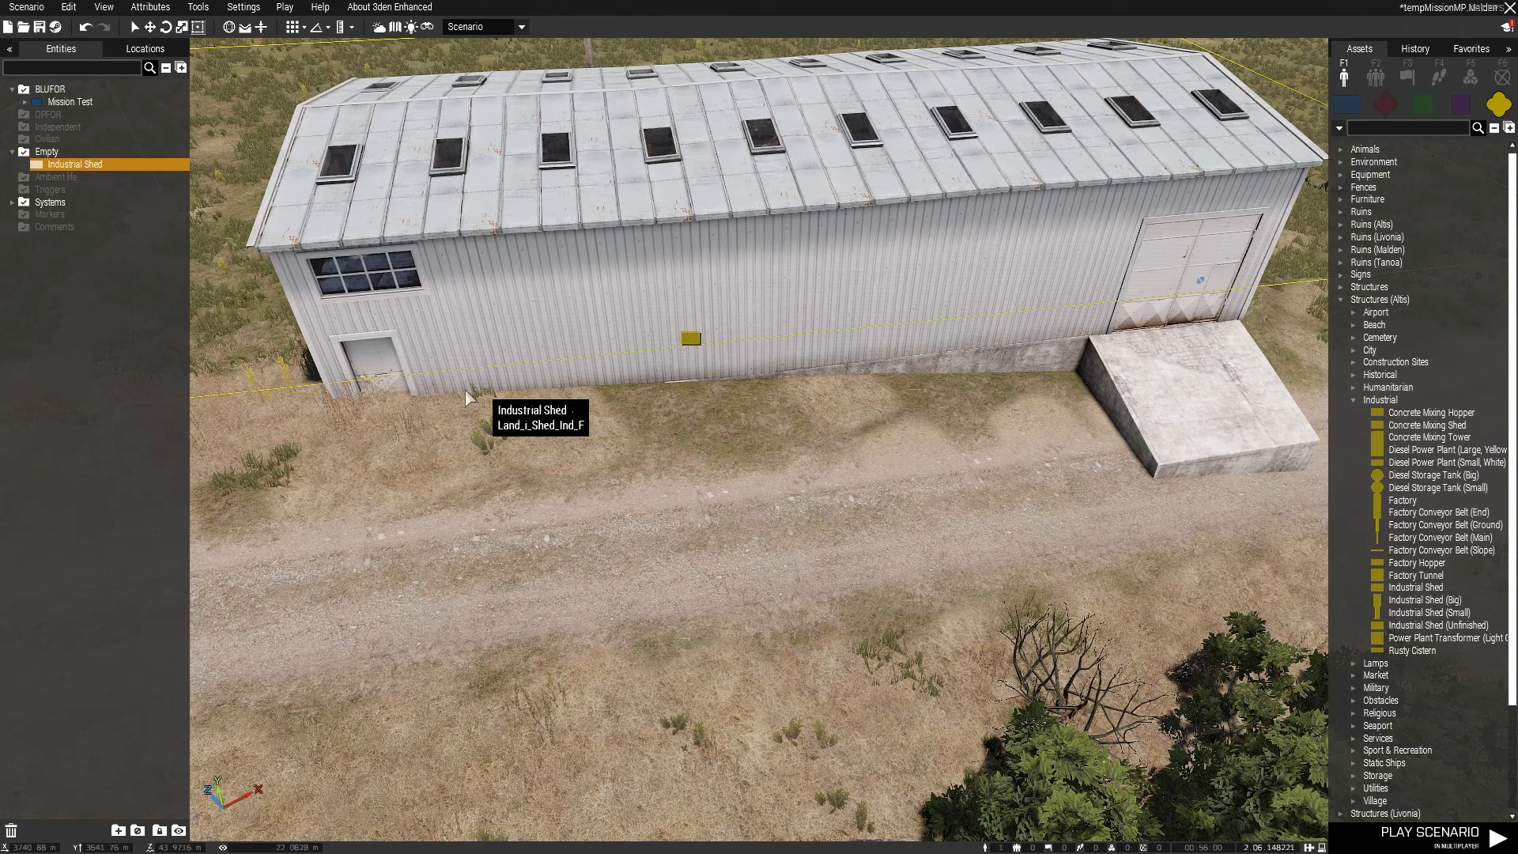
pyautogui.press('w')
pyautogui.moveTo(405, 385); pyautogui.dragTo(519, 331, button='right')
pyautogui.press('w')
pyautogui.press('z')
pyautogui.press('s')
pyautogui.press('s')
pyautogui.press('d')
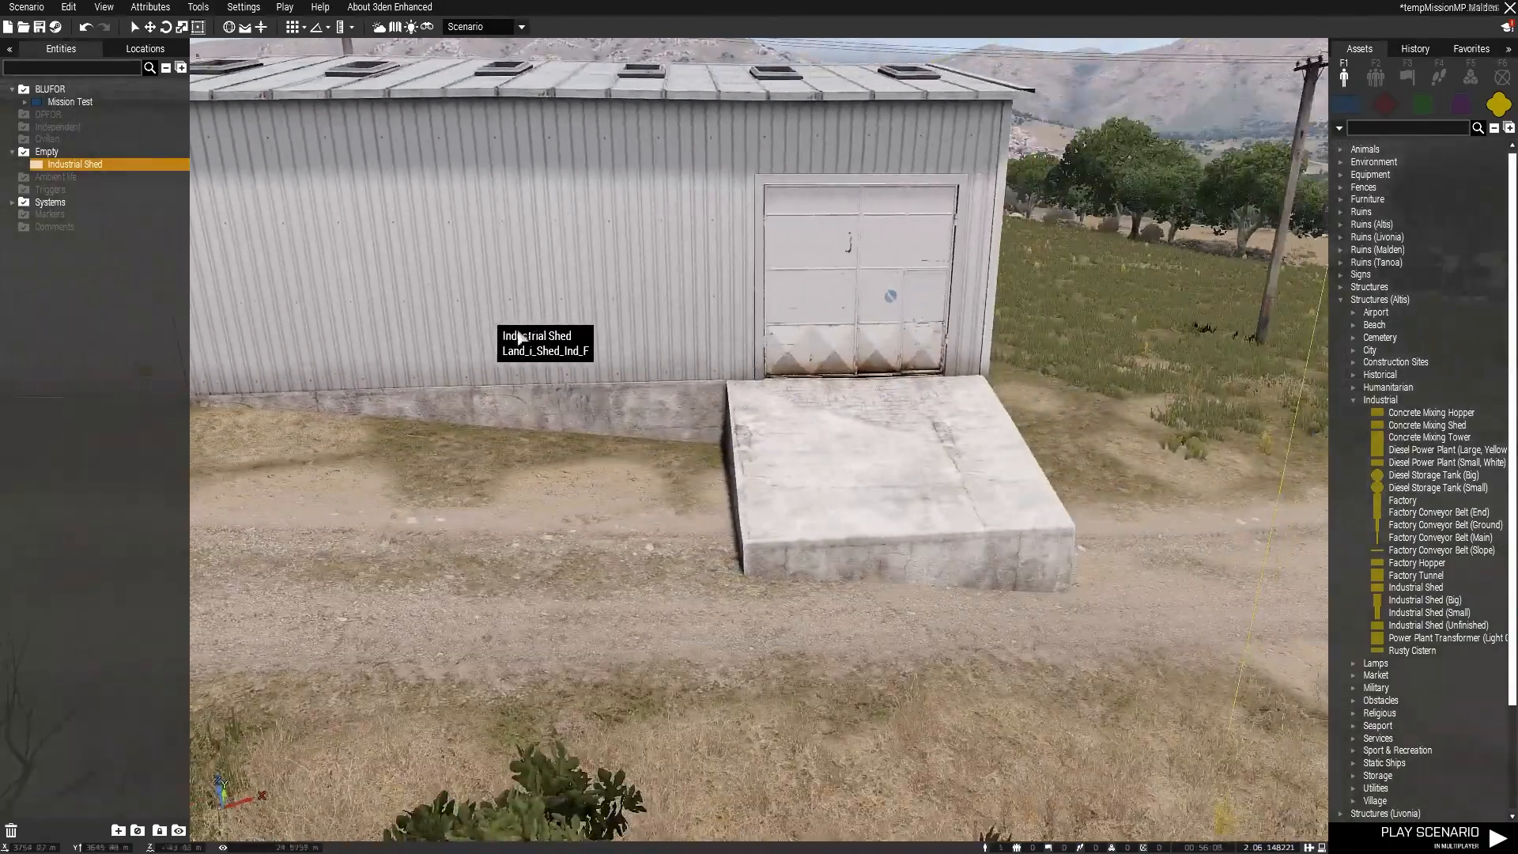
pyautogui.press('q')
pyautogui.press('s')
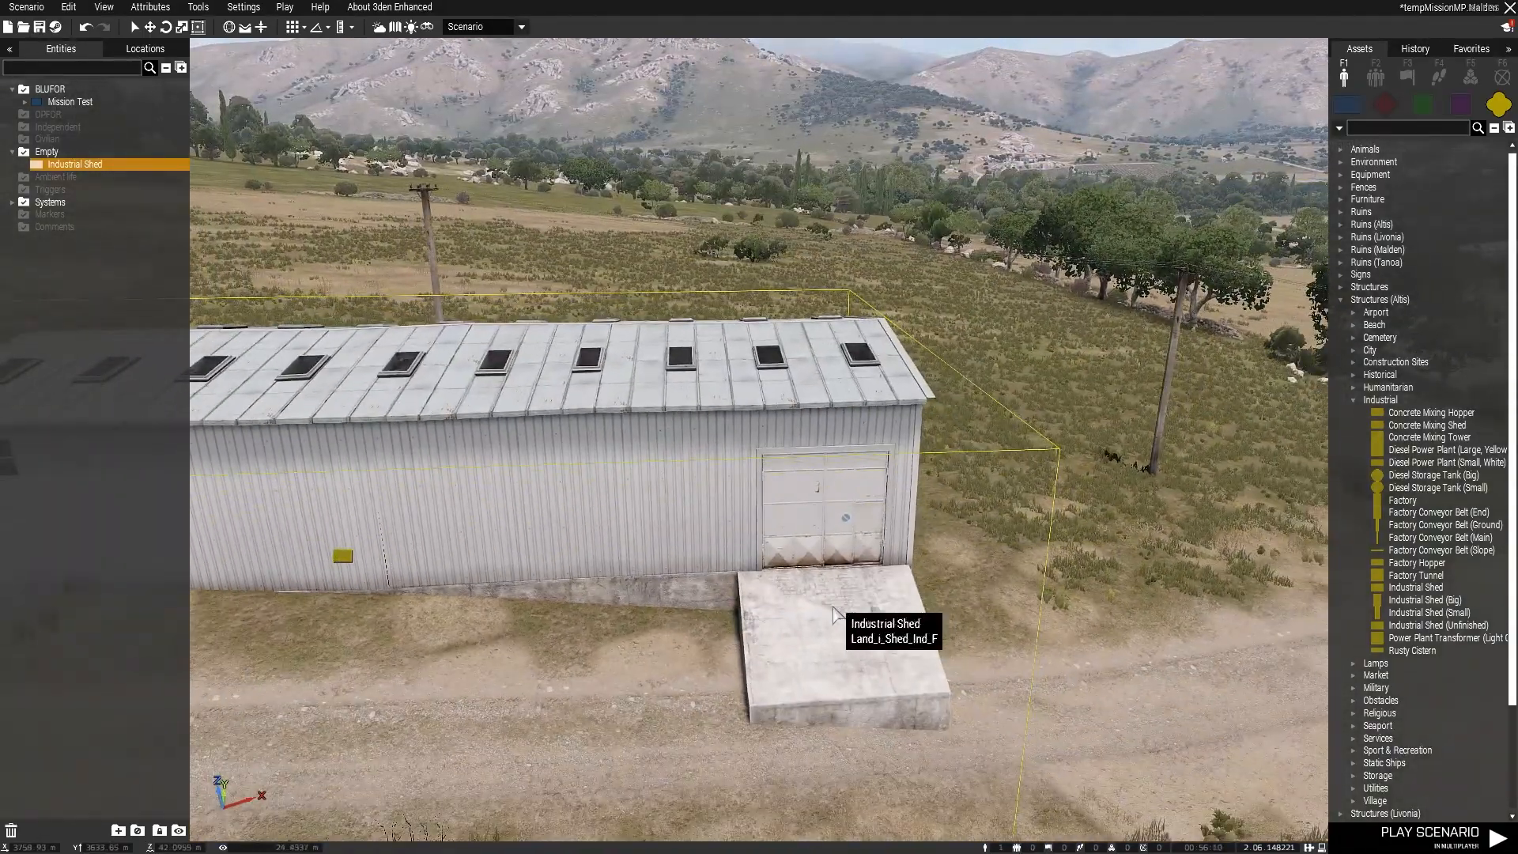
pyautogui.press('a')
pyautogui.press('w')
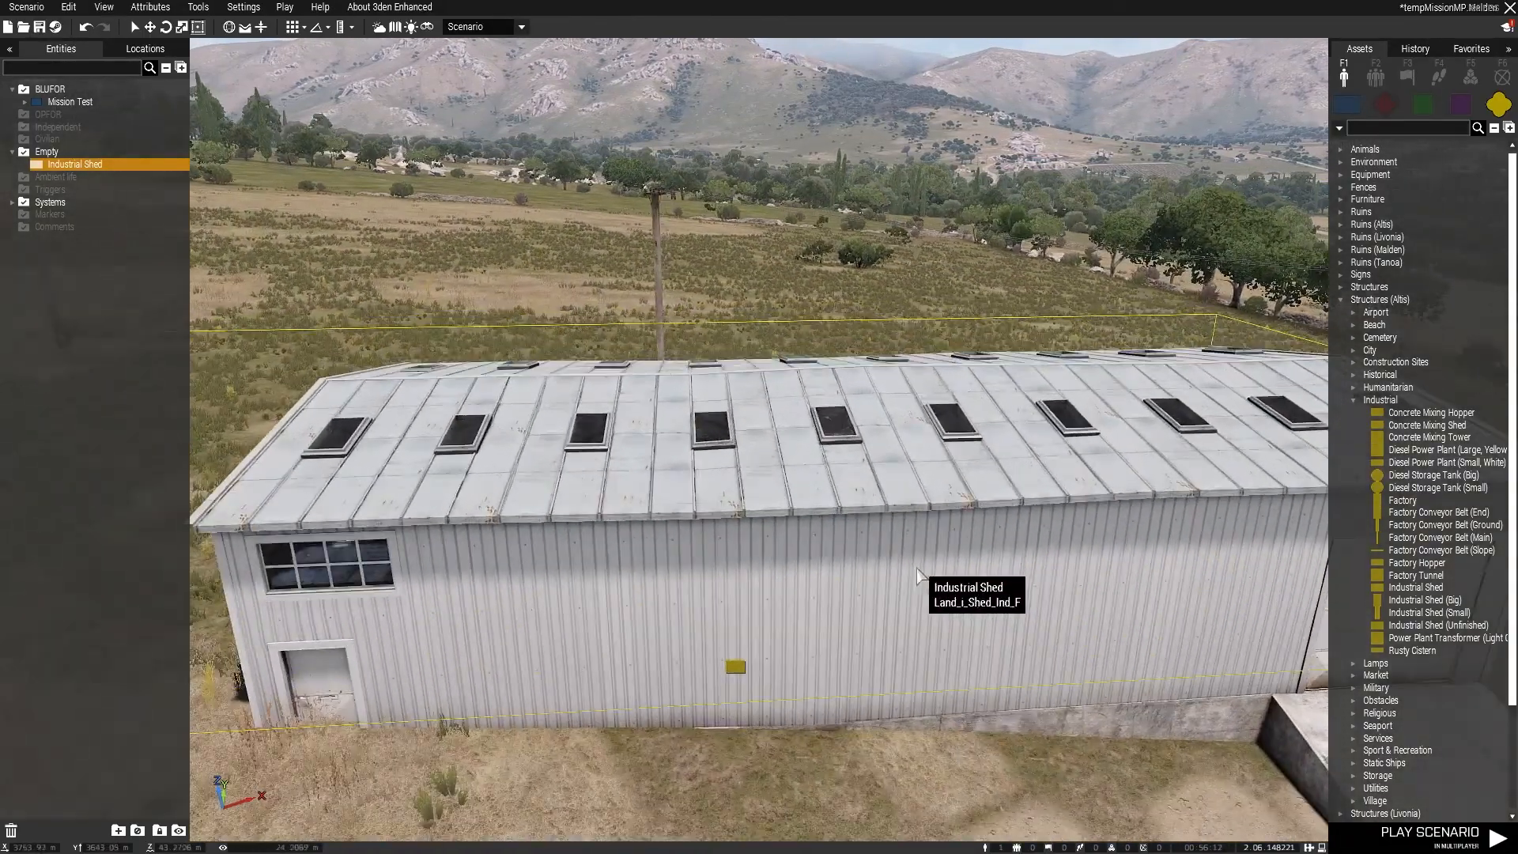
pyautogui.press('s')
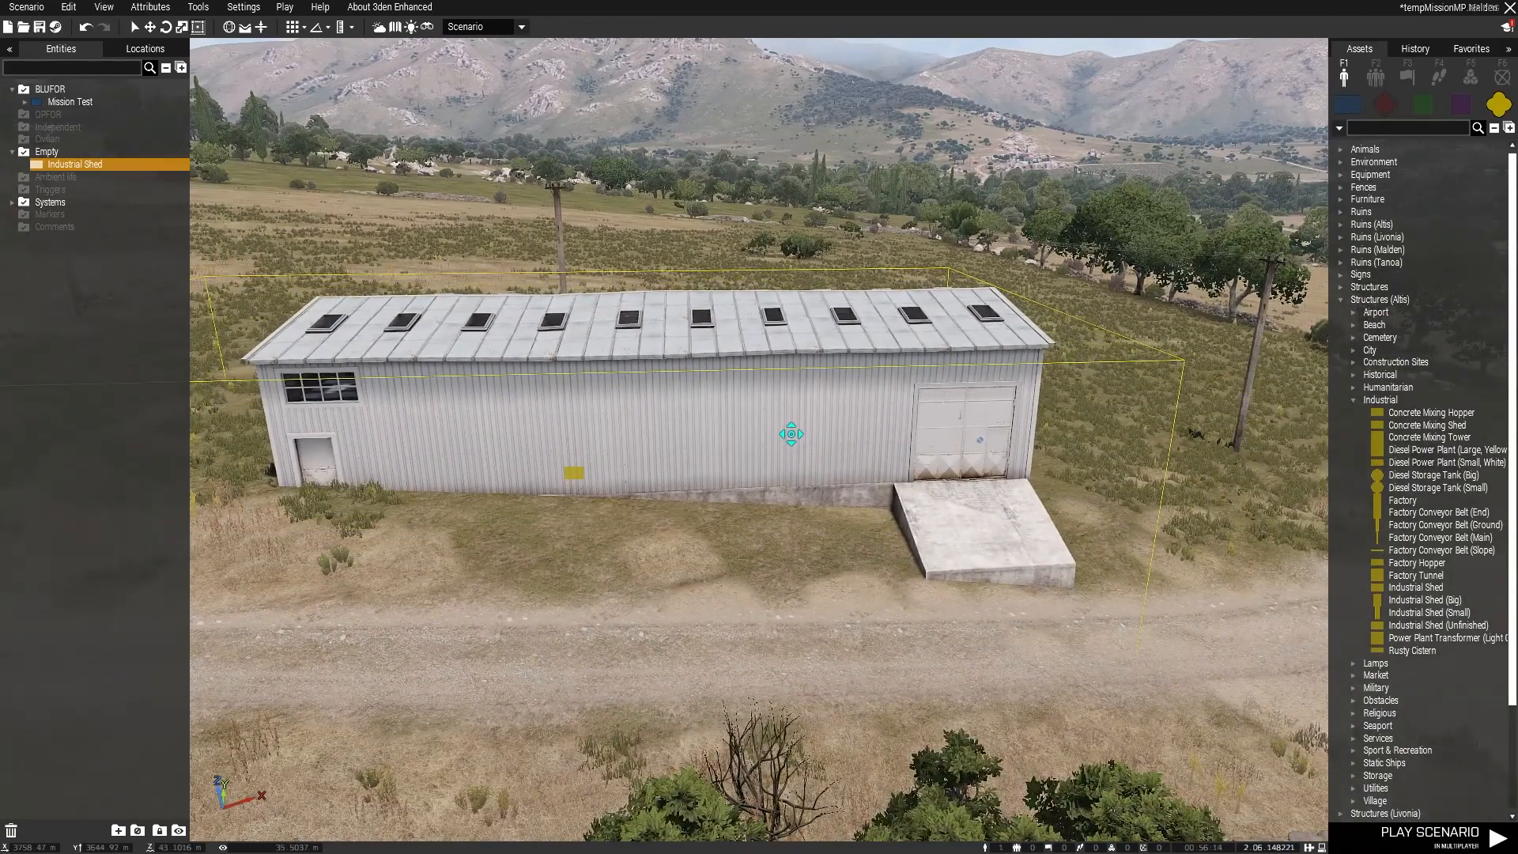
pyautogui.press('a')
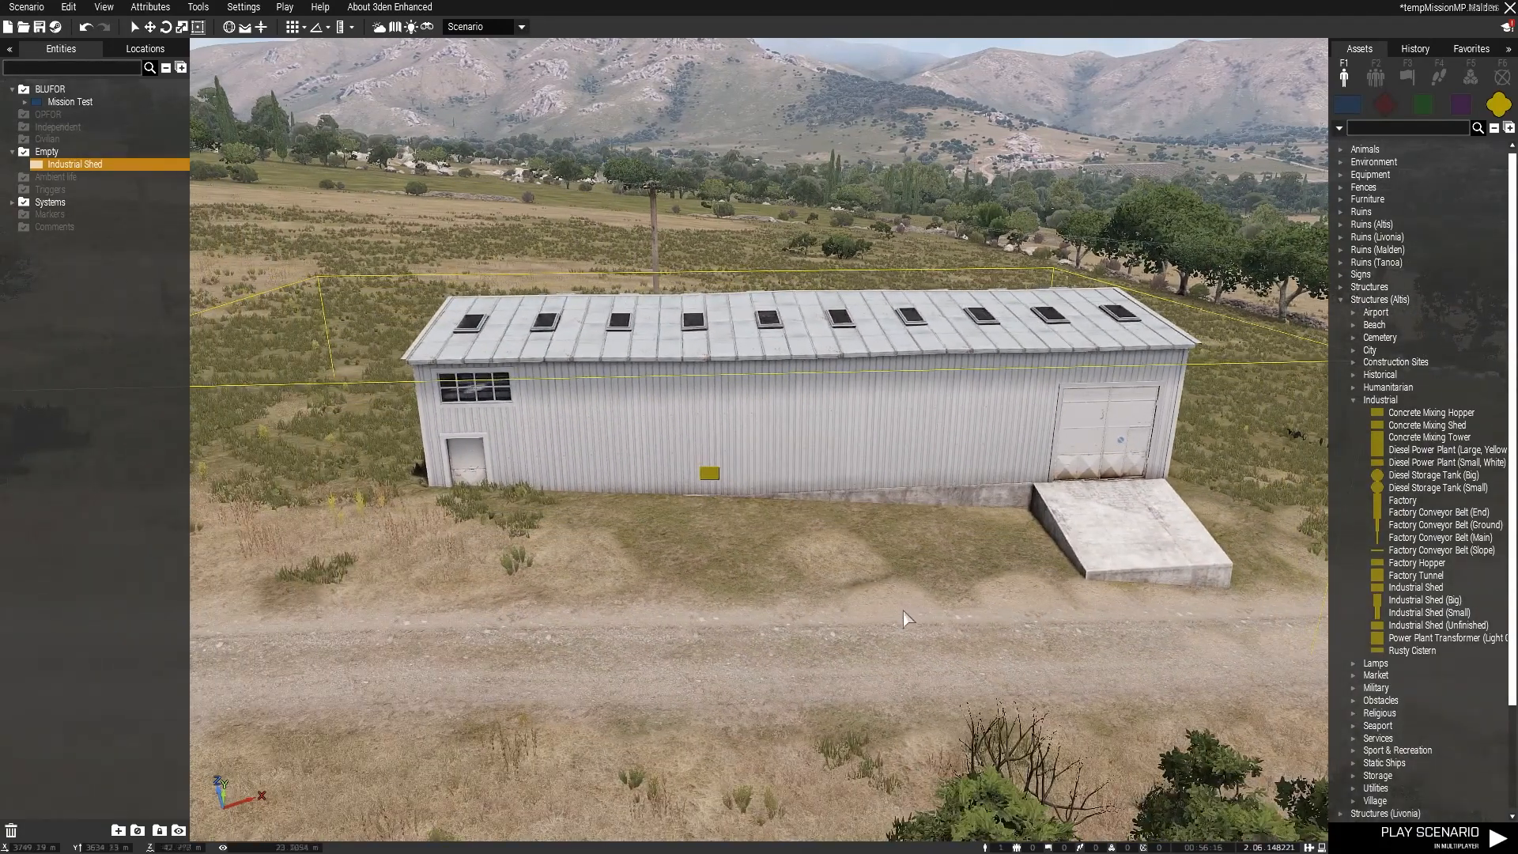
pyautogui.click(907, 619)
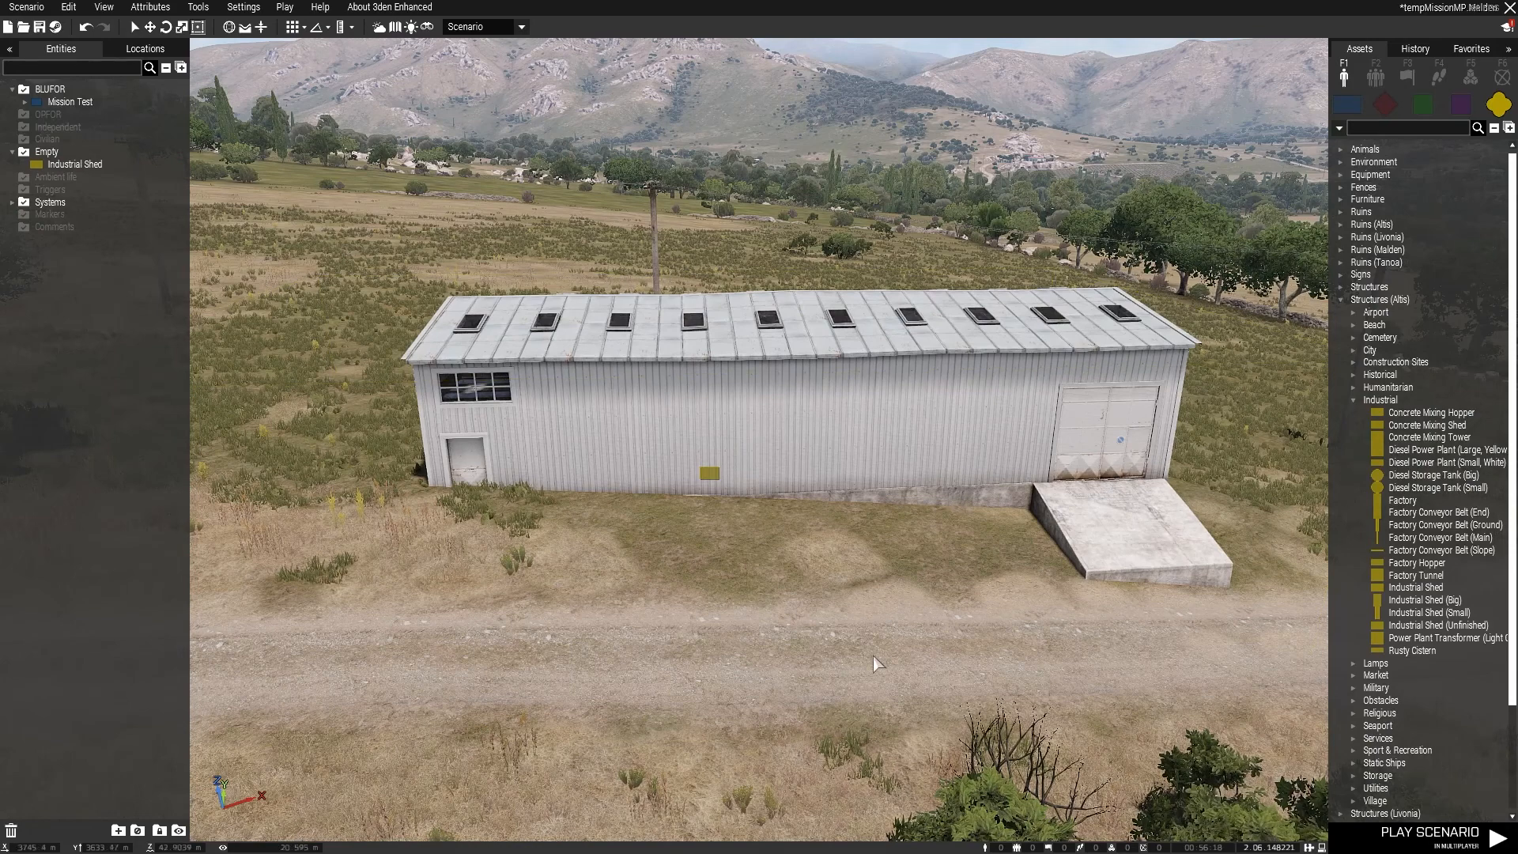
# Step: Rotate the Industrial Shed slightly about its vertical axis and switch to the rotation widget
pyautogui.click(671, 394)
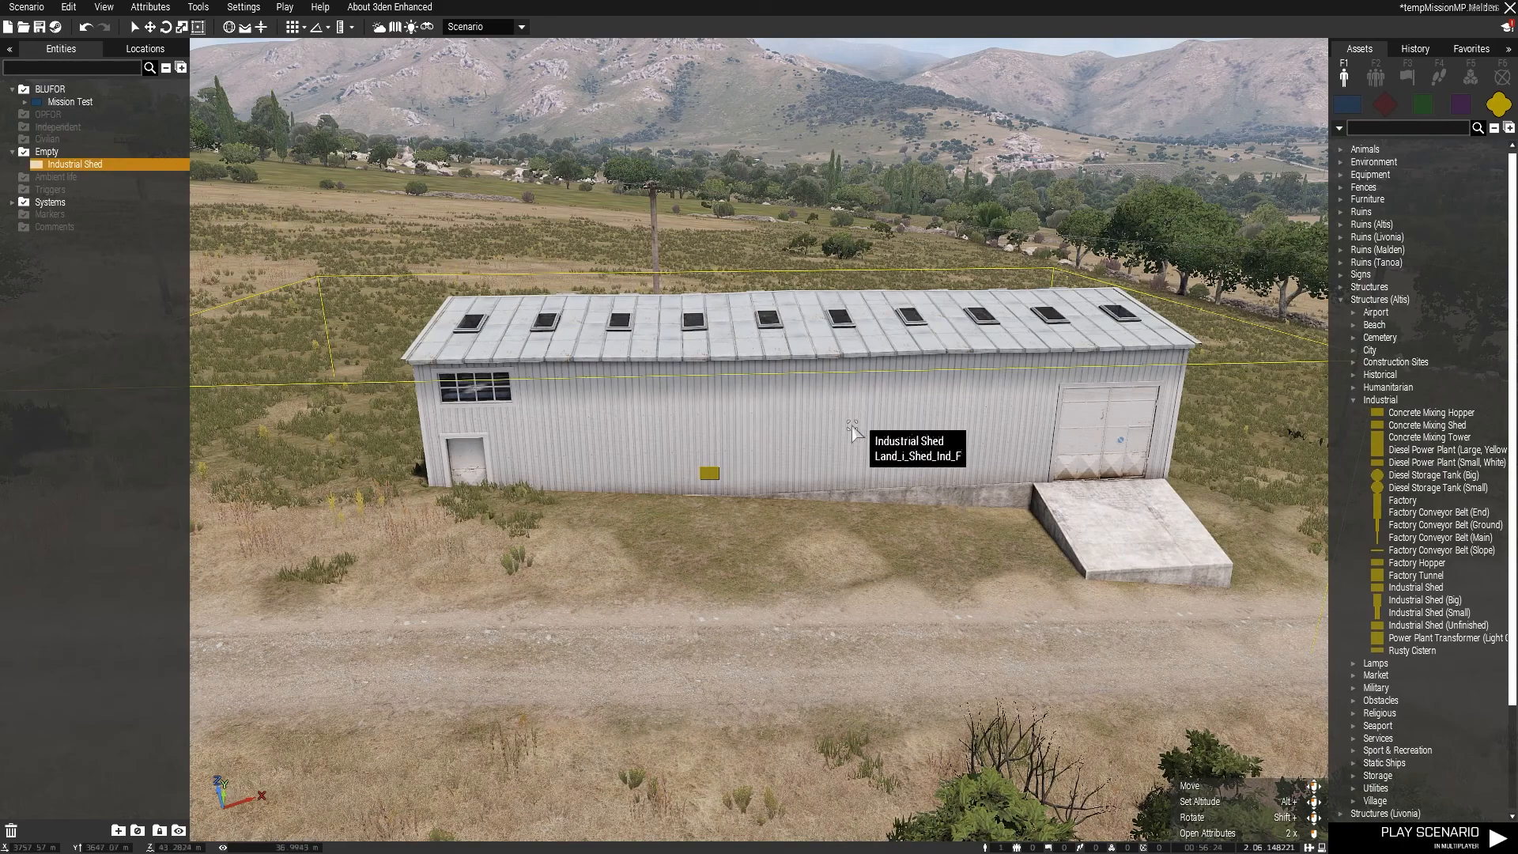
pyautogui.moveTo(765, 461)
pyautogui.keyDown('shift'); pyautogui.mouseDown()
pyautogui.moveTo(770, 430)
pyautogui.moveTo(668, 467)
pyautogui.moveTo(619, 427)
pyautogui.moveTo(649, 380)
pyautogui.moveTo(728, 358)
pyautogui.moveTo(837, 407)
pyautogui.moveTo(823, 525)
pyautogui.moveTo(550, 522)
pyautogui.moveTo(498, 385)
pyautogui.moveTo(719, 406)
pyautogui.moveTo(644, 393)
pyautogui.moveTo(699, 393)
pyautogui.mouseUp(); pyautogui.keyUp('shift')
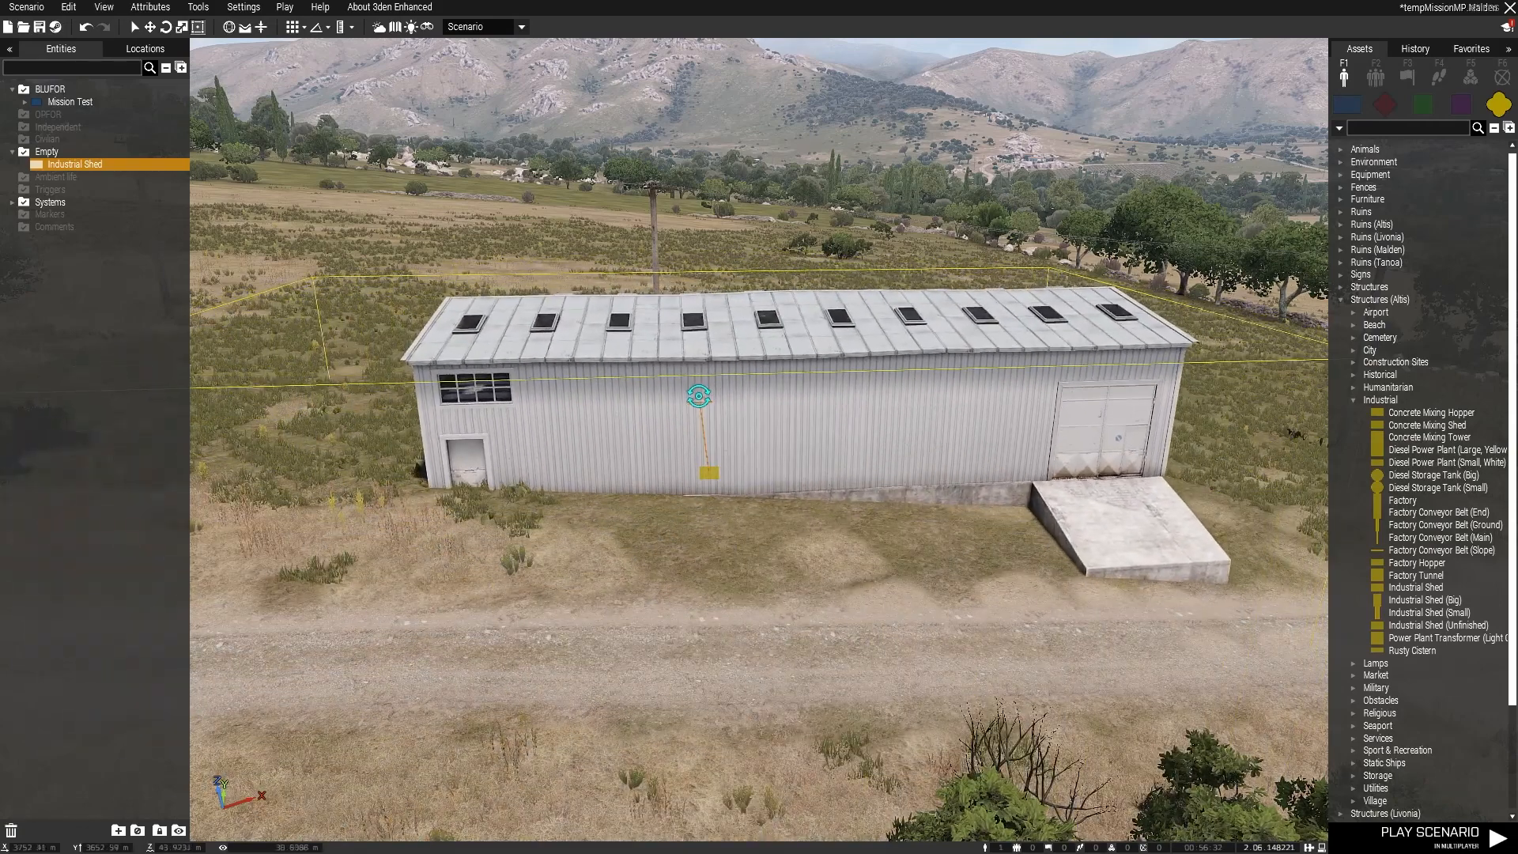
pyautogui.keyDown('alt'); pyautogui.moveTo(711, 484); pyautogui.dragTo(756, 484); pyautogui.keyUp('alt')
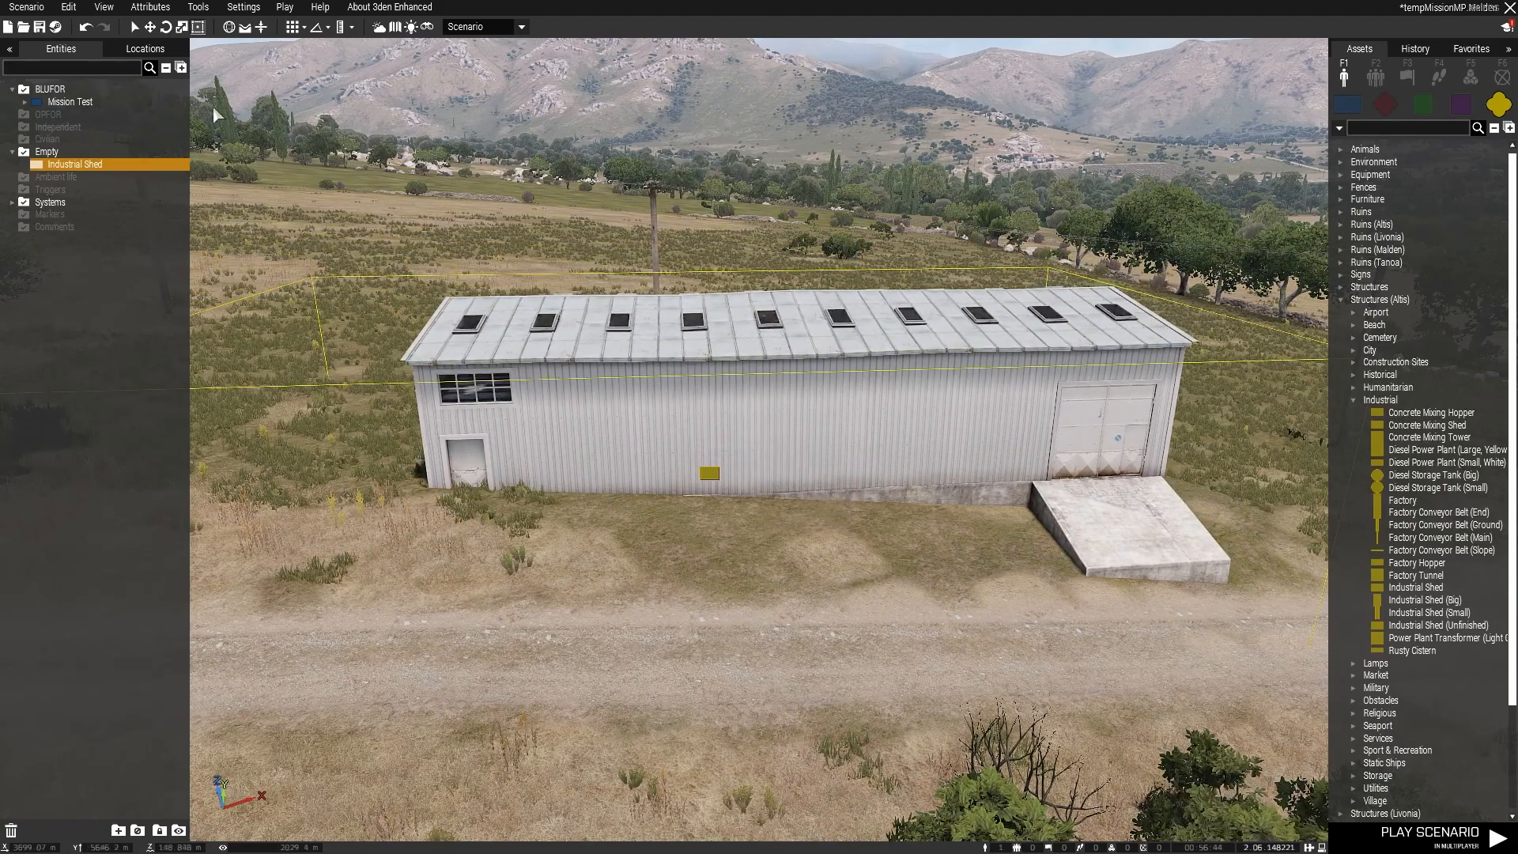
pyautogui.click(164, 28)
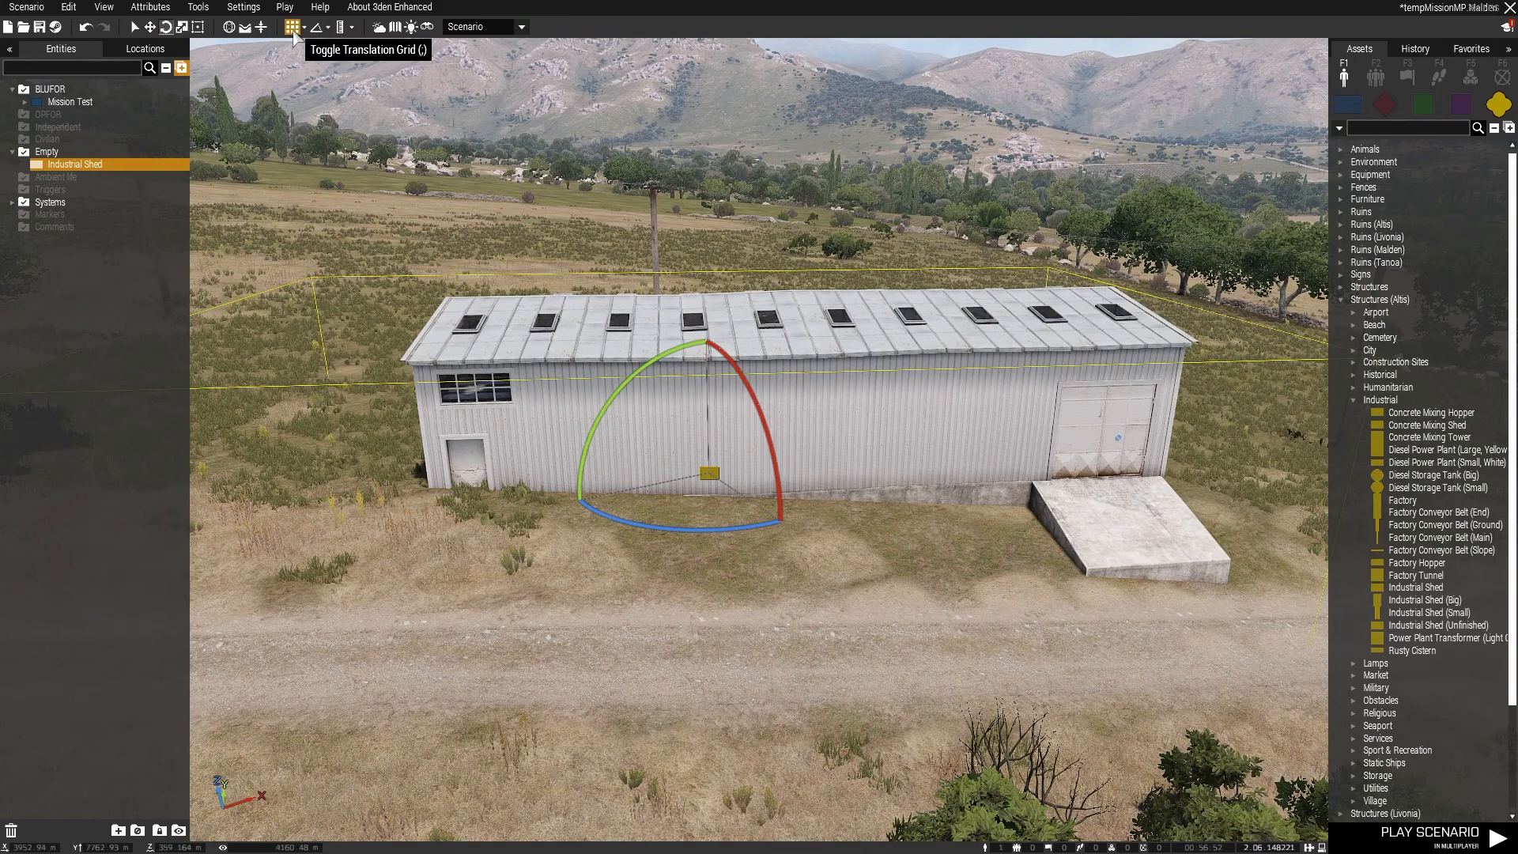
# Step: Compare the widget's local and world coordinate spaces, try rotating the shed in world space, and undo that rotation
pyautogui.click(230, 28)
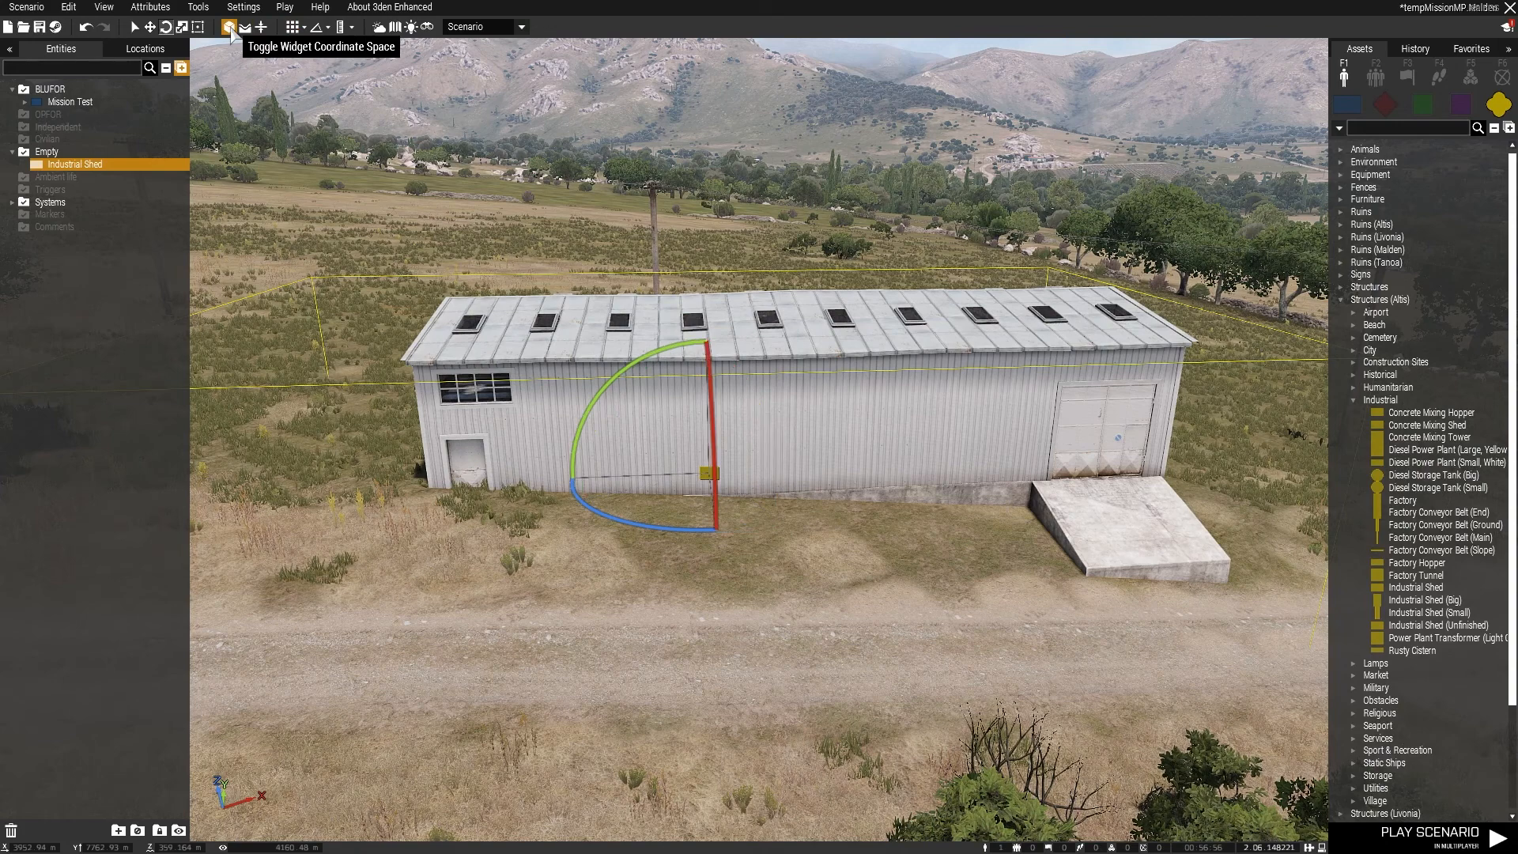
pyautogui.click(230, 29)
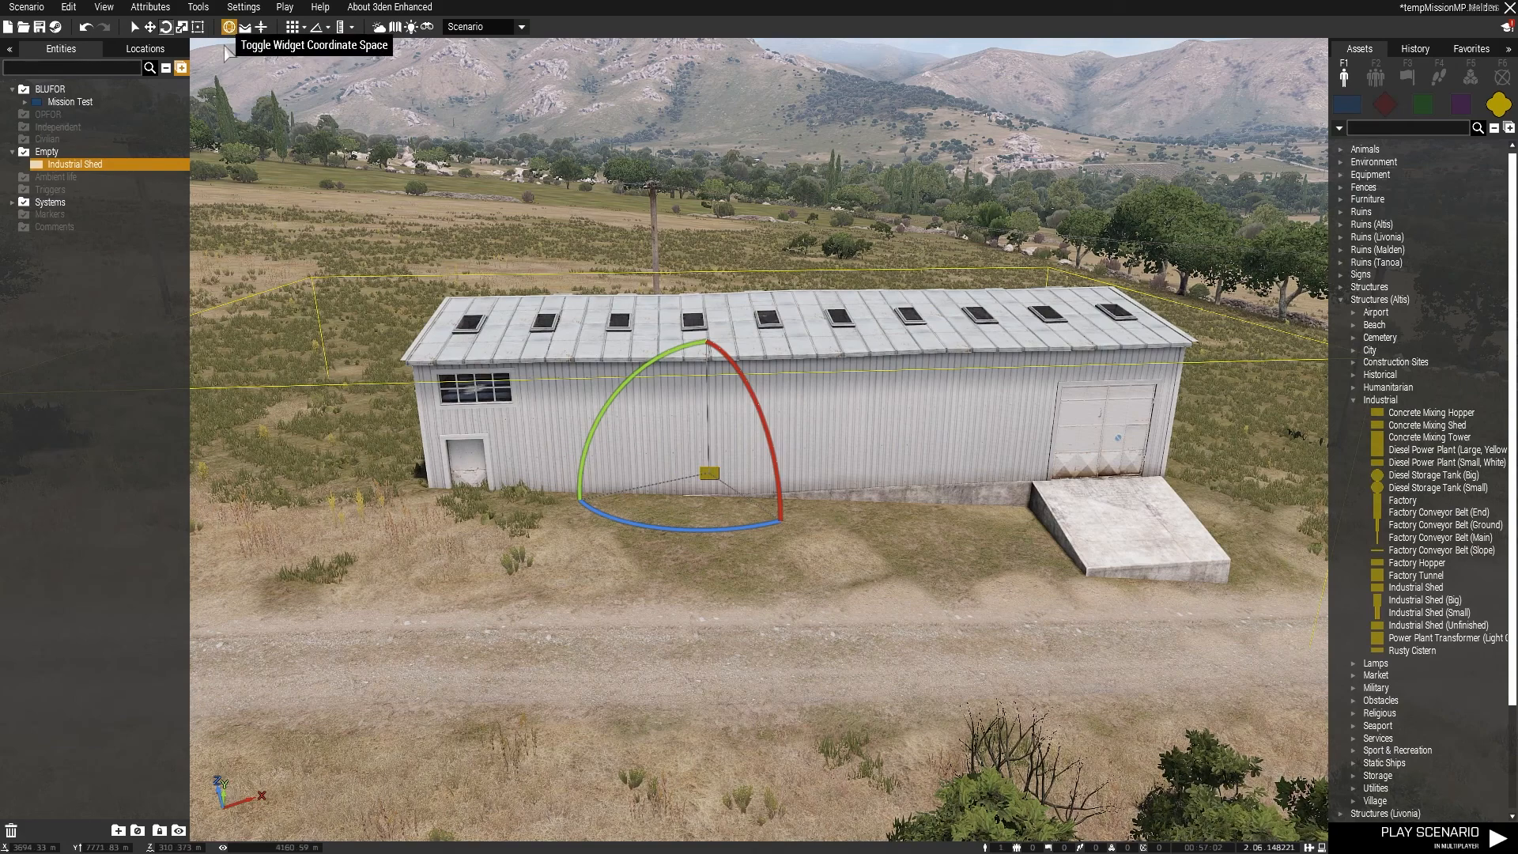
pyautogui.moveTo(607, 380)
pyautogui.mouseDown()
pyautogui.moveTo(667, 360)
pyautogui.moveTo(603, 377)
pyautogui.moveTo(627, 356)
pyautogui.moveTo(725, 324)
pyautogui.moveTo(501, 414)
pyautogui.moveTo(594, 376)
pyautogui.mouseUp()
pyautogui.hotkey('ctrl', 'z')
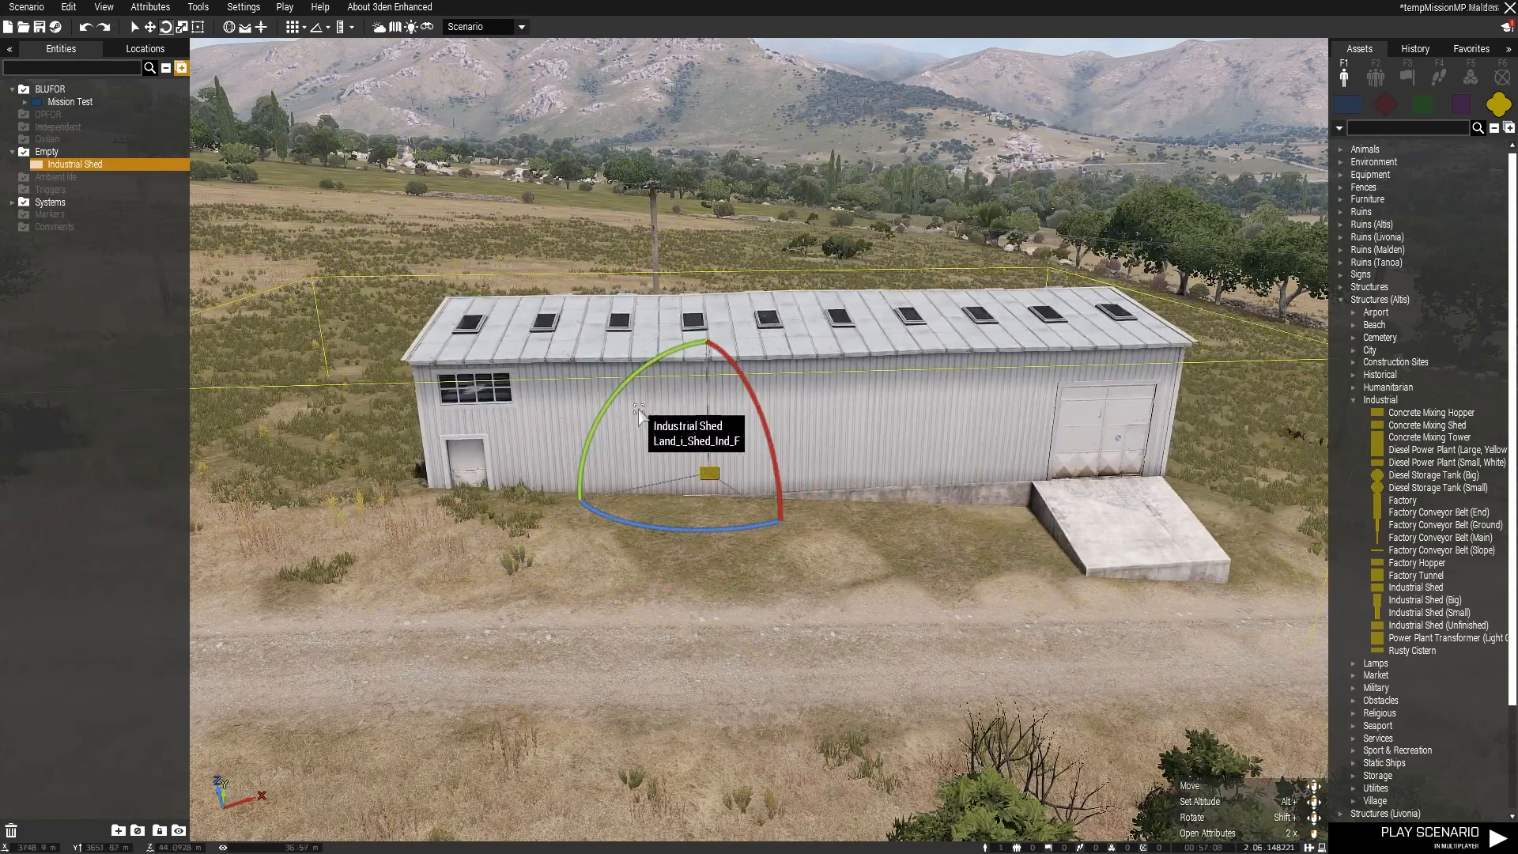
# Step: Tilt the shed lengthwise in local coordinate space to follow the slope, and raise it slightly with the translation widget
pyautogui.click(229, 27)
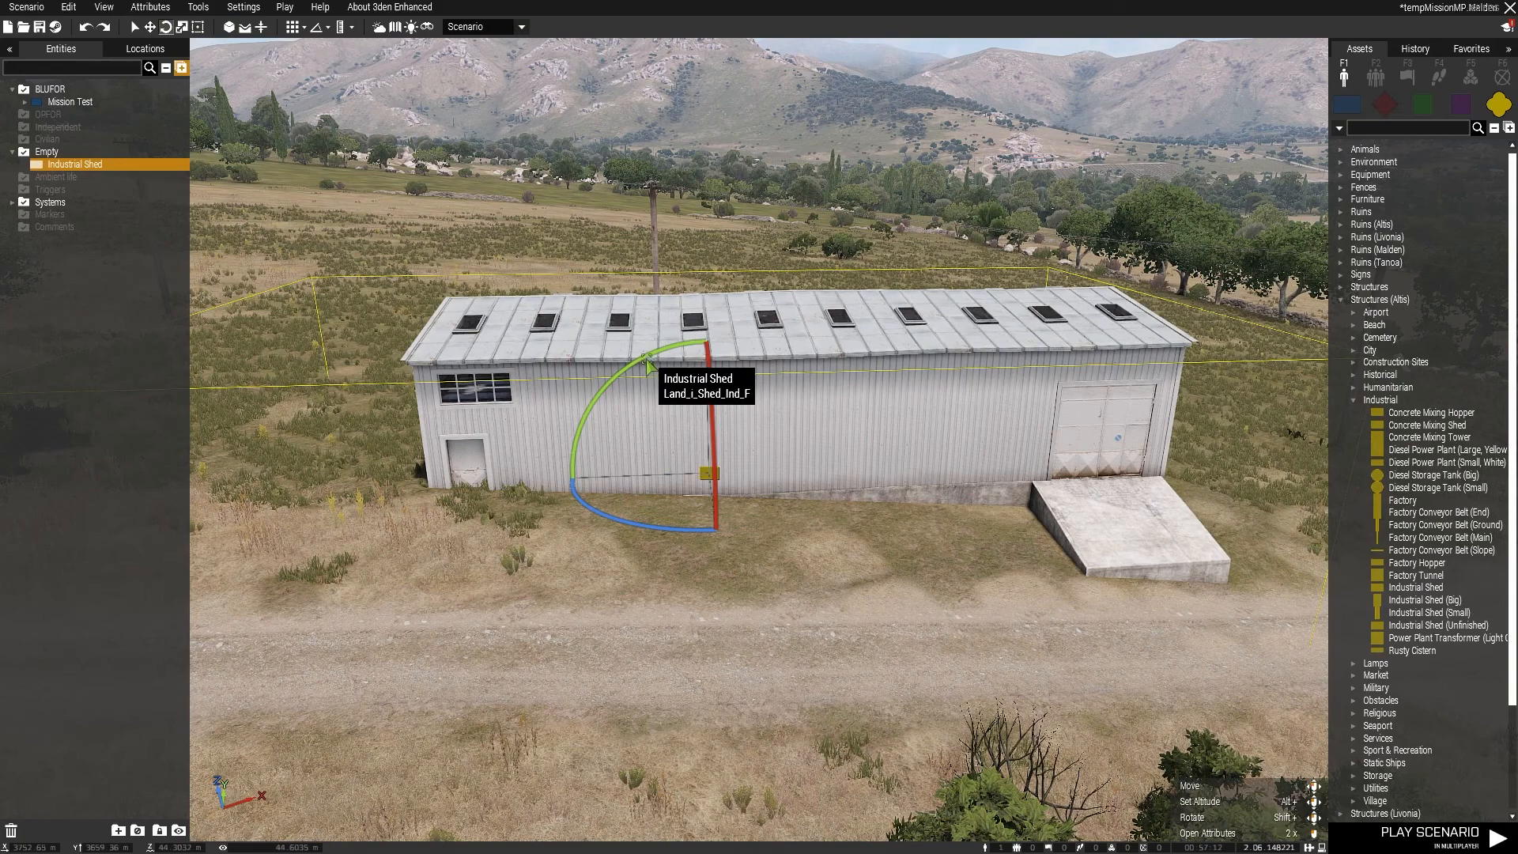
pyautogui.moveTo(647, 363); pyautogui.dragTo(644, 328)
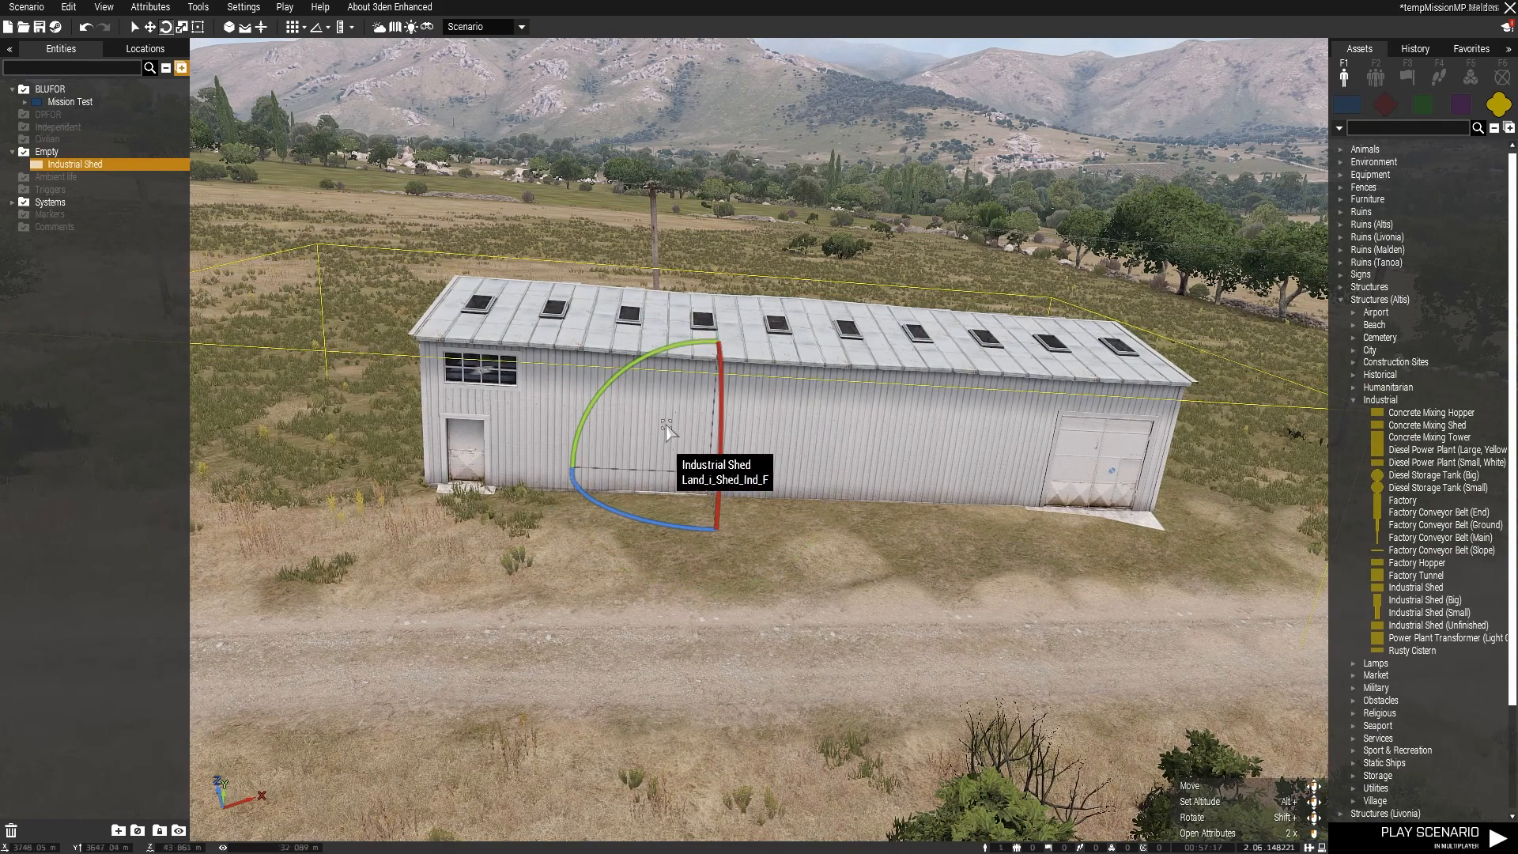
pyautogui.click(151, 30)
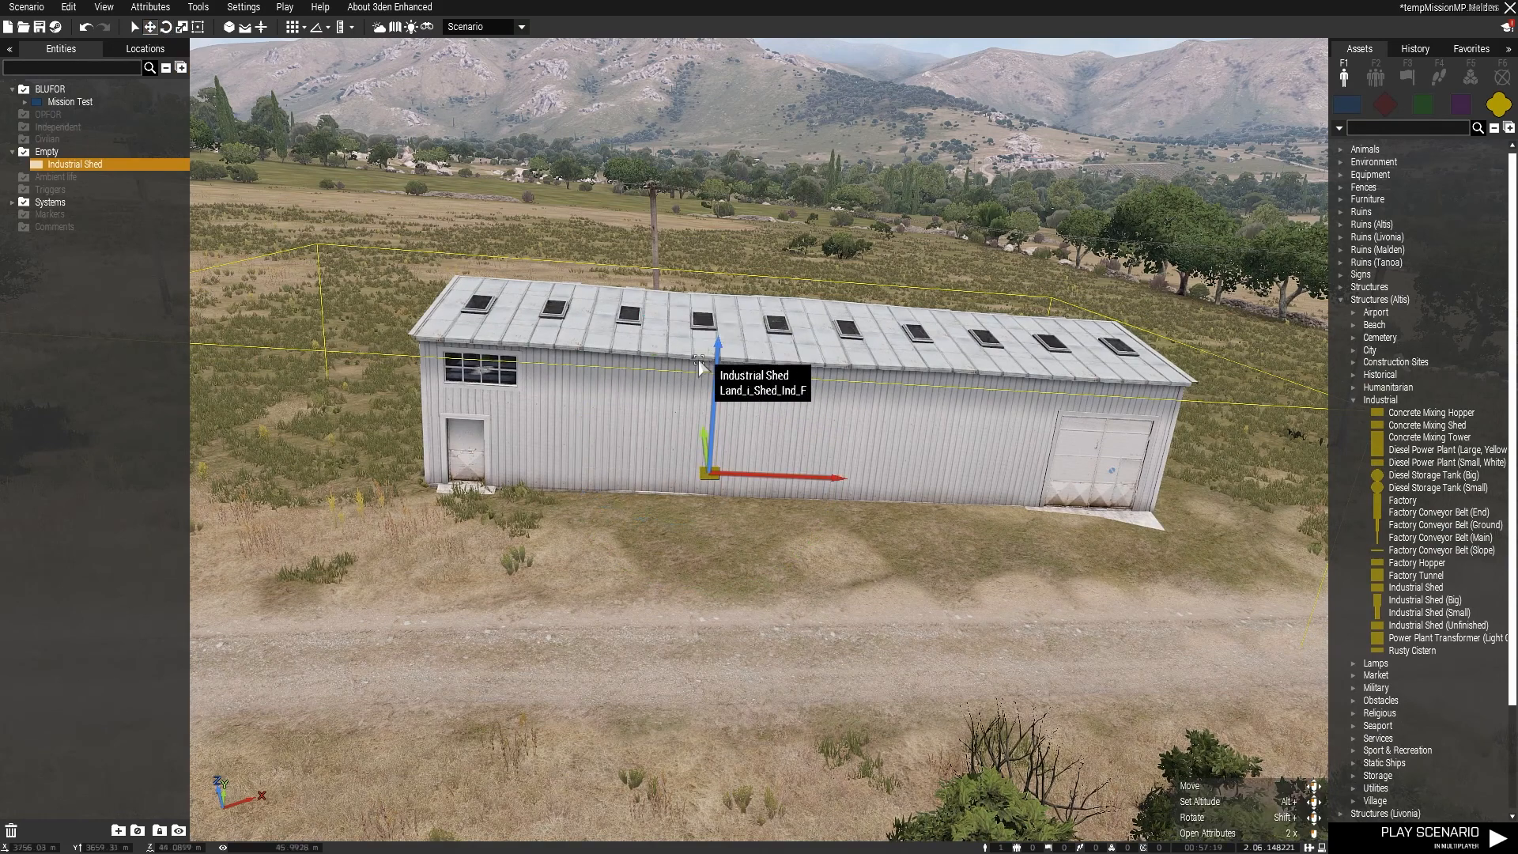
pyautogui.moveTo(716, 362); pyautogui.dragTo(717, 357)
# Step: Examine how the tilted shed's foundation, doors and ramps meet the ground along its road-facing side
pyautogui.click(835, 567)
pyautogui.press('w')
pyautogui.moveTo(835, 566); pyautogui.dragTo(932, 469, button='right')
pyautogui.press('w')
pyautogui.moveTo(956, 525); pyautogui.dragTo(727, 455, button='right')
pyautogui.press('s')
pyautogui.click(805, 414)
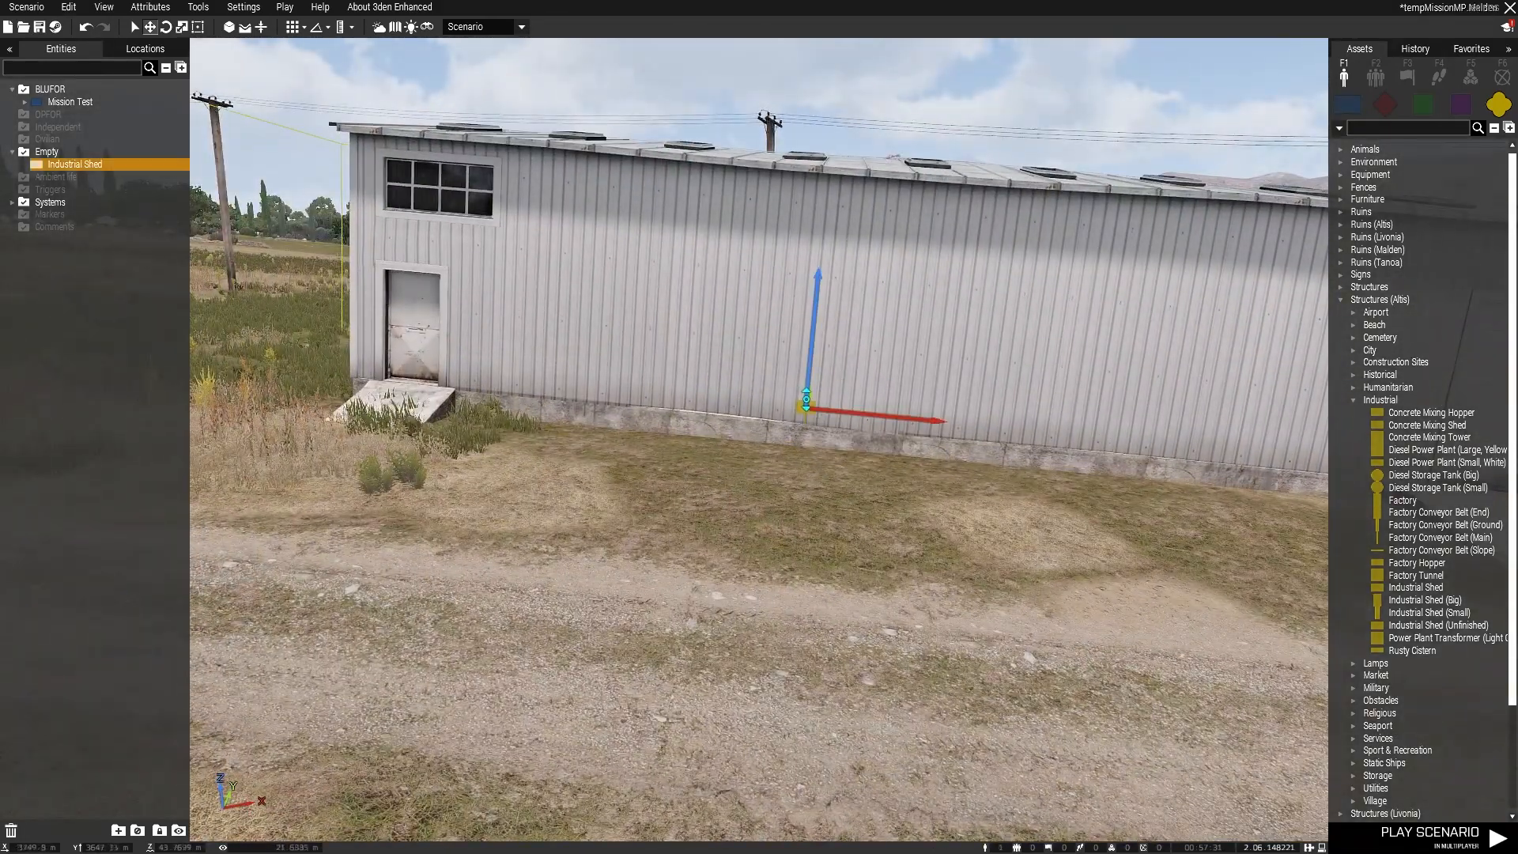
pyautogui.scroll(2, 791, 523)
pyautogui.scroll(3, 827, 559)
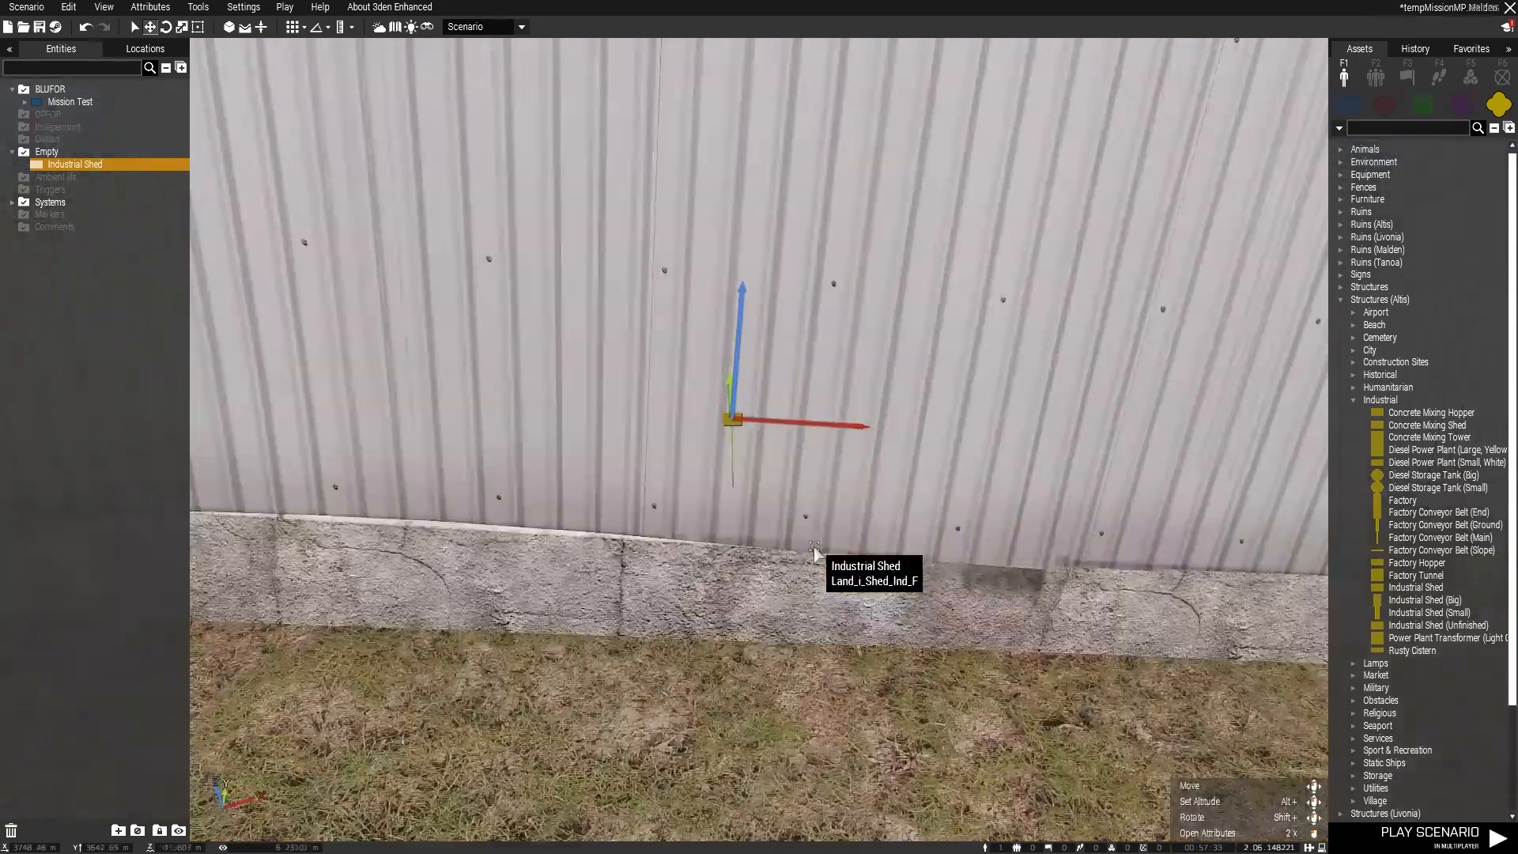
pyautogui.moveTo(837, 553); pyautogui.dragTo(1352, 574, button='right')
pyautogui.press('s')
pyautogui.press('z')
pyautogui.press('q')
pyautogui.press('a')
pyautogui.press('s')
pyautogui.press('q')
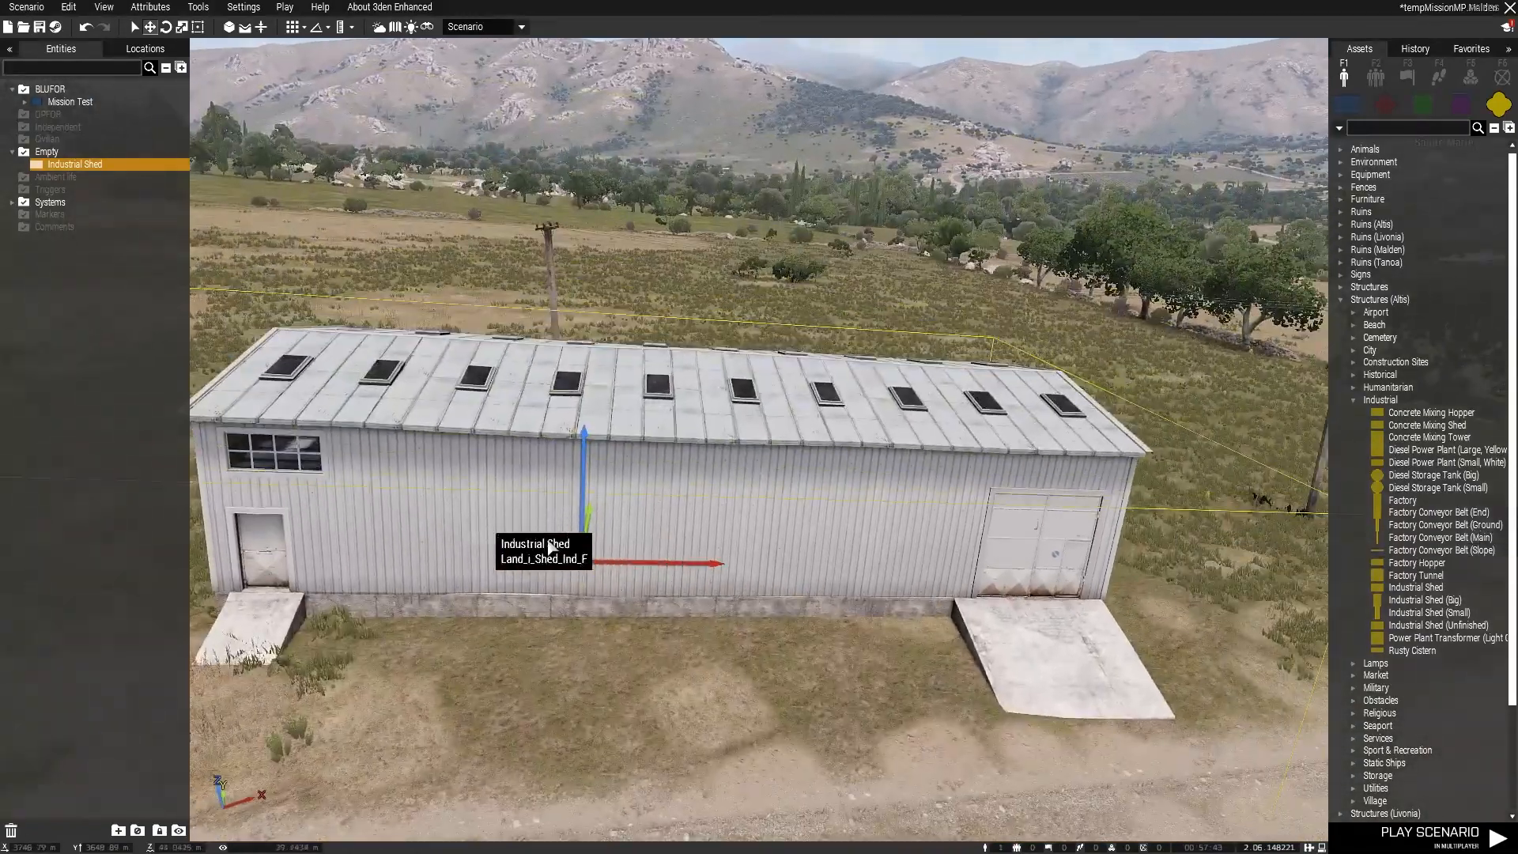
pyautogui.press('s')
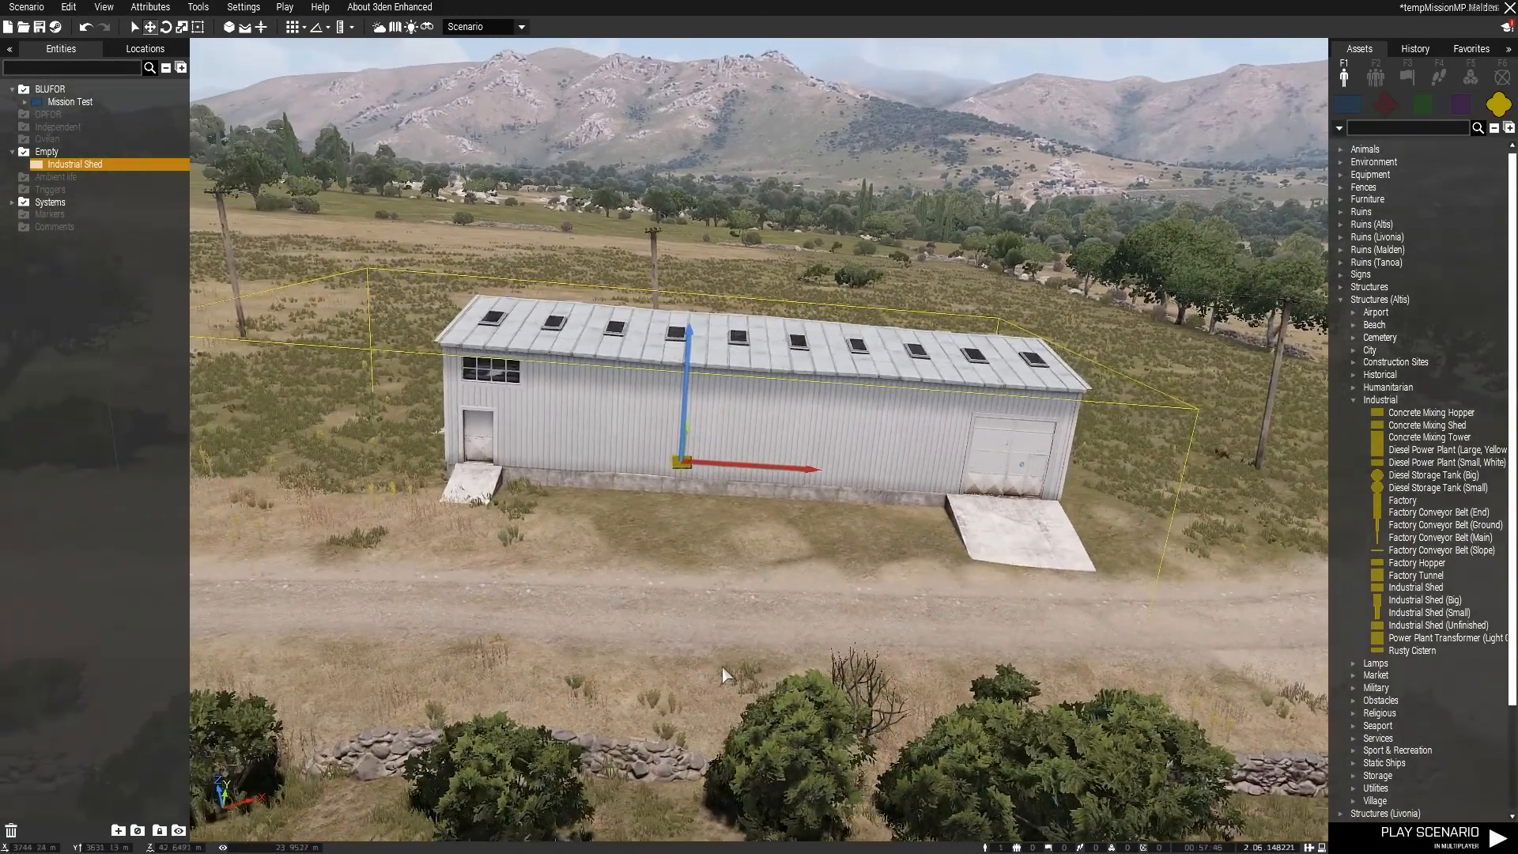
pyautogui.moveTo(722, 668); pyautogui.dragTo(726, 671, button='right')
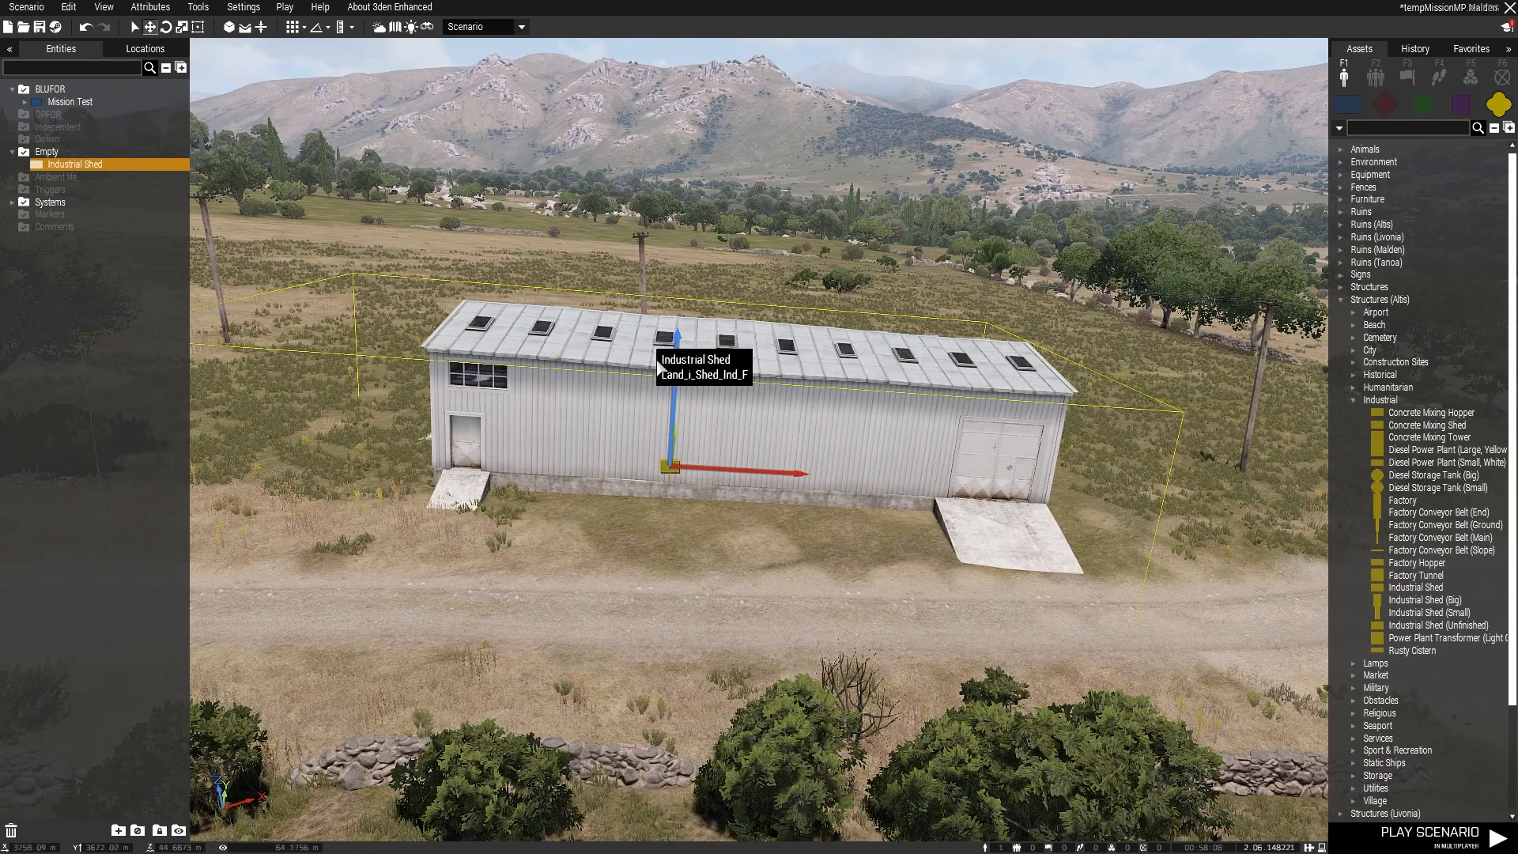
# Step: Raise and lower the Industrial Shed, settle it with its concrete foundation and both front ramps above the ground, and deselect it
pyautogui.keyDown('alt'); pyautogui.moveTo(694, 457); pyautogui.dragTo(704, 255); pyautogui.keyUp('alt')
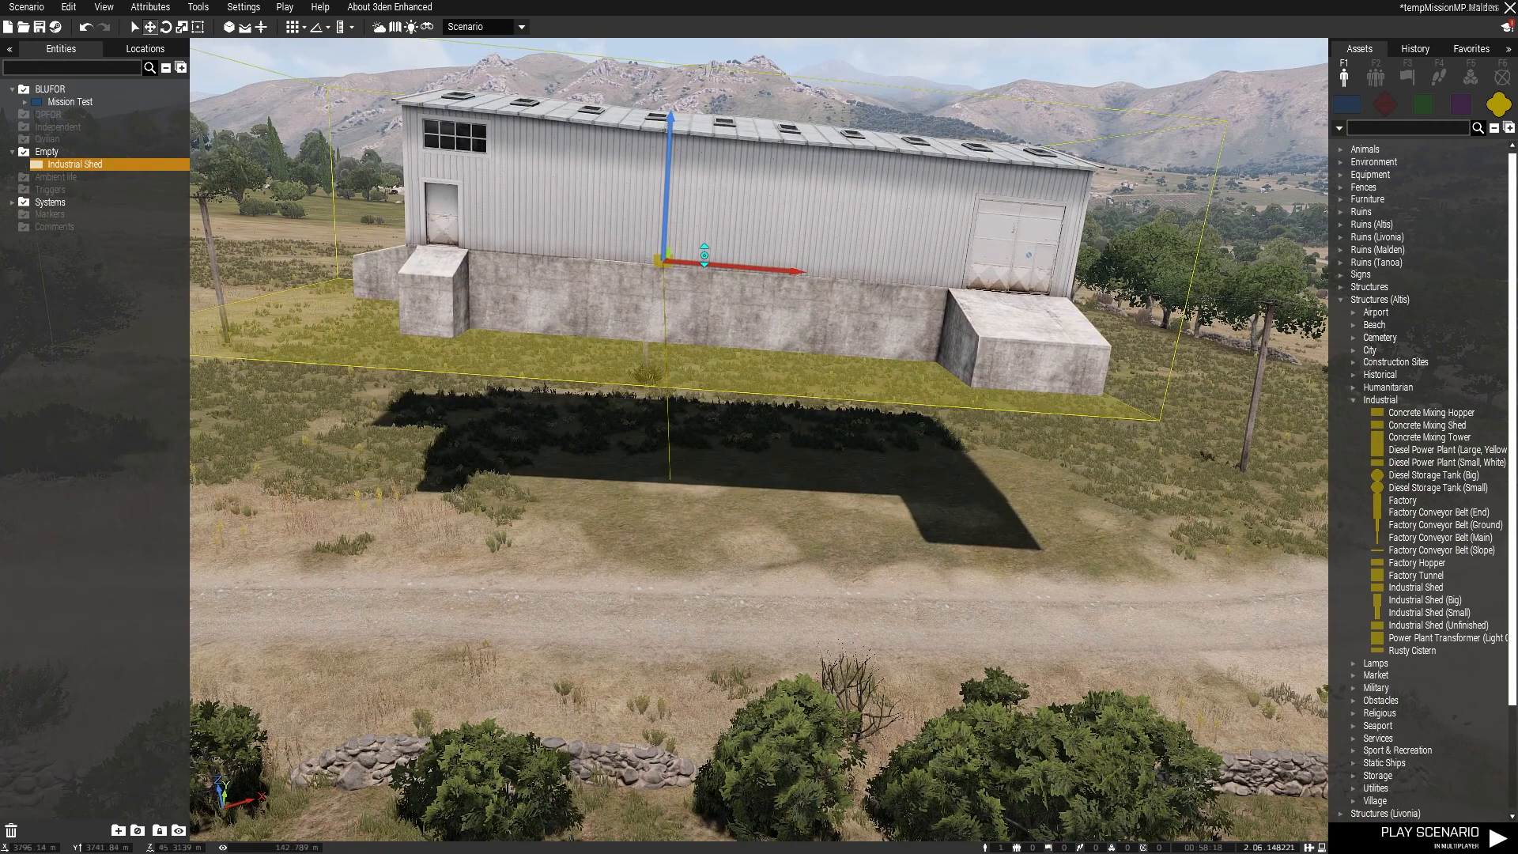
pyautogui.keyDown('alt'); pyautogui.moveTo(704, 254); pyautogui.dragTo(721, 469); pyautogui.keyUp('alt')
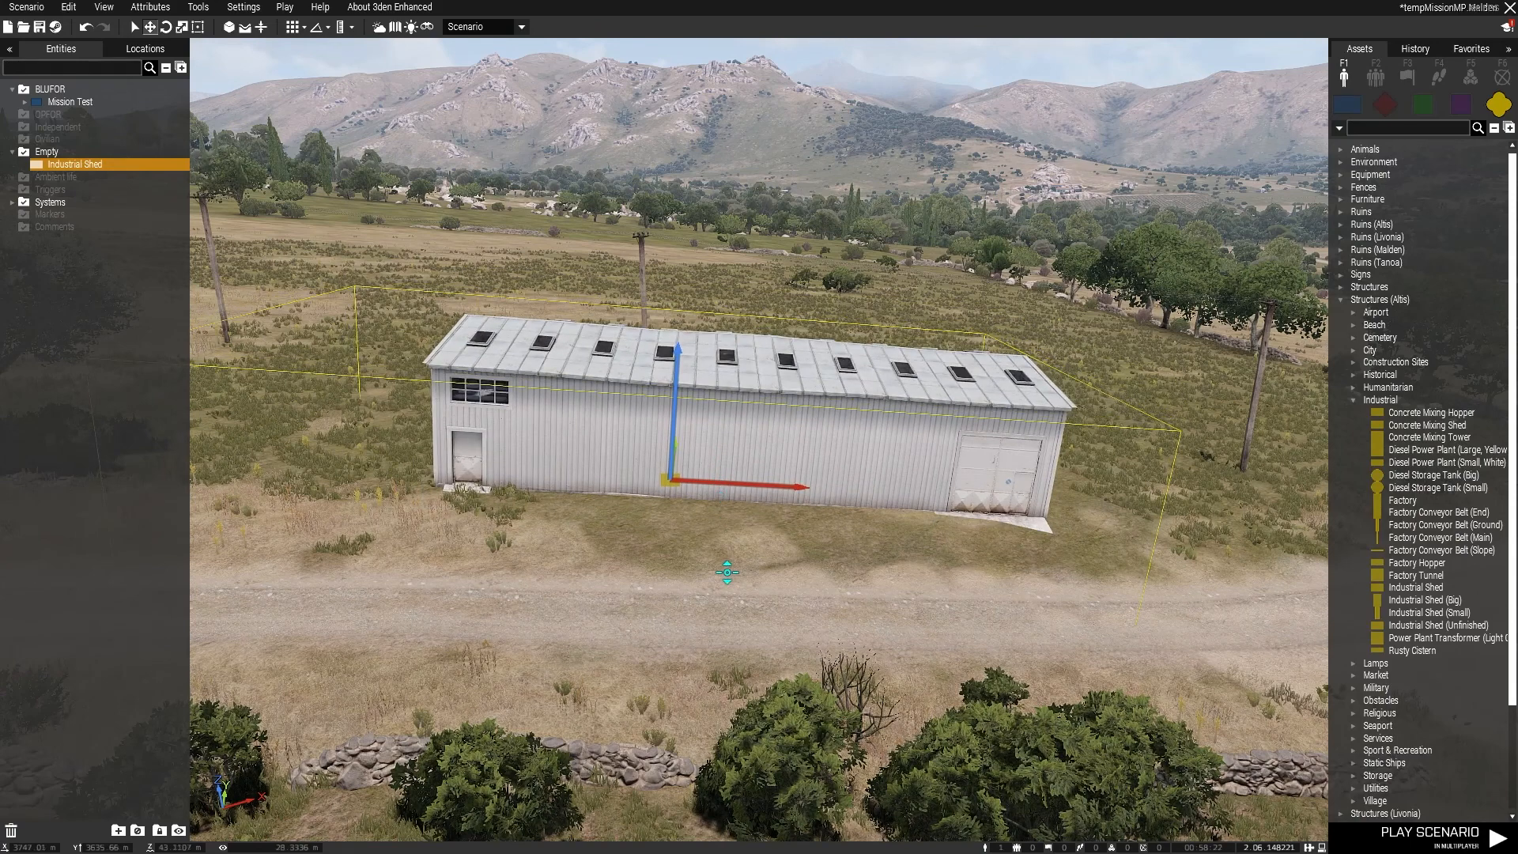
pyautogui.keyDown('alt'); pyautogui.moveTo(728, 571); pyautogui.dragTo(768, 583); pyautogui.keyUp('alt')
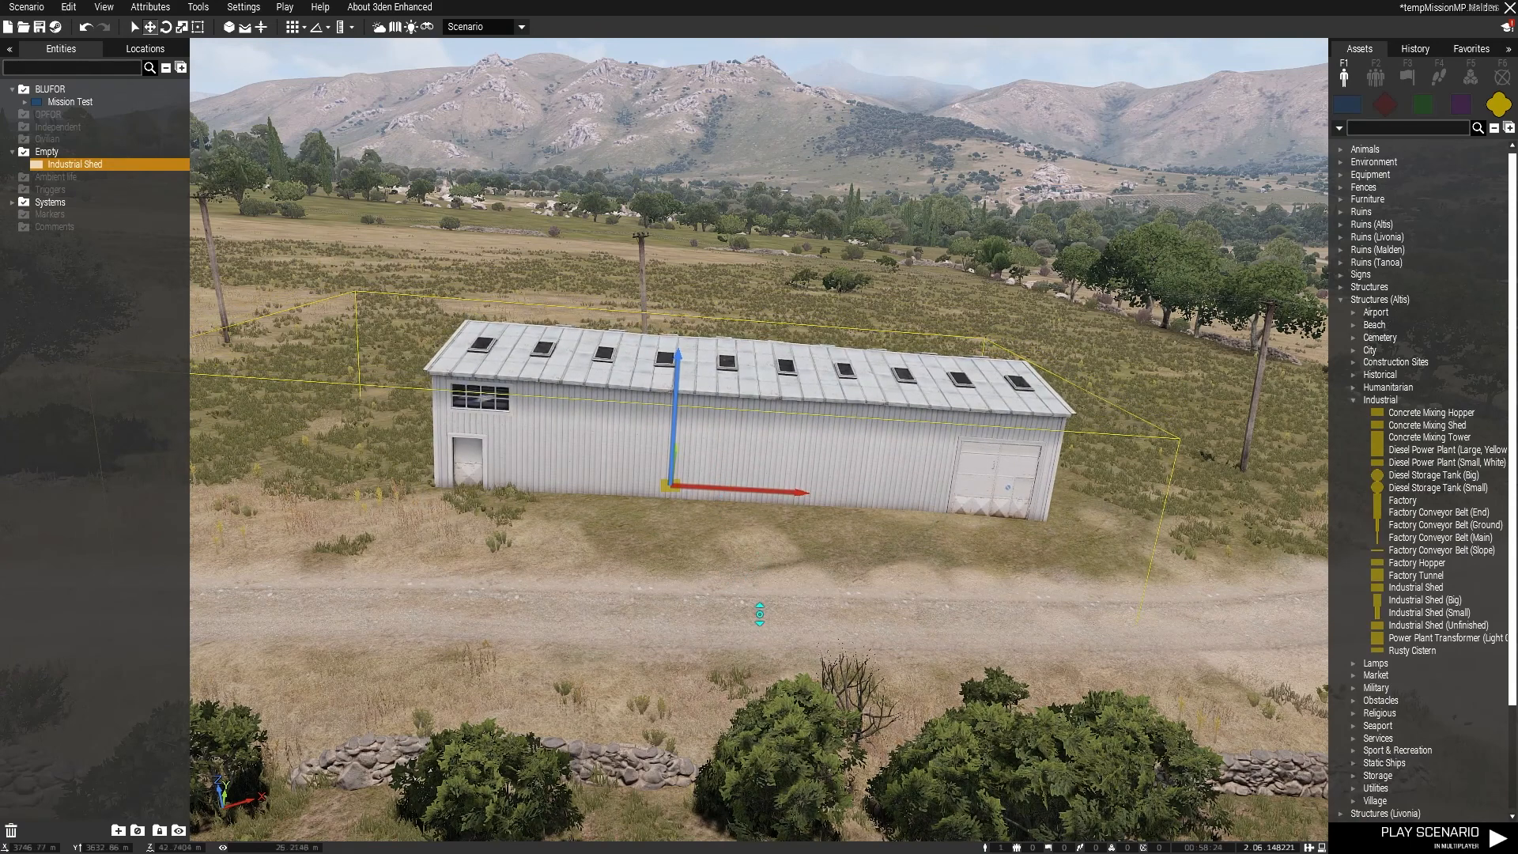
pyautogui.keyDown('alt'); pyautogui.moveTo(782, 480); pyautogui.dragTo(787, 434); pyautogui.keyUp('alt')
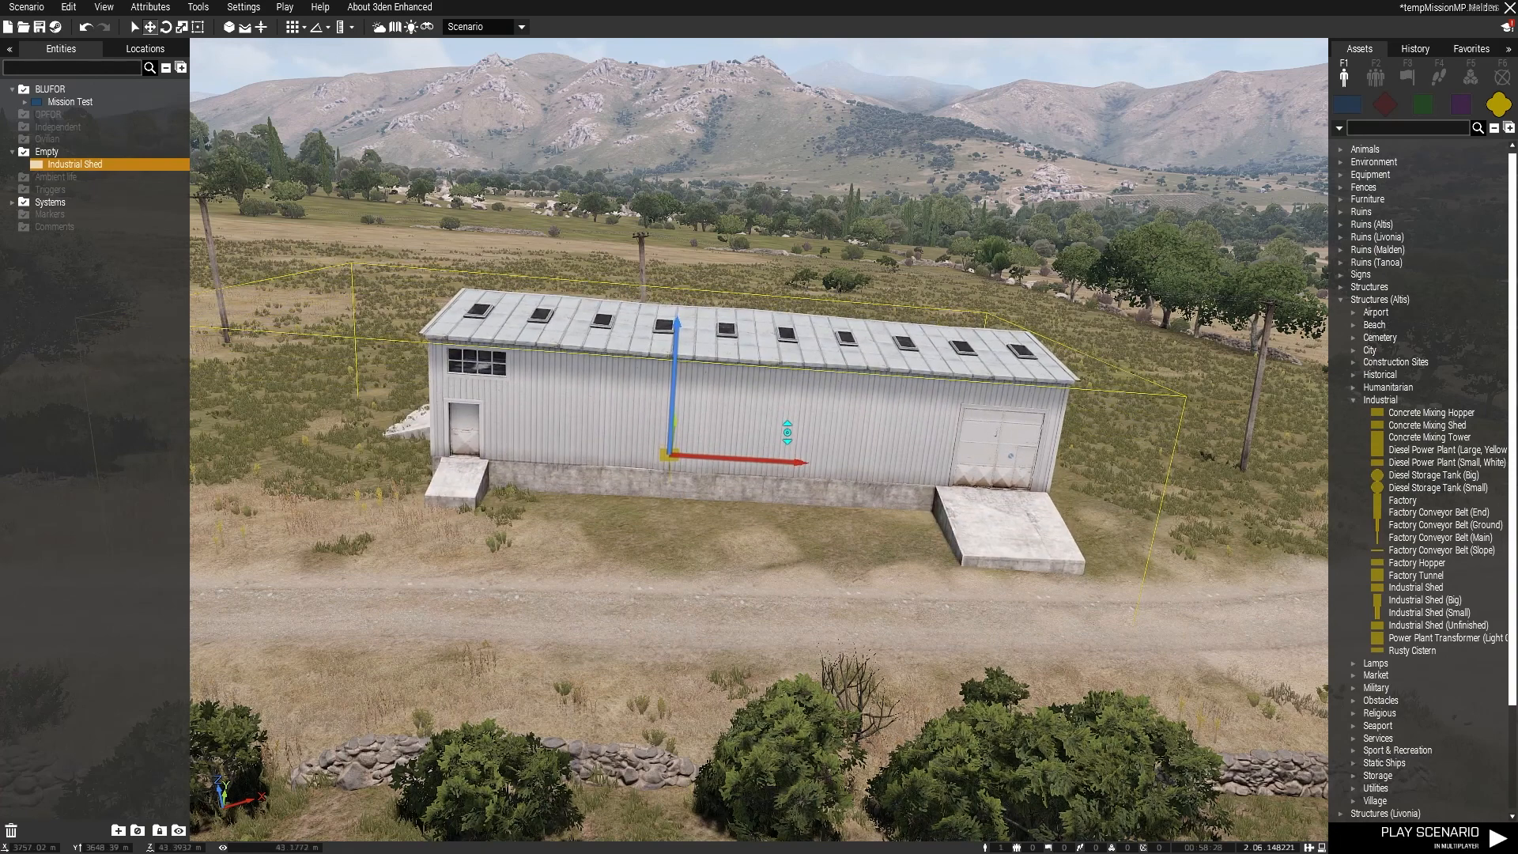
pyautogui.click(726, 527)
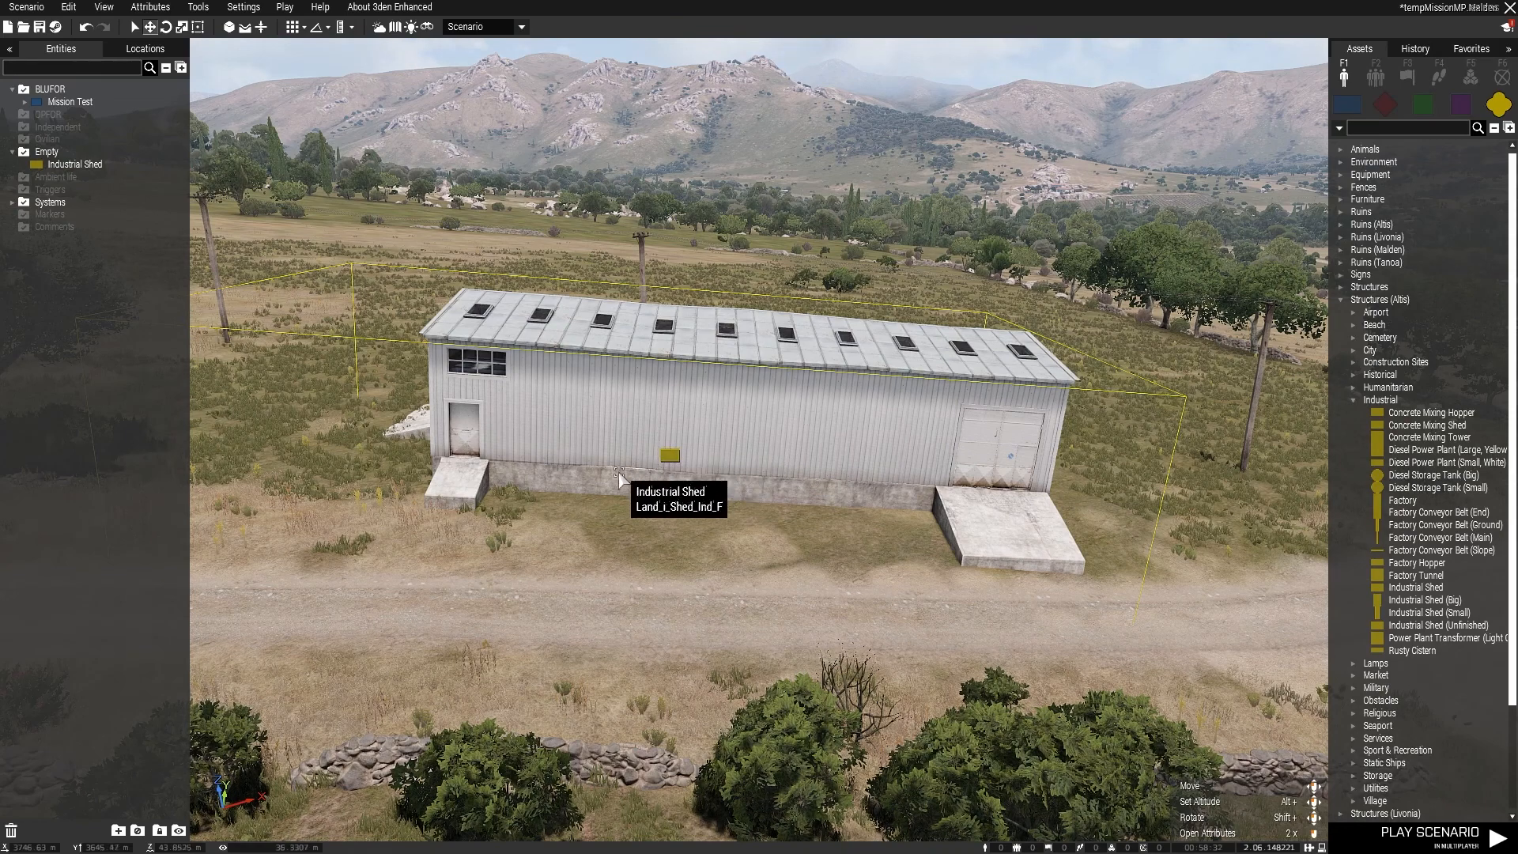
# Step: Move the Industrial Shed across the slope, away from the dirt road, and deselect it
pyautogui.press('q')
pyautogui.moveTo(757, 408); pyautogui.dragTo(747, 562, button='right')
pyautogui.click(732, 321)
pyautogui.moveTo(731, 321); pyautogui.dragTo(718, 237)
pyautogui.moveTo(718, 237); pyautogui.dragTo(769, 475, button='right')
pyautogui.press('z')
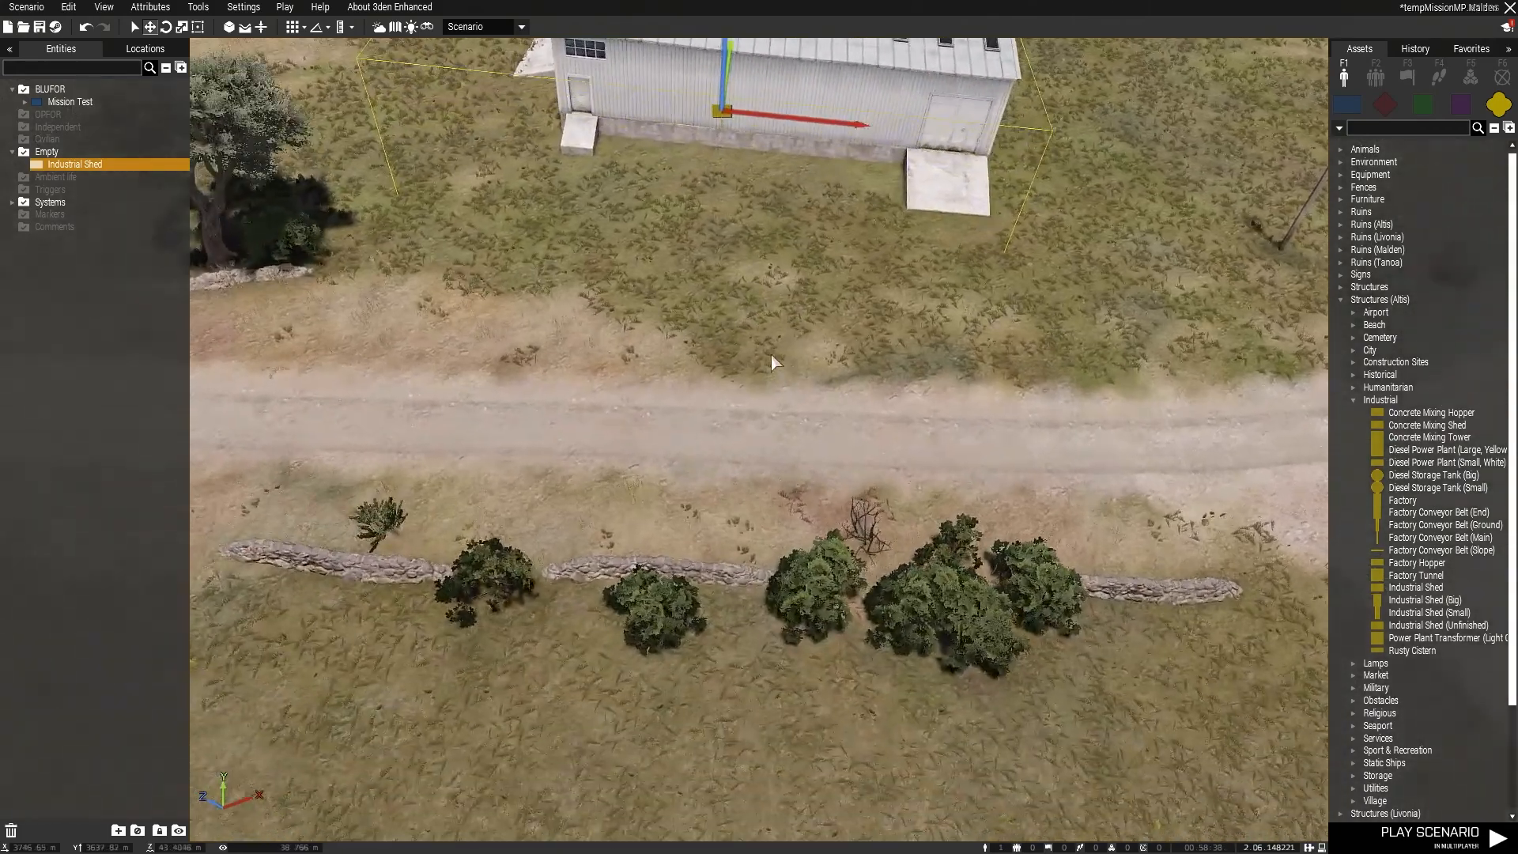
pyautogui.click(772, 359)
# Step: Select the Industrial Shed and shift it back toward the road, clear of the utility pole
pyautogui.press('w')
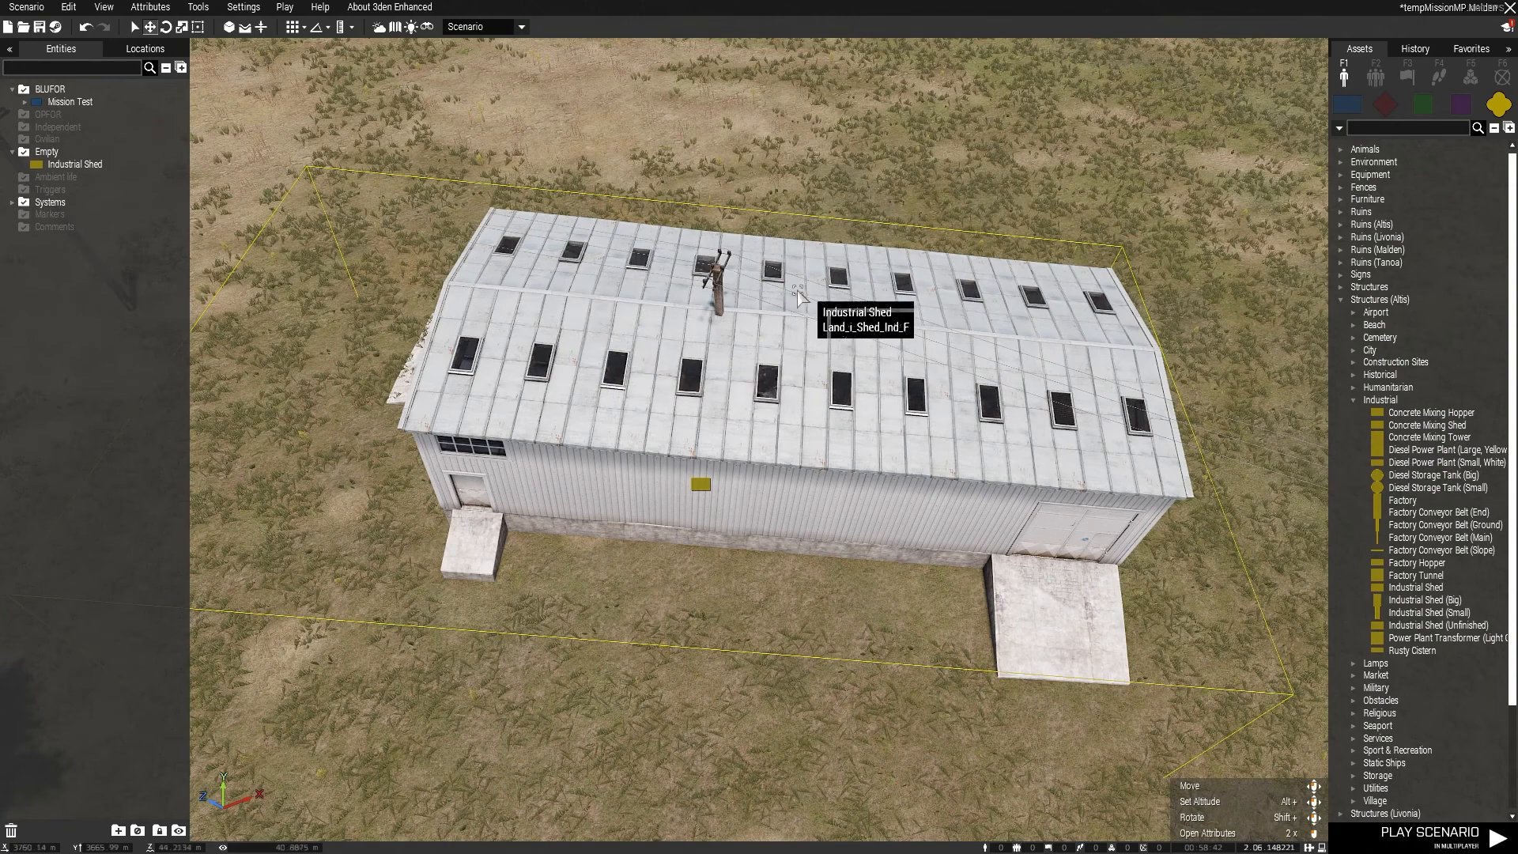
pyautogui.click(722, 401)
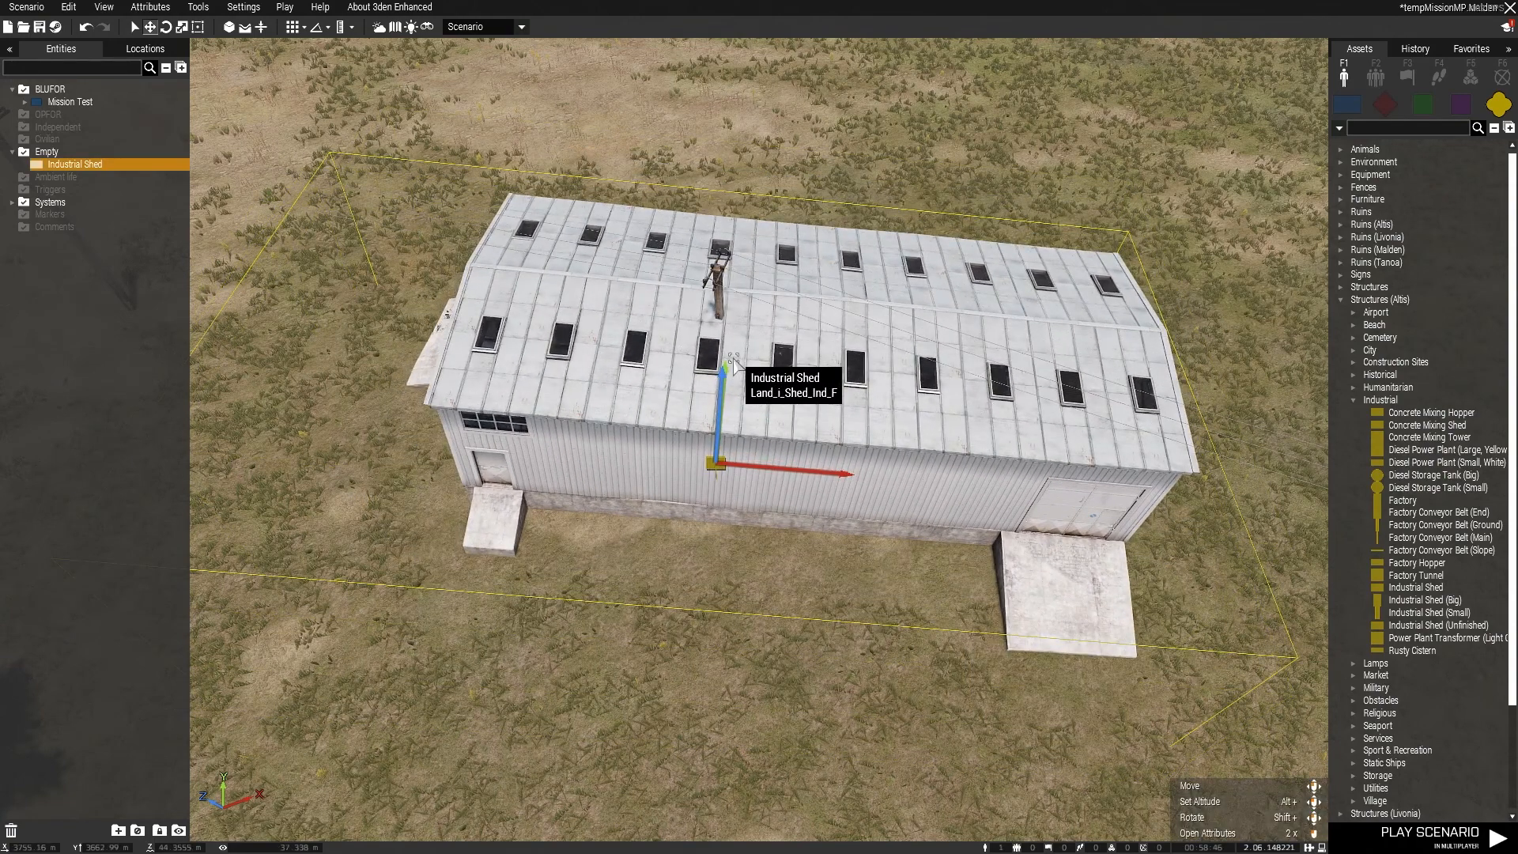
pyautogui.moveTo(768, 416); pyautogui.dragTo(671, 548)
pyautogui.press('s')
pyautogui.press('w')
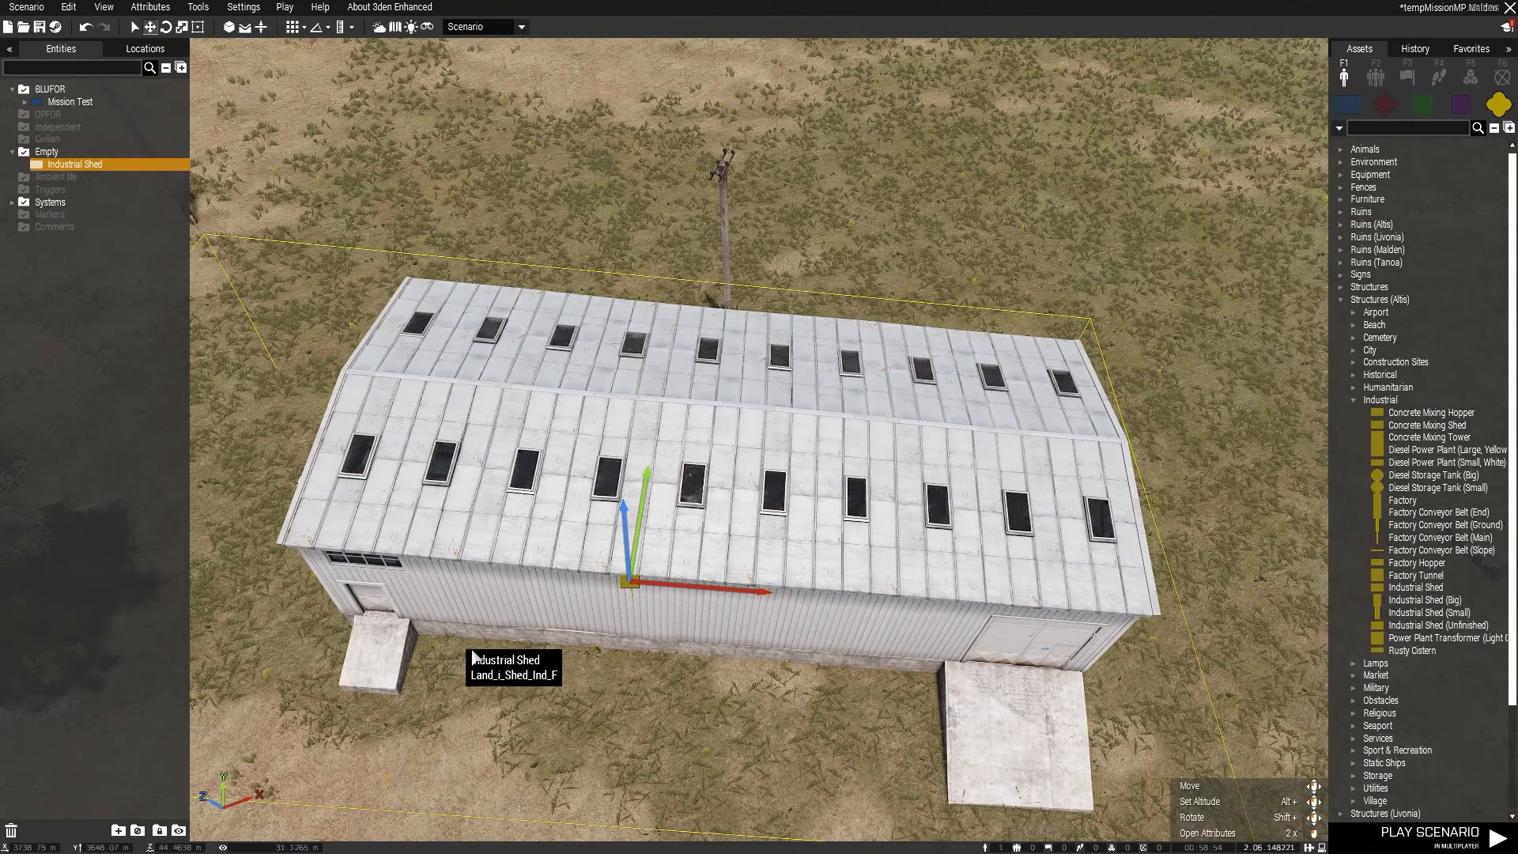
pyautogui.press('s')
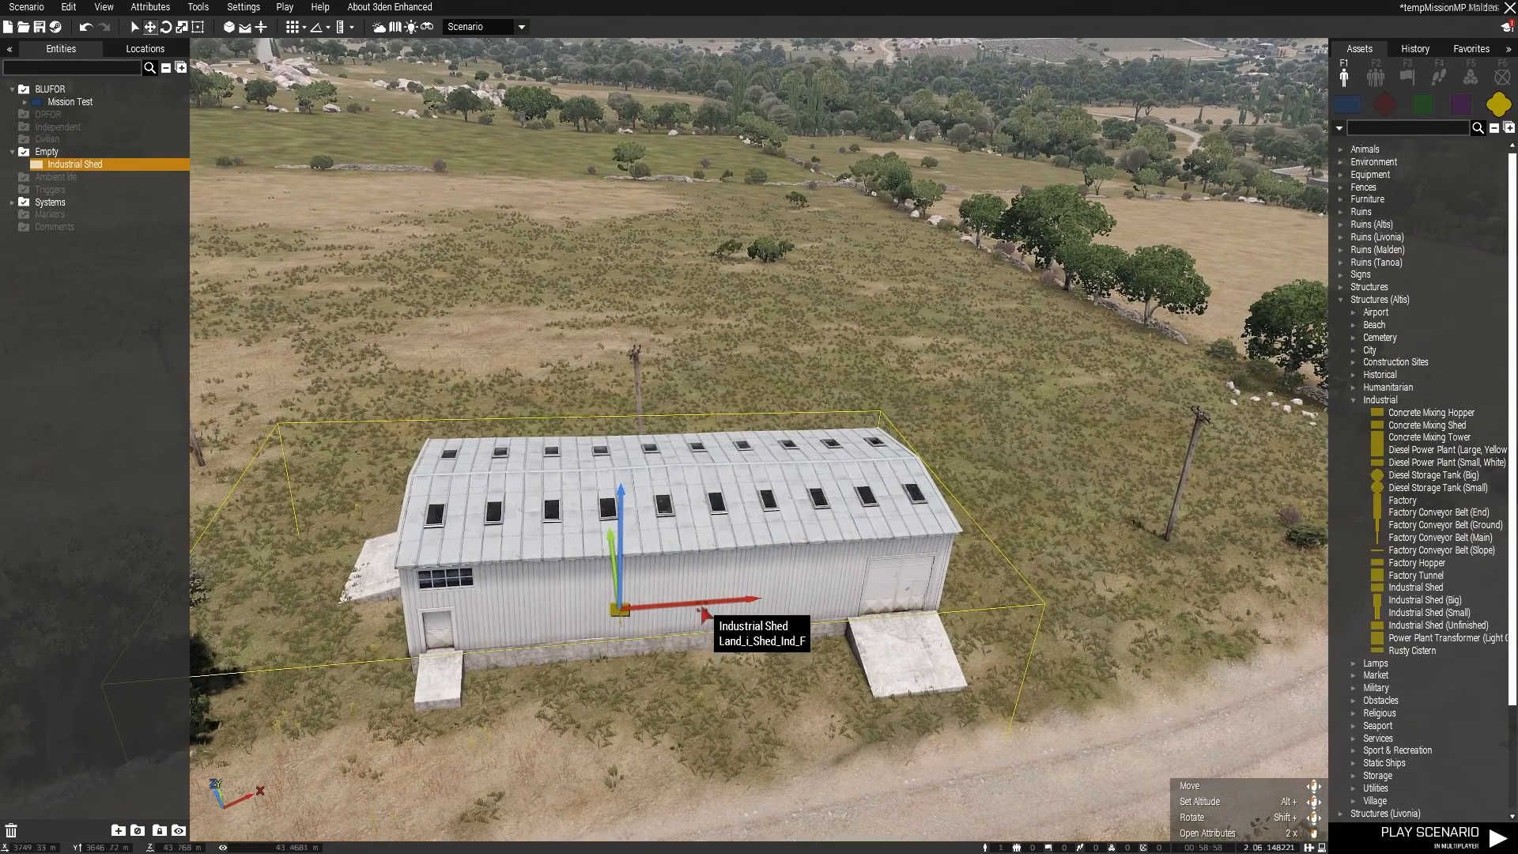
pyautogui.moveTo(702, 614); pyautogui.dragTo(672, 647, button='right')
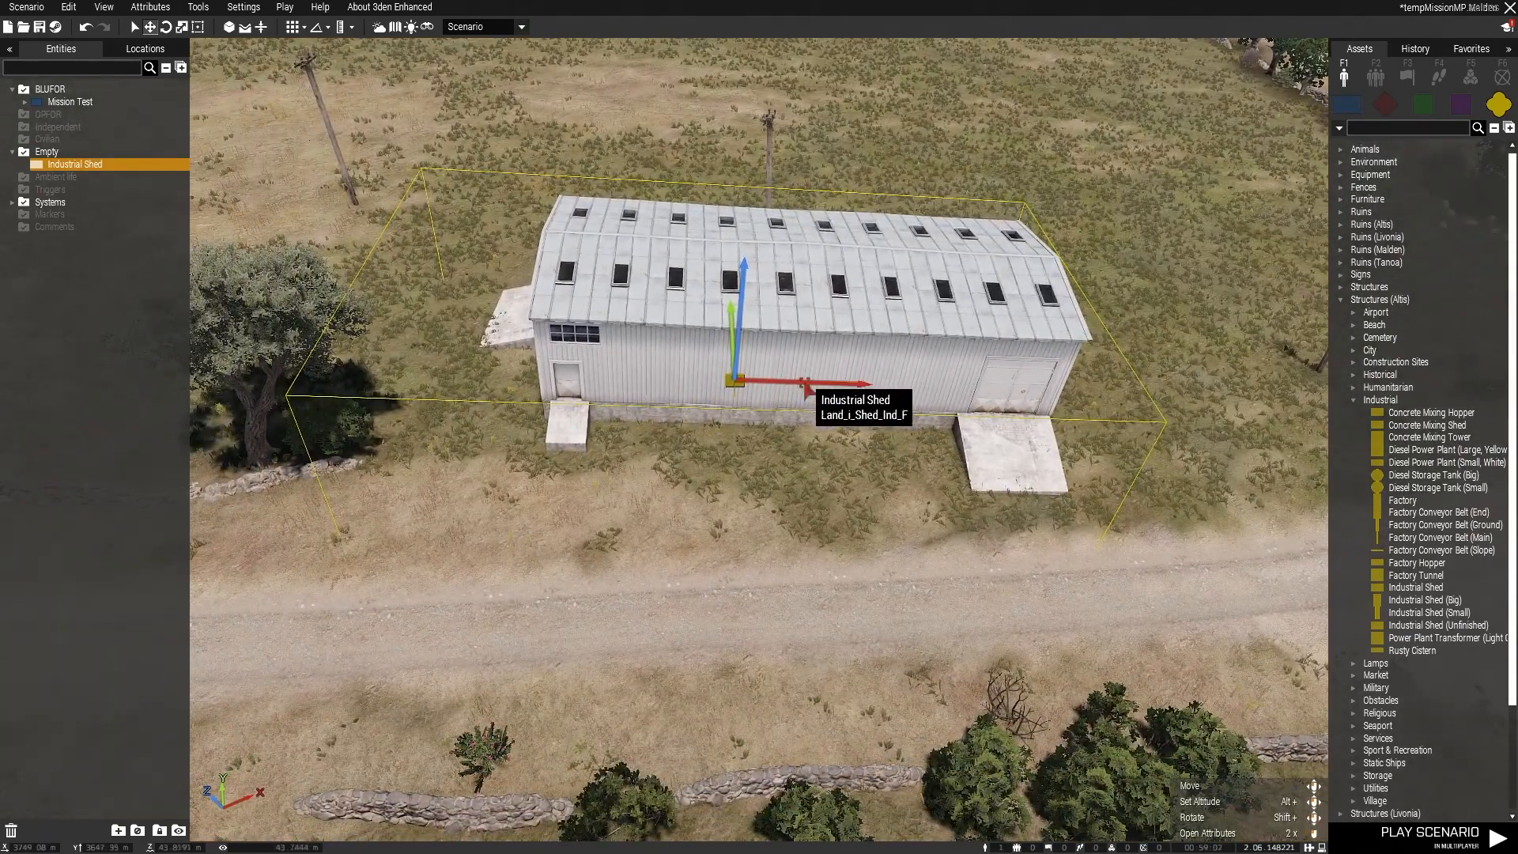
# Step: Lower the Industrial Shed to terrain level and settle it beside the road, in front of the utility pole
pyautogui.scroll(3, 796, 381)
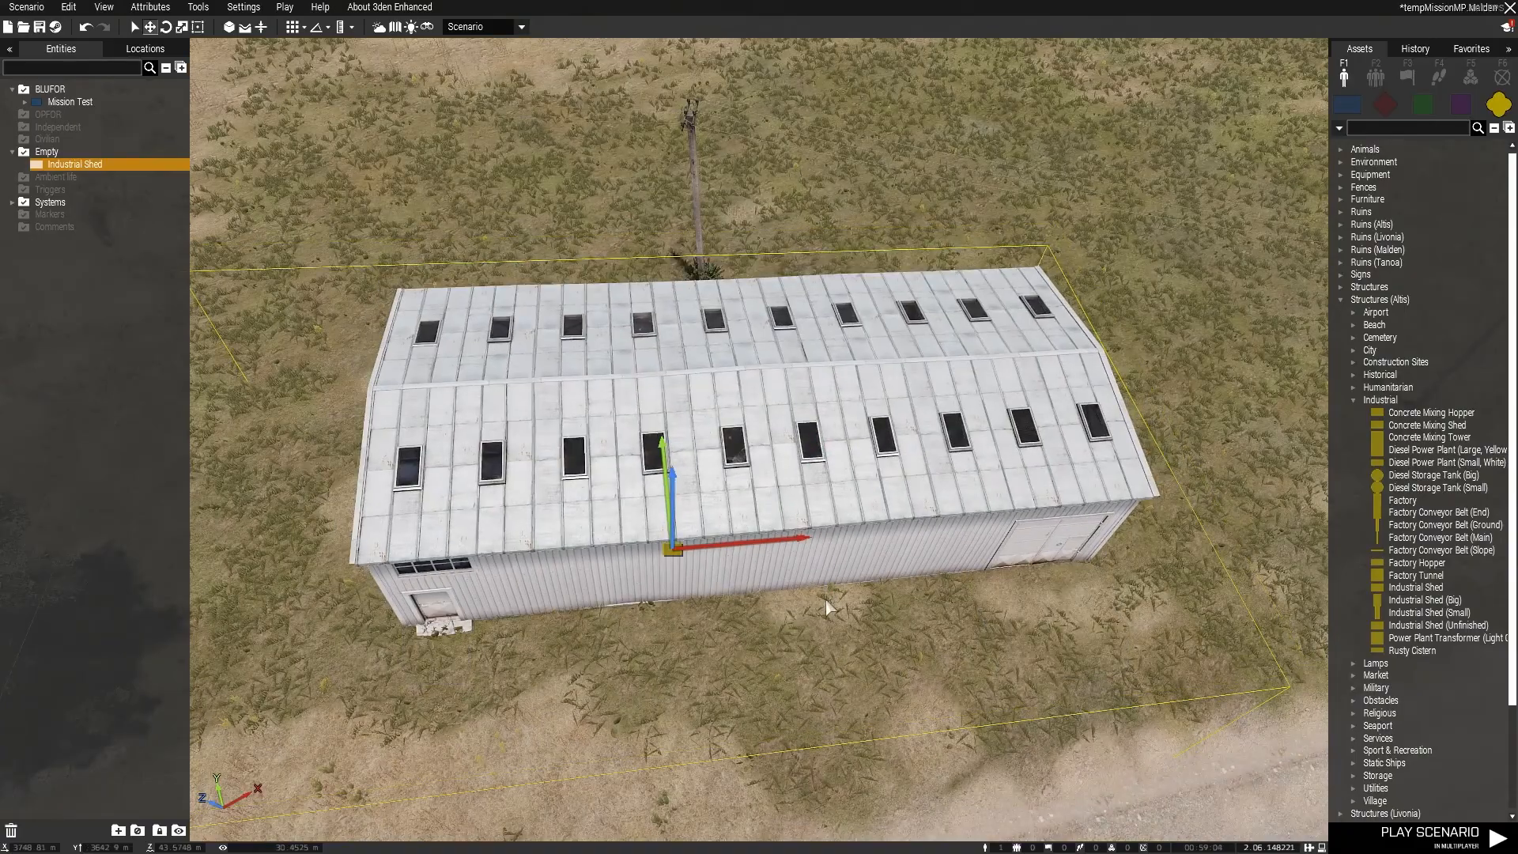
pyautogui.scroll(6, 826, 569)
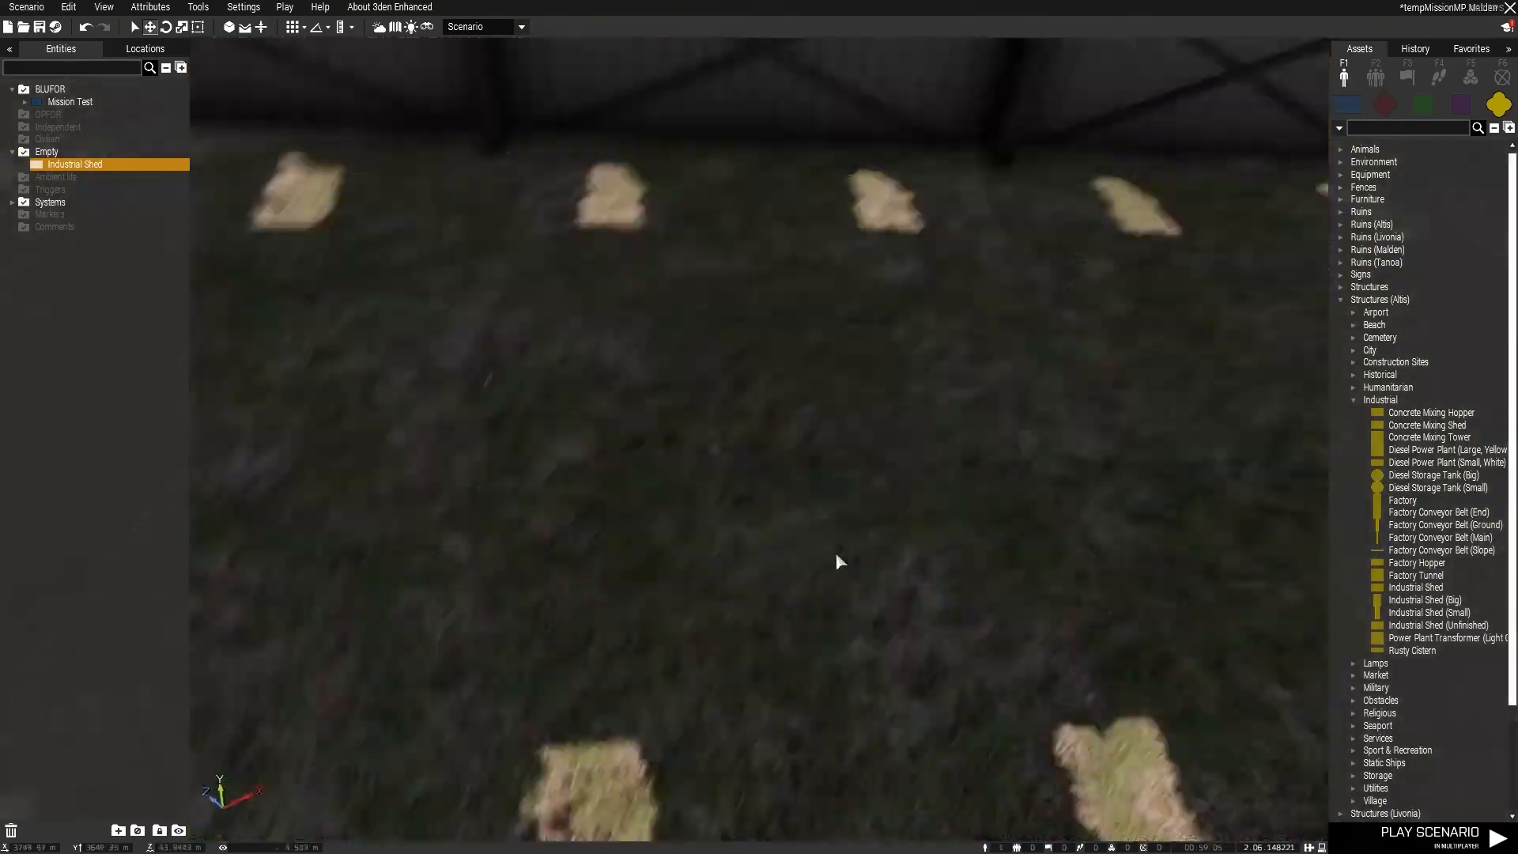
pyautogui.moveTo(837, 554); pyautogui.dragTo(1490, 554, button='right')
pyautogui.press('w')
pyautogui.press('s')
pyautogui.press('s')
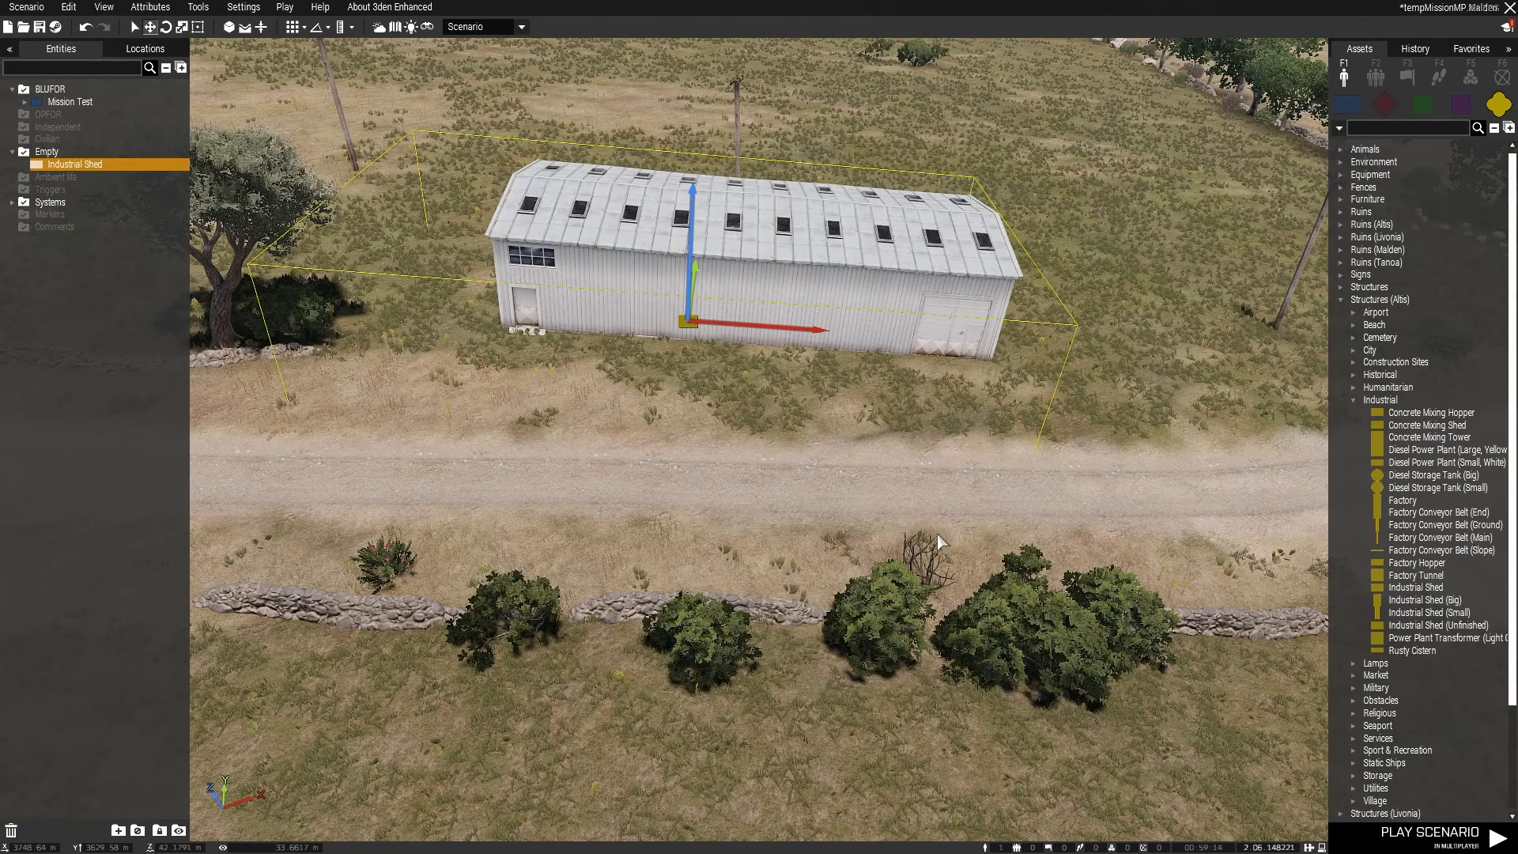
pyautogui.press('q')
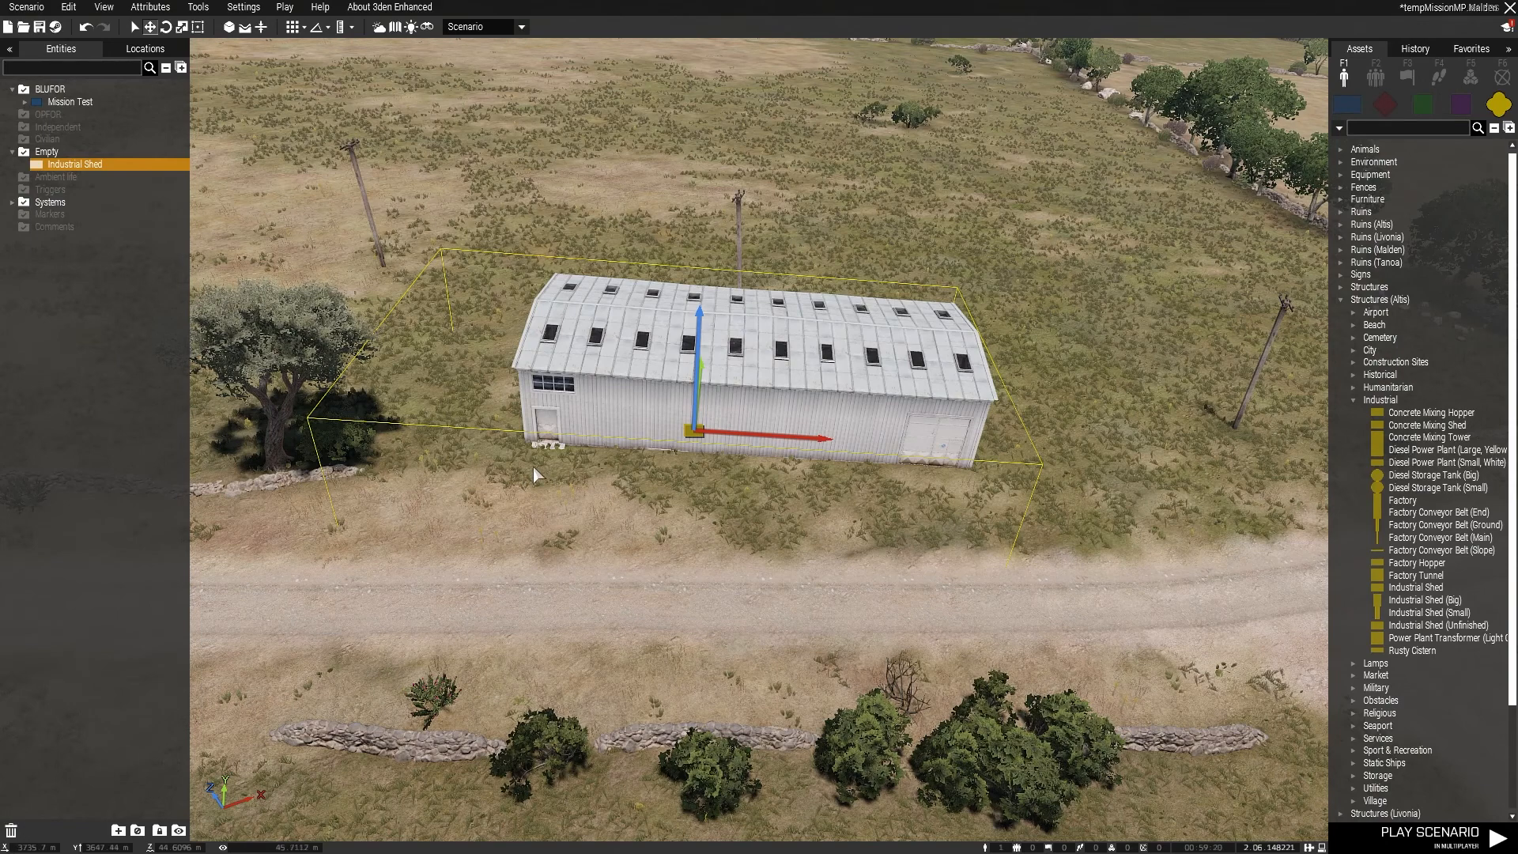
pyautogui.press('w')
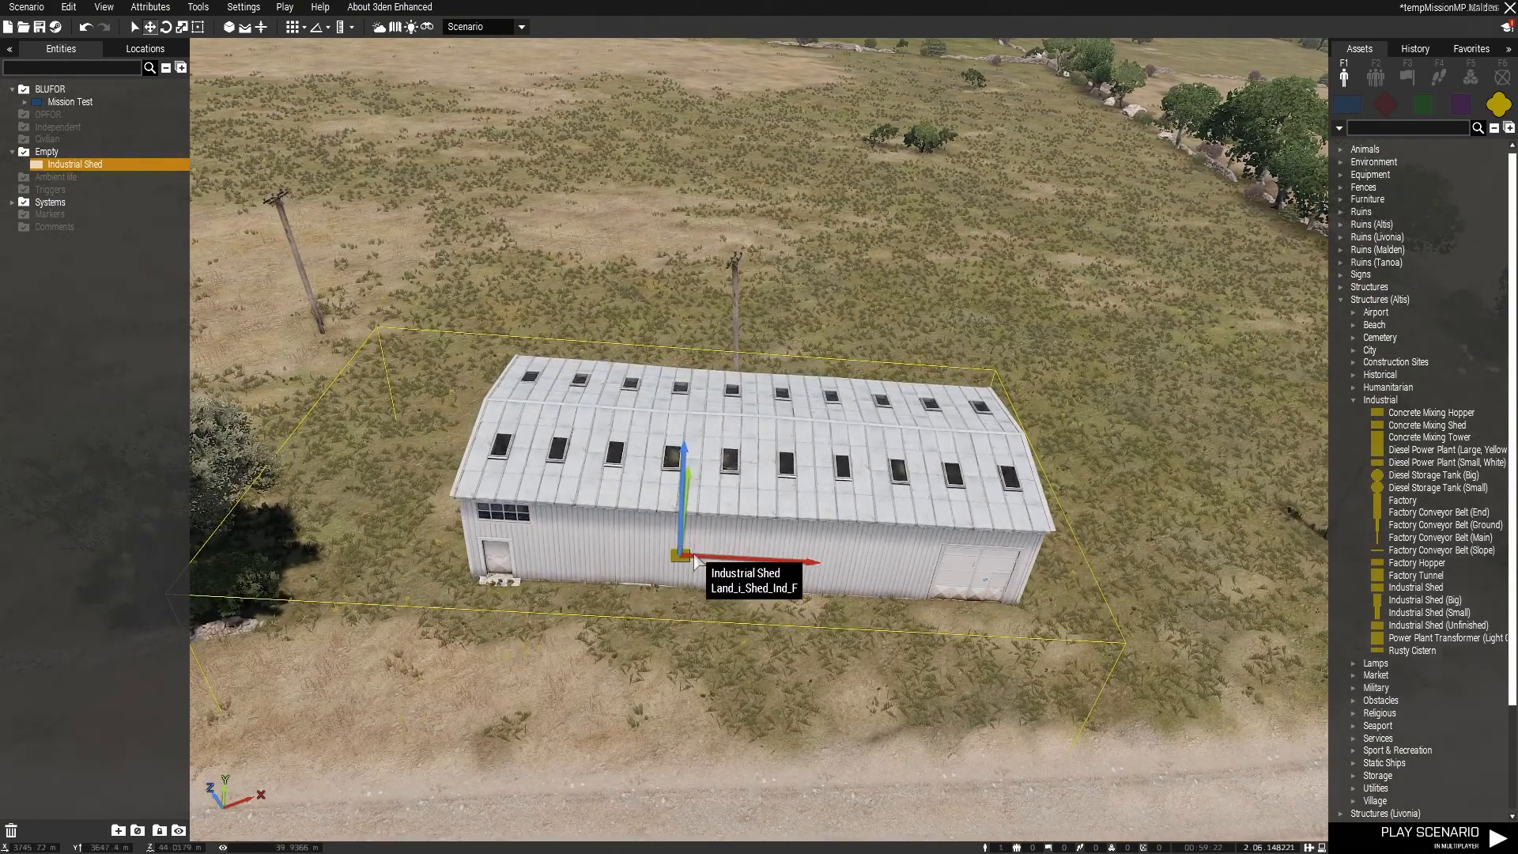
pyautogui.press('w')
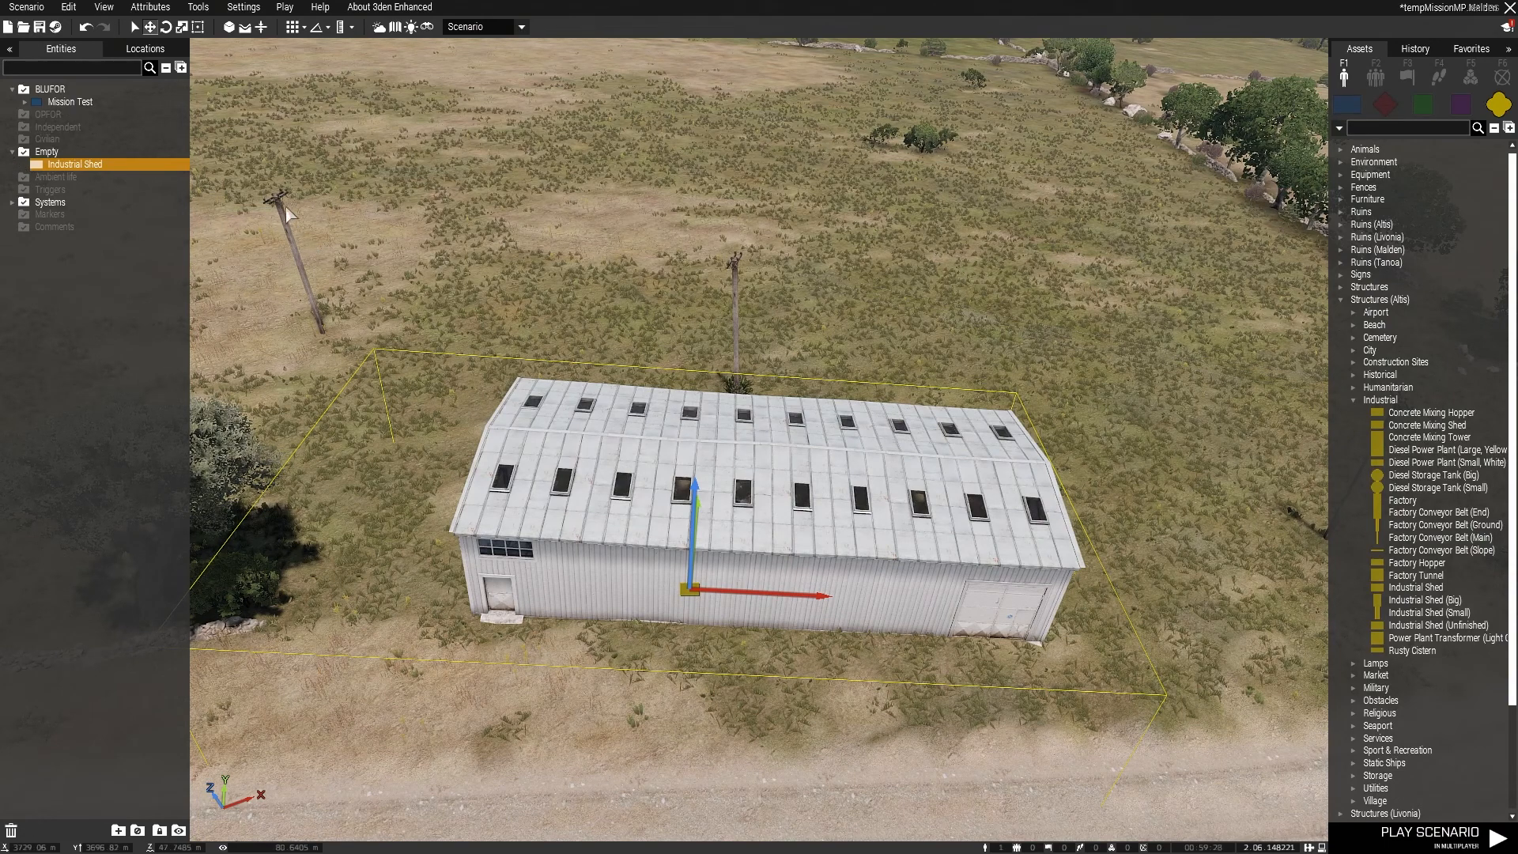
# Step: Open the Industrial Shed's attributes from the object in the scene in two ways, closing them without edits
pyautogui.doubleClick(689, 593)
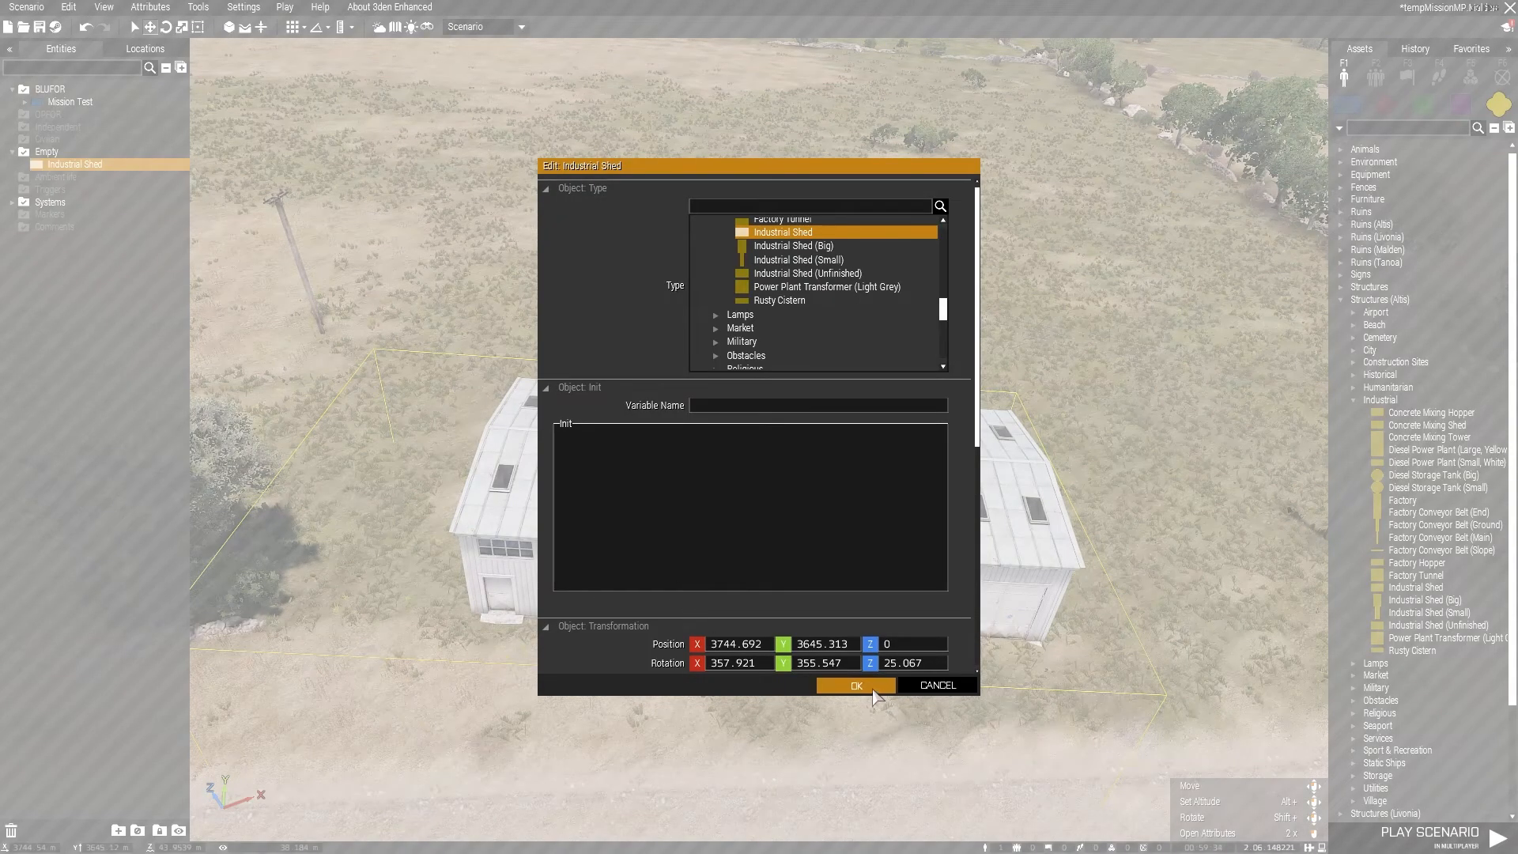
pyautogui.click(874, 690)
pyautogui.rightClick(699, 591)
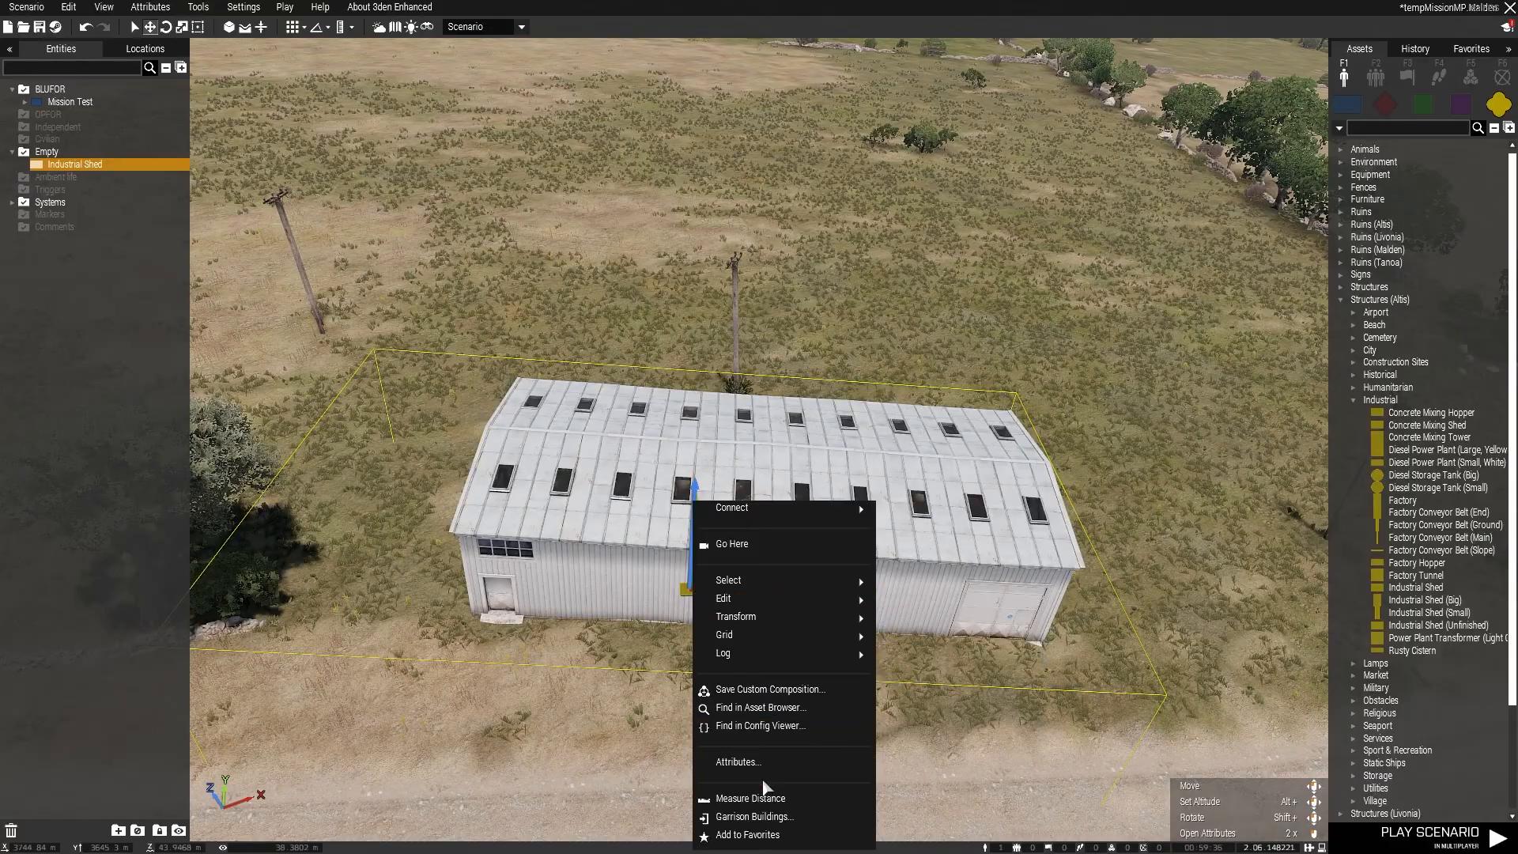
pyautogui.click(754, 763)
pyautogui.click(846, 686)
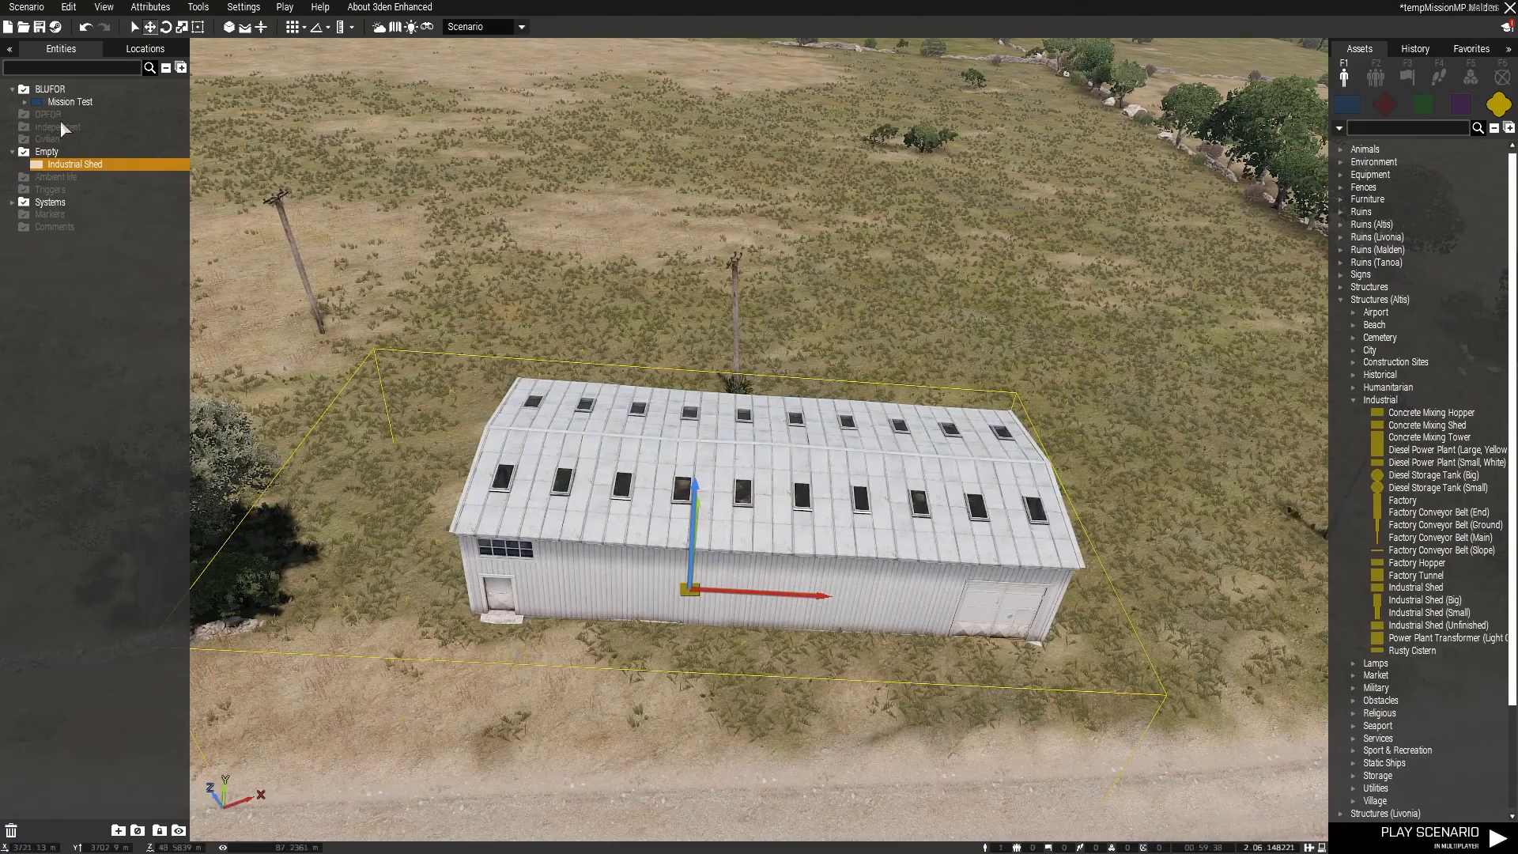
# Step: Open the shed's attributes from the entity list and change its object type to Industrial Shed (Big)
pyautogui.rightClick(80, 172)
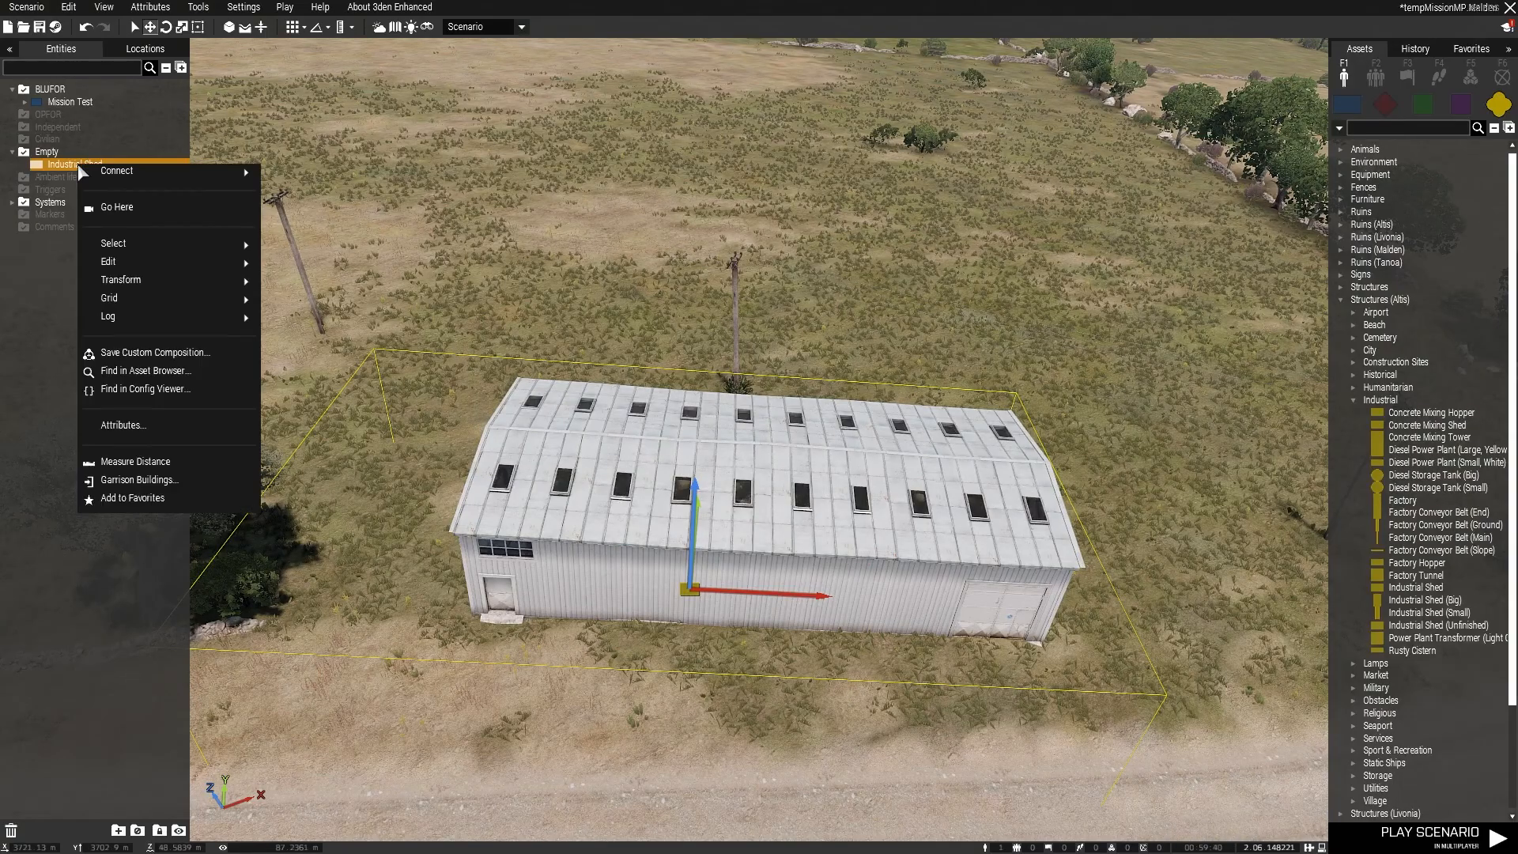
pyautogui.click(121, 427)
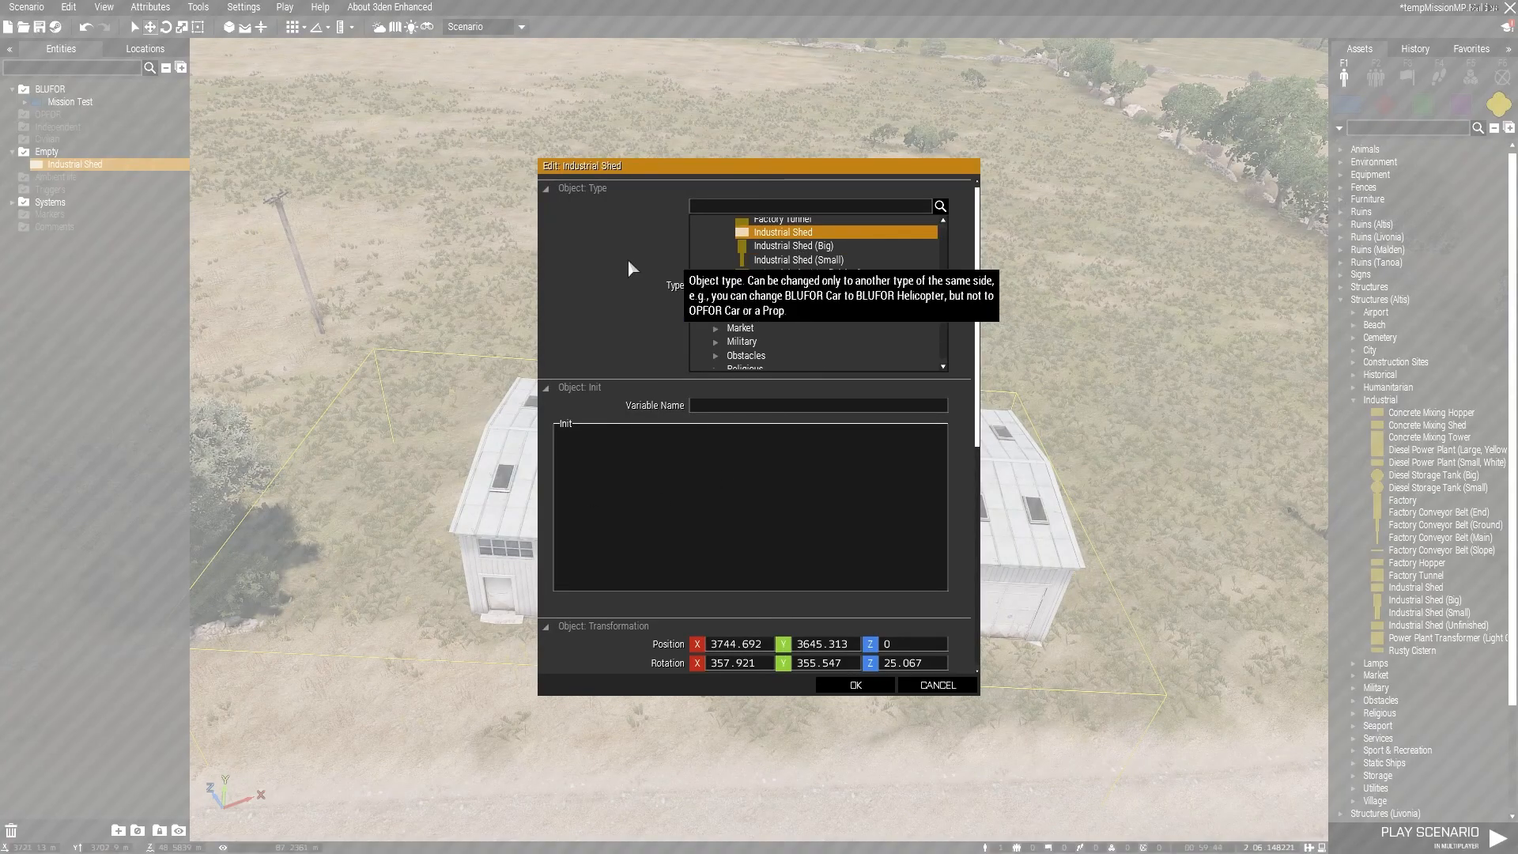
pyautogui.click(810, 248)
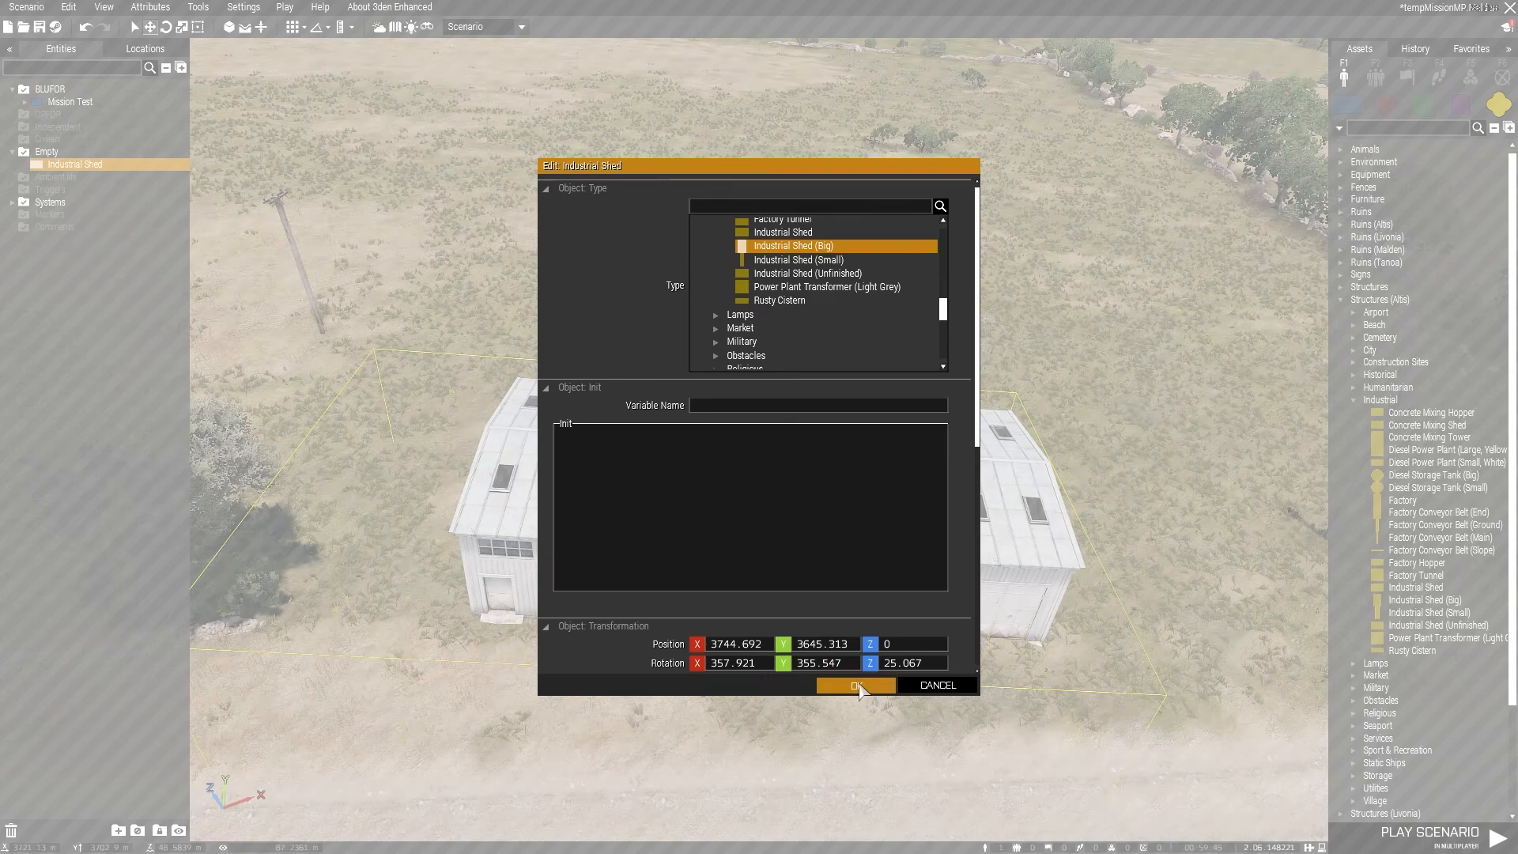
pyautogui.click(858, 686)
# Step: Try the Industrial Shed (Small) object type, undo the type changes, and check the edit history
pyautogui.rightClick(691, 601)
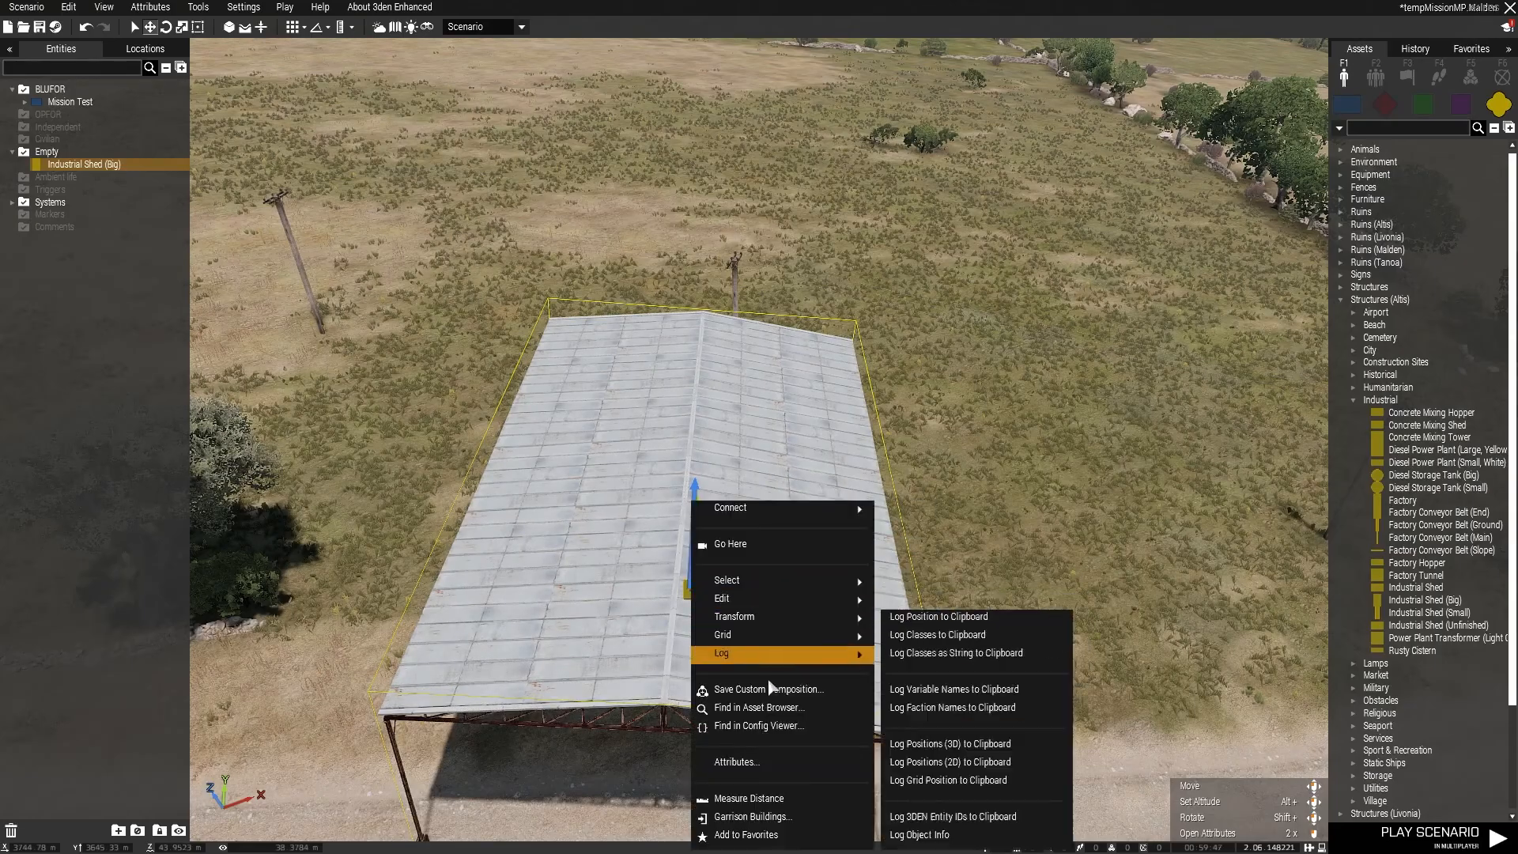
pyautogui.click(759, 764)
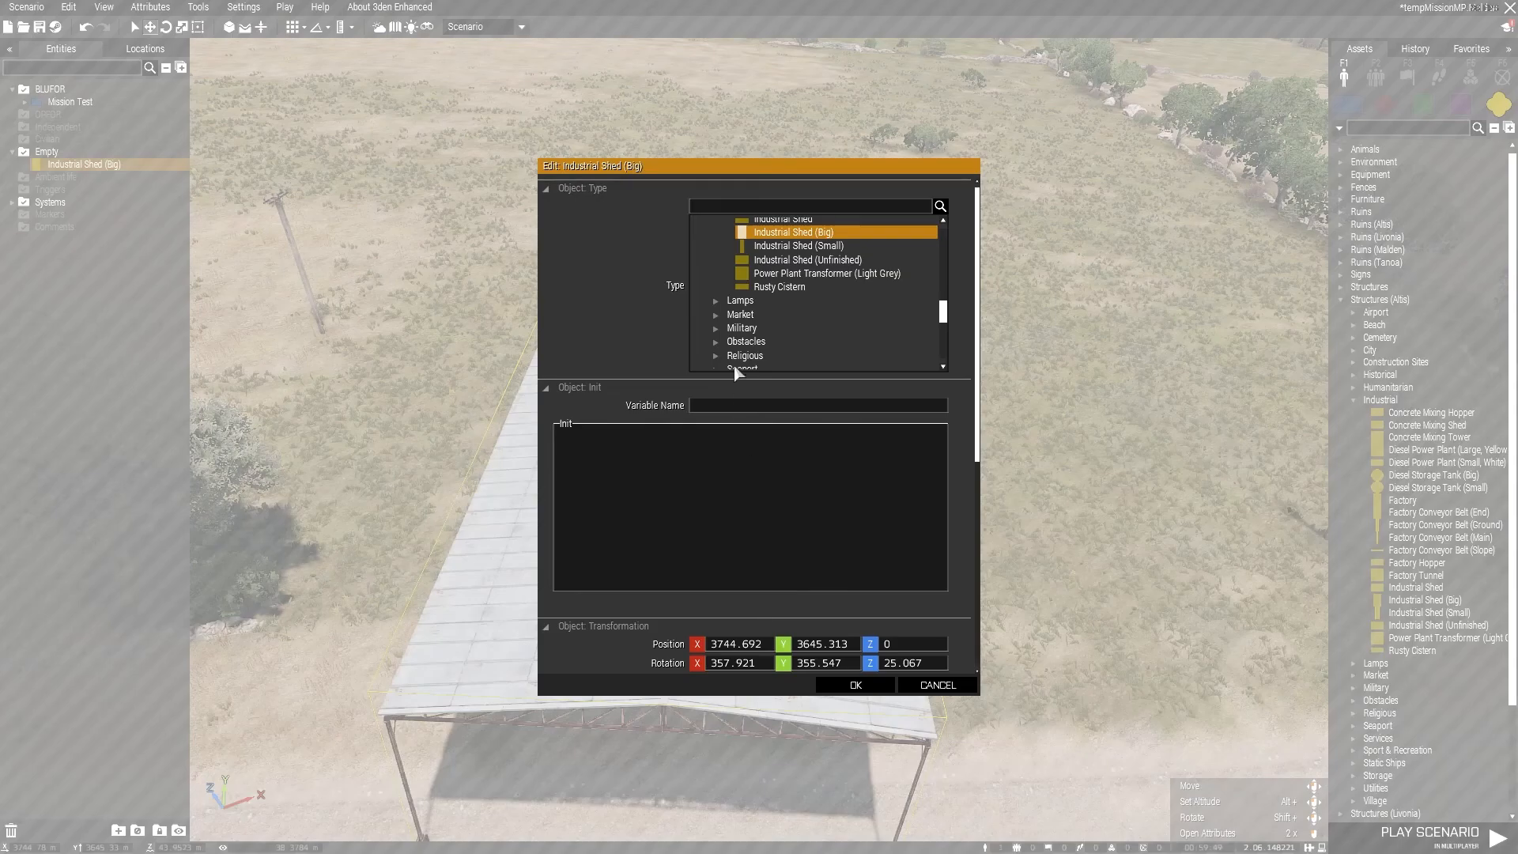
pyautogui.click(795, 245)
pyautogui.click(854, 685)
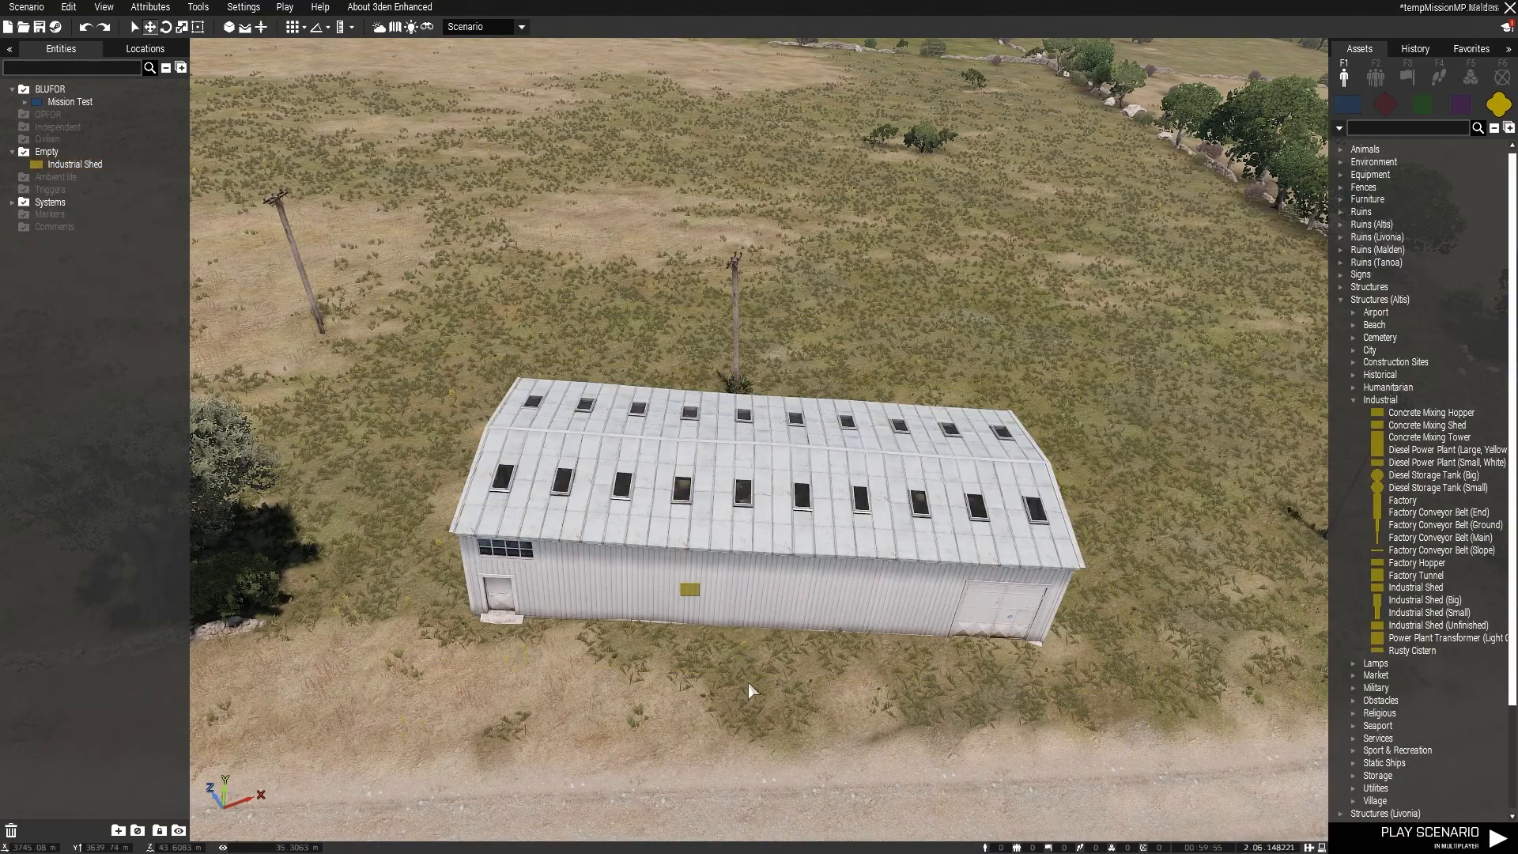
pyautogui.click(1416, 51)
pyautogui.click(1360, 49)
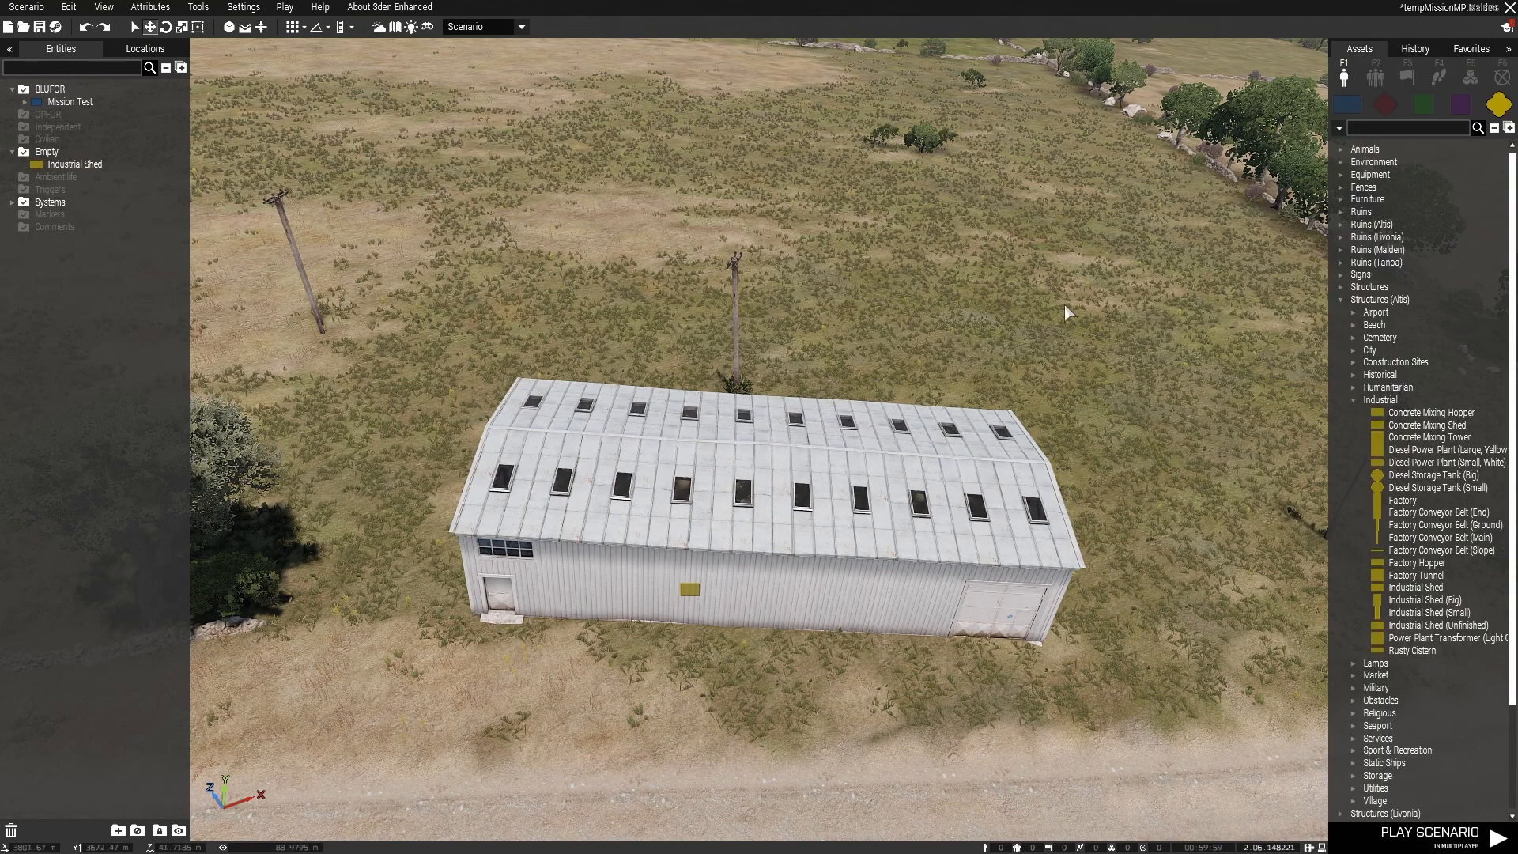
# Step: Examine the Industrial Shed's attributes, including its init, transformation, control and state settings, and close them without saving
pyautogui.rightClick(696, 599)
pyautogui.click(752, 770)
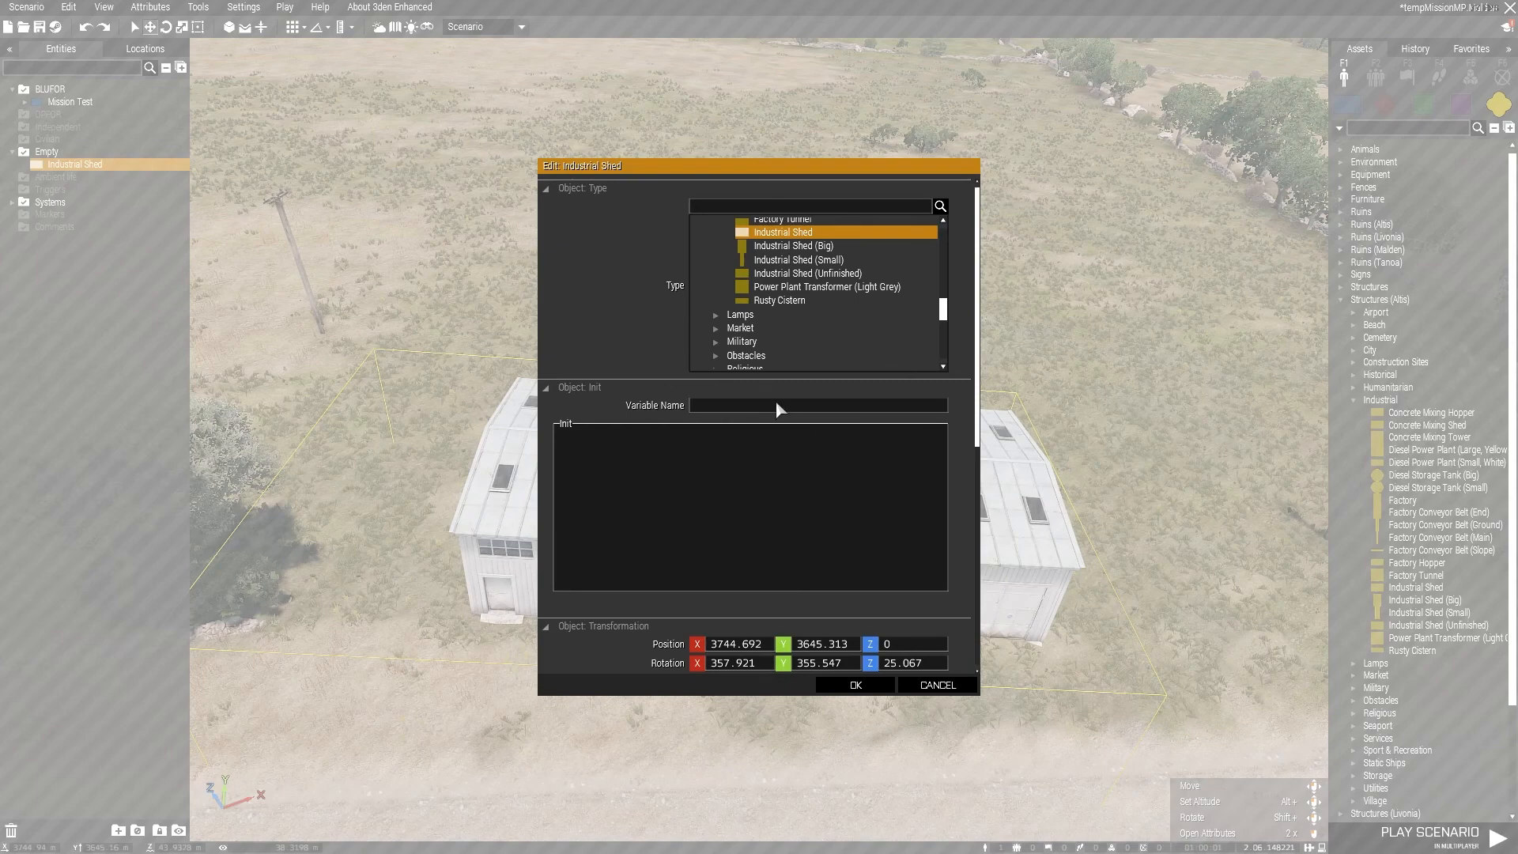
pyautogui.scroll(-2, 832, 330)
pyautogui.scroll(-1, 727, 446)
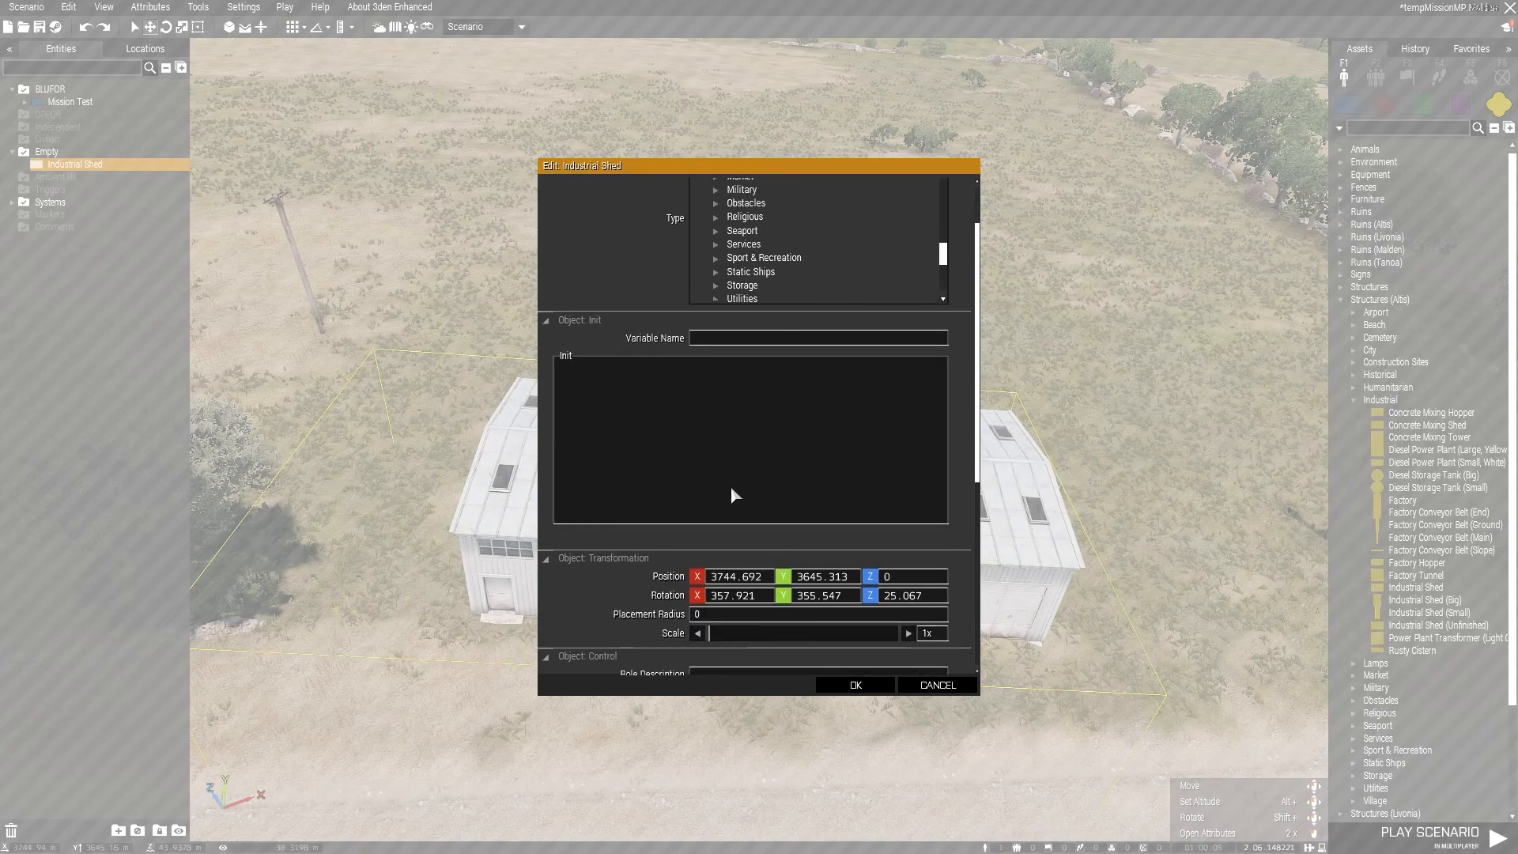
pyautogui.scroll(-2, 626, 431)
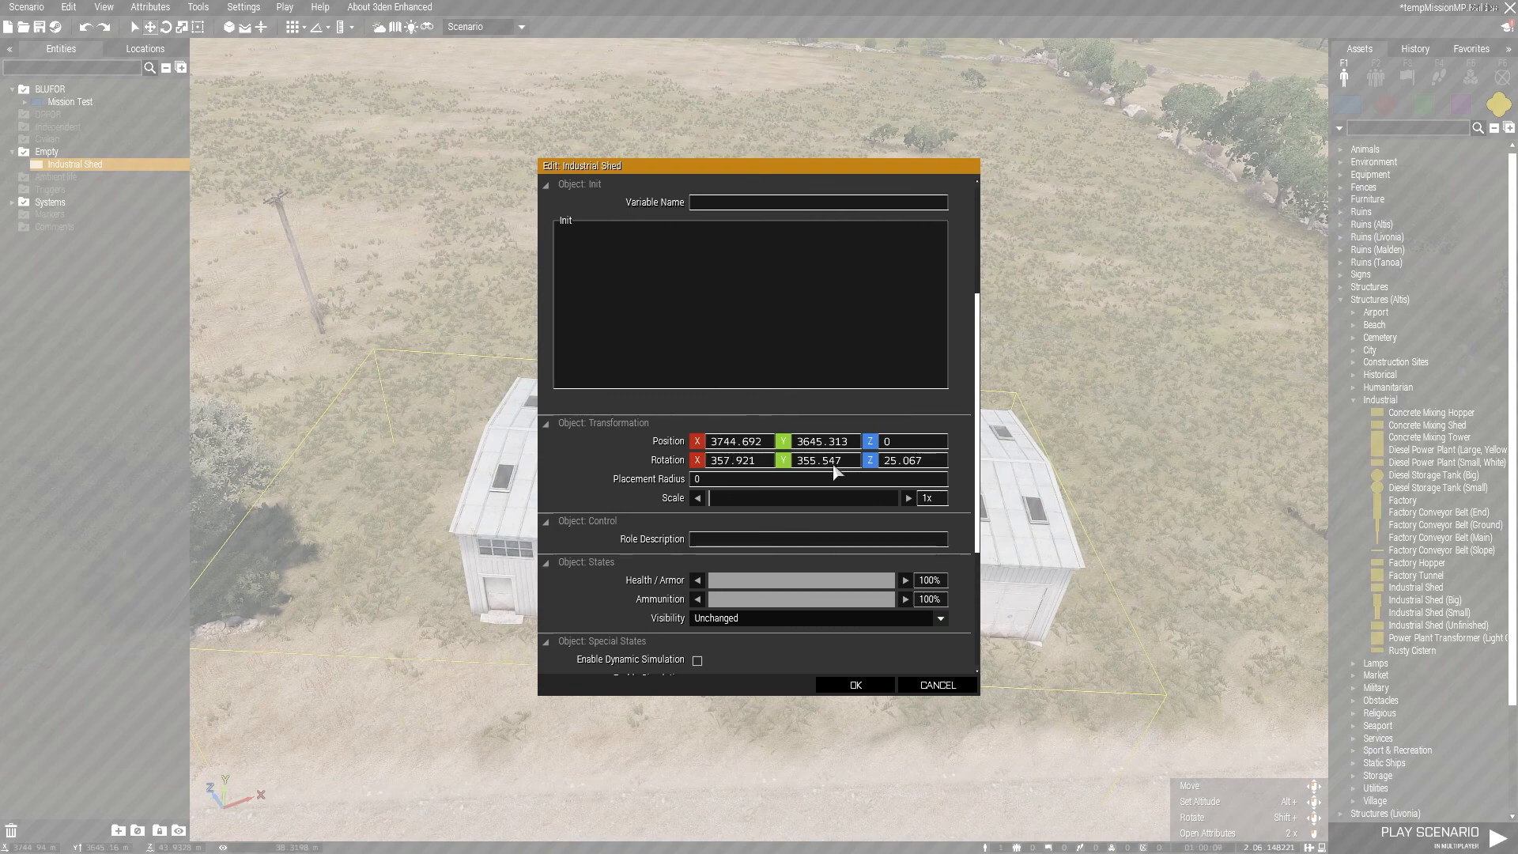
pyautogui.click(933, 694)
# Step: Filter the placeable assets by "h-b" to find H-barrier objects
pyautogui.press('w')
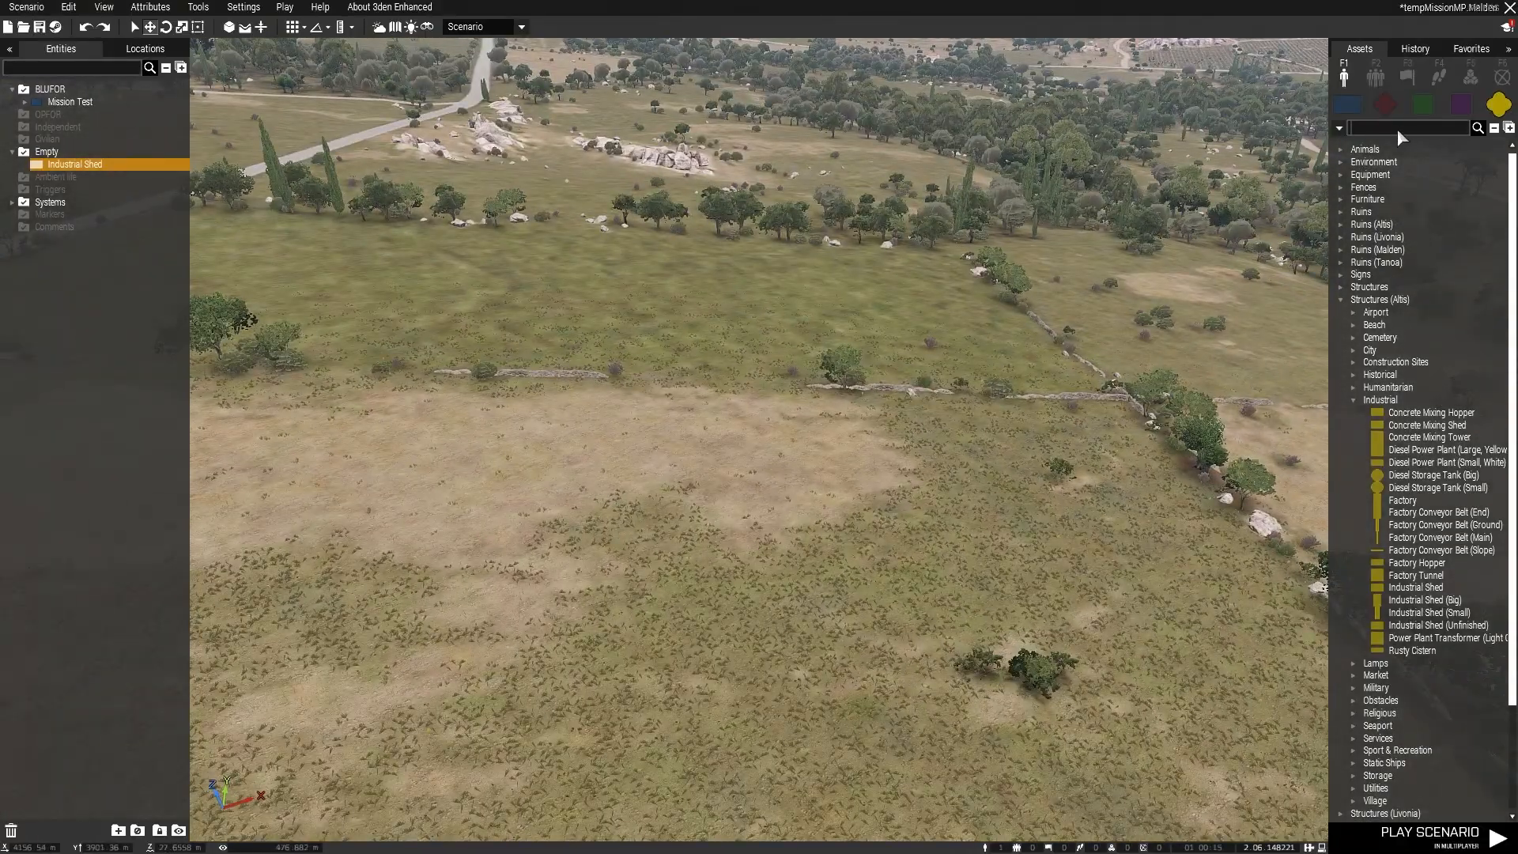
pyautogui.click(1397, 128)
pyautogui.write('hr')
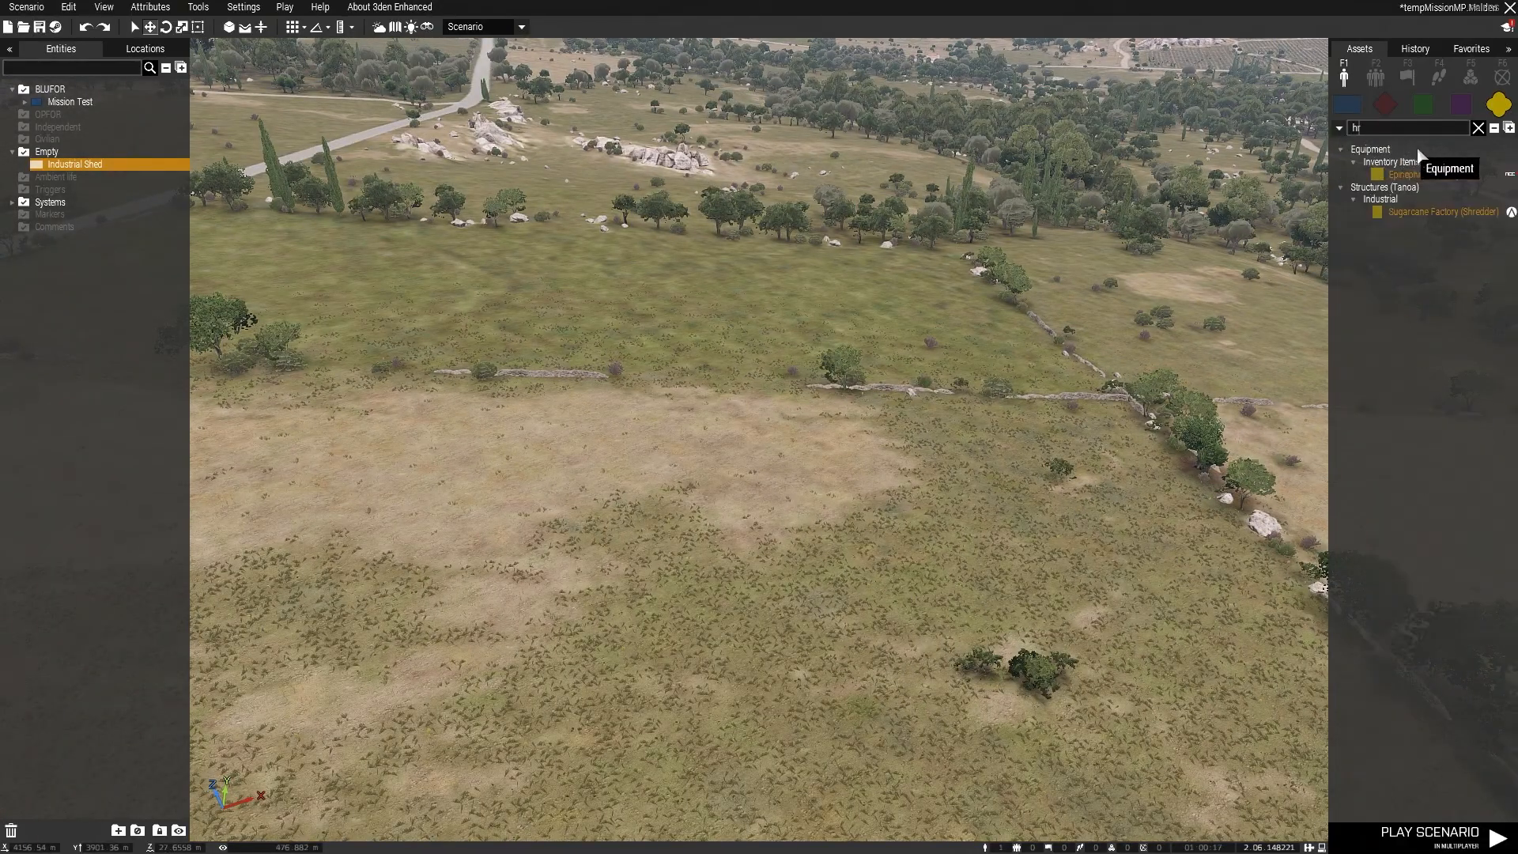
pyautogui.press('BackSpace')
pyautogui.write('-b')
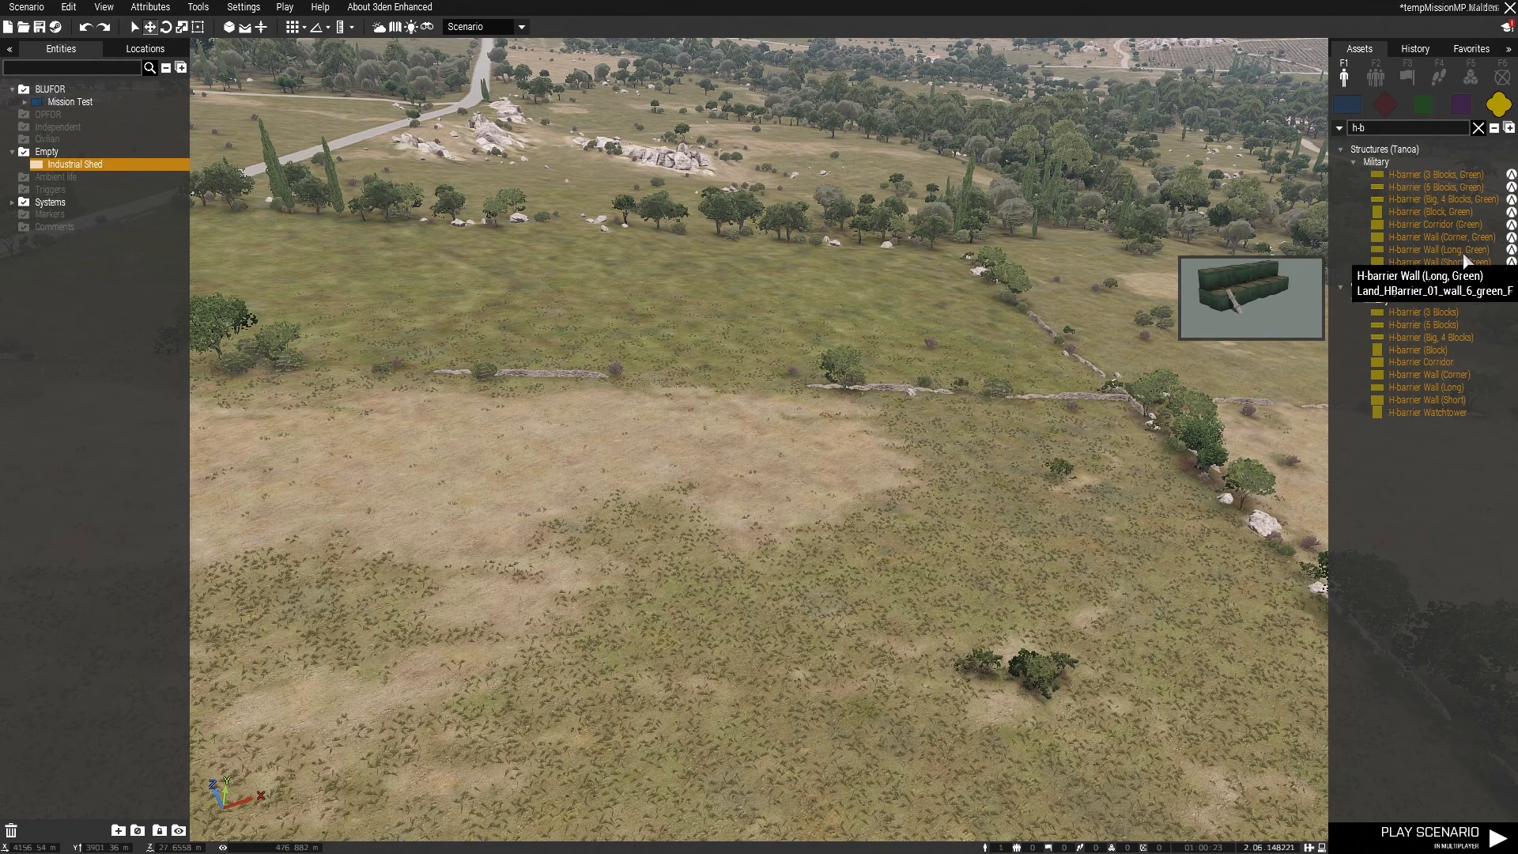
# Step: Place an H-barrier Wall (Long, Green) on the bare patch of the field and rotate it to run straight across
pyautogui.click(1439, 249)
pyautogui.click(599, 512)
pyautogui.scroll(2, 595, 523)
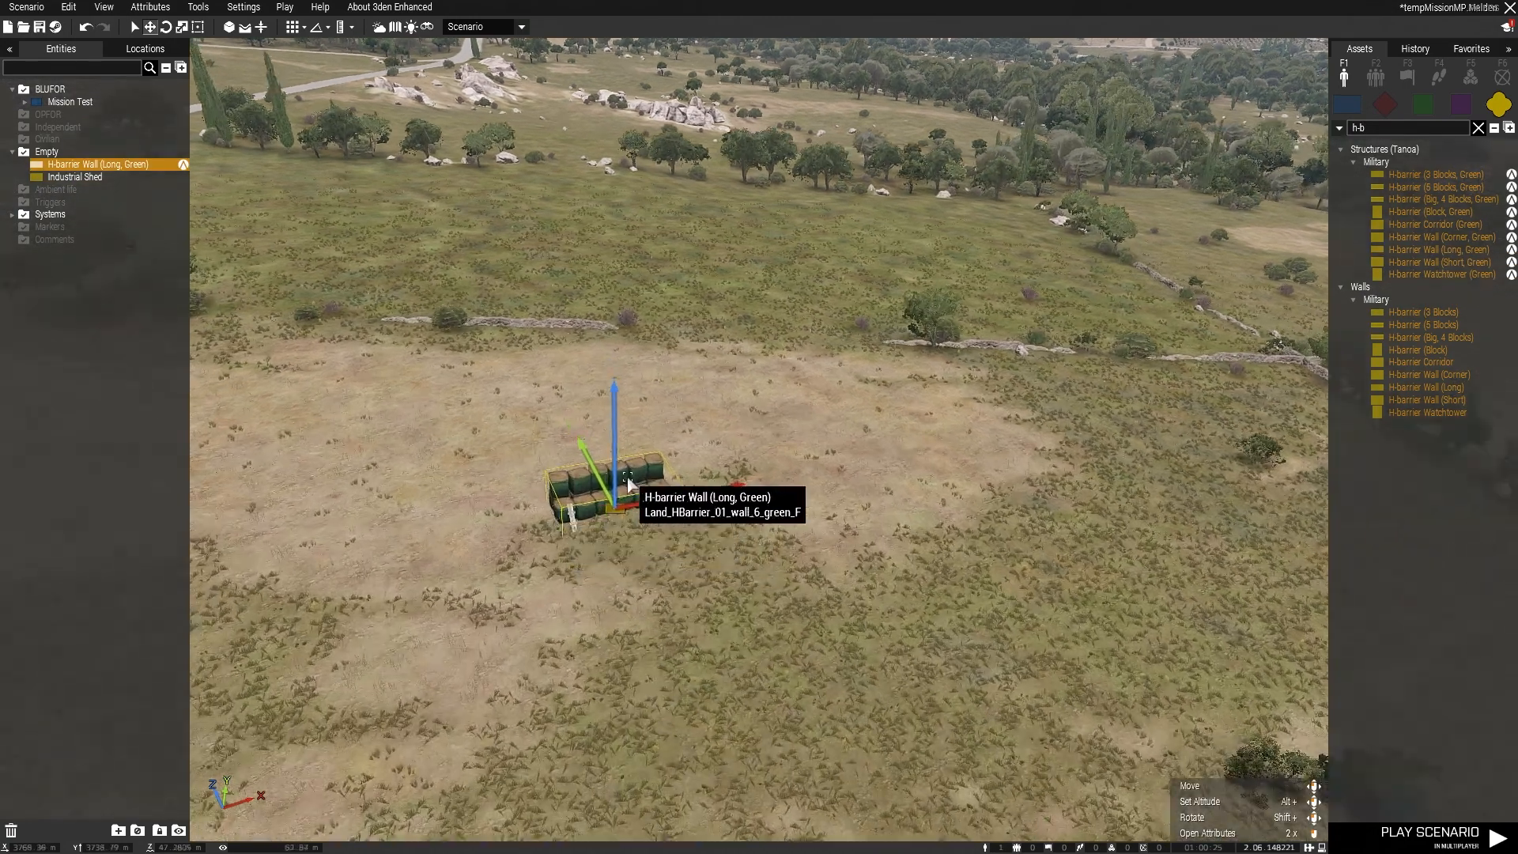
pyautogui.keyDown('shift'); pyautogui.moveTo(621, 494); pyautogui.dragTo(678, 195); pyautogui.keyUp('shift')
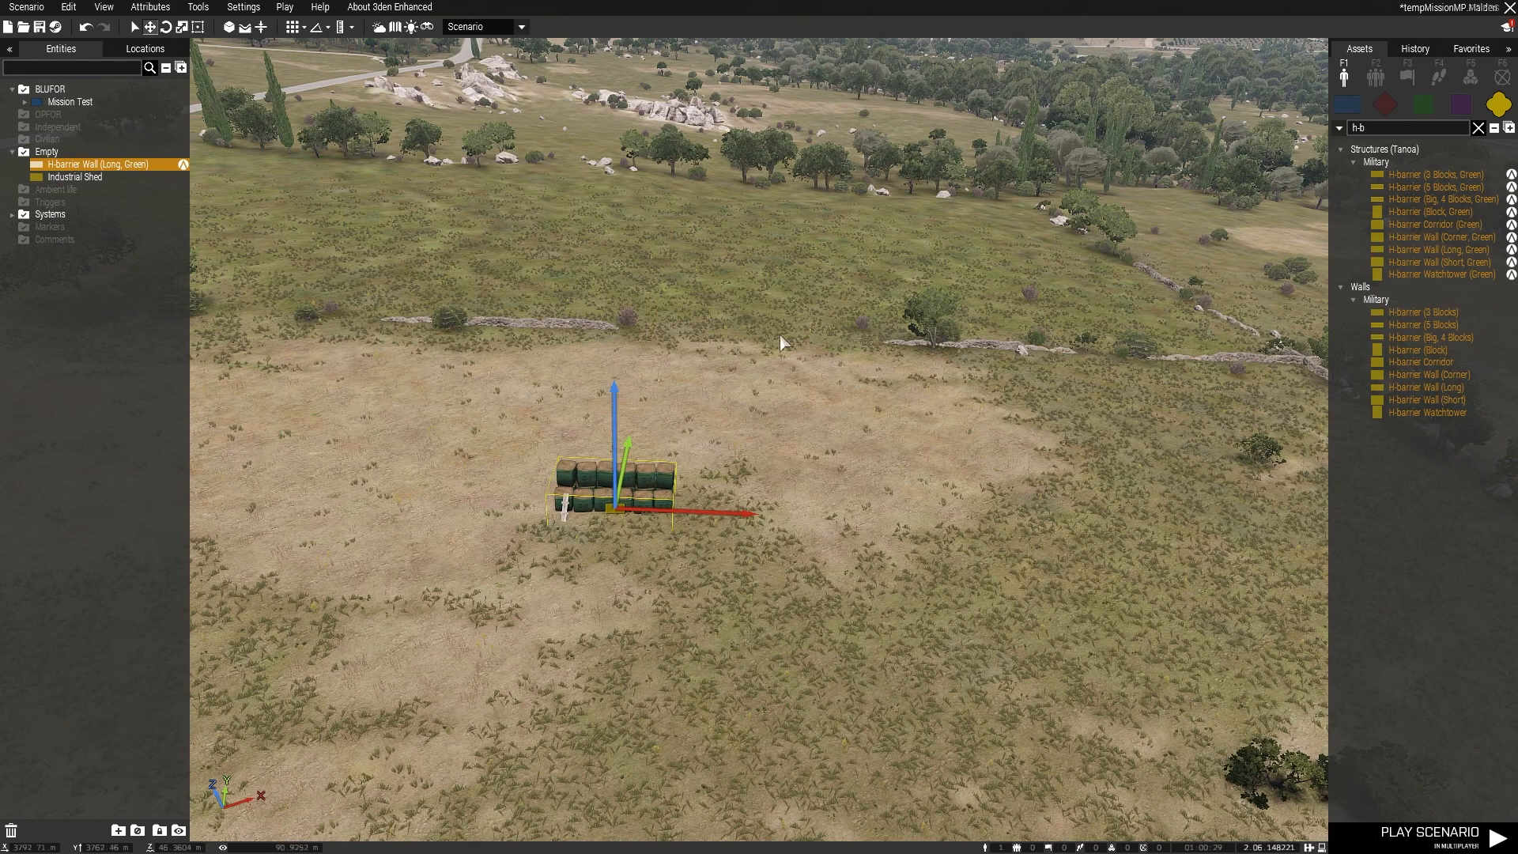
# Step: Paste two copies of the H-barrier wall and line them up end to end, making a continuous three-segment wall
pyautogui.hotkey('ctrl', 'v')
pyautogui.moveTo(834, 463); pyautogui.dragTo(753, 514)
pyautogui.moveTo(822, 474); pyautogui.dragTo(734, 513)
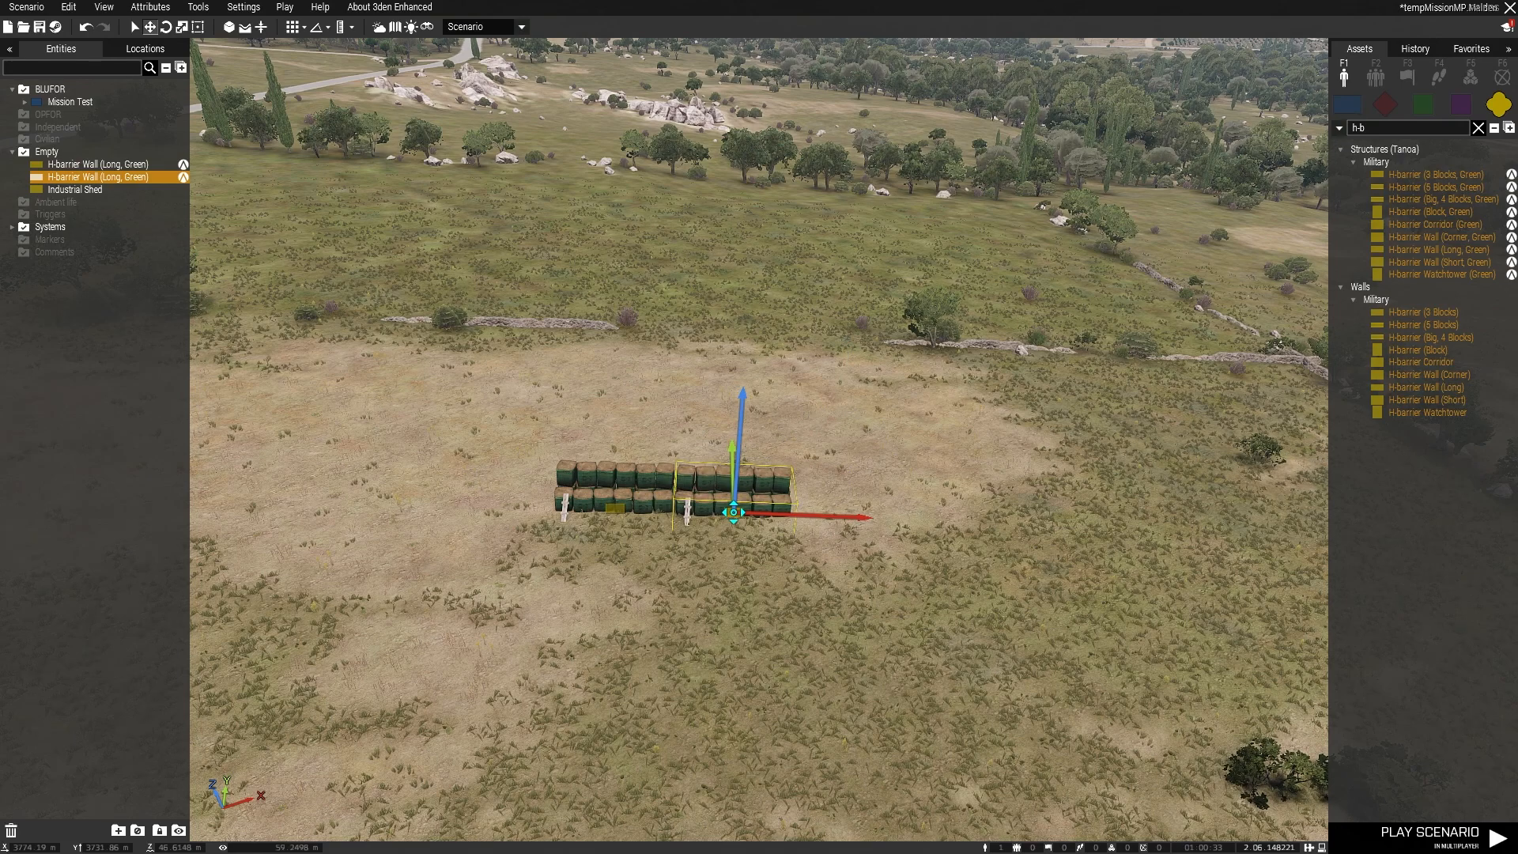
pyautogui.hotkey('ctrl', 'v')
pyautogui.moveTo(932, 524); pyautogui.dragTo(845, 515)
pyautogui.click(838, 548)
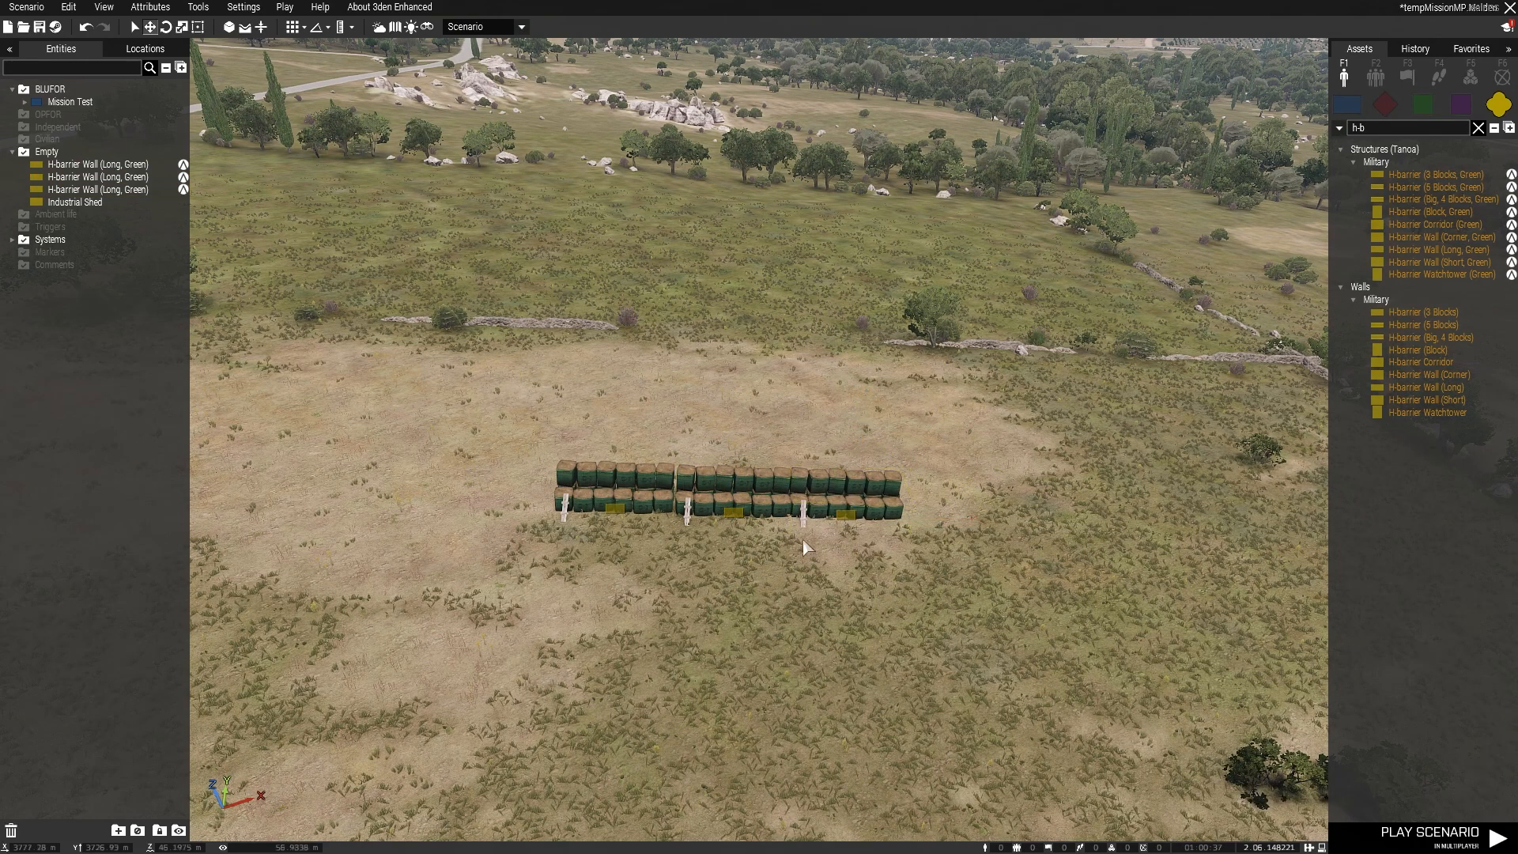
# Step: Select all three H-barrier wall segments together and open their shared attributes
pyautogui.scroll(5, 846, 506)
pyautogui.scroll(1, 870, 519)
pyautogui.click(891, 542)
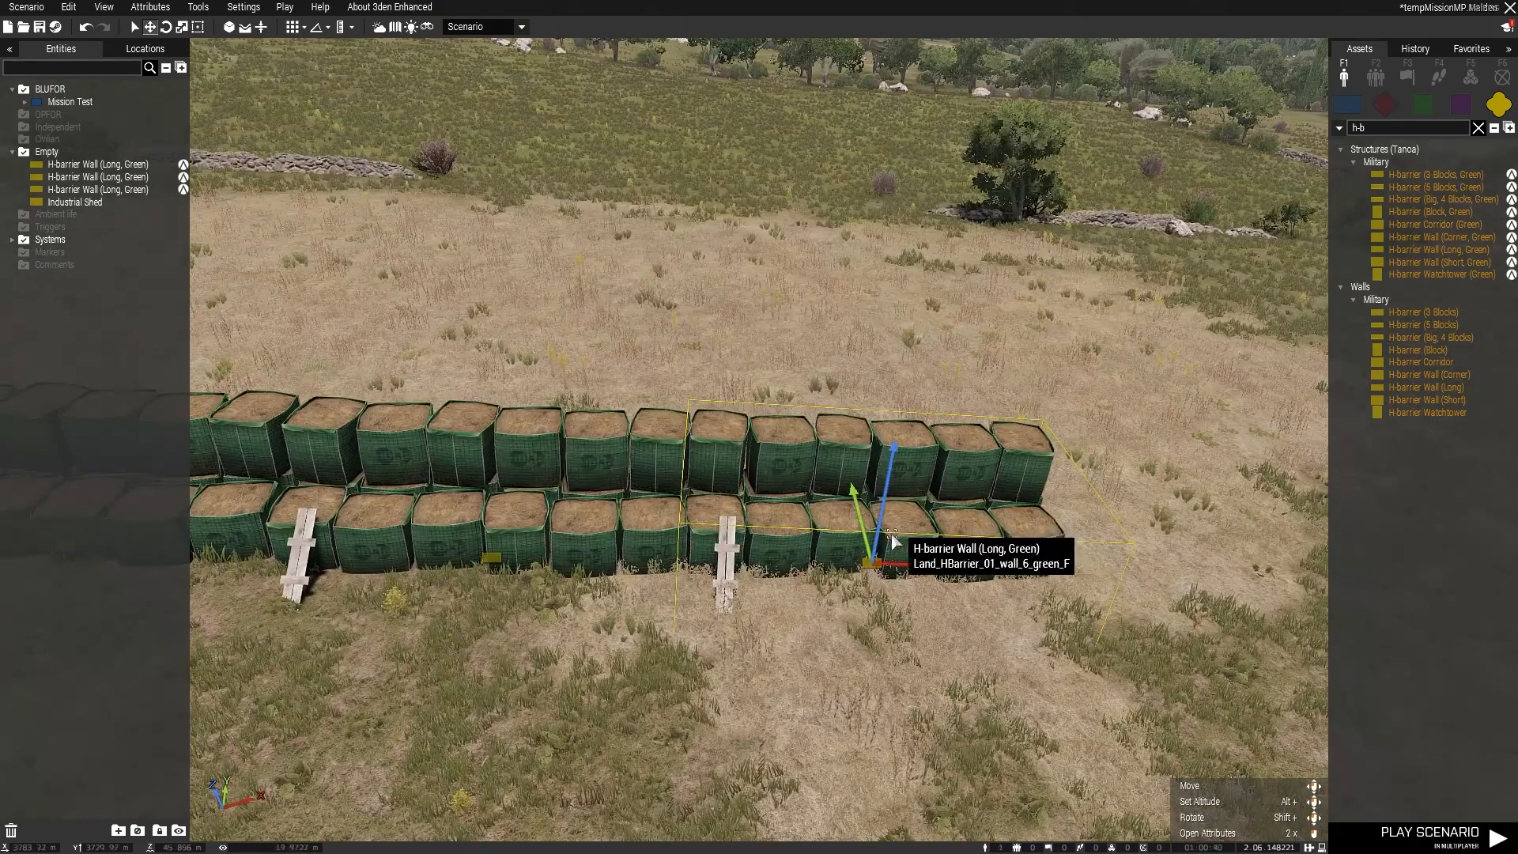
pyautogui.scroll(-5, 869, 553)
pyautogui.click(659, 611)
pyautogui.moveTo(379, 408); pyautogui.dragTo(909, 554)
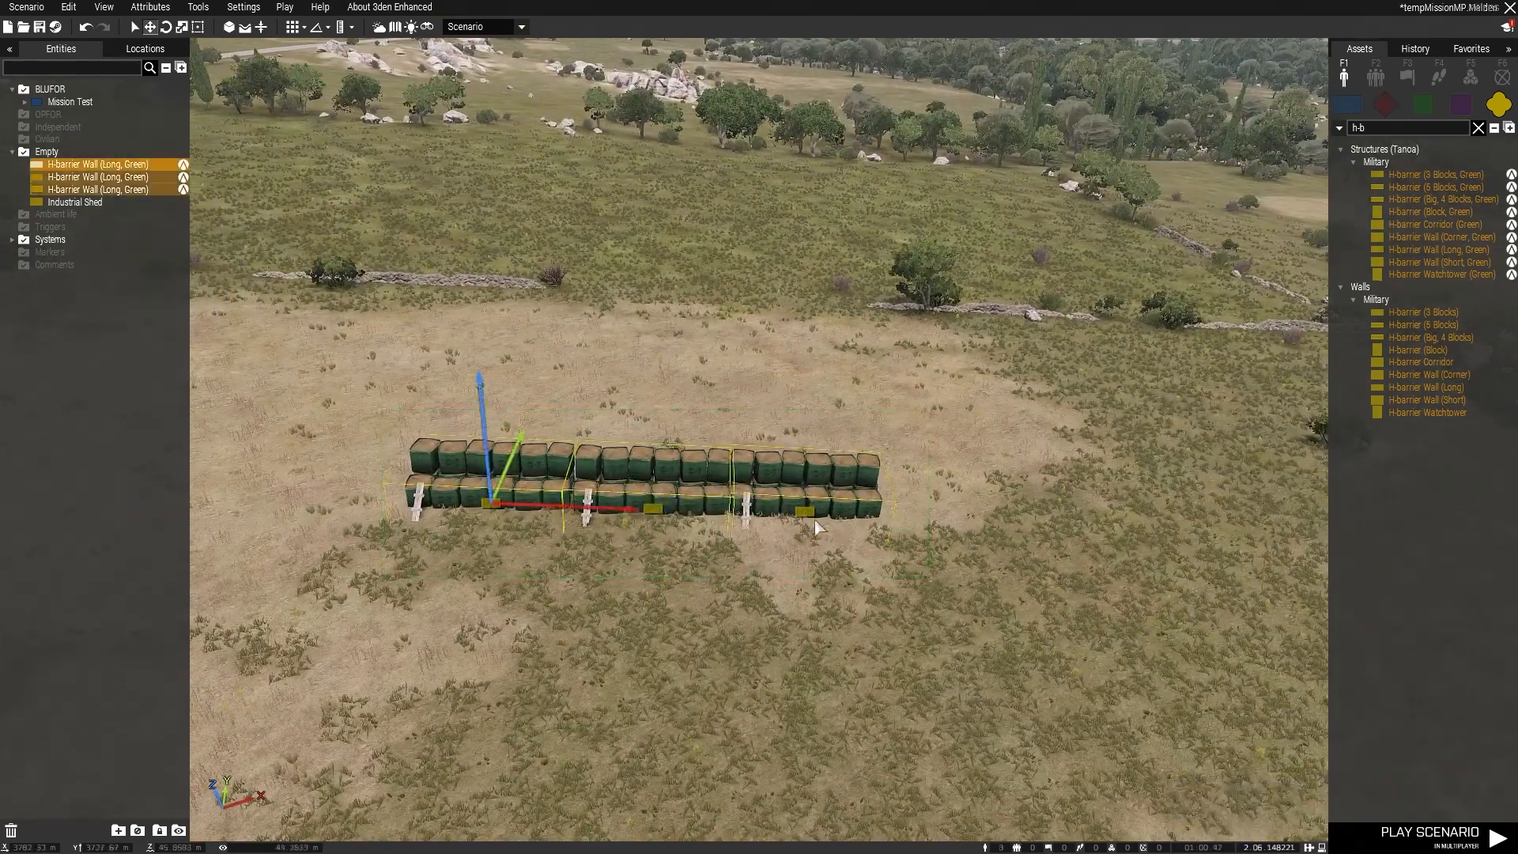
pyautogui.rightClick(793, 506)
pyautogui.click(835, 766)
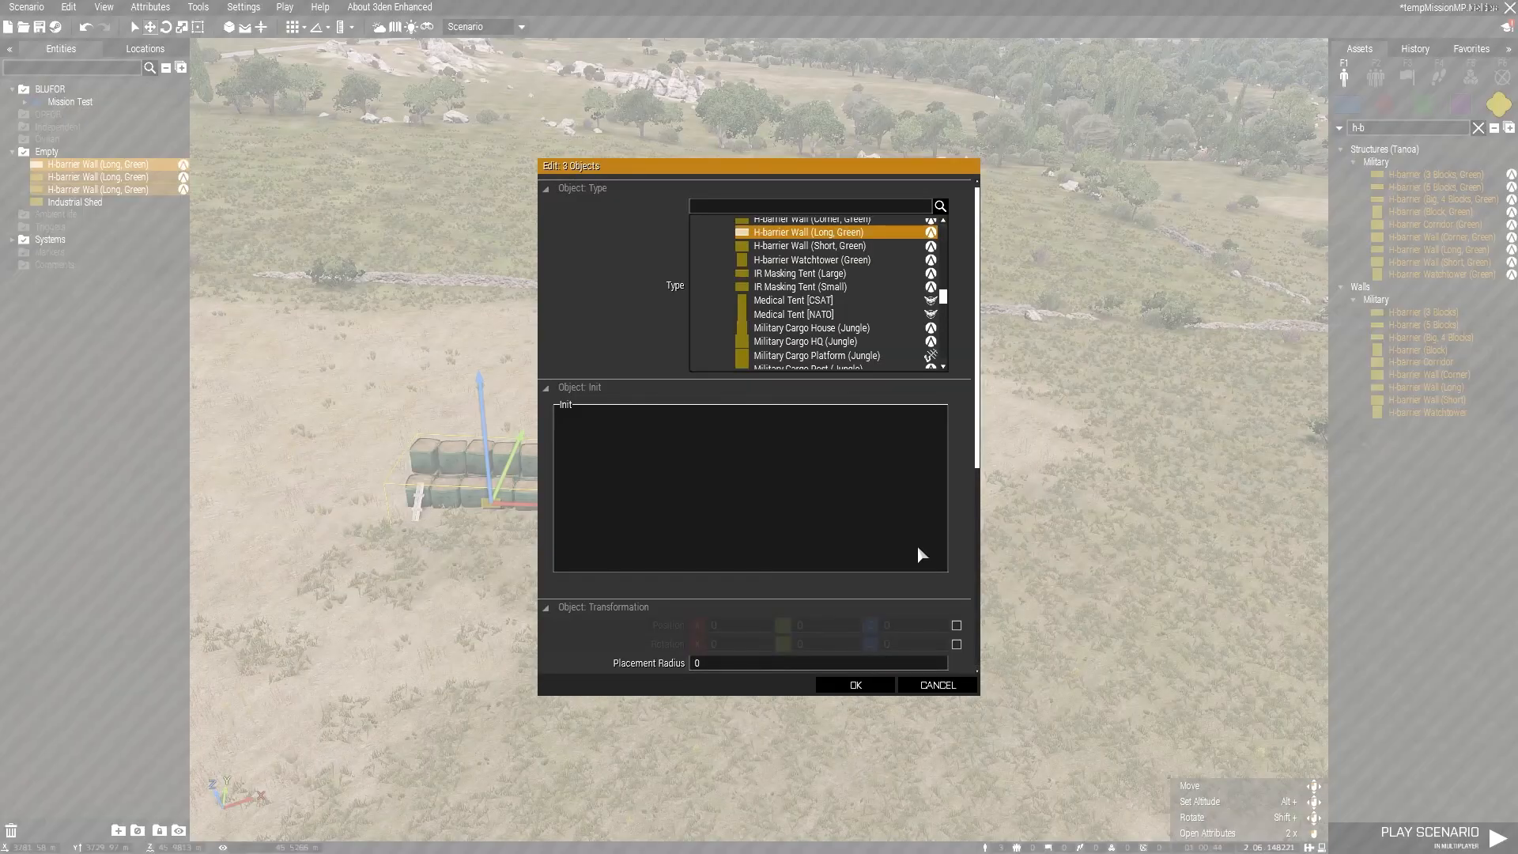
# Step: Enable rotation in the shared attributes of the three H-barrier walls and set it to 180 on the Z axis
pyautogui.scroll(-3, 916, 539)
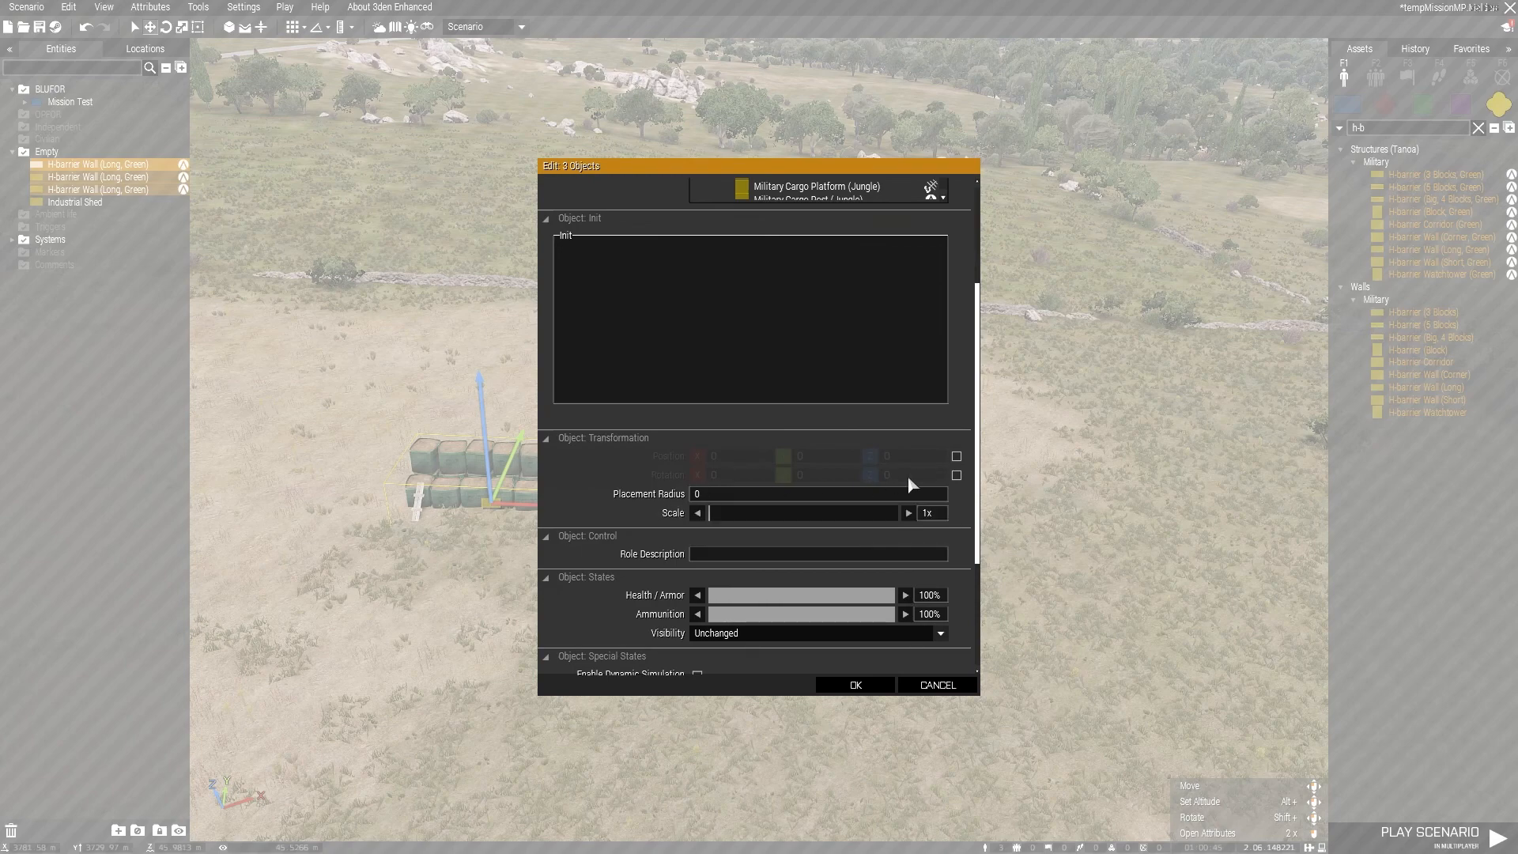
pyautogui.click(956, 475)
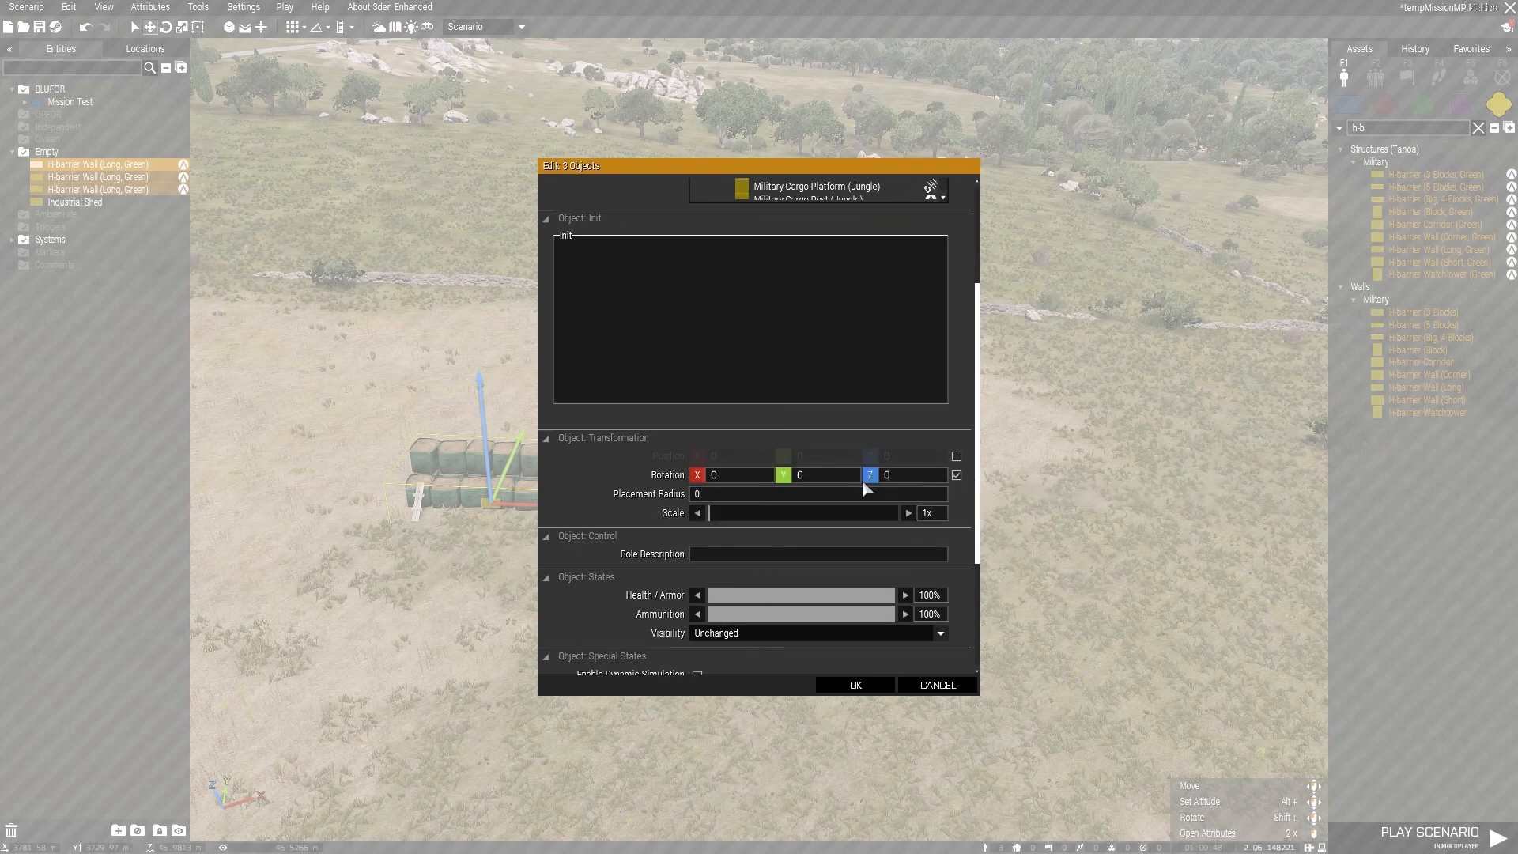
pyautogui.write('180')
pyautogui.click(852, 685)
# Step: Move the second and third H-barrier segments end to end with the first, restoring one continuous three-segment wall
pyautogui.click(654, 570)
pyautogui.moveTo(656, 524); pyautogui.dragTo(637, 482)
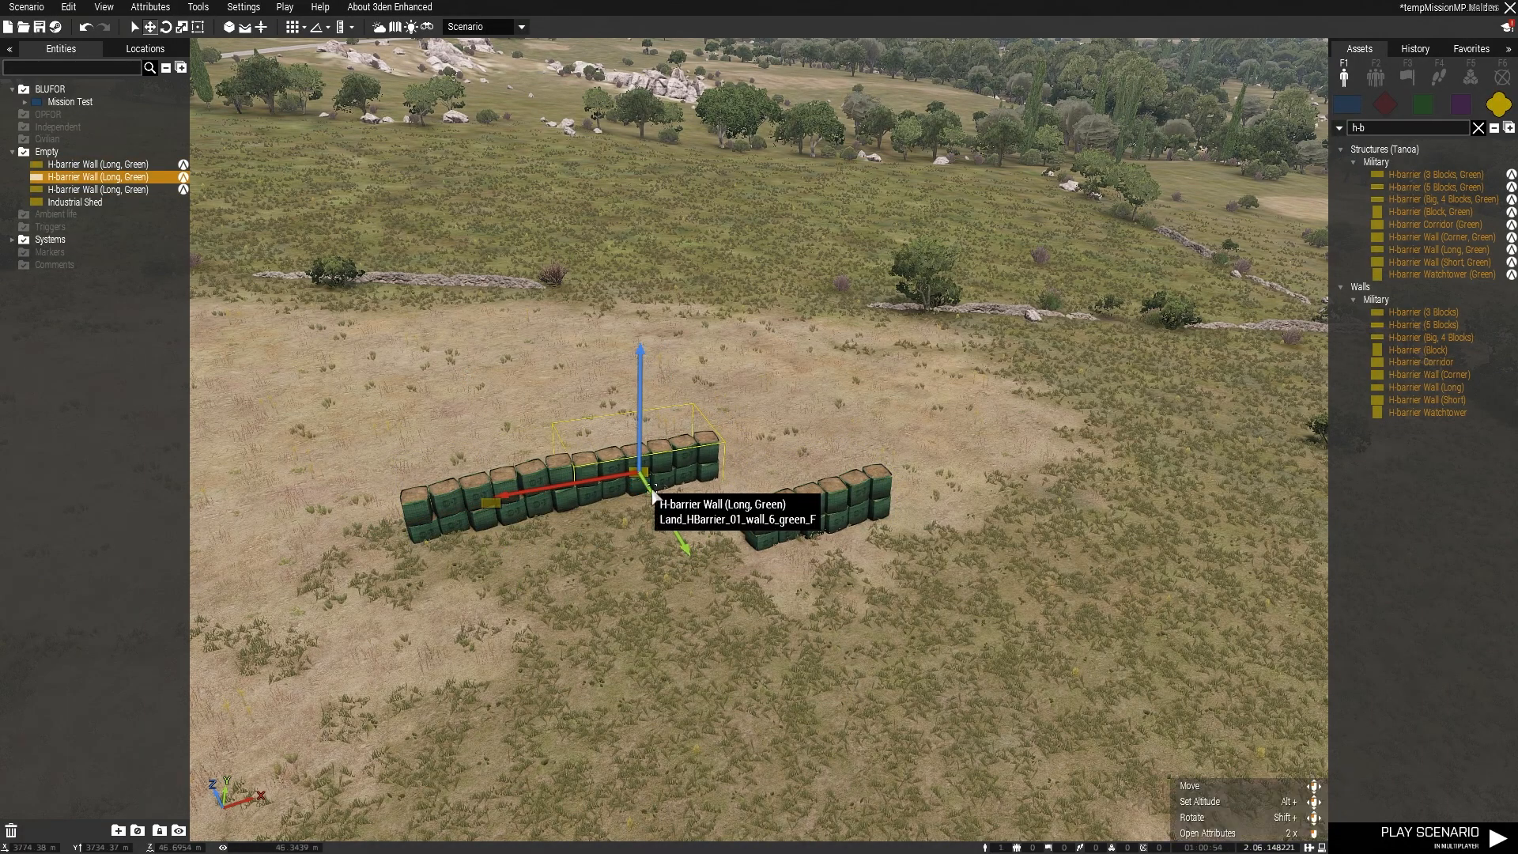
pyautogui.moveTo(771, 515); pyautogui.dragTo(728, 450)
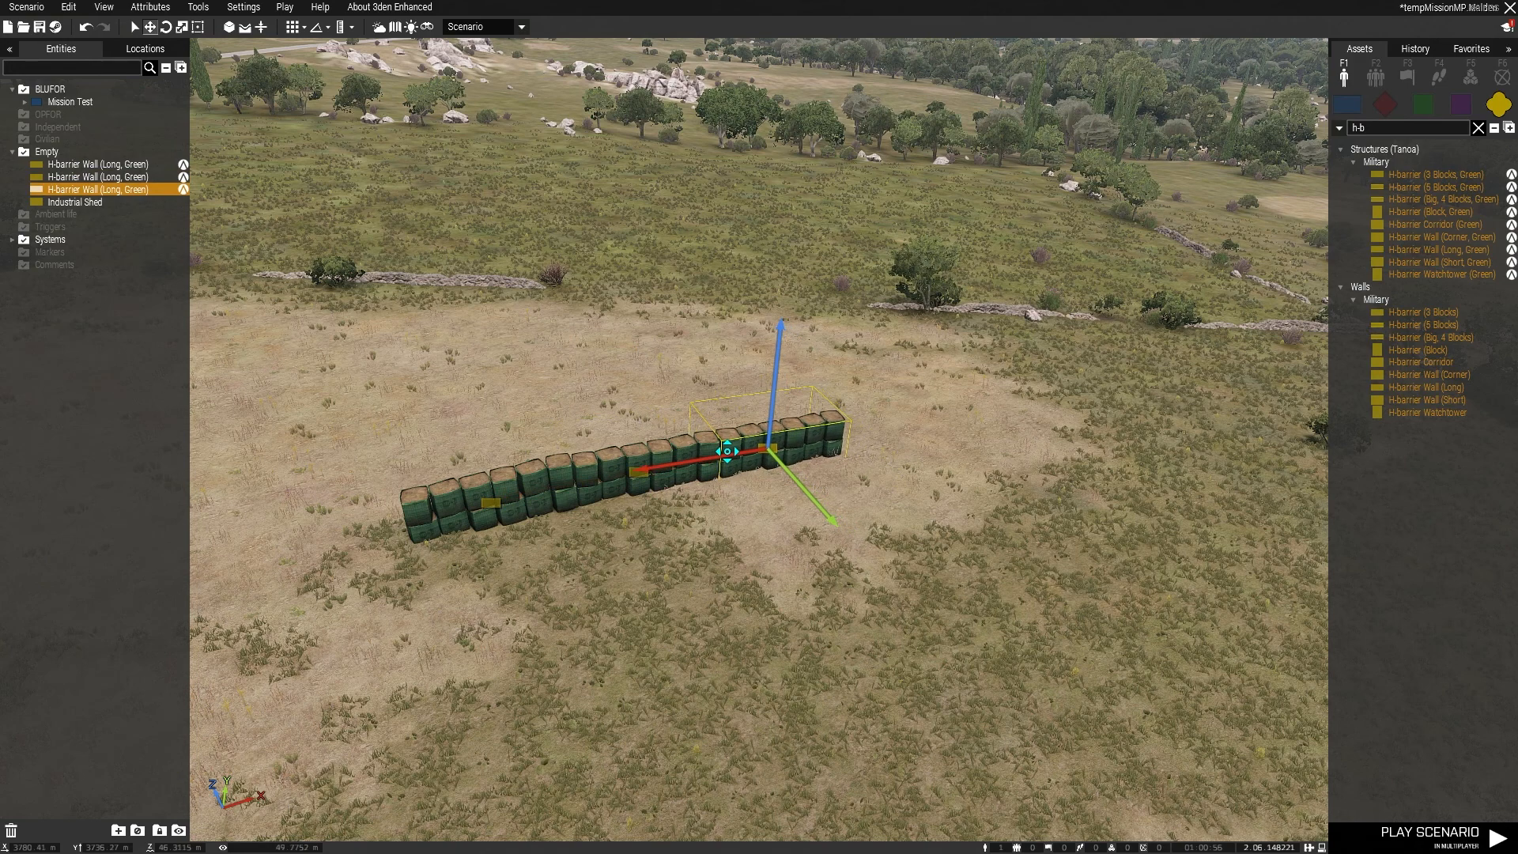
# Step: Select all three segments of the wall and paste a copy of the row behind the original
pyautogui.click(756, 514)
pyautogui.click(765, 459)
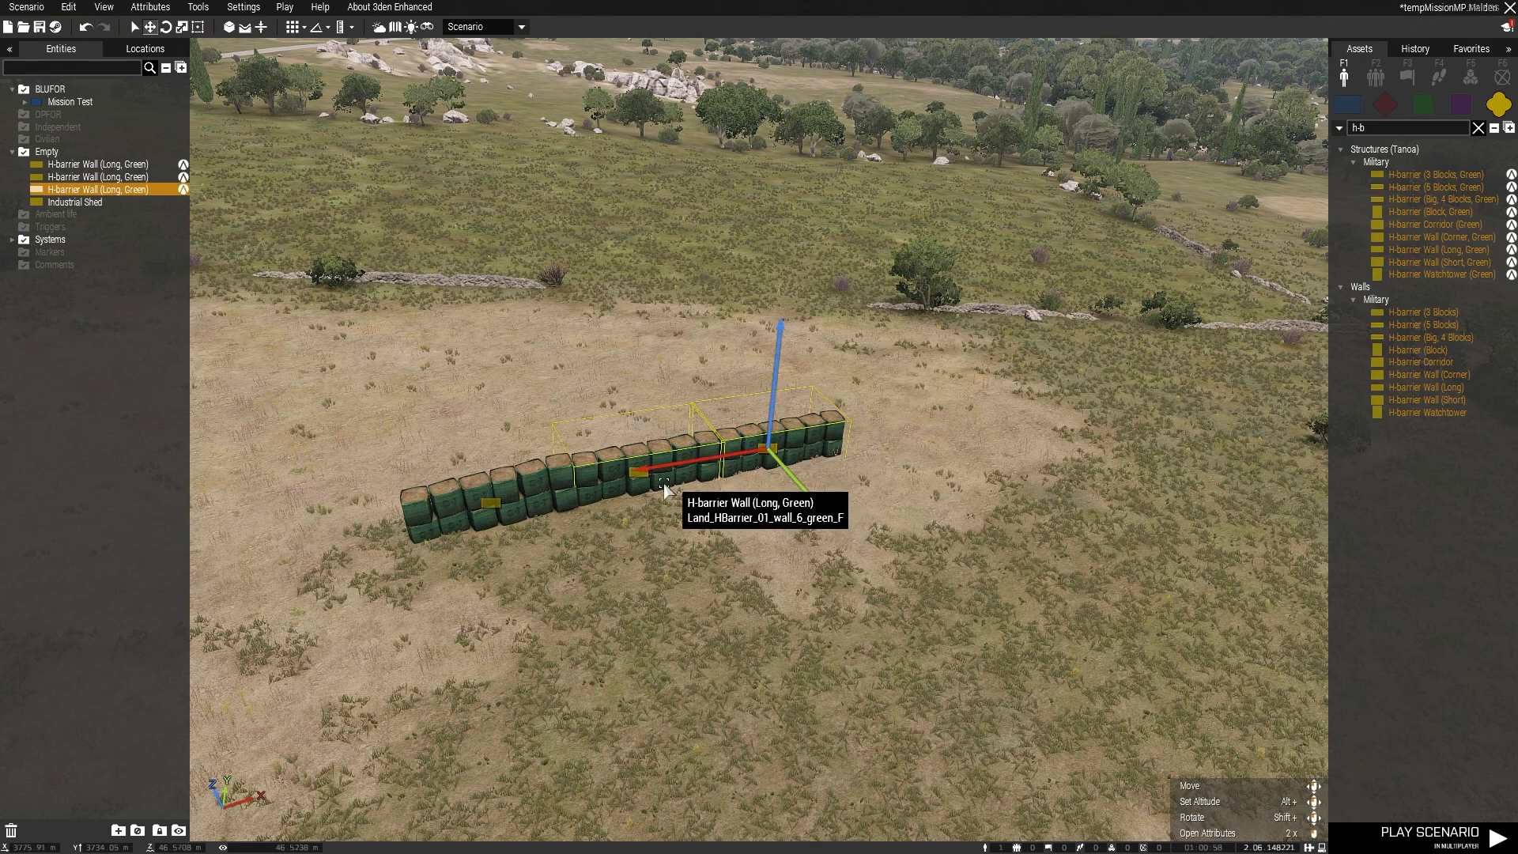
pyautogui.keyDown('ctrl'); pyautogui.click(609, 498); pyautogui.keyUp('ctrl')
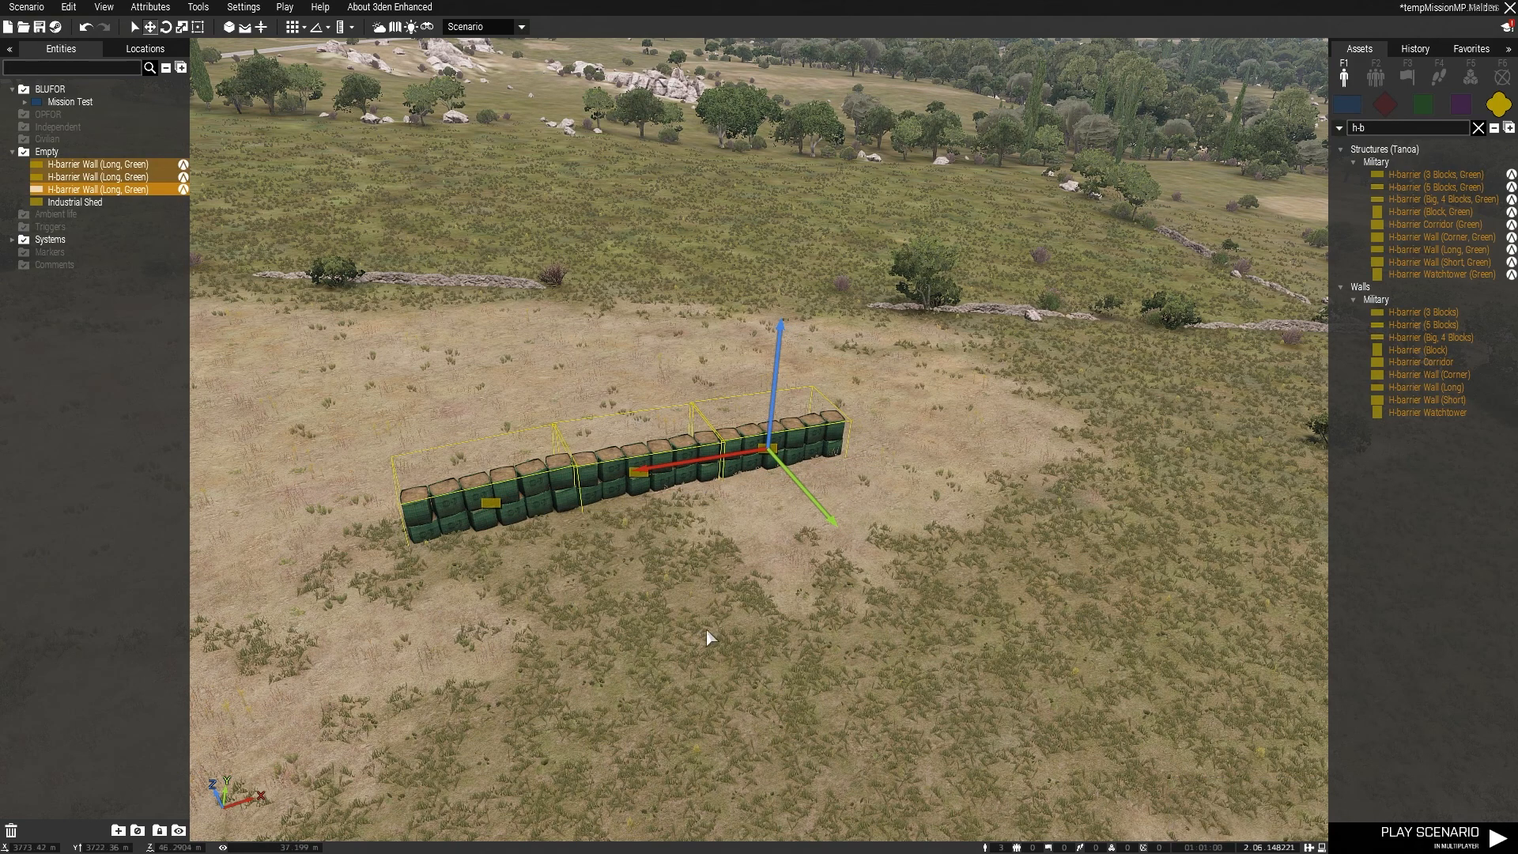
pyautogui.hotkey('ctrl', 'v')
# Step: Set the rotation of the three pasted walls to 0 on all axes through their shared attributes
pyautogui.rightClick(534, 361)
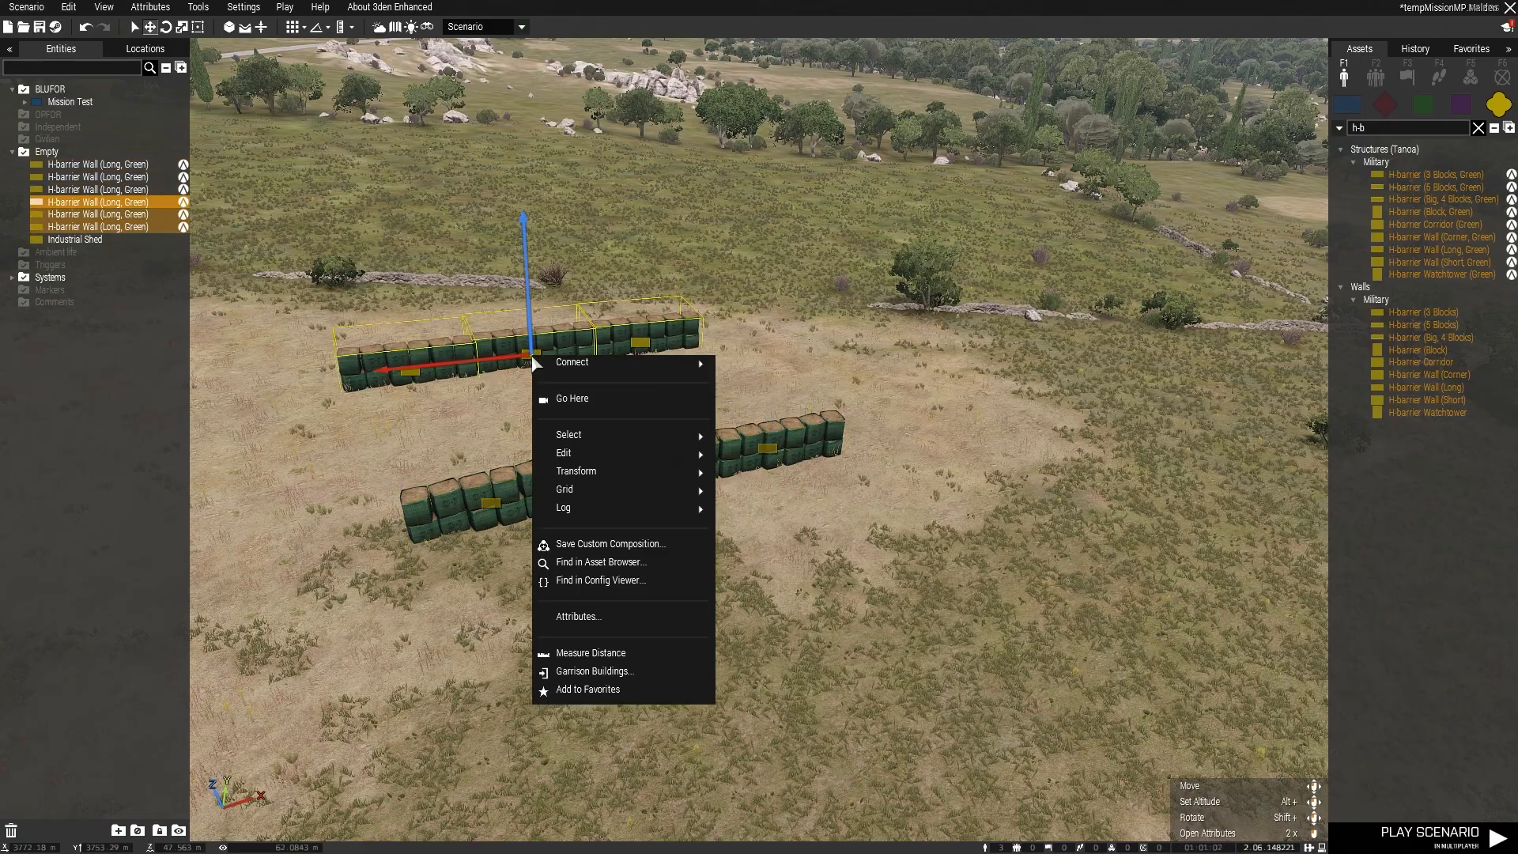
pyautogui.click(581, 618)
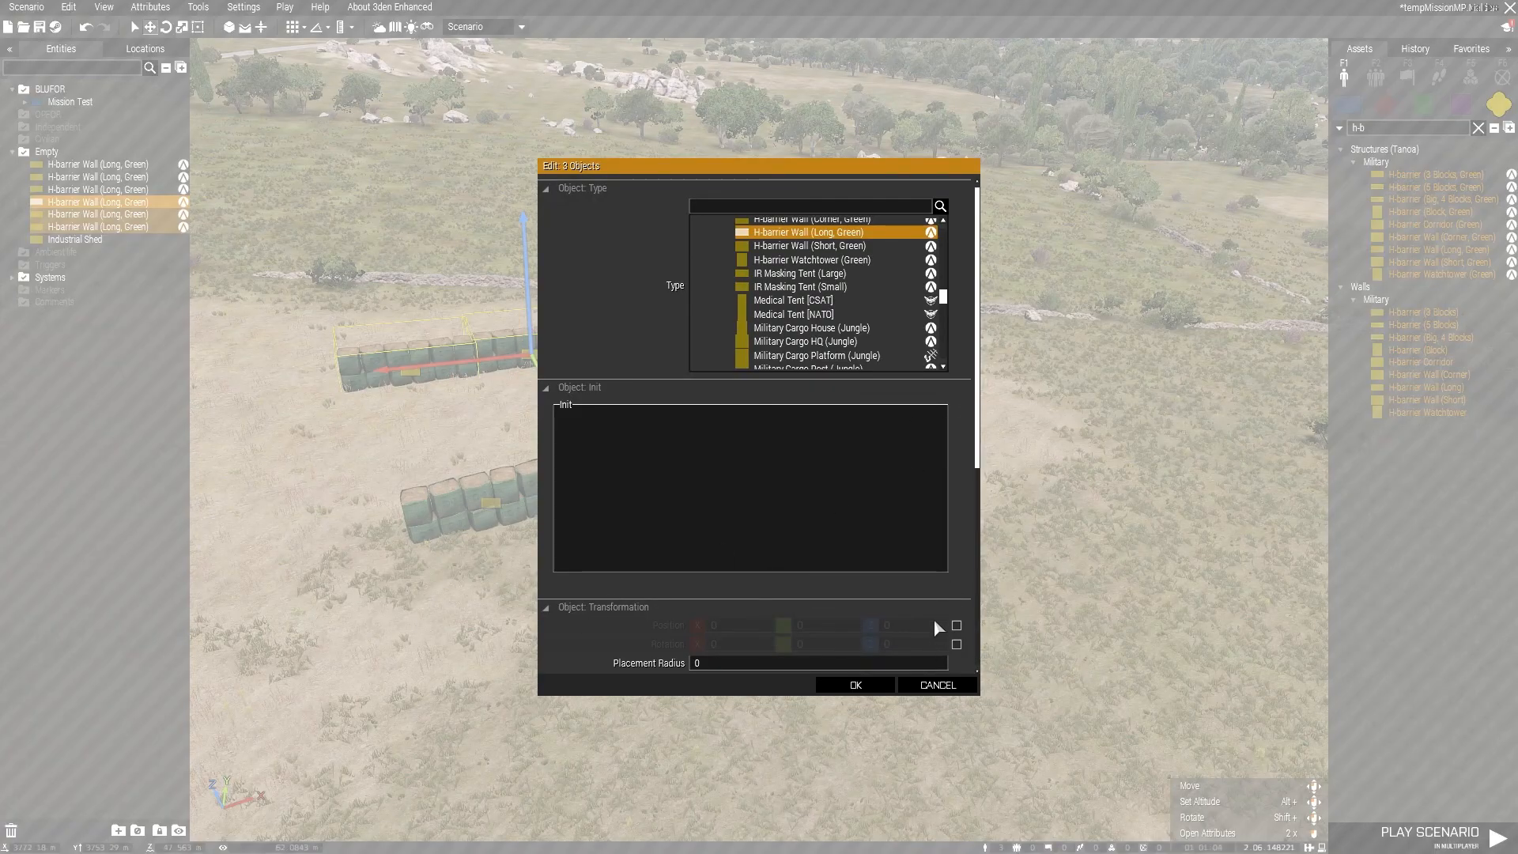
pyautogui.scroll(-3, 933, 619)
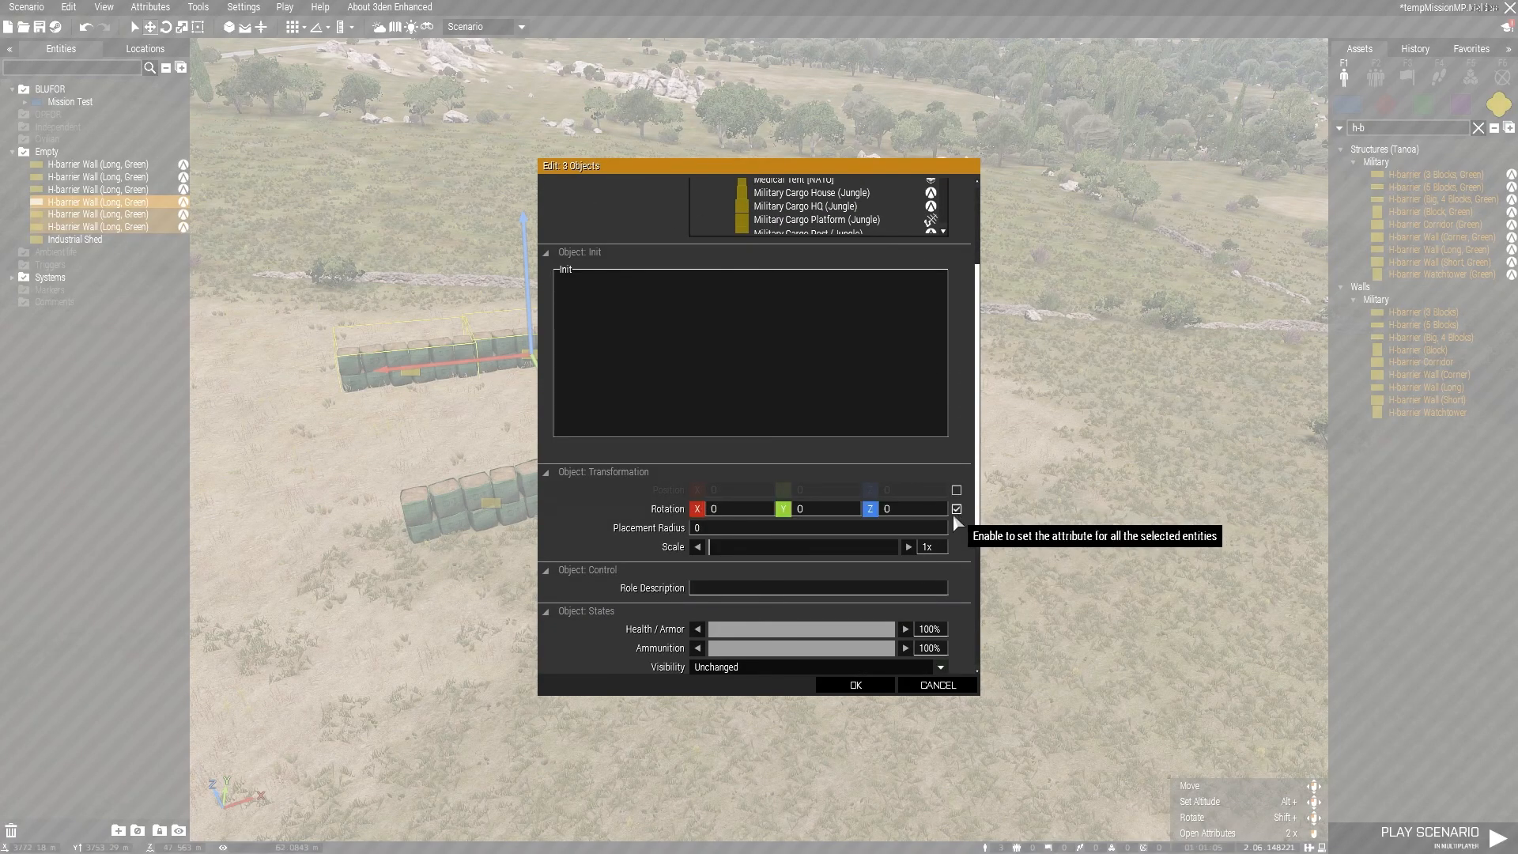
pyautogui.click(856, 685)
# Step: Copy the three segments of the second wall row and paste them as a third set beyond the far ends of both rows
pyautogui.click(609, 409)
pyautogui.press('d')
pyautogui.moveTo(983, 445); pyautogui.dragTo(577, 474, button='right')
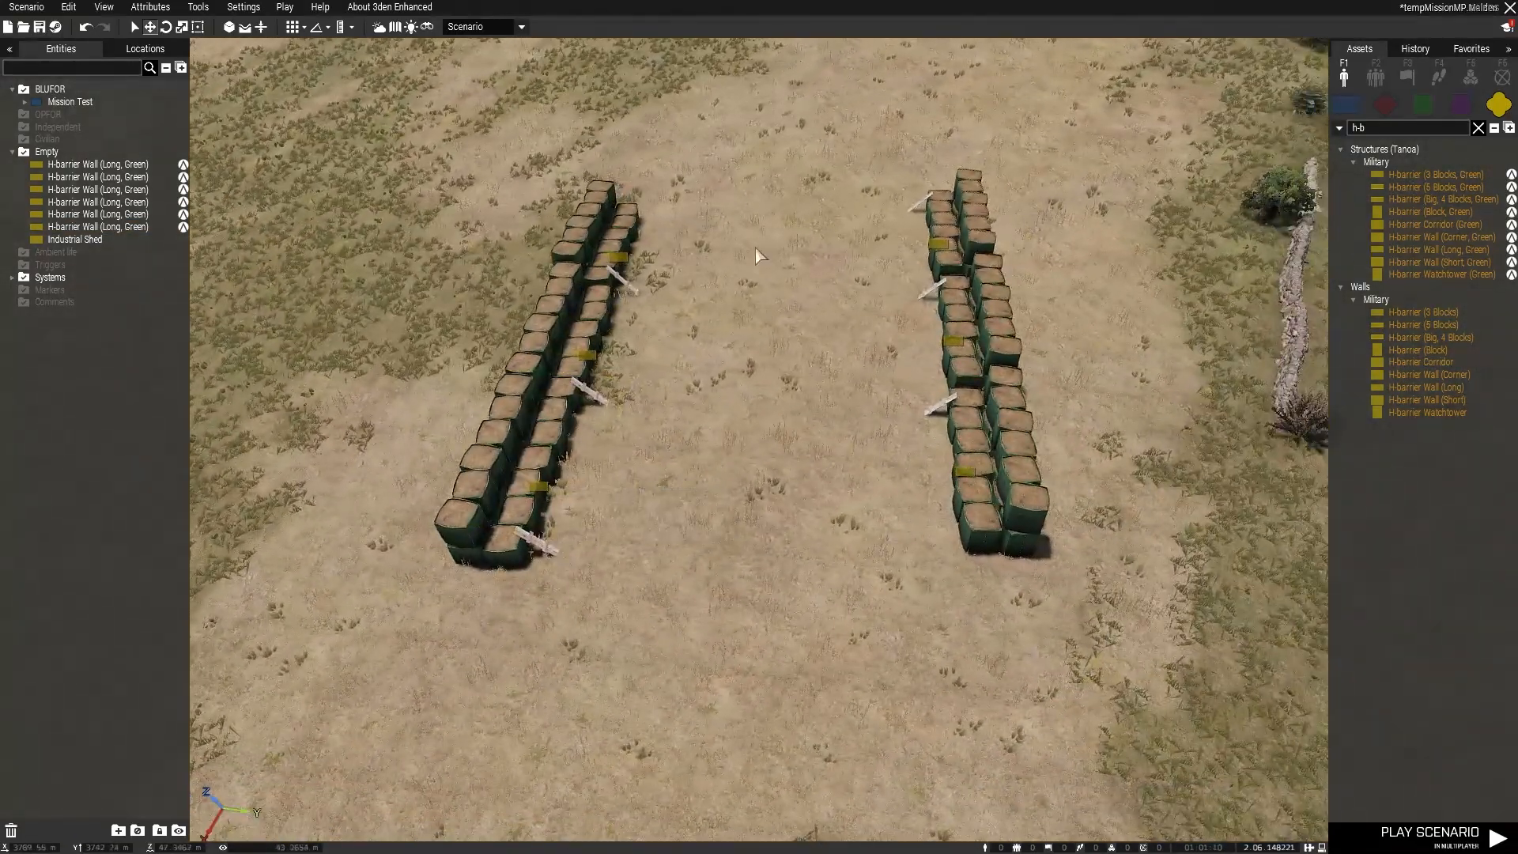
pyautogui.press('a')
pyautogui.moveTo(961, 166); pyautogui.dragTo(1169, 582)
pyautogui.moveTo(1128, 479); pyautogui.dragTo(1088, 493, button='right')
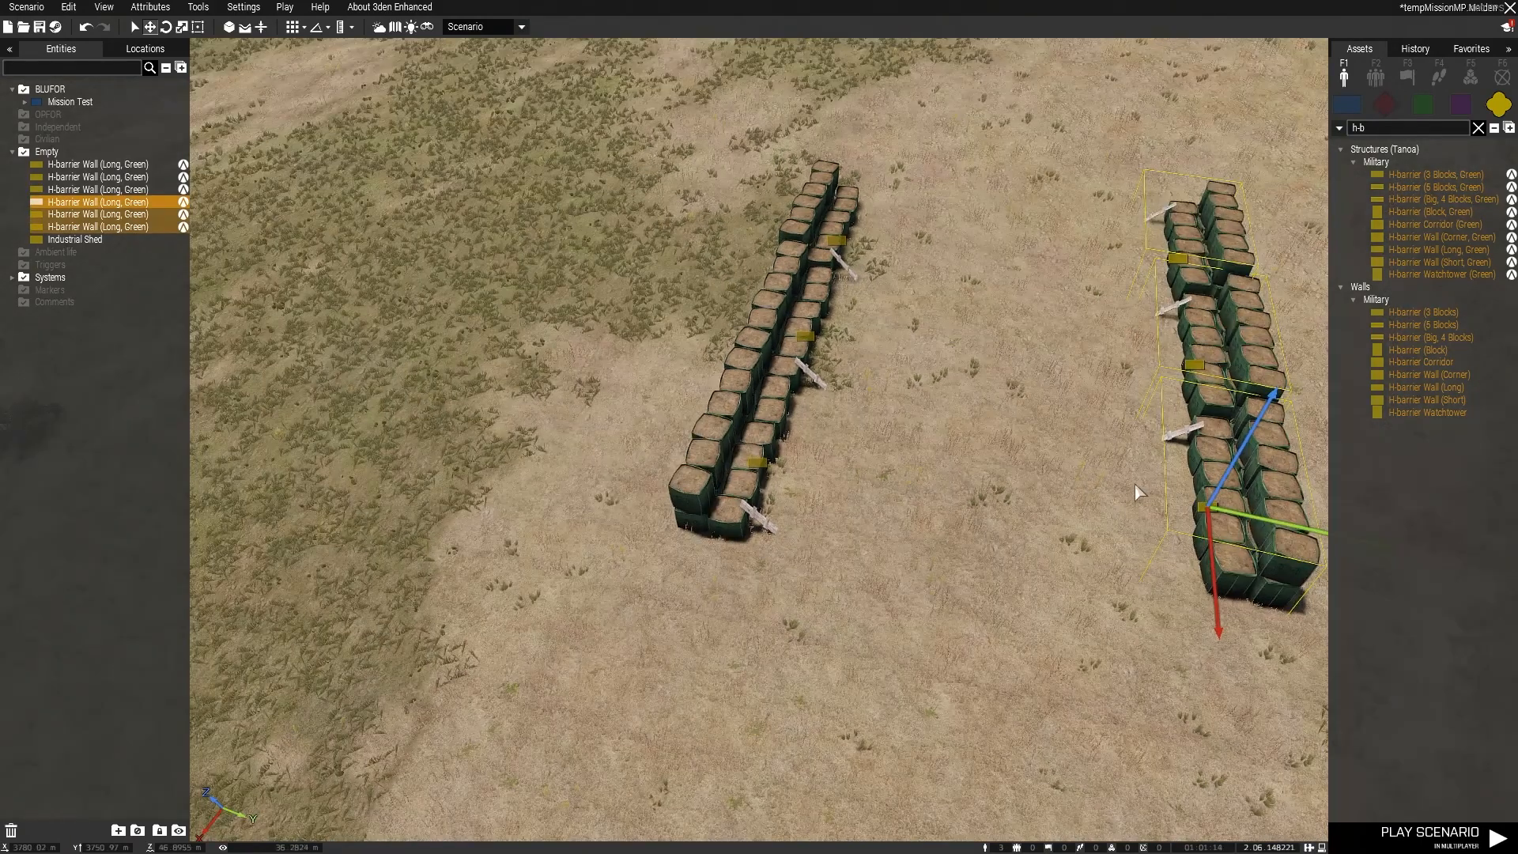
pyautogui.hotkey('ctrl', 'c')
pyautogui.hotkey('ctrl', 'v')
pyautogui.scroll(5, 998, 136)
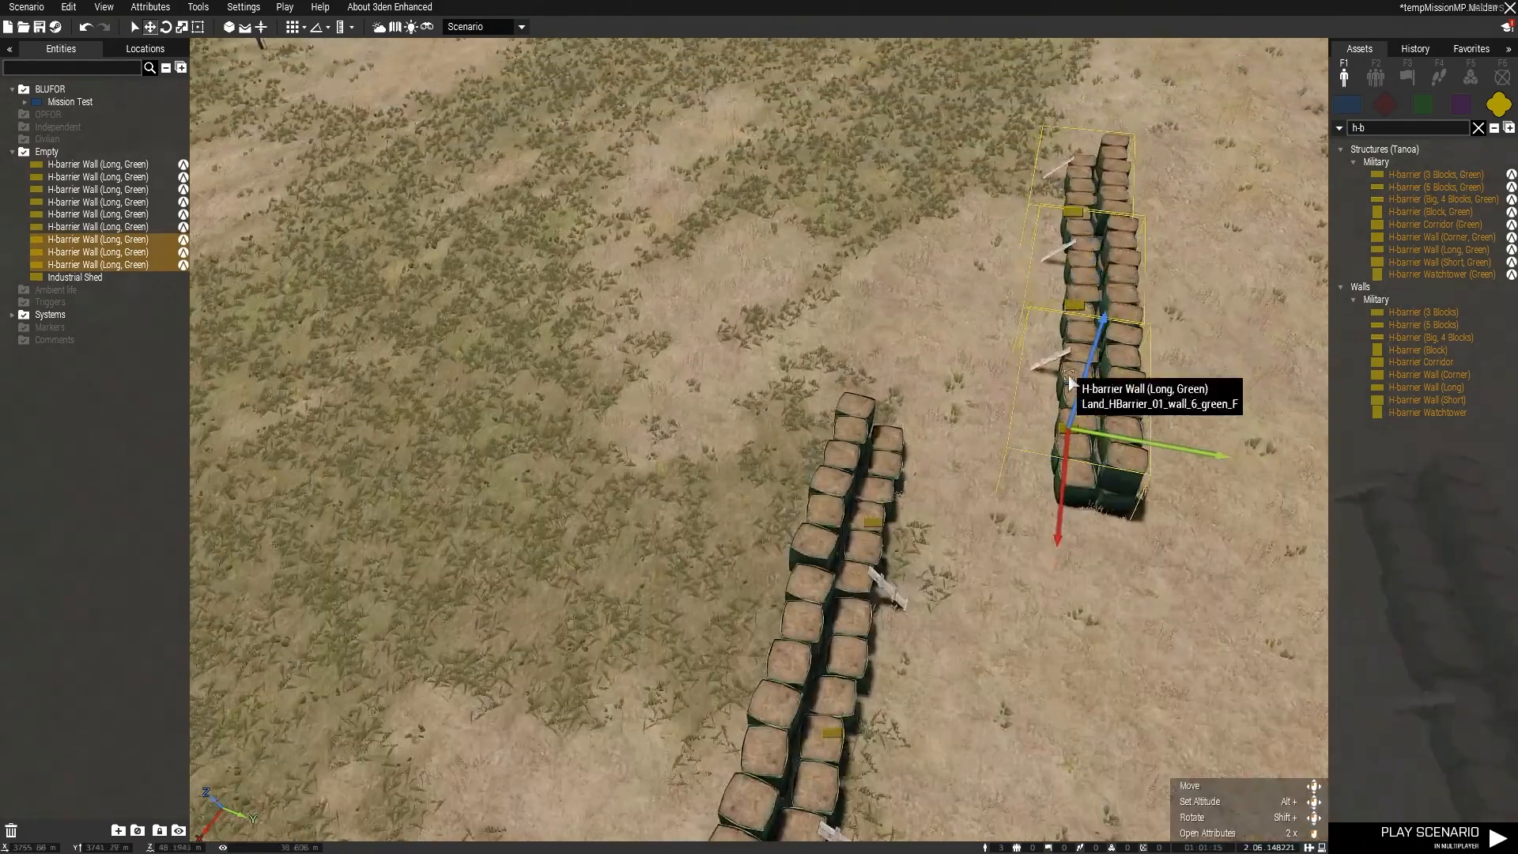
# Step: Change the Z rotation in the third set's shared attributes so its segments stand perpendicular to the two rows
pyautogui.rightClick(1077, 435)
pyautogui.click(1138, 693)
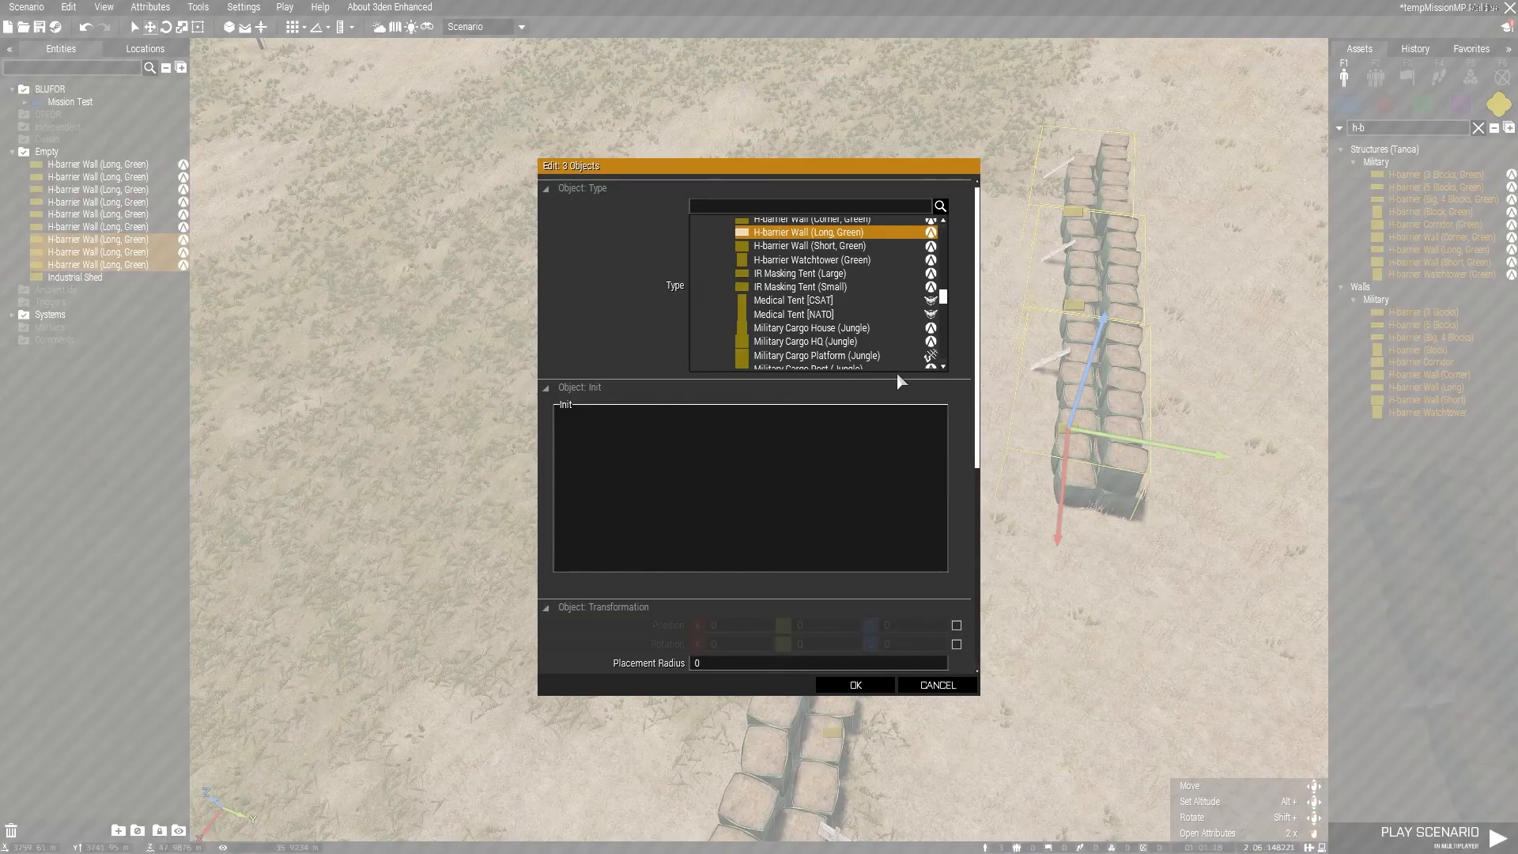
pyautogui.scroll(-3, 886, 498)
pyautogui.click(956, 510)
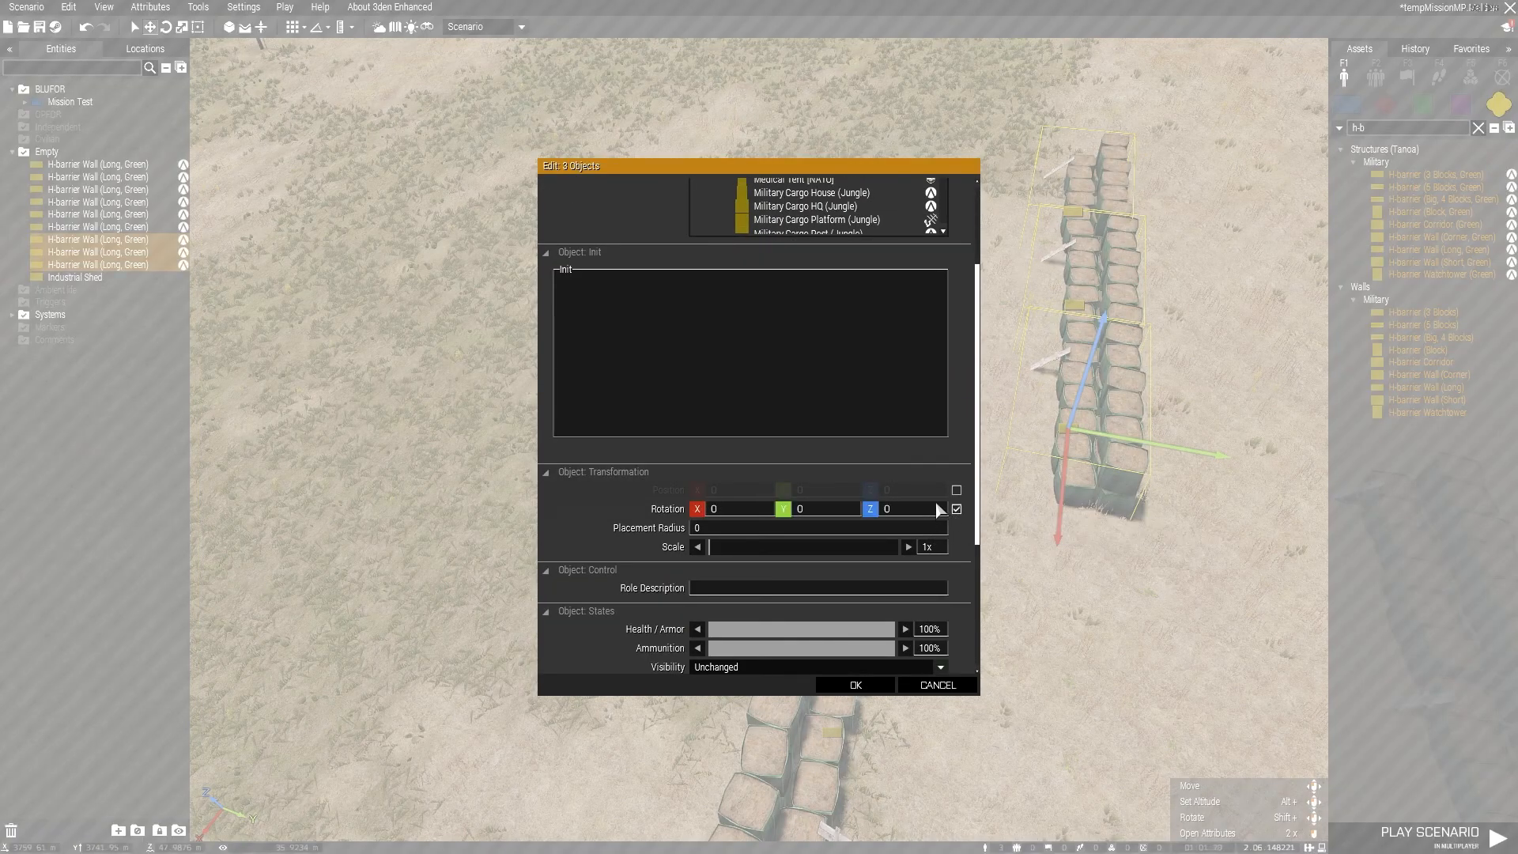
pyautogui.click(869, 512)
pyautogui.click(854, 686)
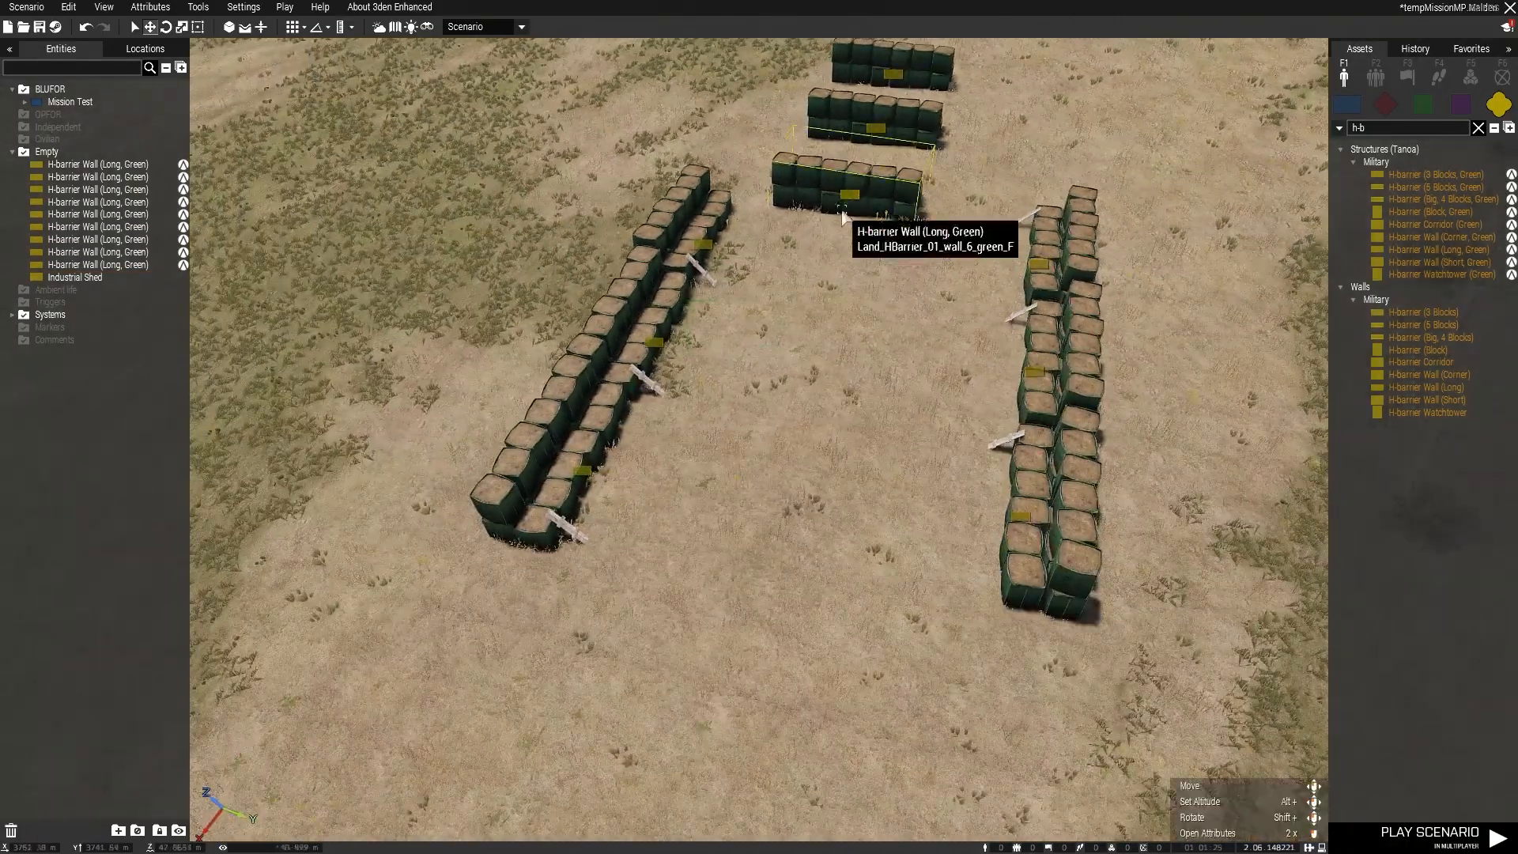
# Step: Move the three perpendicular segments one by one to the near end of the two parallel rows, lining them up across it
pyautogui.moveTo(844, 203); pyautogui.dragTo(918, 601)
pyautogui.moveTo(870, 115); pyautogui.dragTo(674, 559)
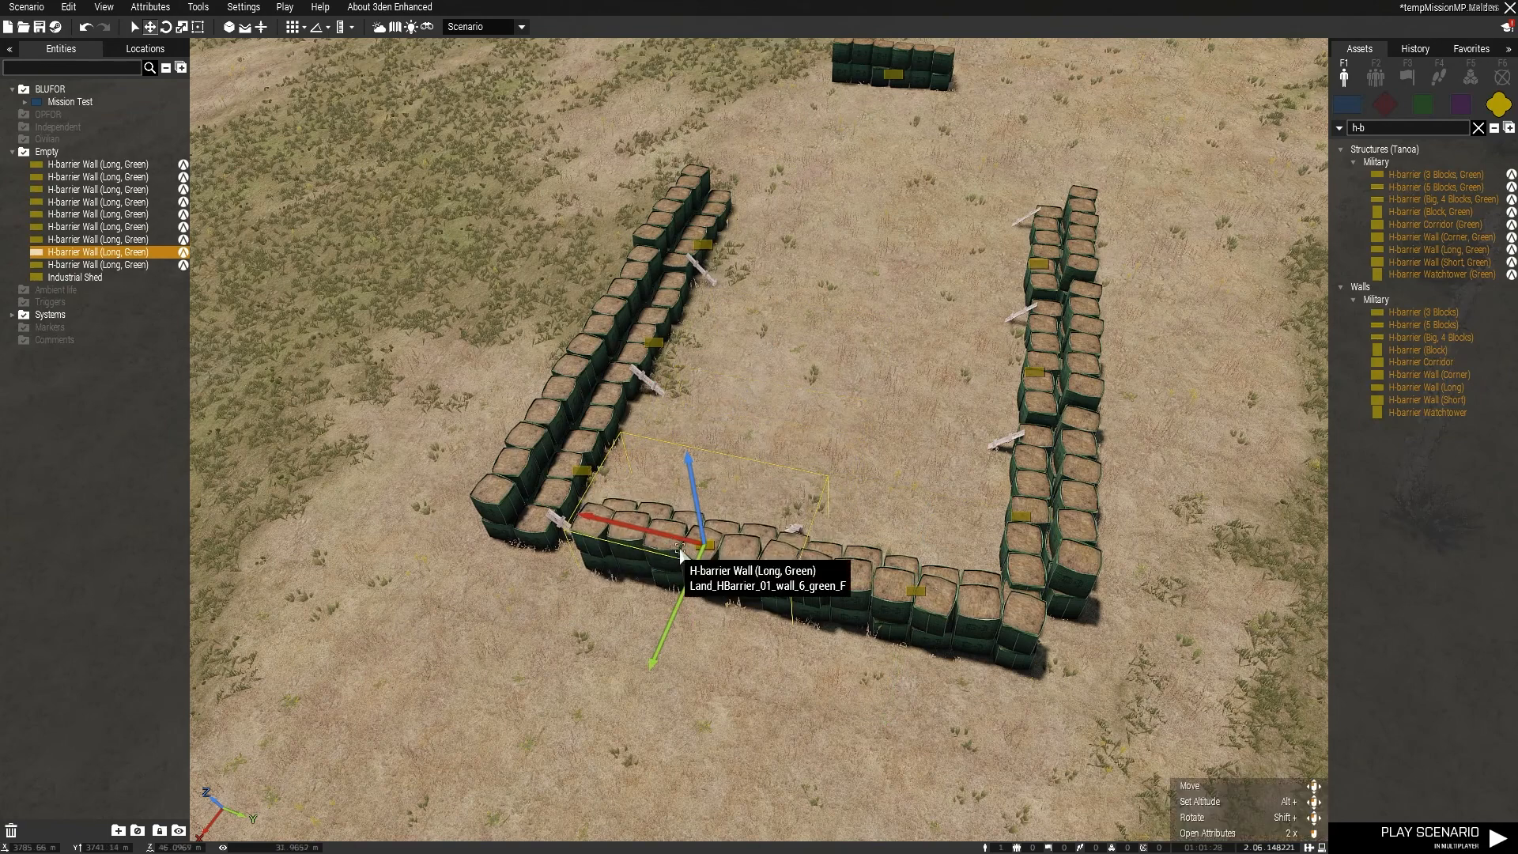
pyautogui.press('q')
pyautogui.moveTo(826, 257); pyautogui.dragTo(514, 710)
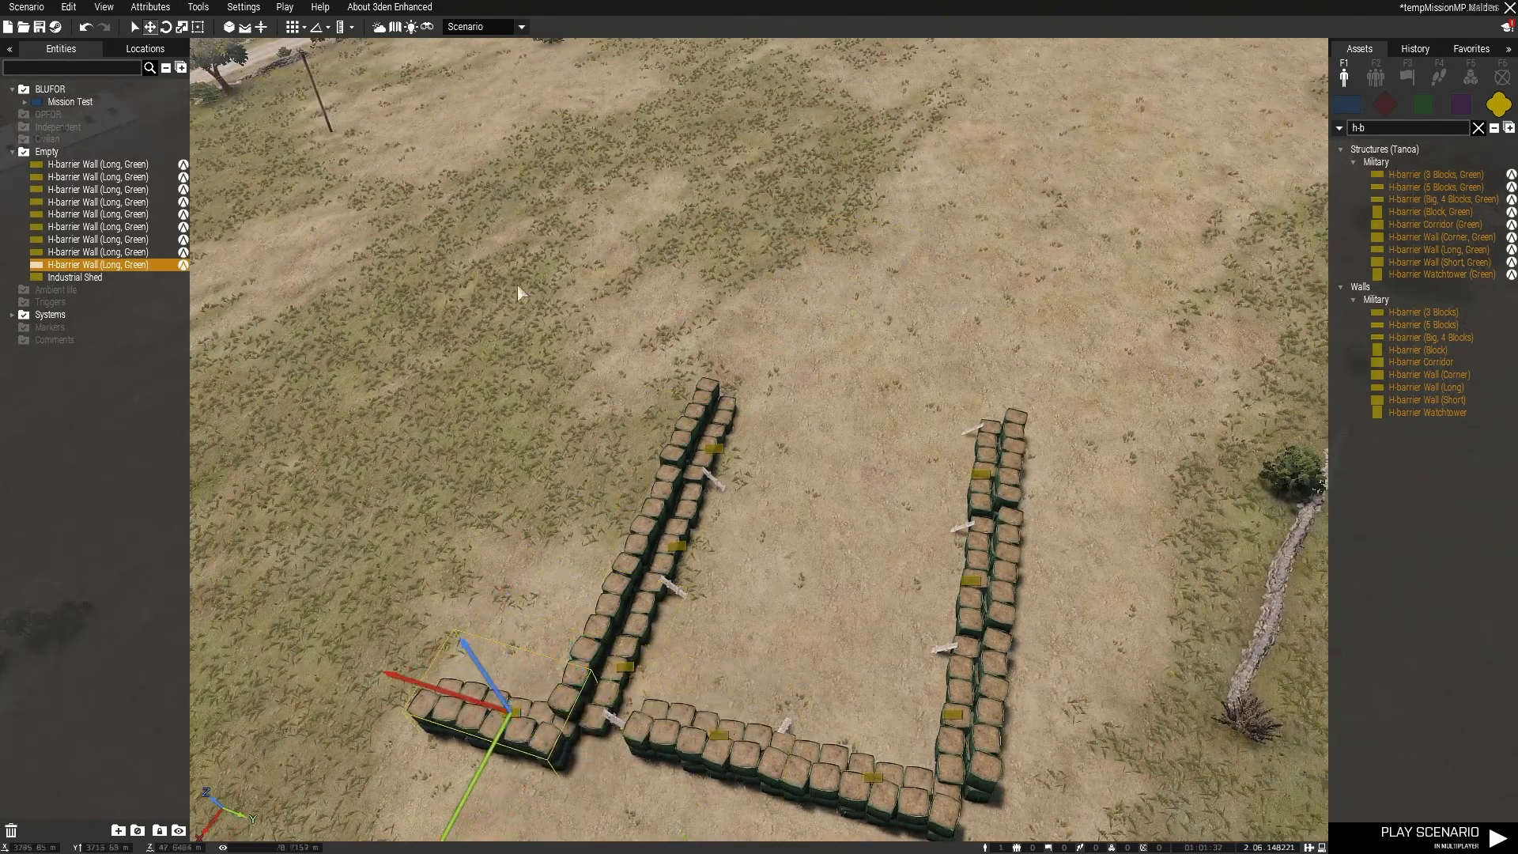
# Step: Select all the H-barrier walls on the field and delete them
pyautogui.press('s')
pyautogui.hotkey('ctrl', 'a')
pyautogui.press('Delete')
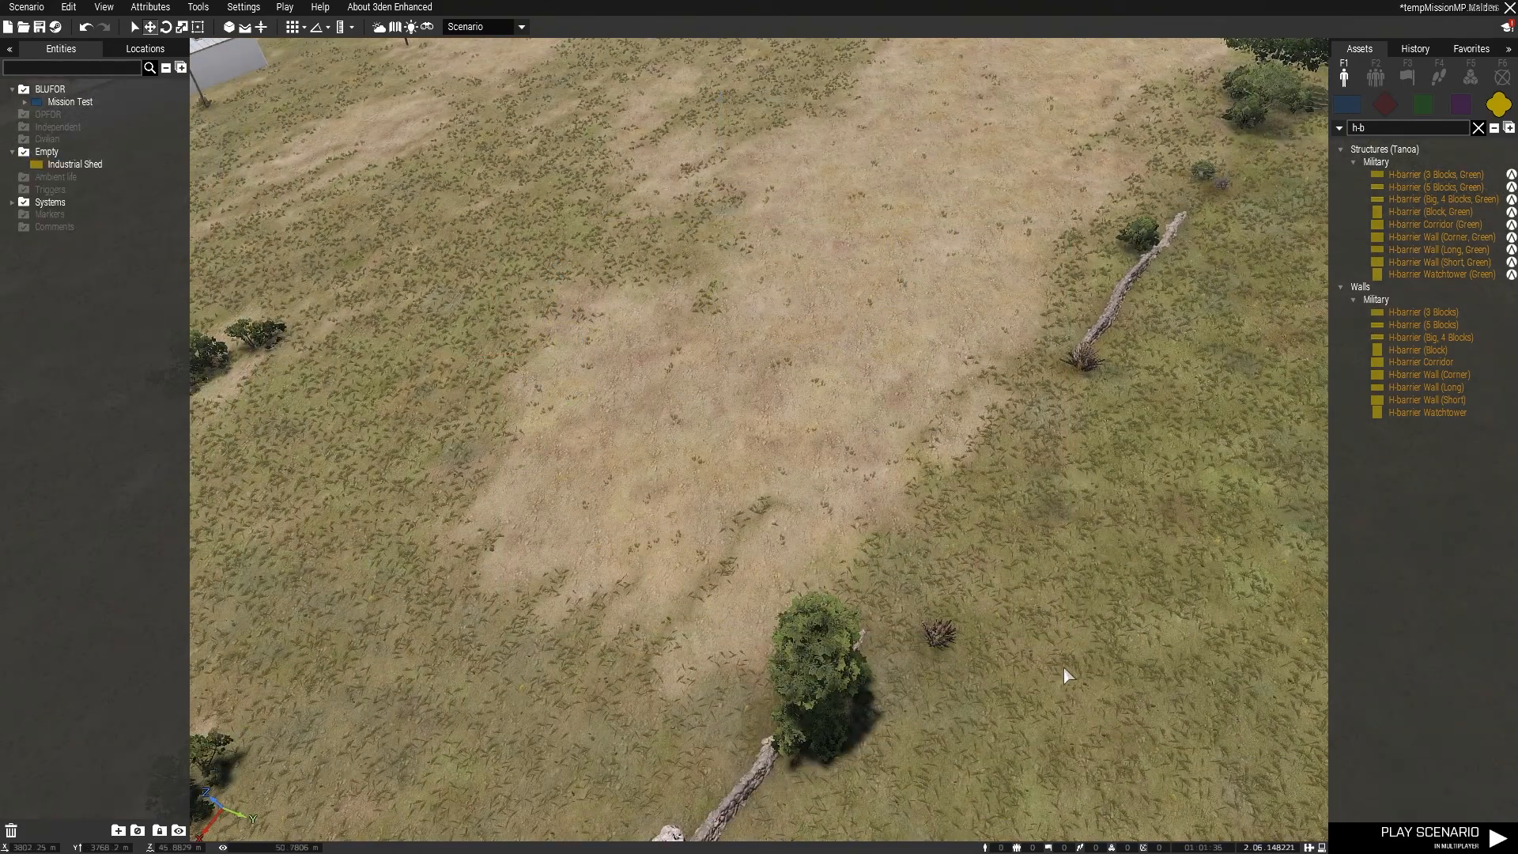
# Step: Set the Industrial Shed's scale to 100x in its attributes and apply it
pyautogui.press('w')
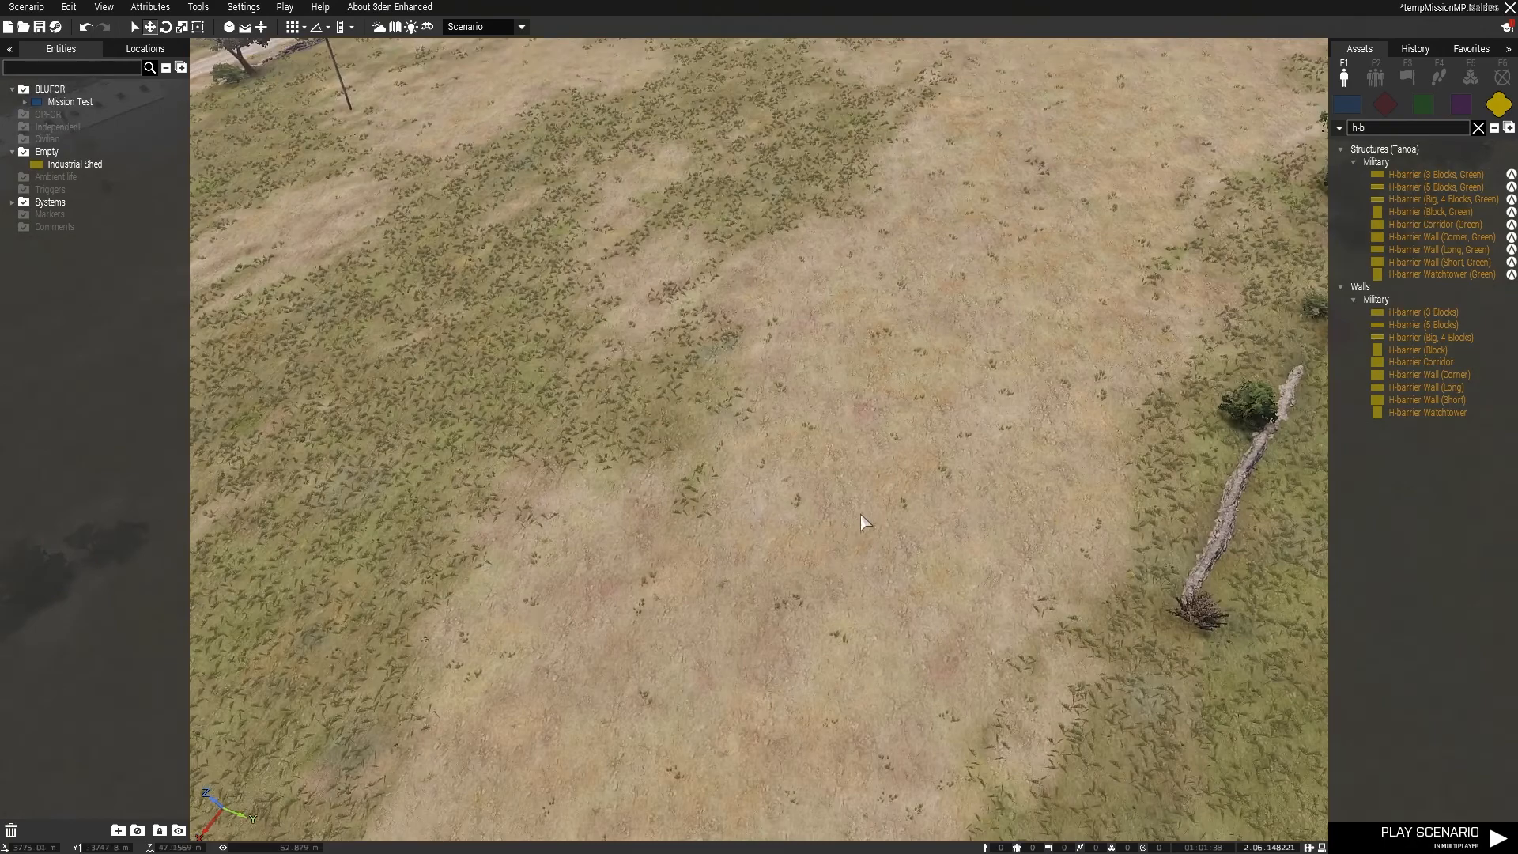
pyautogui.moveTo(861, 446); pyautogui.dragTo(726, 468, button='right')
pyautogui.press('w')
pyautogui.press('w')
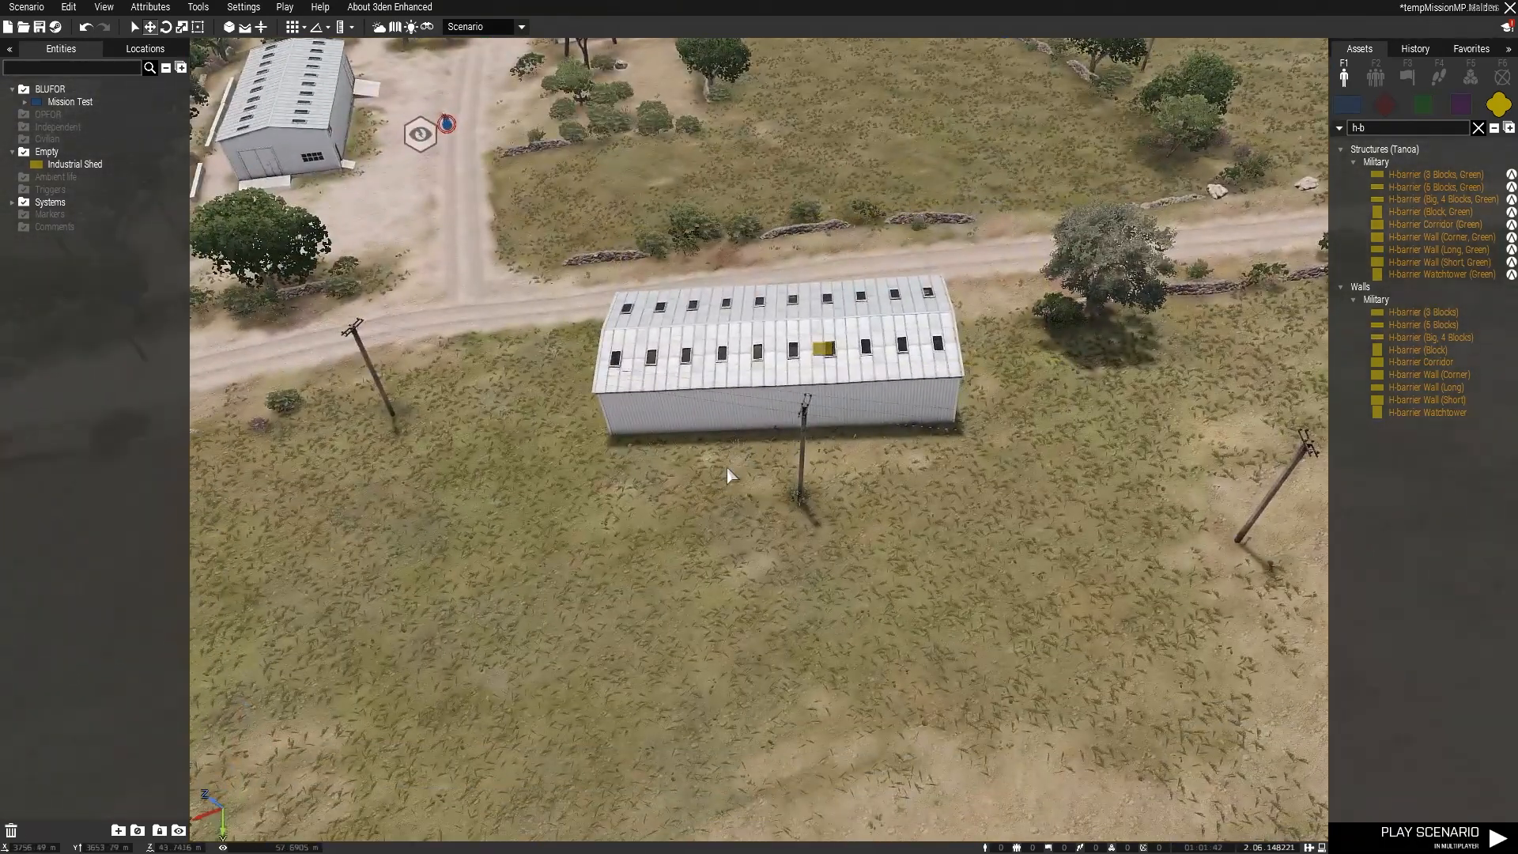
pyautogui.rightClick(812, 356)
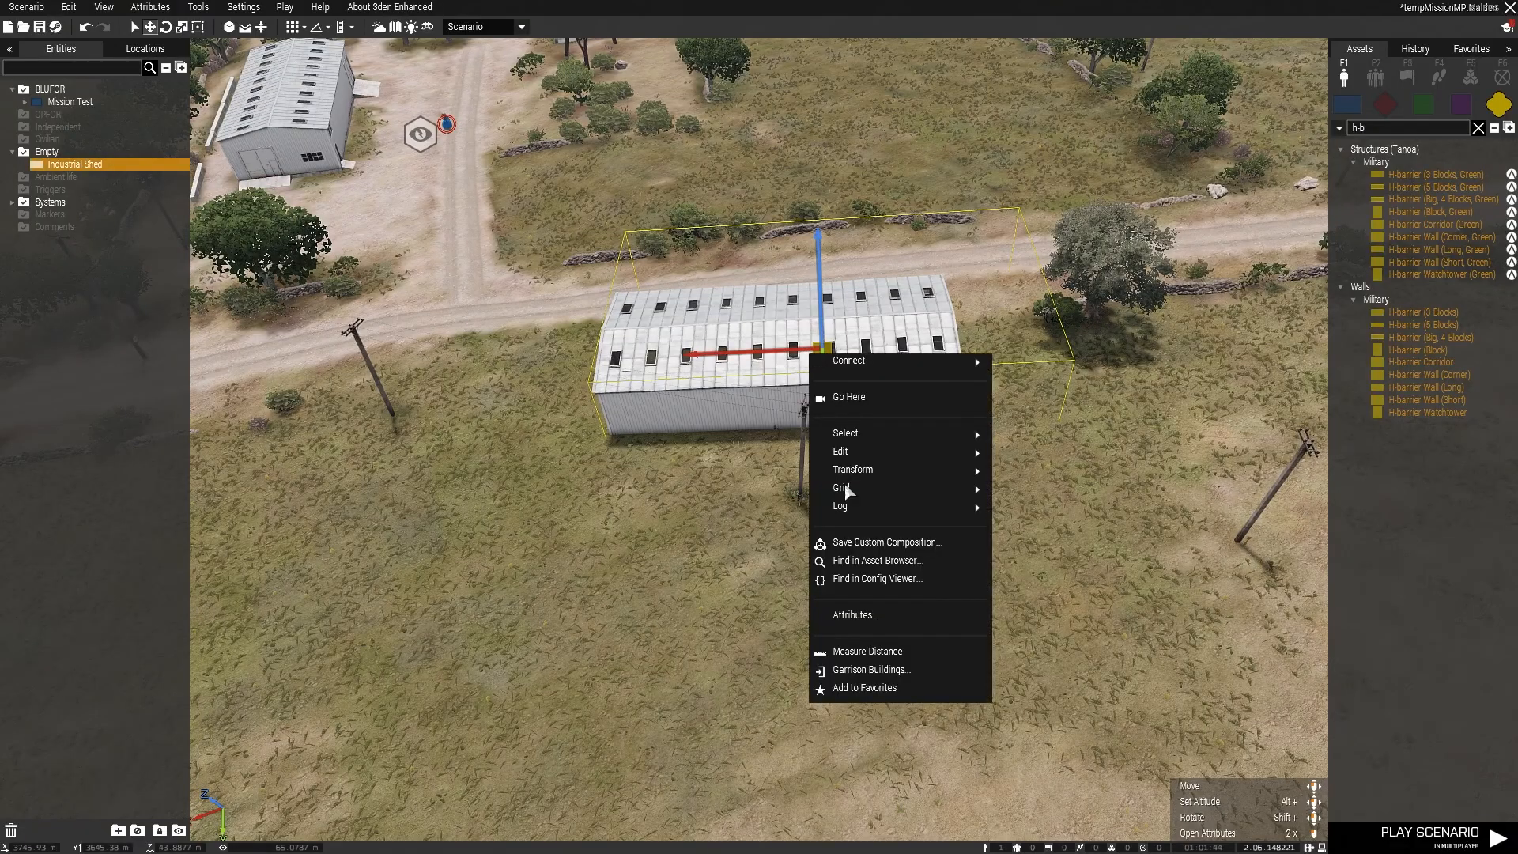
pyautogui.click(879, 620)
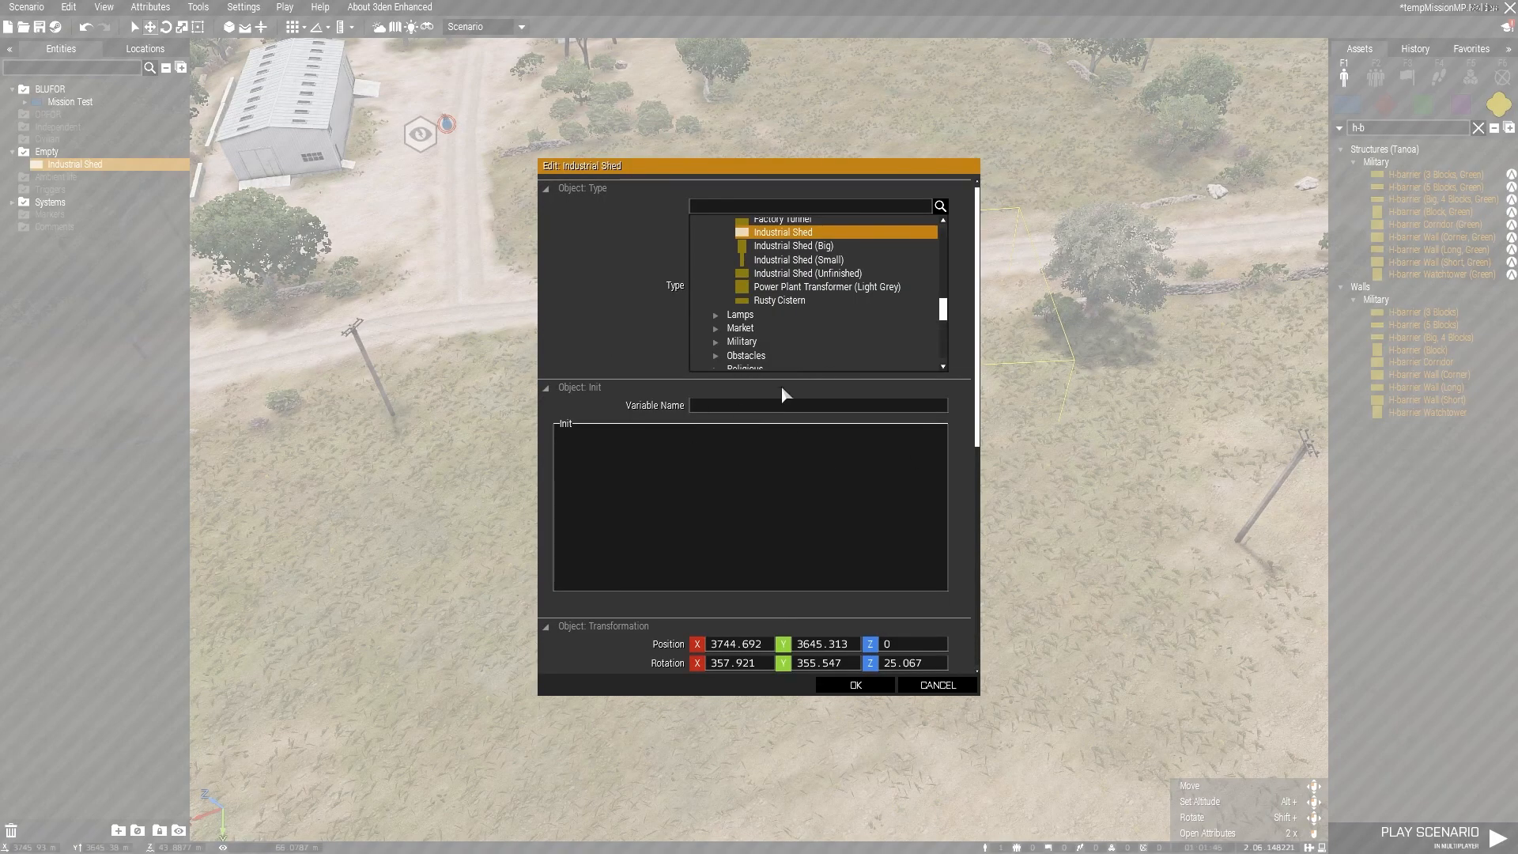
pyautogui.scroll(-3, 894, 457)
pyautogui.scroll(-1, 725, 462)
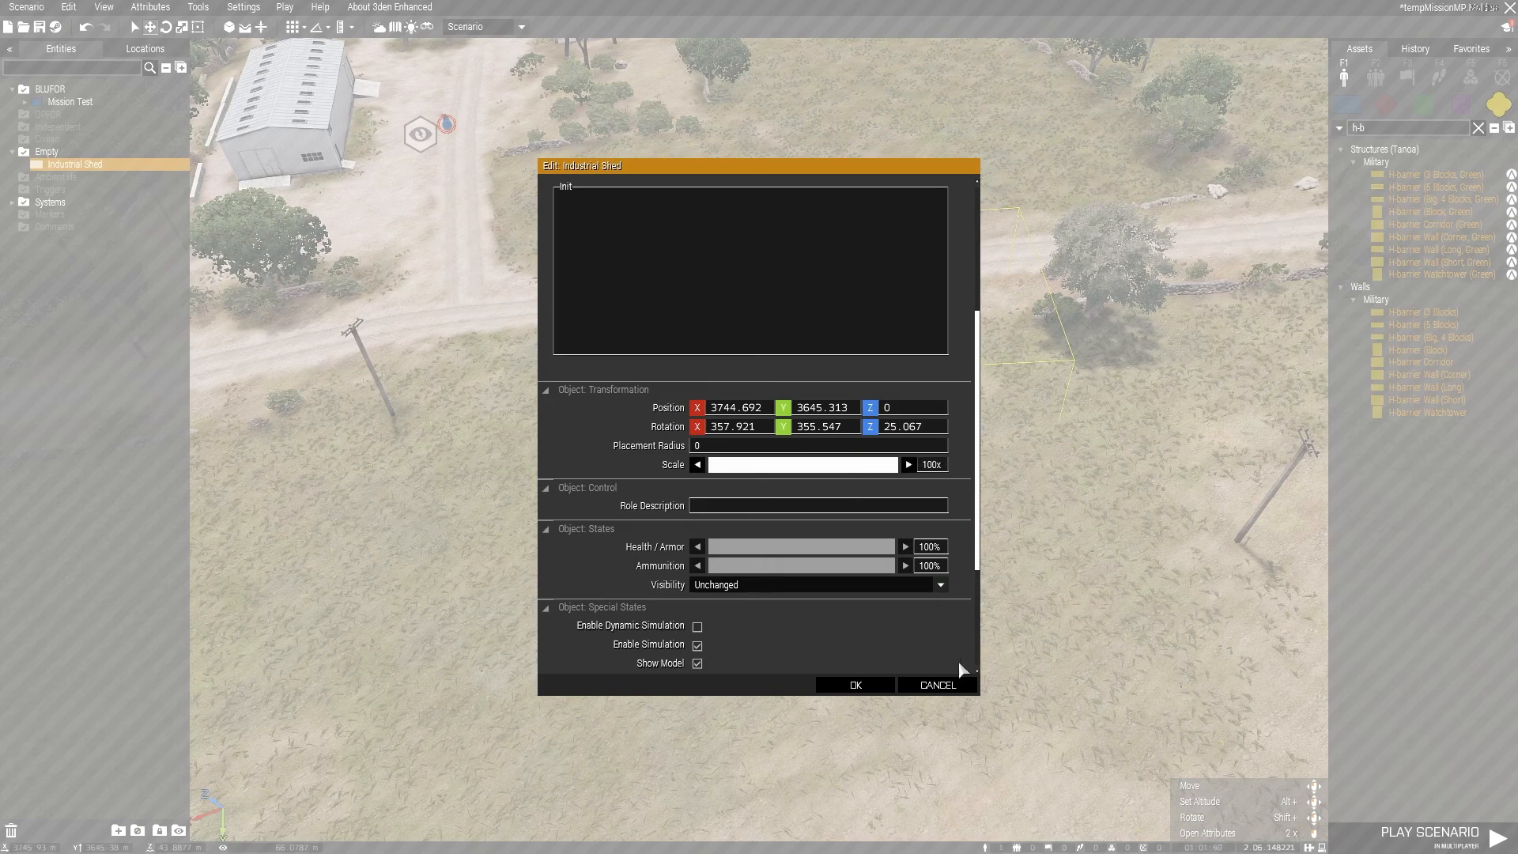
pyautogui.click(870, 687)
# Step: Look at the enlarged Industrial Shed from a distance and undo its scale change
pyautogui.moveTo(872, 686); pyautogui.dragTo(1259, 463, button='right')
pyautogui.press('q')
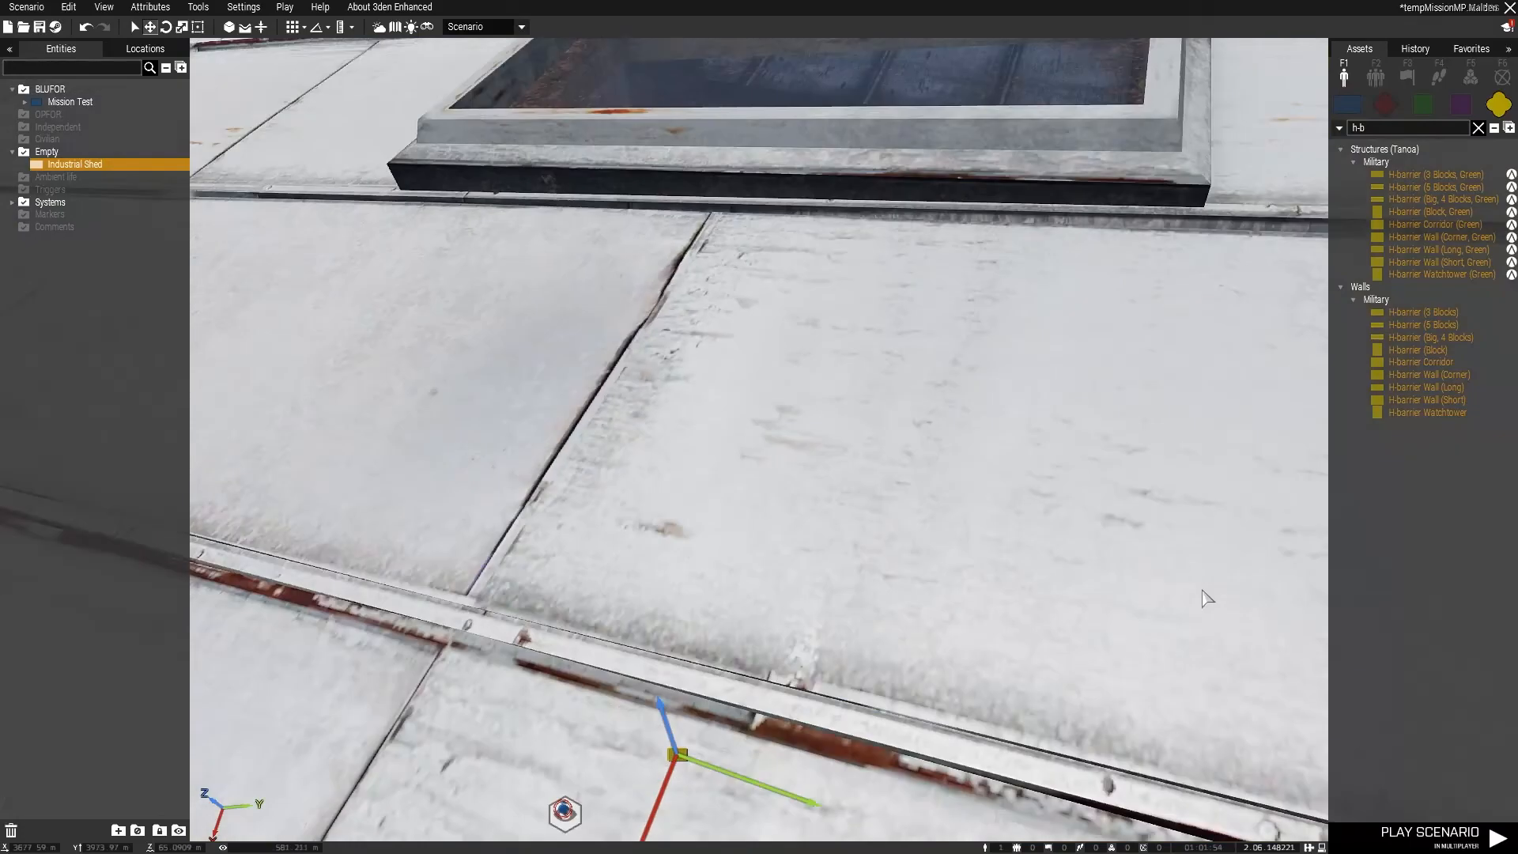
pyautogui.scroll(-10, 1203, 600)
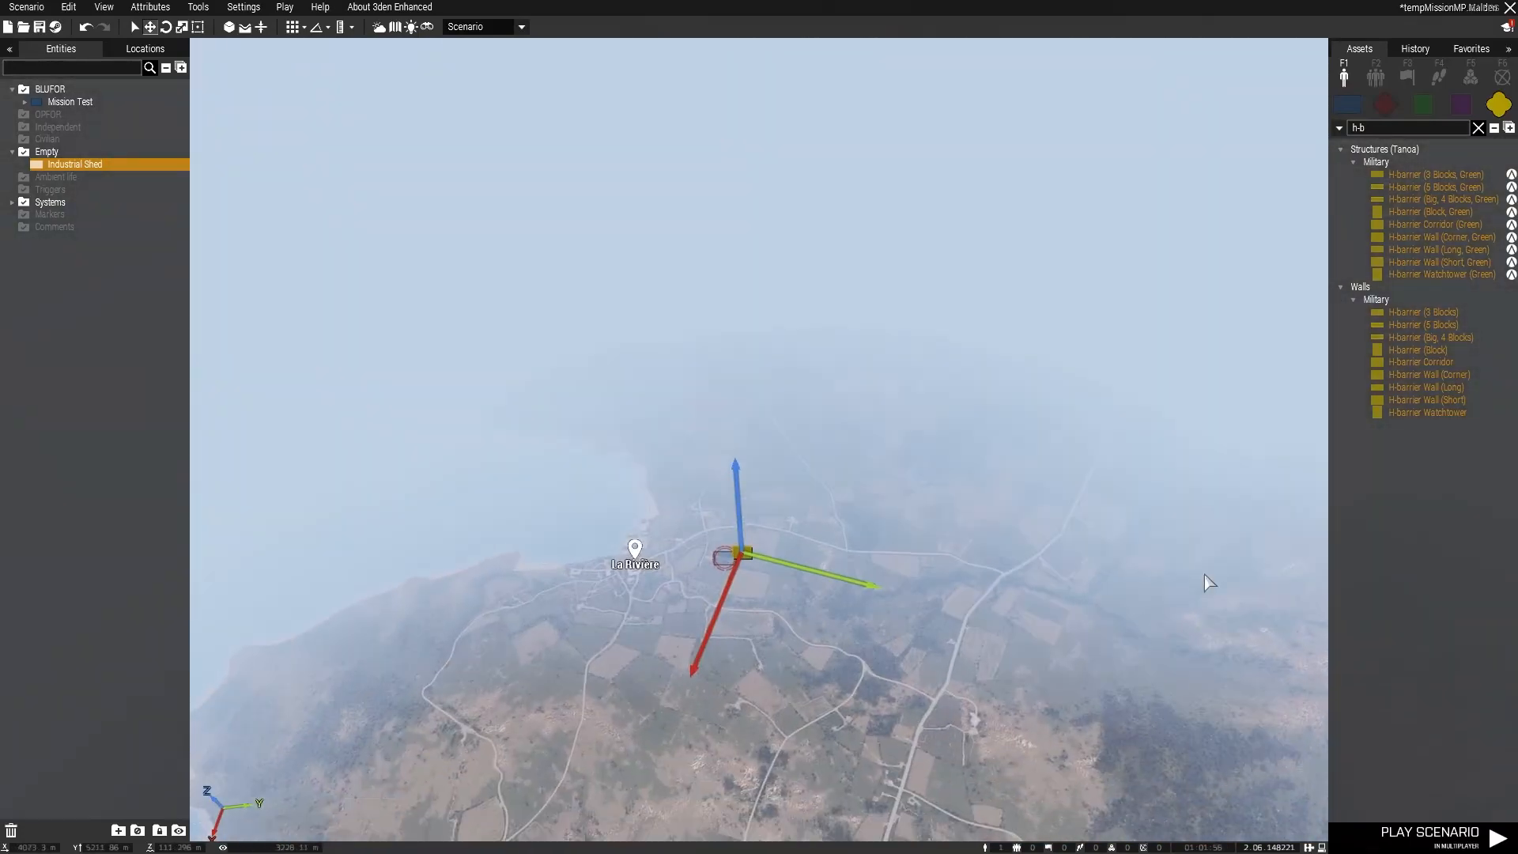
pyautogui.scroll(10, 1199, 592)
pyautogui.scroll(5, 1204, 545)
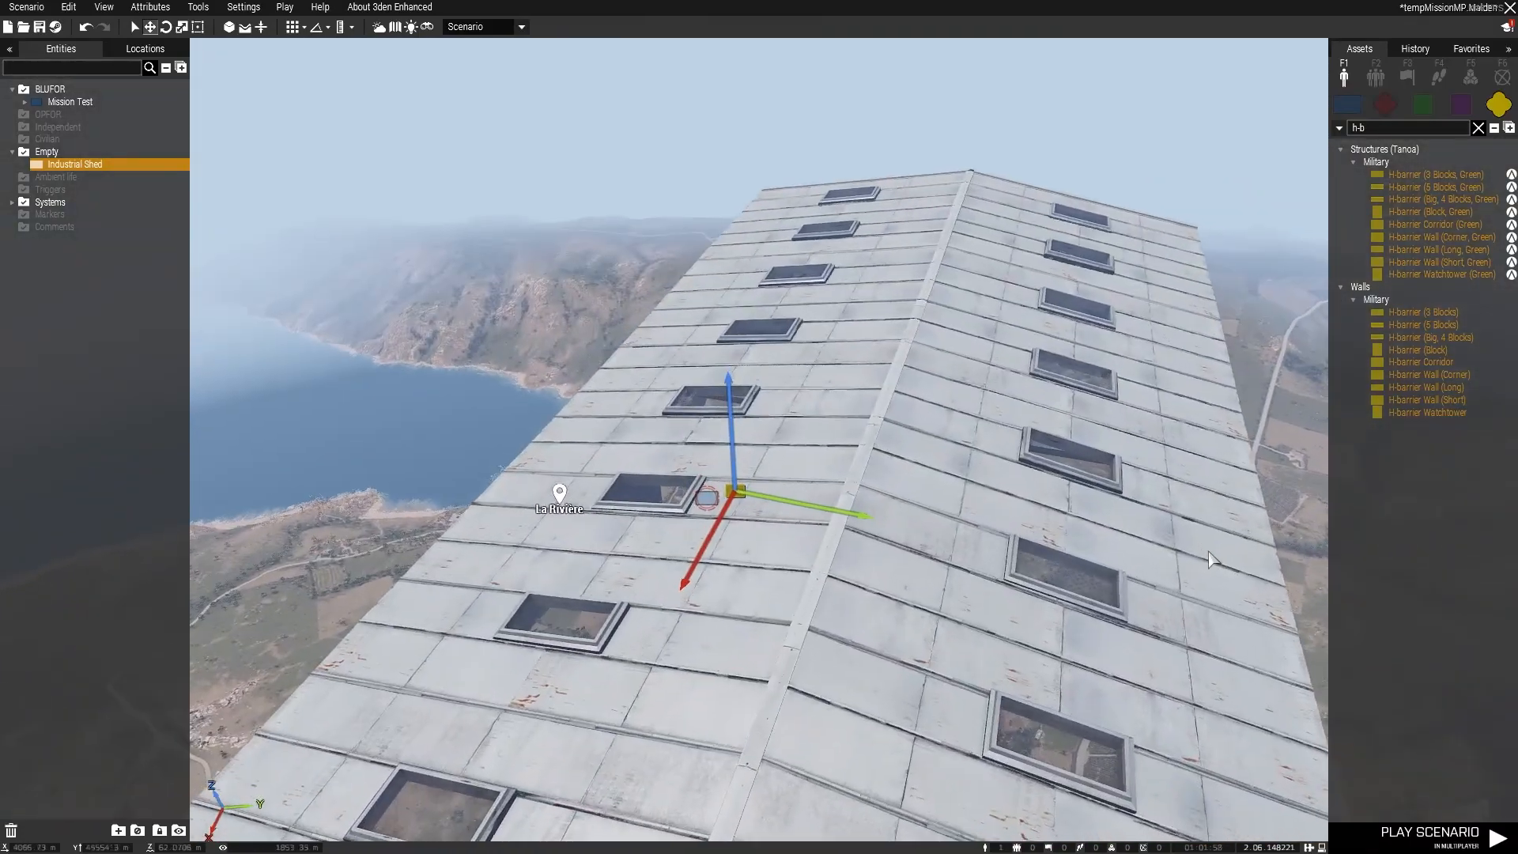
pyautogui.hotkey('ctrl', 'z')
# Step: Set the Industrial Shed's Health / Armor to 4% in its attributes and apply it
pyautogui.press('w')
pyautogui.moveTo(778, 566); pyautogui.dragTo(539, 563, button='right')
pyautogui.press('w')
pyautogui.press('d')
pyautogui.rightClick(842, 434)
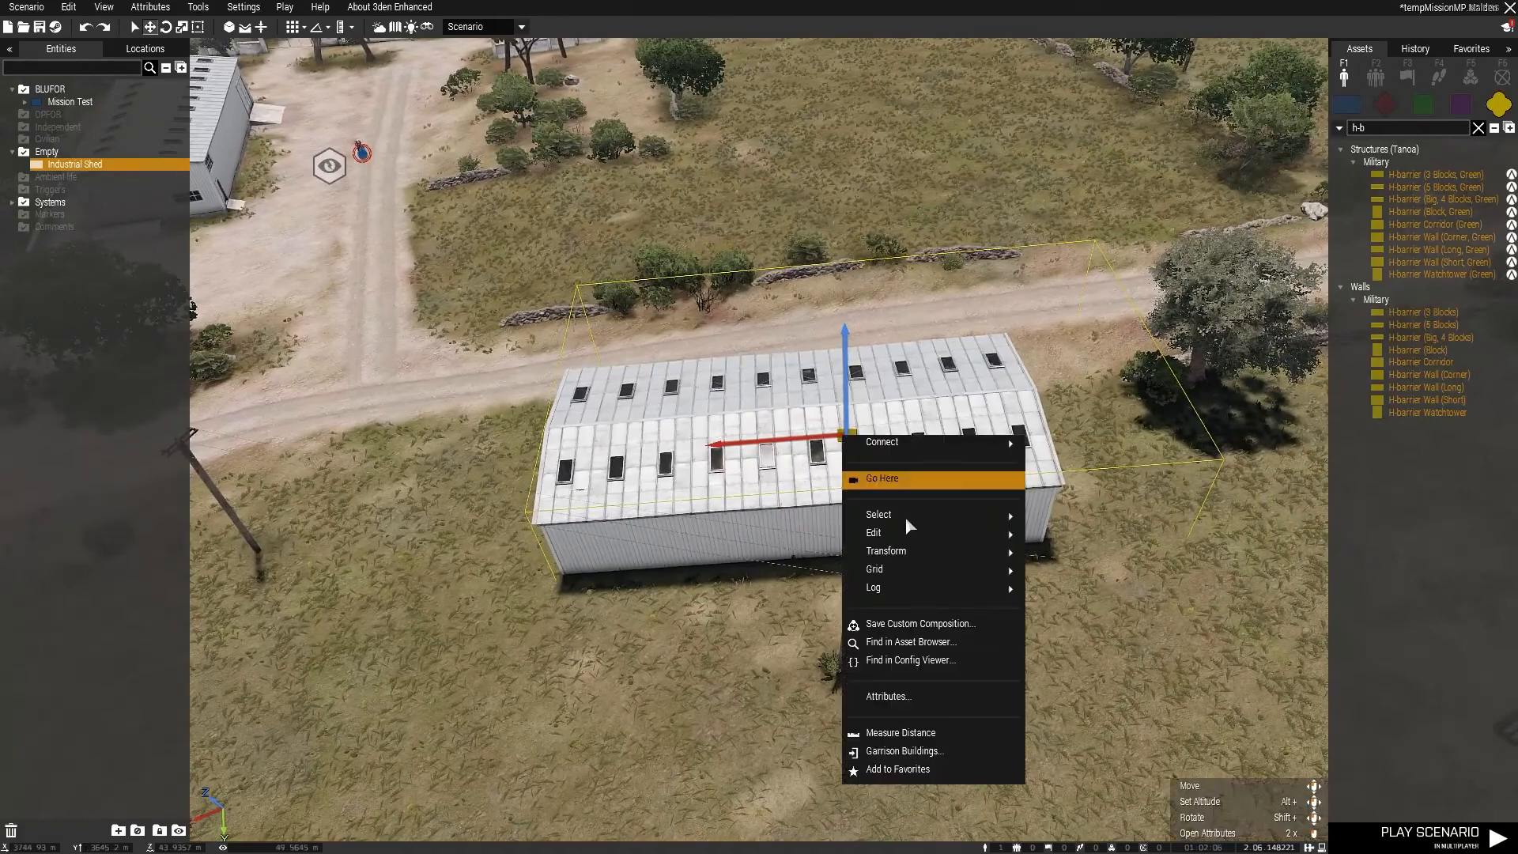
pyautogui.click(889, 696)
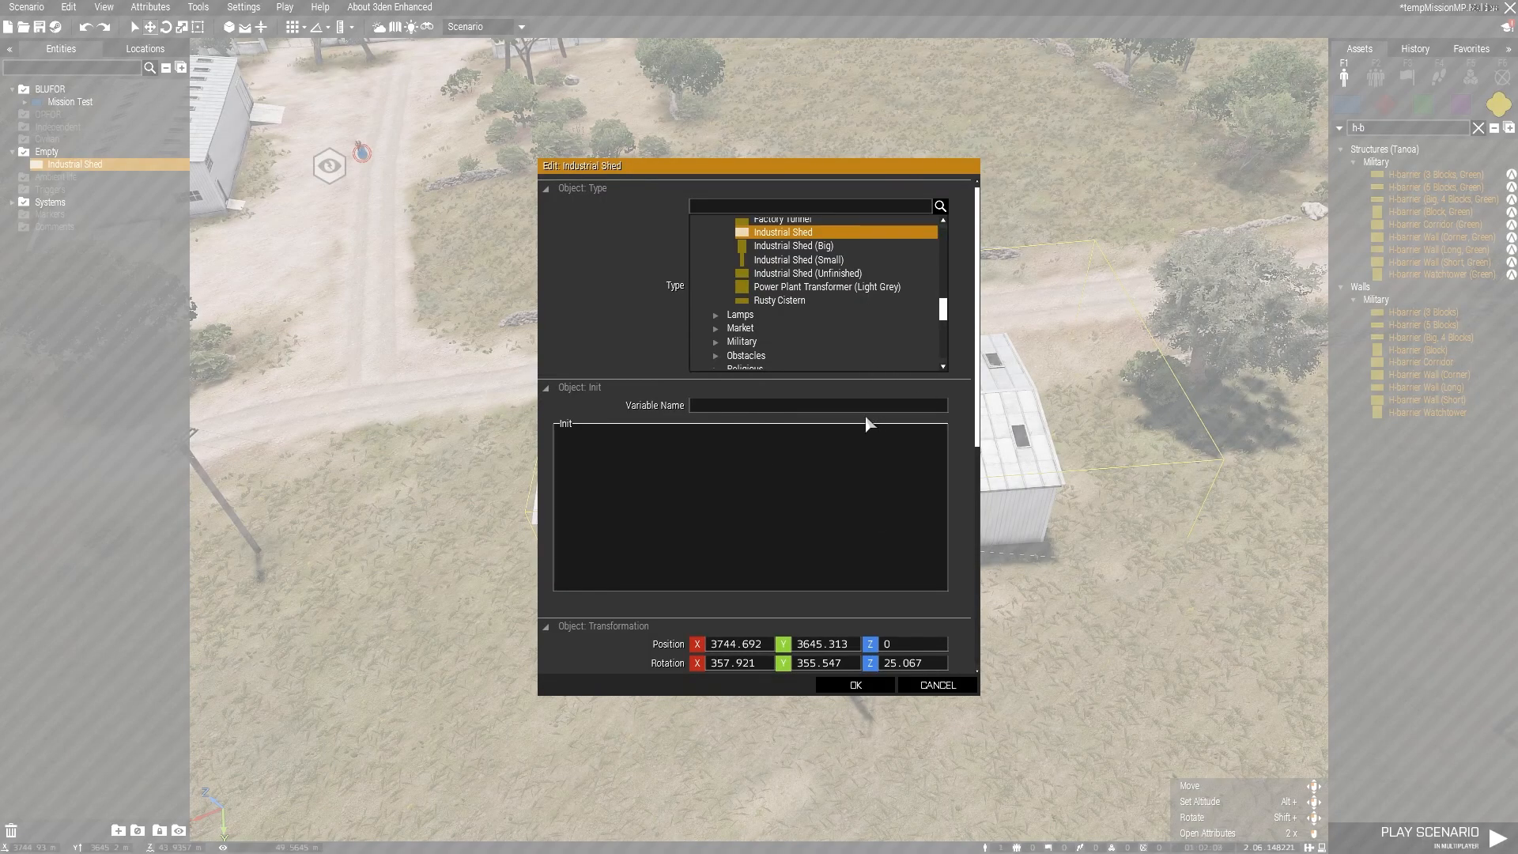
pyautogui.scroll(-5, 873, 424)
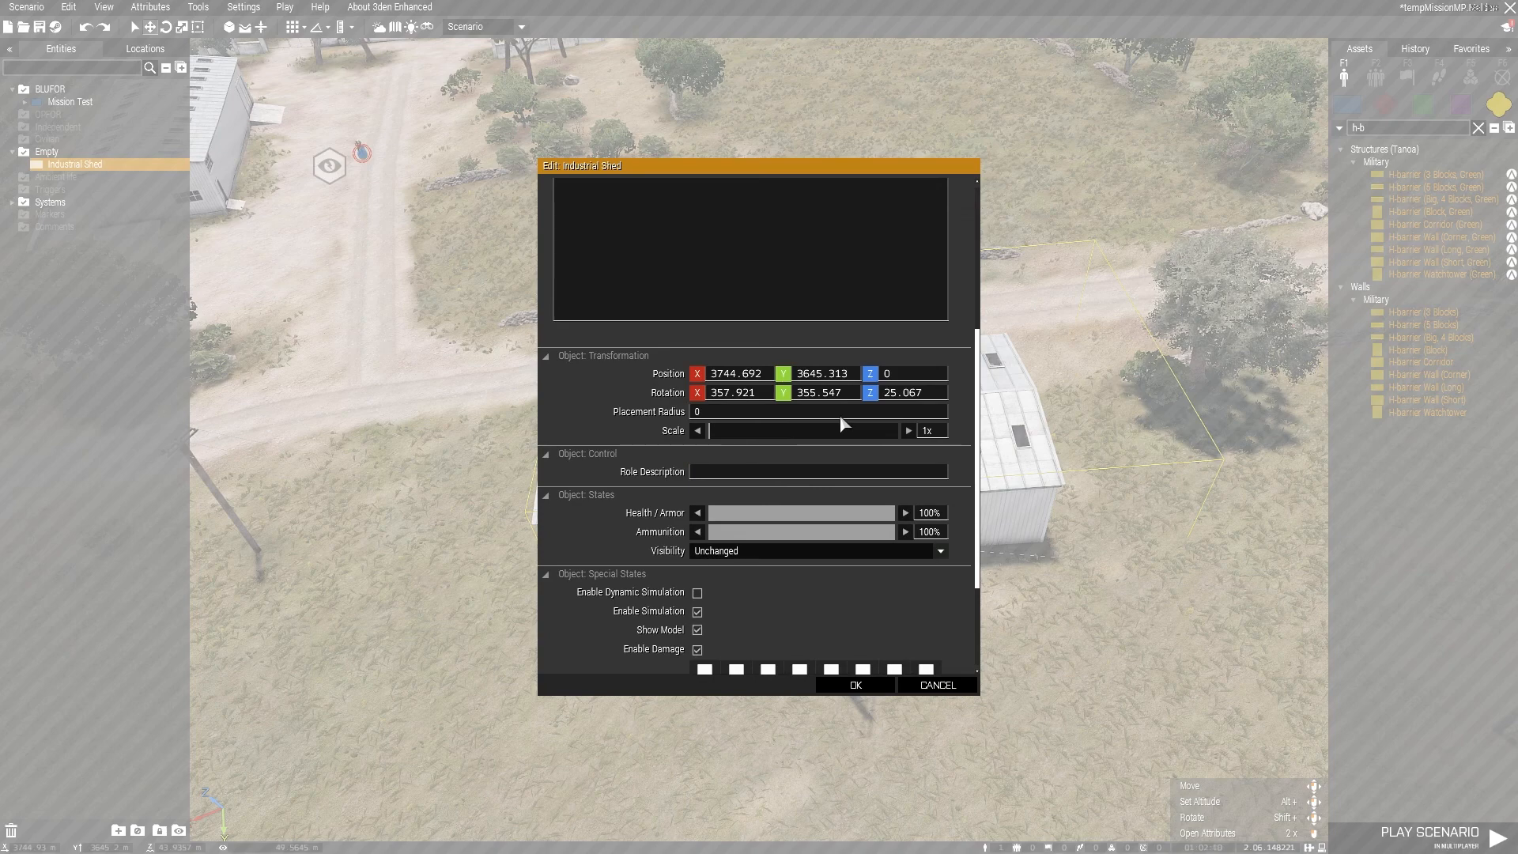
pyautogui.scroll(-3, 842, 443)
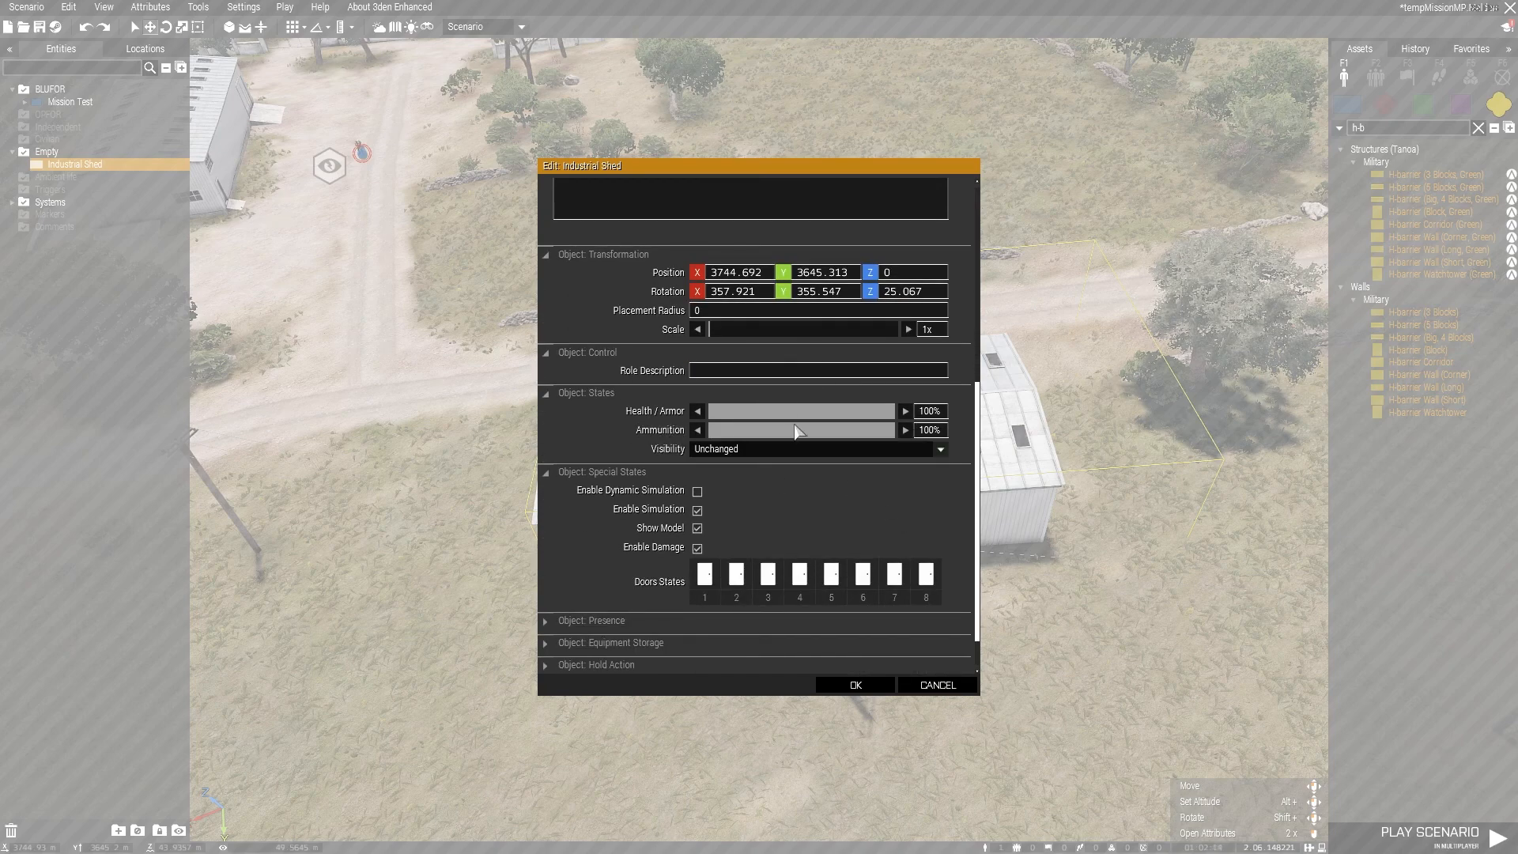
pyautogui.click(748, 416)
pyautogui.moveTo(748, 416); pyautogui.dragTo(716, 419)
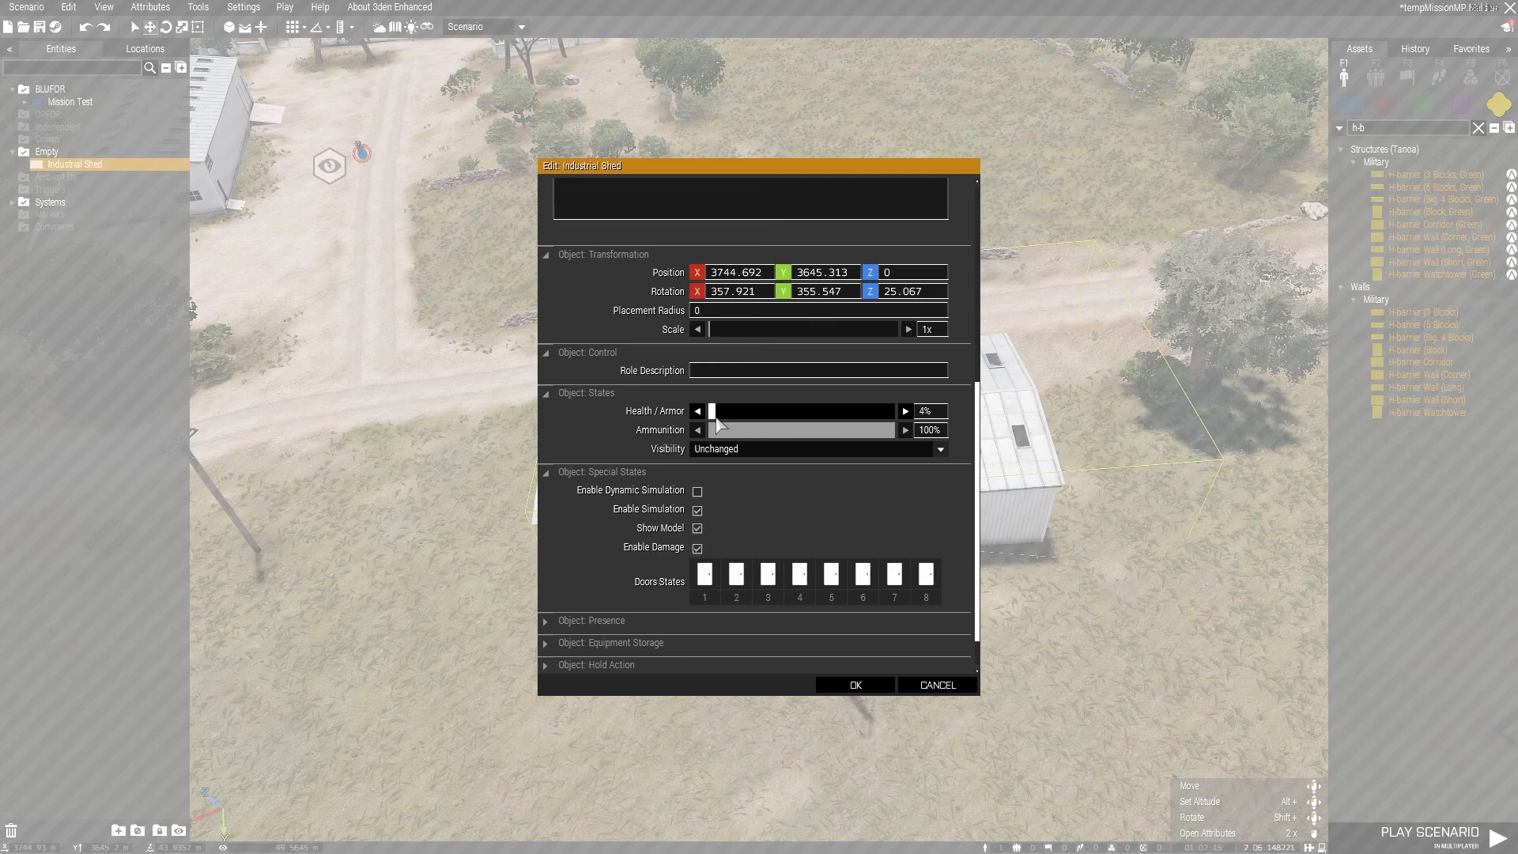
pyautogui.click(850, 683)
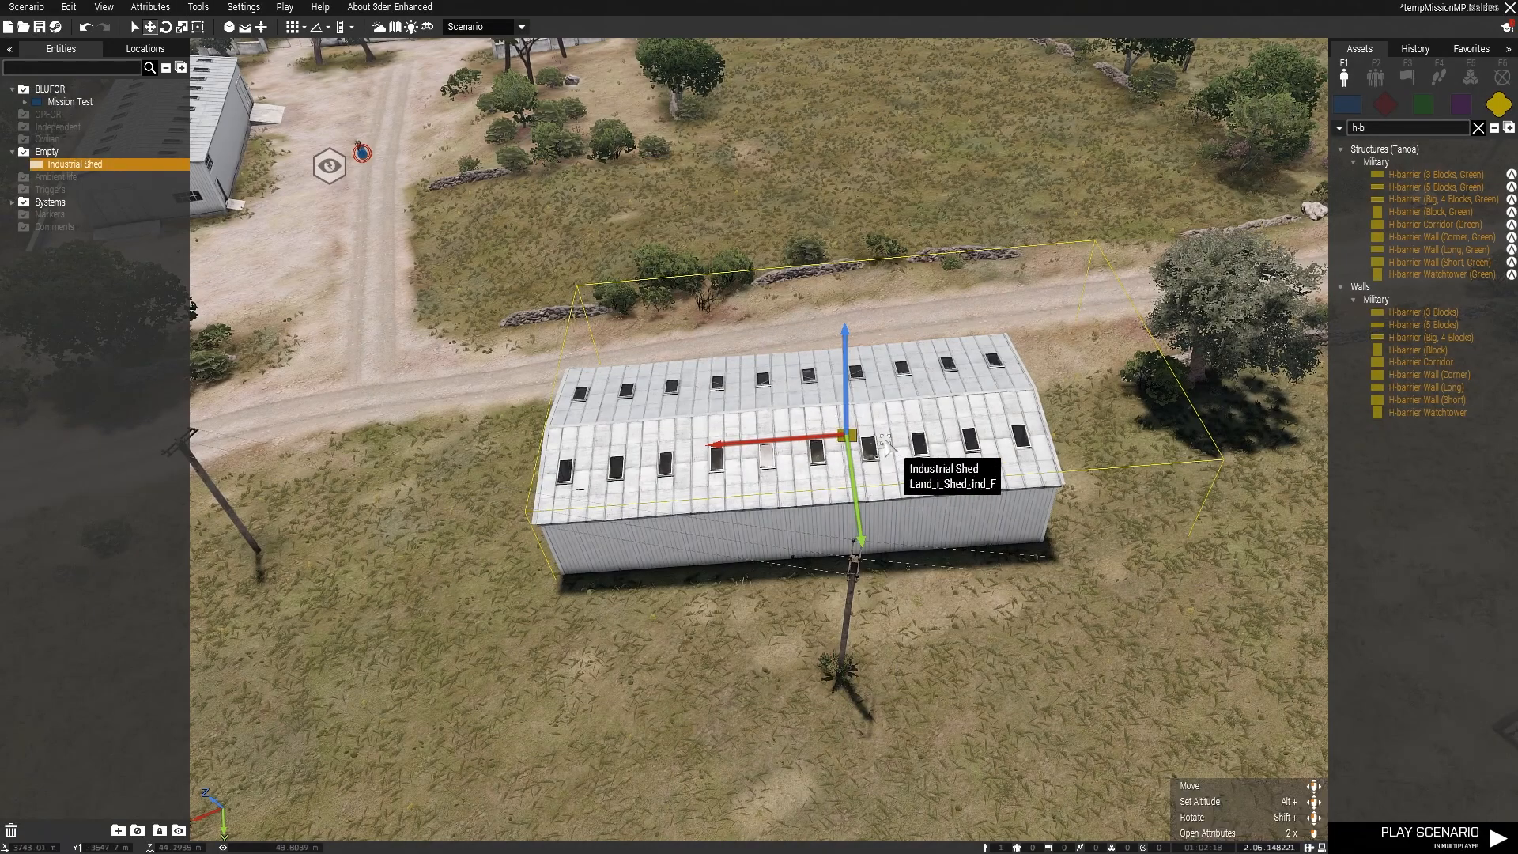
# Step: Set the Industrial Shed's Health / Armor to 100% and apply the attributes
pyautogui.rightClick(832, 437)
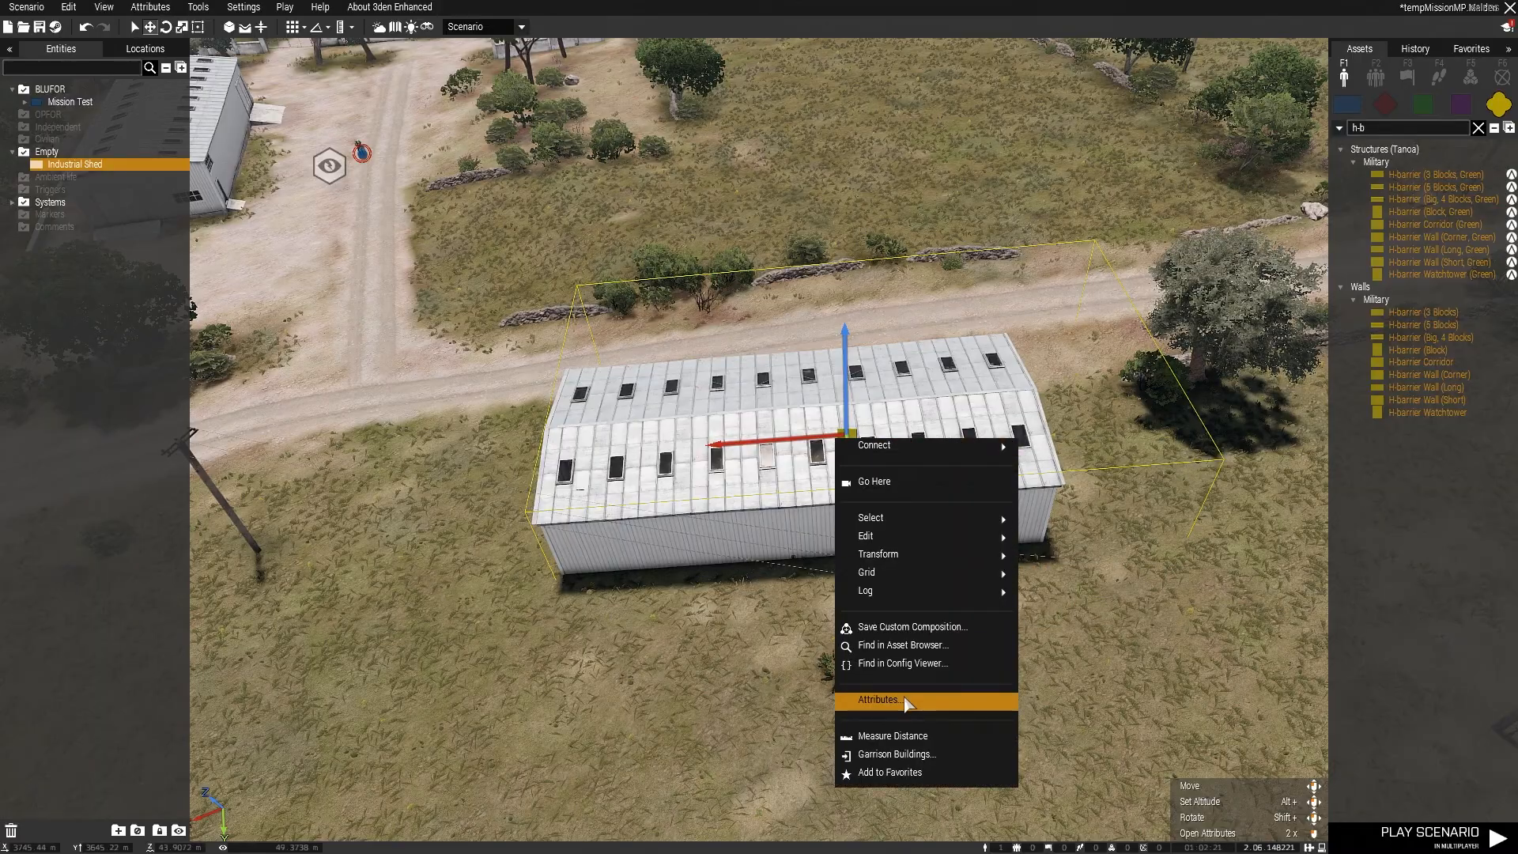
pyautogui.click(908, 702)
pyautogui.scroll(-5, 823, 526)
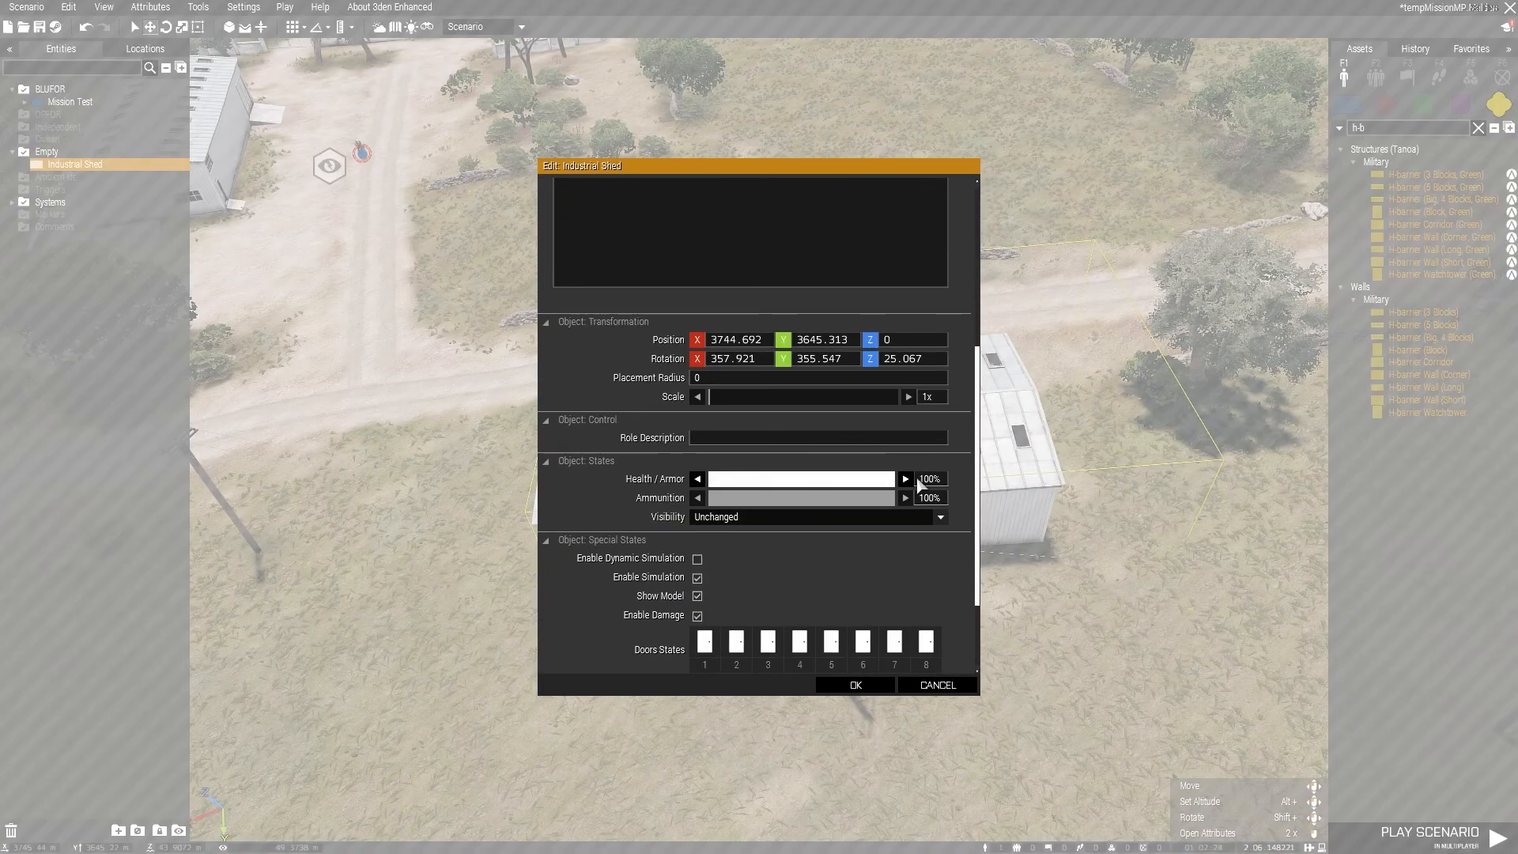
pyautogui.scroll(-3, 929, 577)
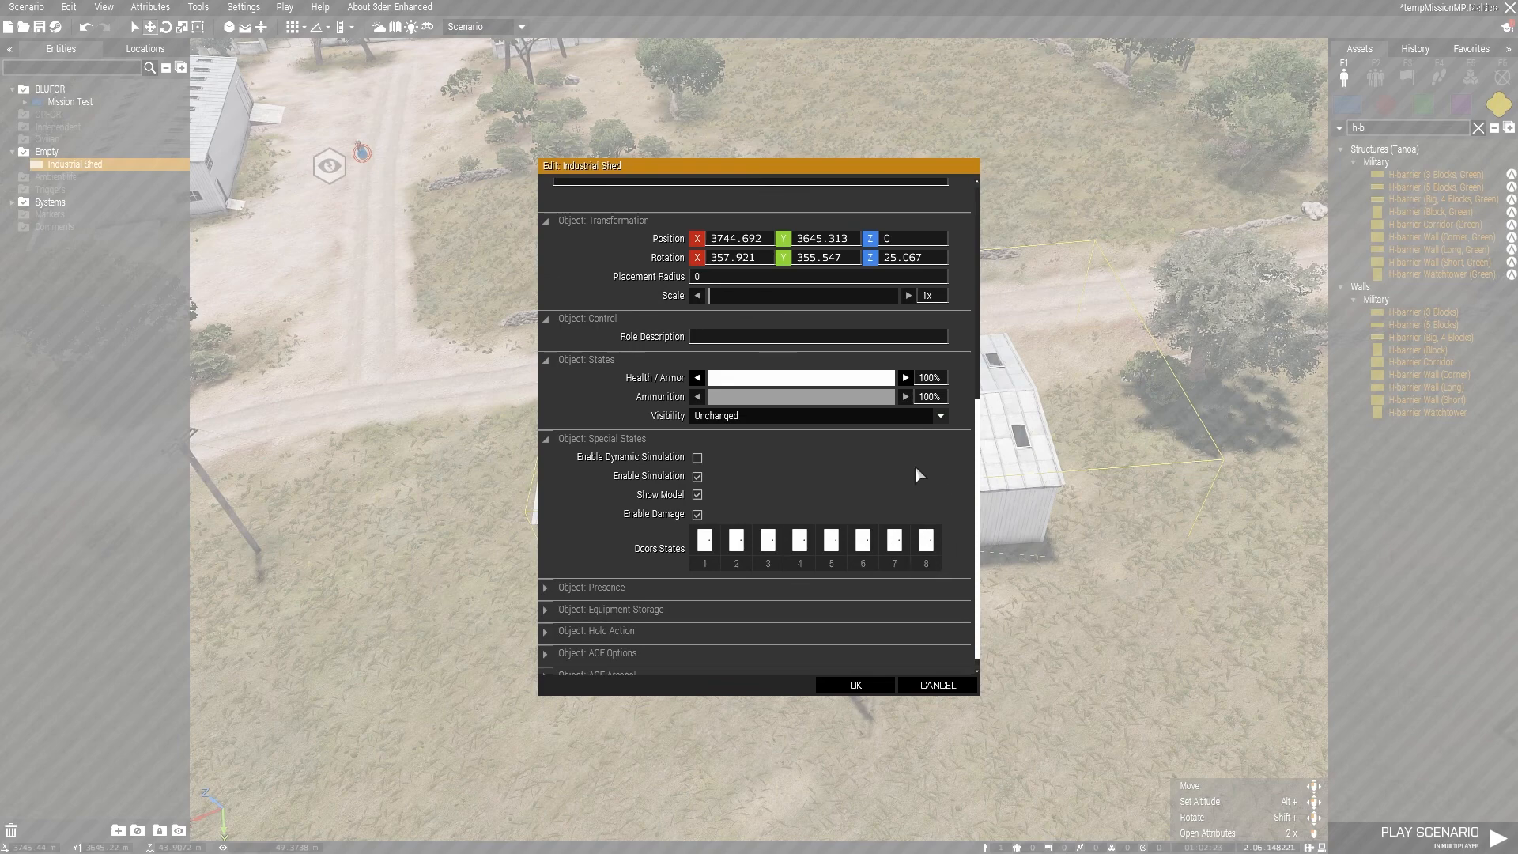
pyautogui.click(855, 685)
pyautogui.press('d')
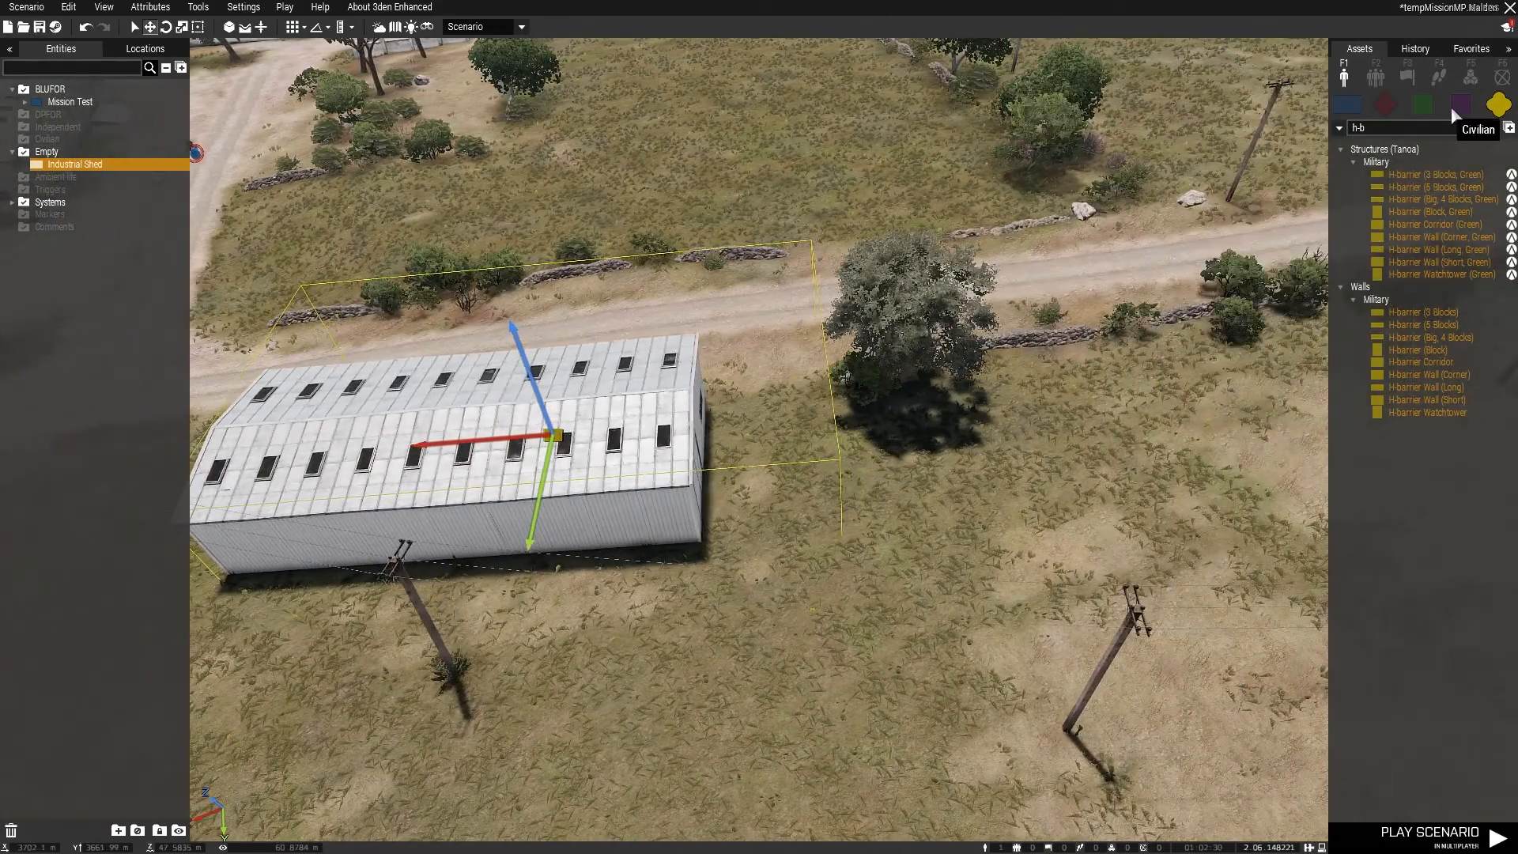
# Step: Place an H-barrier Corridor (Green) on the grass beside the dirt road at the end of the Industrial Shed
pyautogui.click(1437, 225)
pyautogui.press('a')
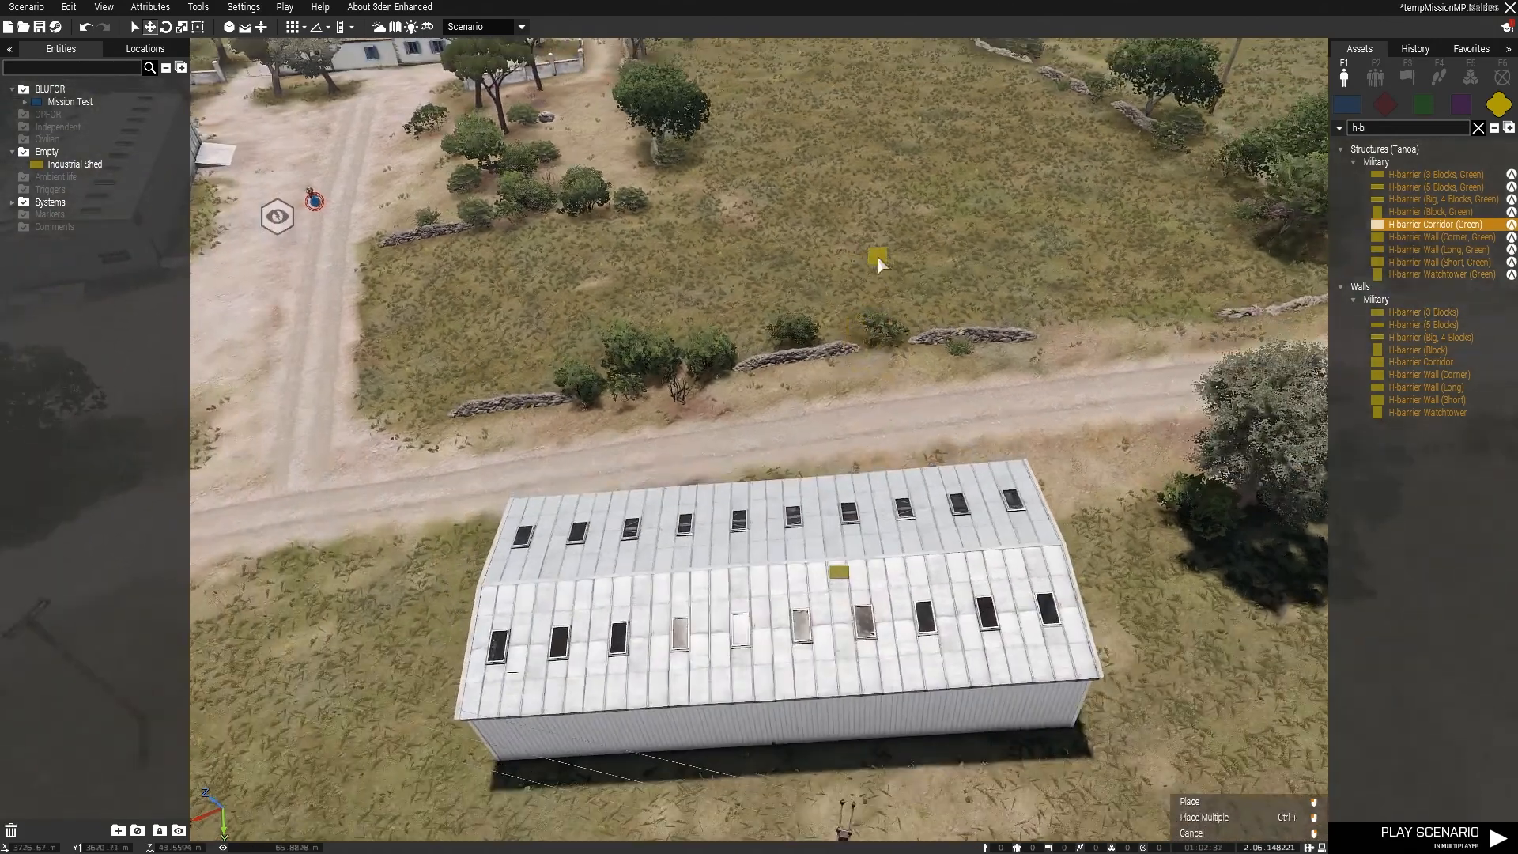
pyautogui.click(876, 255)
pyautogui.moveTo(876, 255); pyautogui.dragTo(405, 601)
pyautogui.click(463, 663)
pyautogui.press('s')
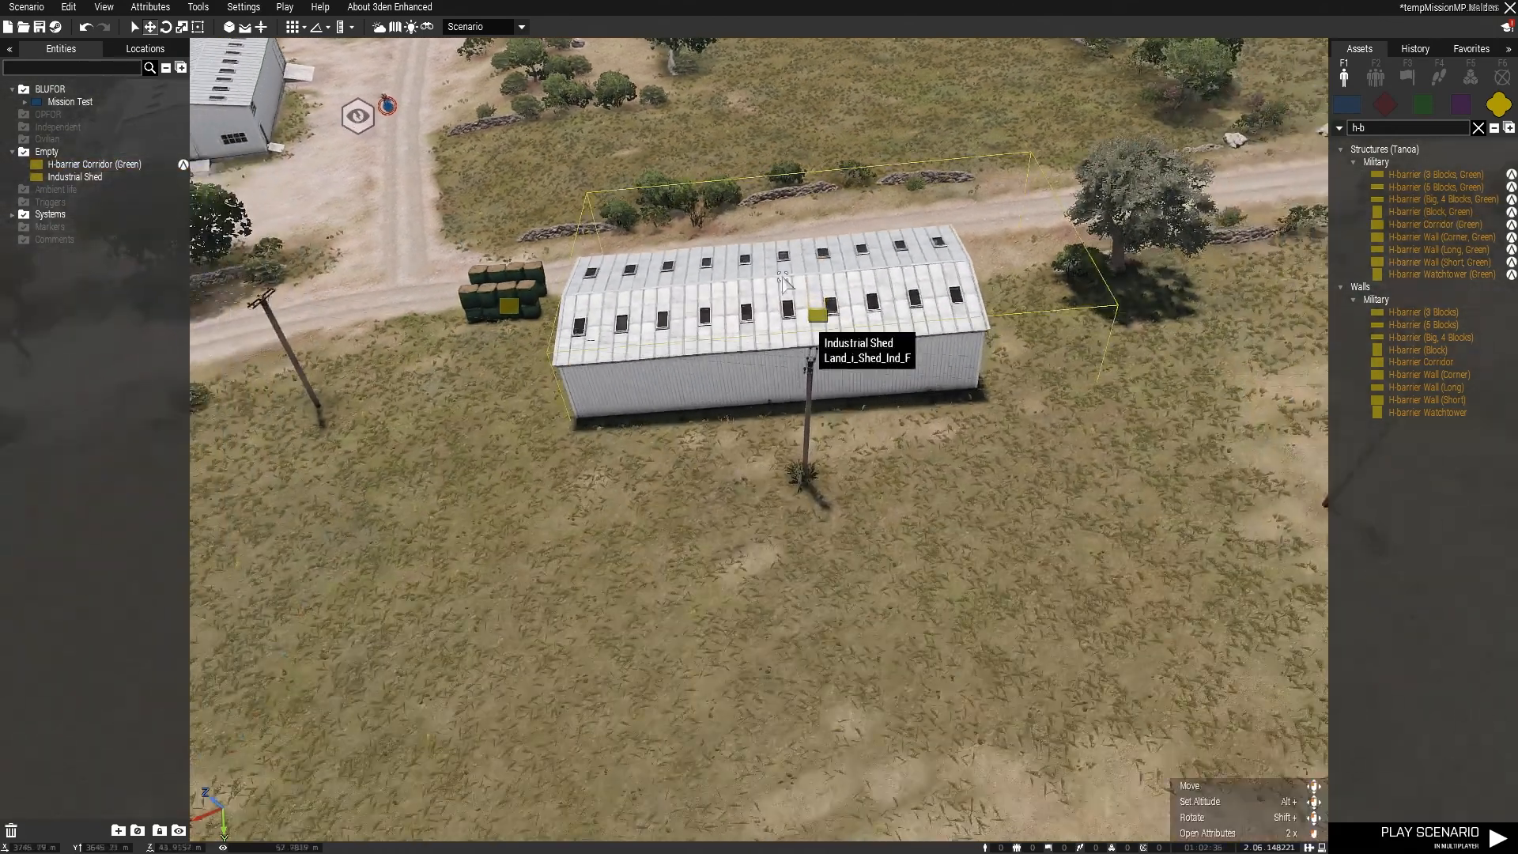
# Step: Move the Industrial Shed farther away from the H-barrier Corridor along the road and deselect it
pyautogui.moveTo(978, 605); pyautogui.dragTo(941, 537, button='right')
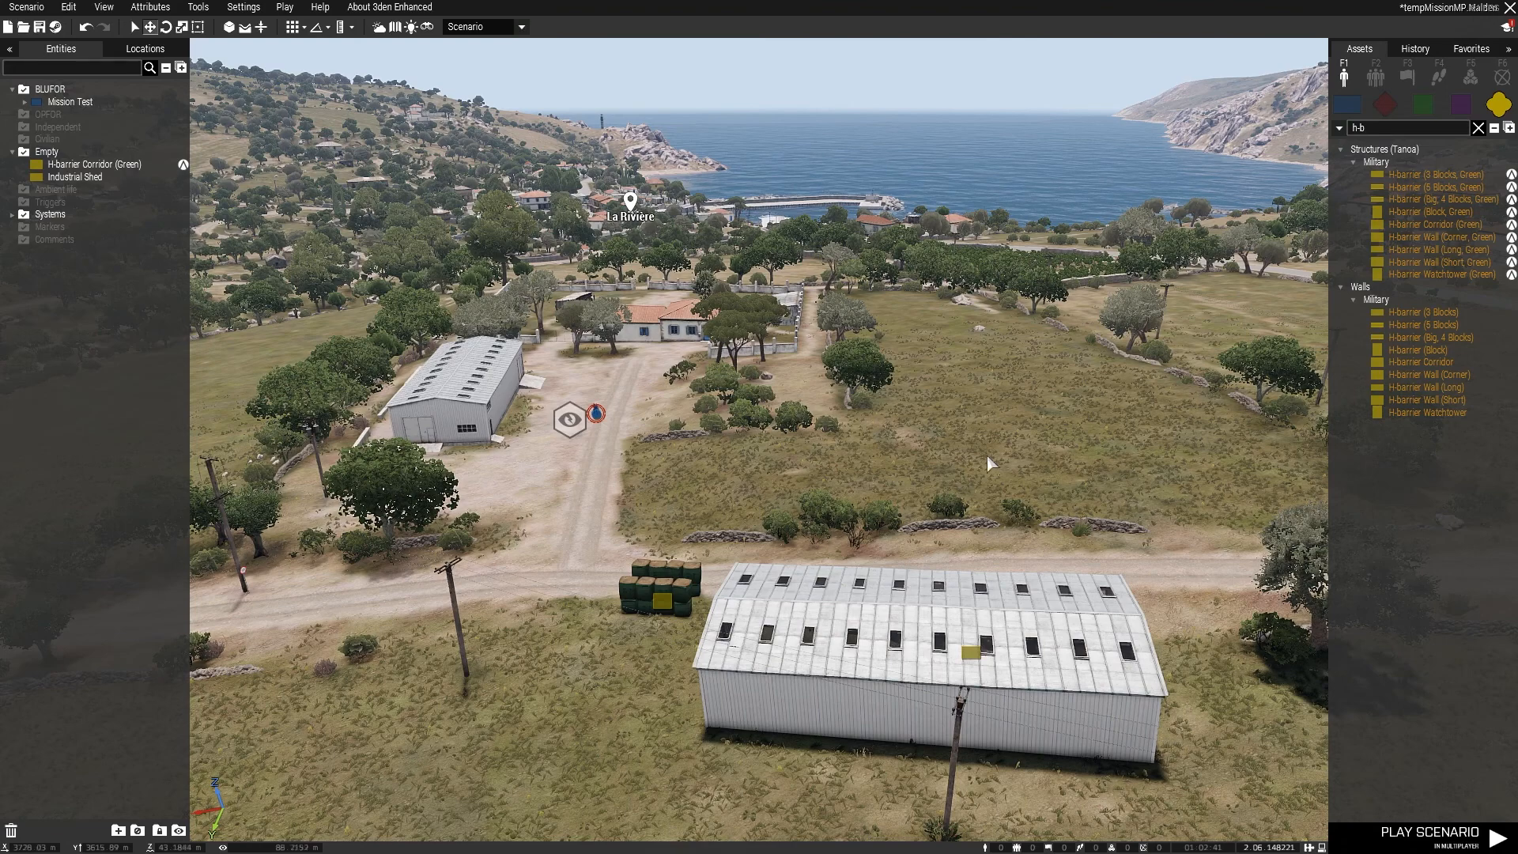
pyautogui.press('w')
pyautogui.moveTo(975, 406); pyautogui.dragTo(952, 465, button='right')
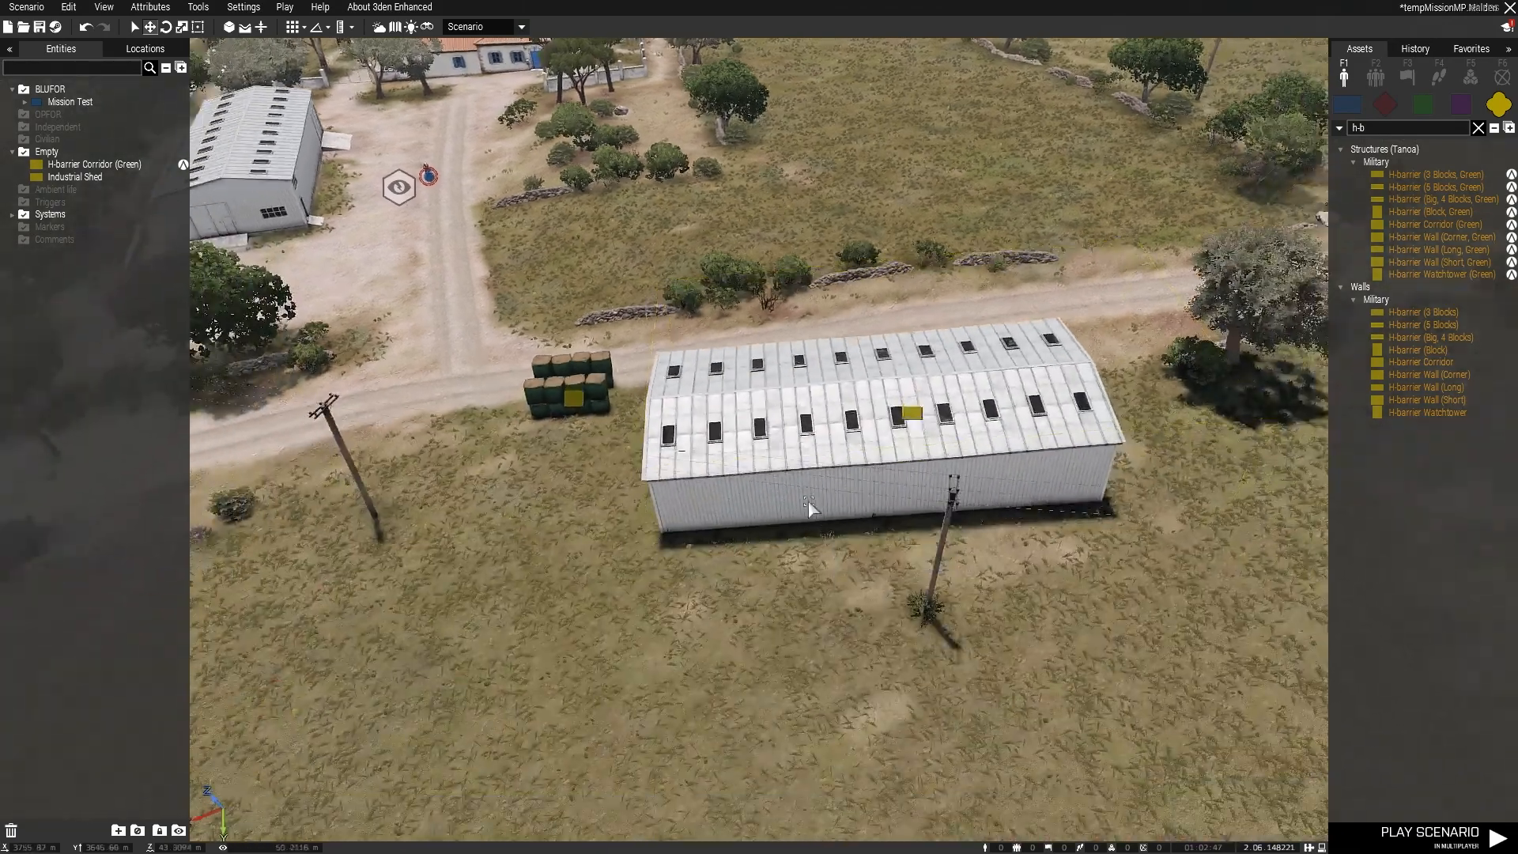
pyautogui.click(945, 474)
pyautogui.moveTo(949, 425); pyautogui.dragTo(970, 425)
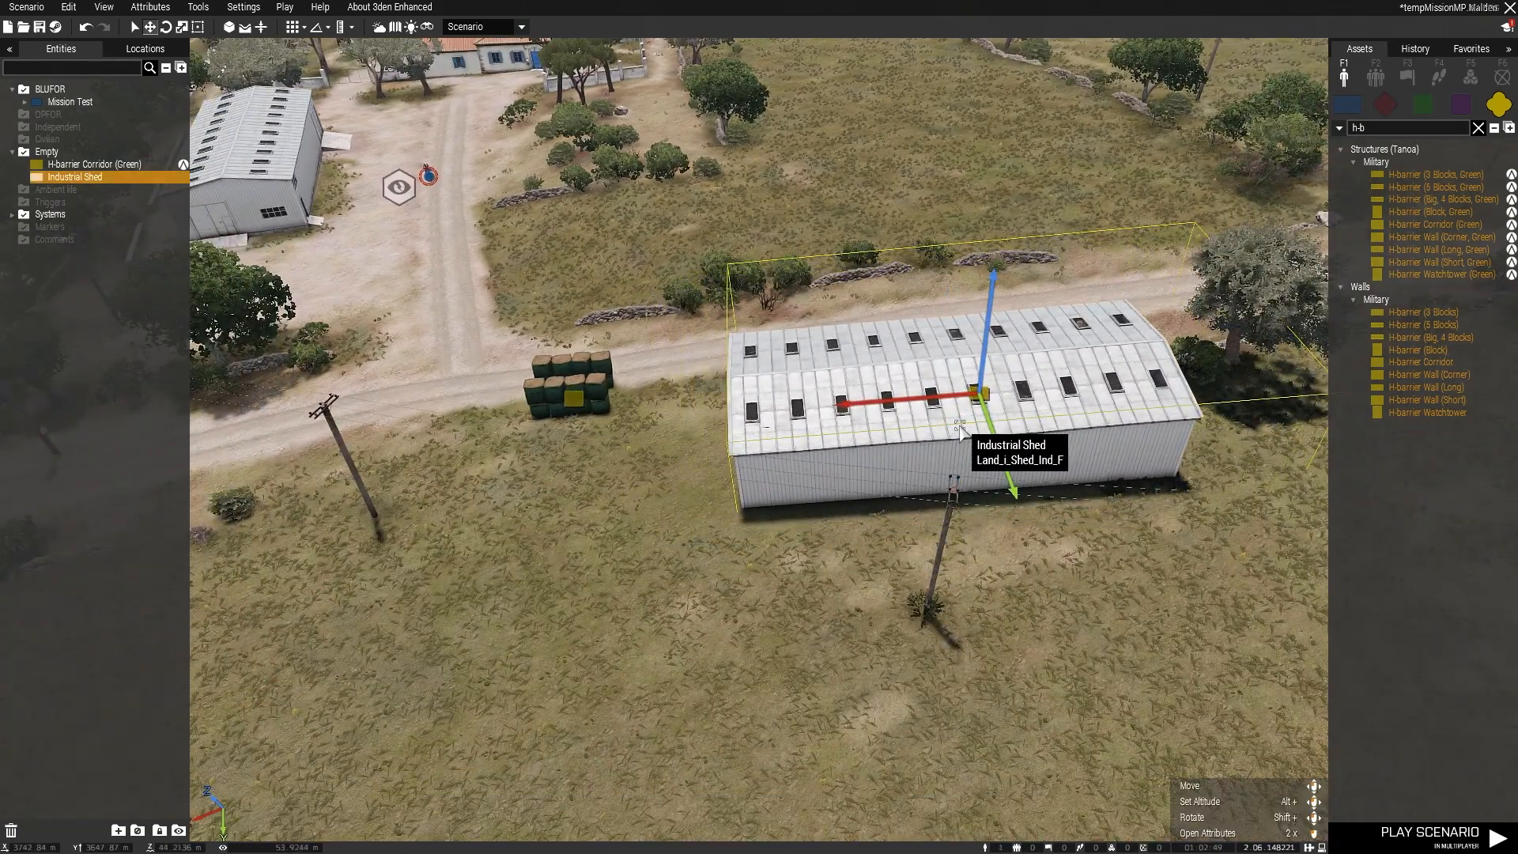
pyautogui.click(666, 472)
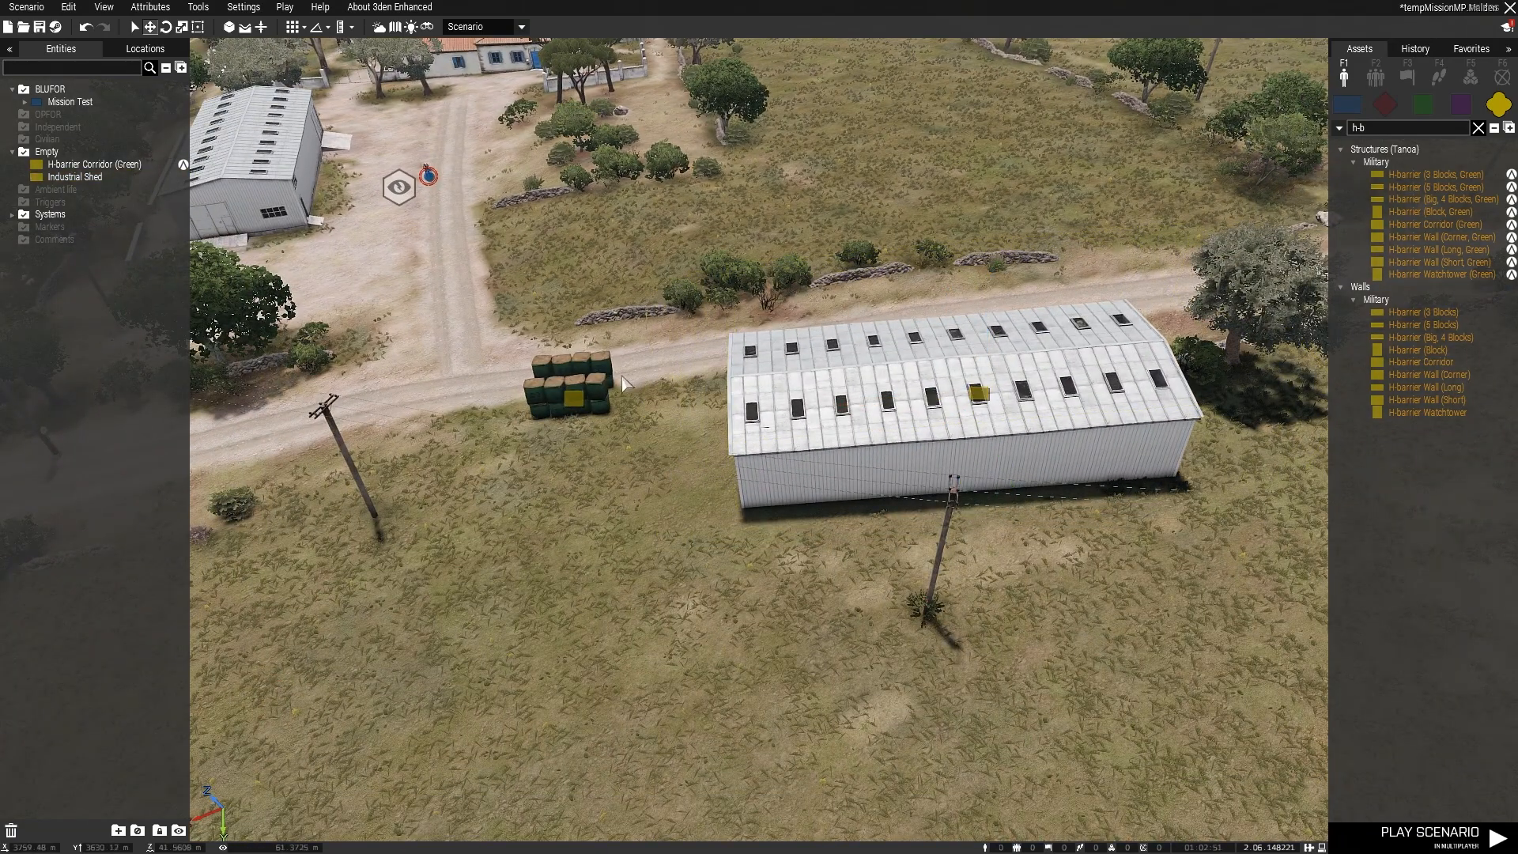
# Step: Toggle Enable Simulation and Enable Damage in the H-barrier Corridor (Green)'s attributes and apply them
pyautogui.rightClick(570, 395)
pyautogui.click(656, 651)
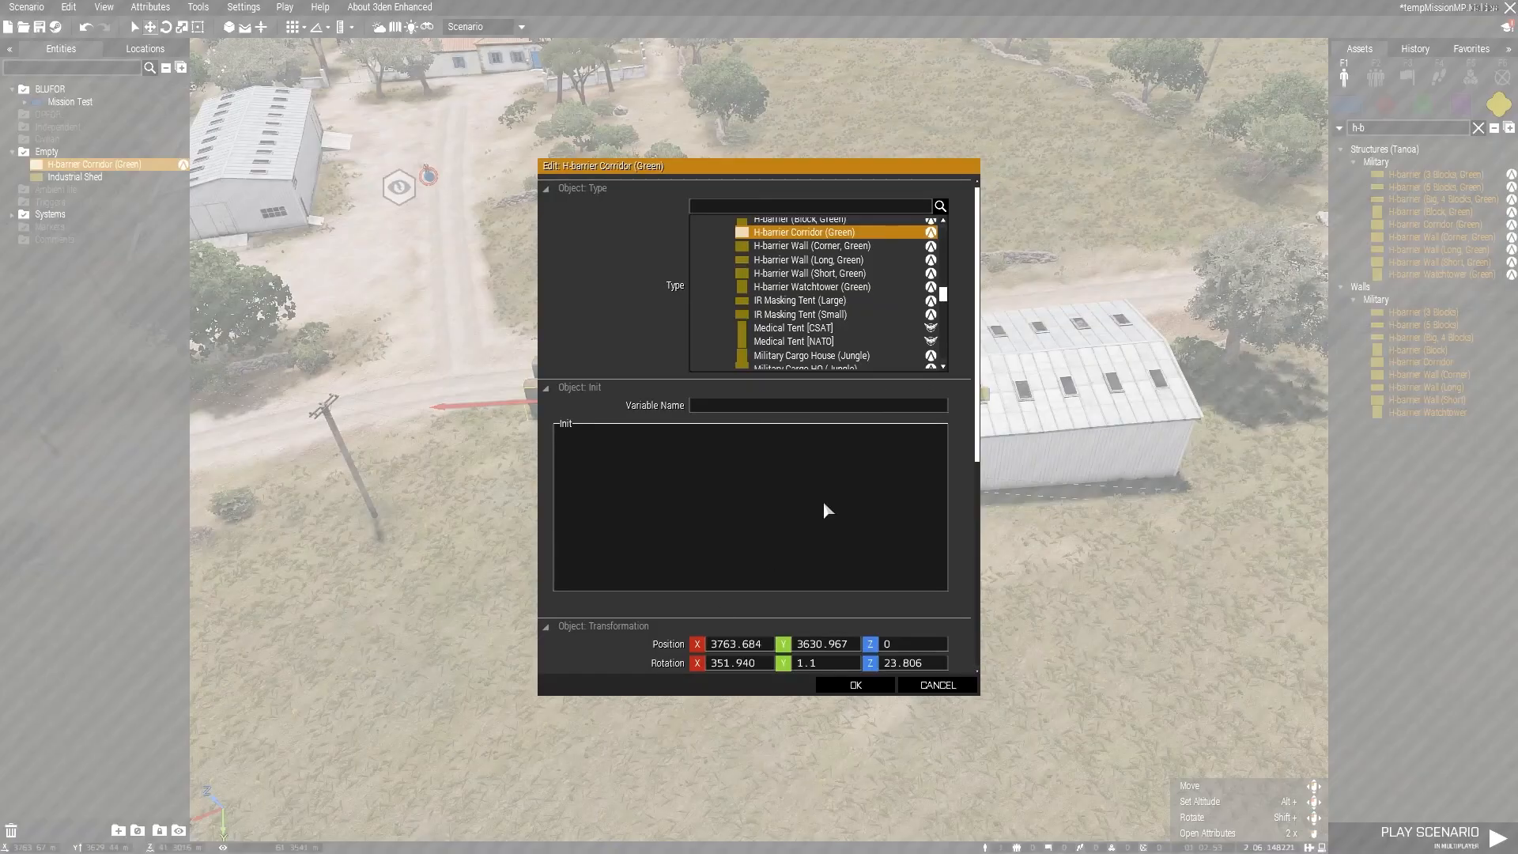
pyautogui.scroll(-5, 823, 500)
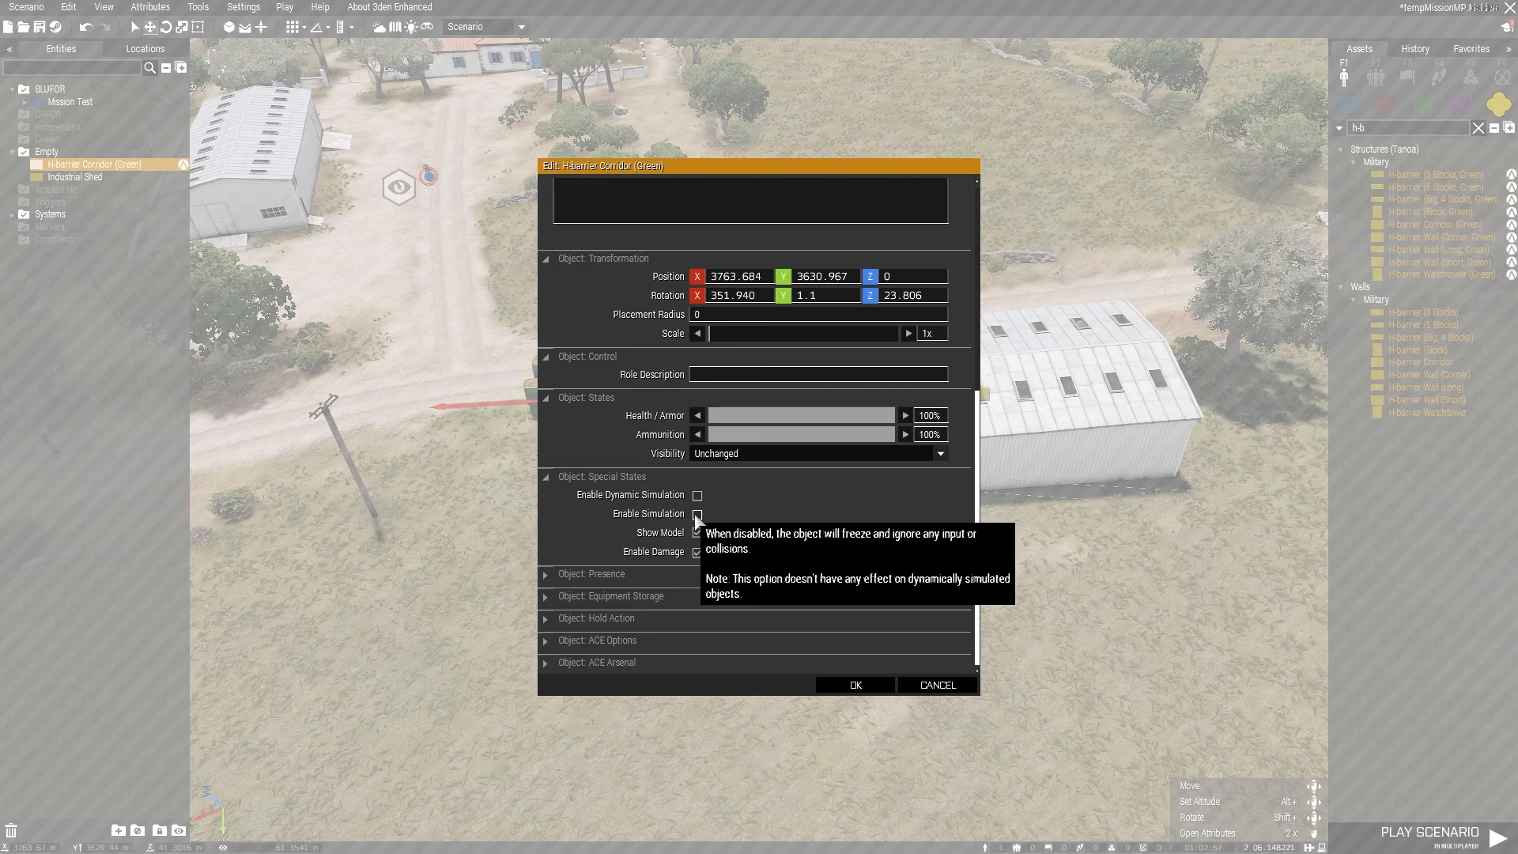
pyautogui.click(697, 515)
pyautogui.click(697, 551)
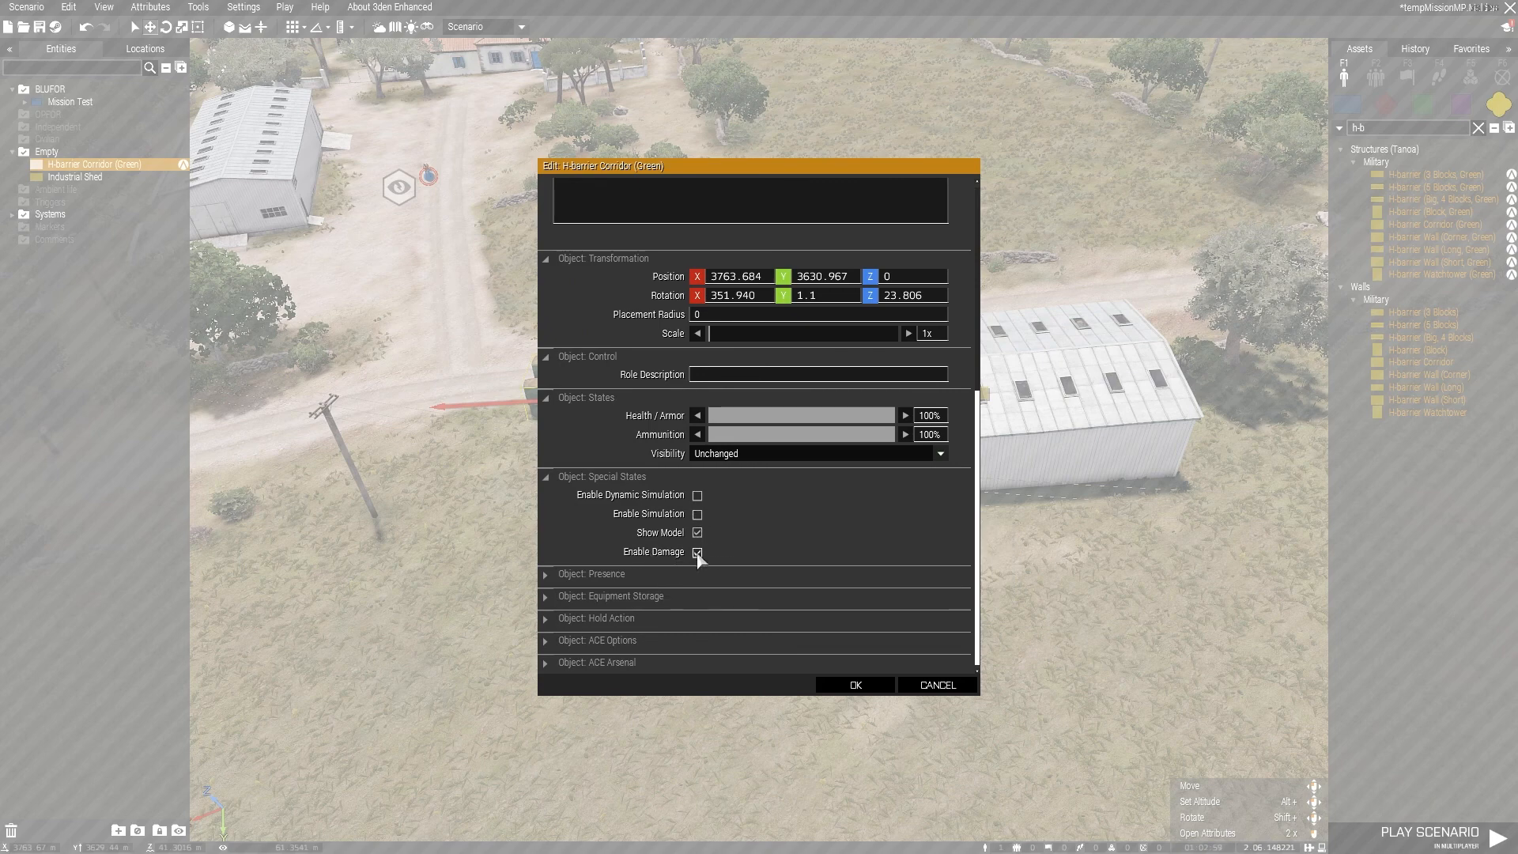
pyautogui.click(857, 686)
pyautogui.scroll(5, 569, 403)
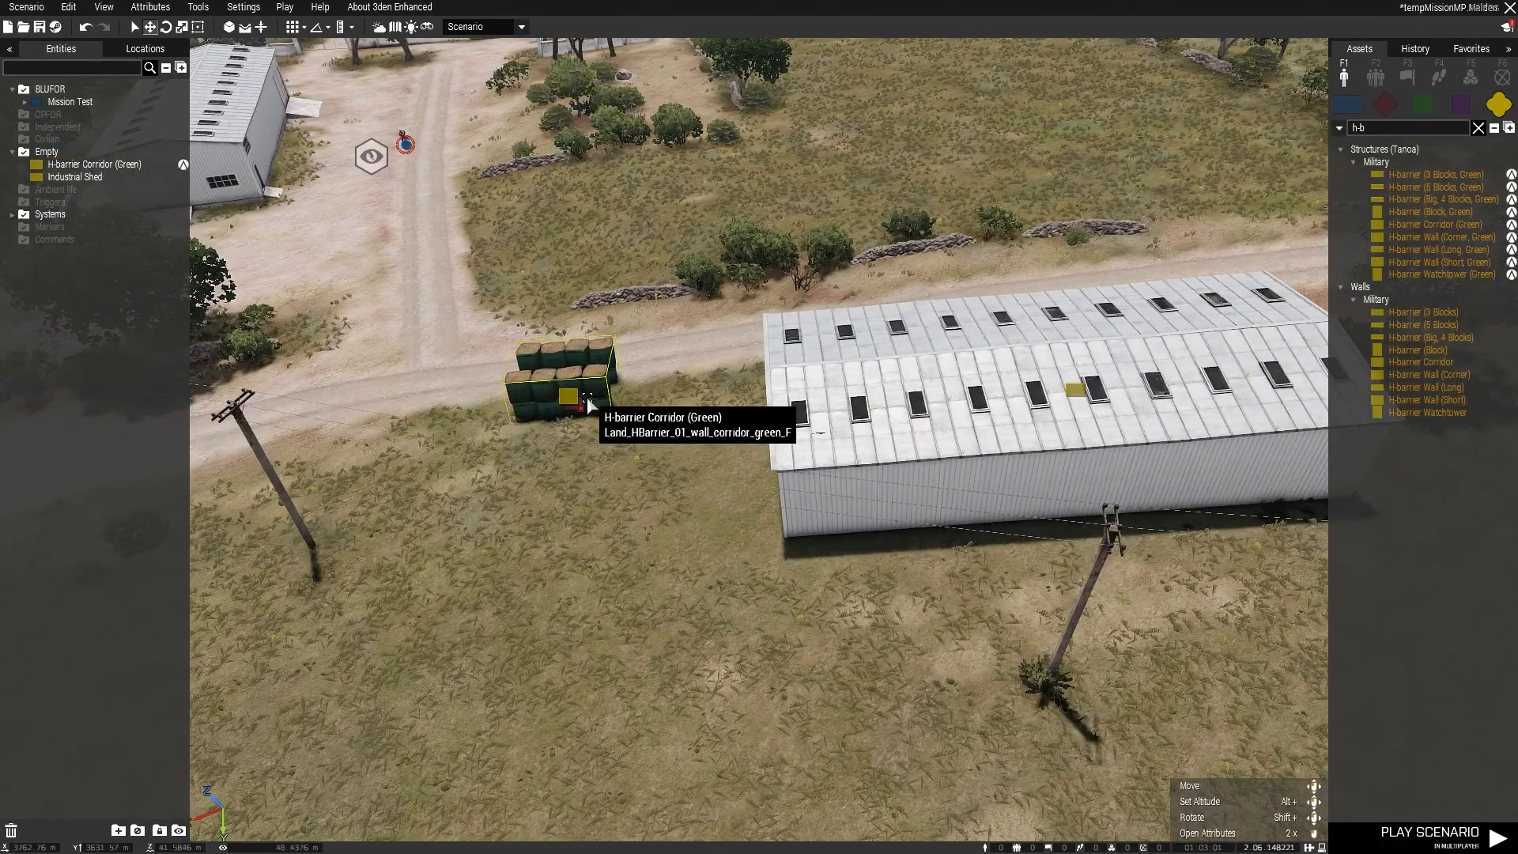
# Step: Toggle only Enable Damage in the H-barrier Corridor (Green)'s attributes, apply it and deselect the object
pyautogui.doubleClick(581, 418)
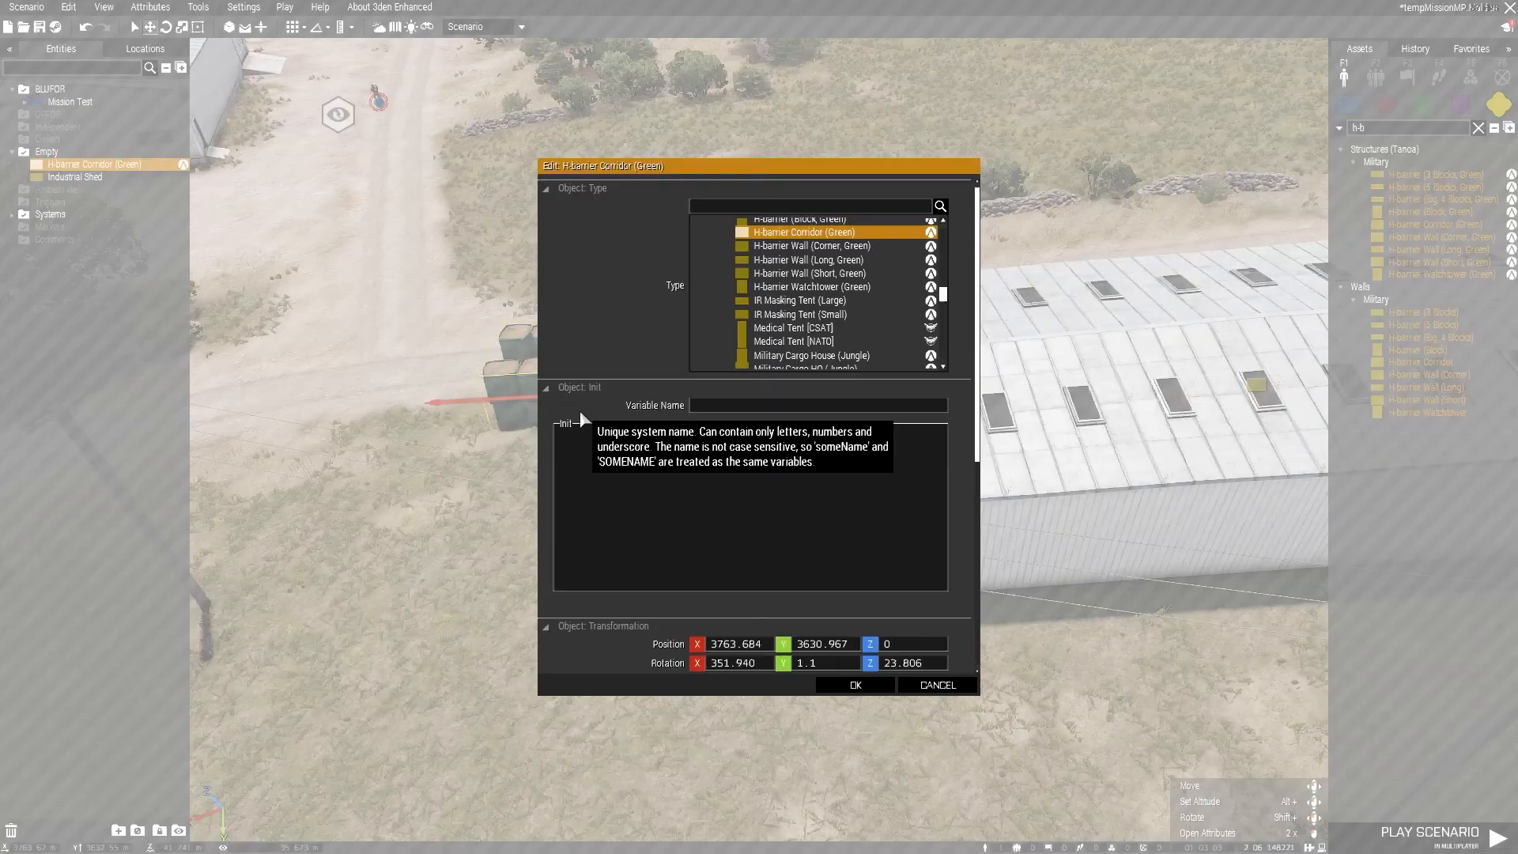
pyautogui.scroll(-10, 822, 585)
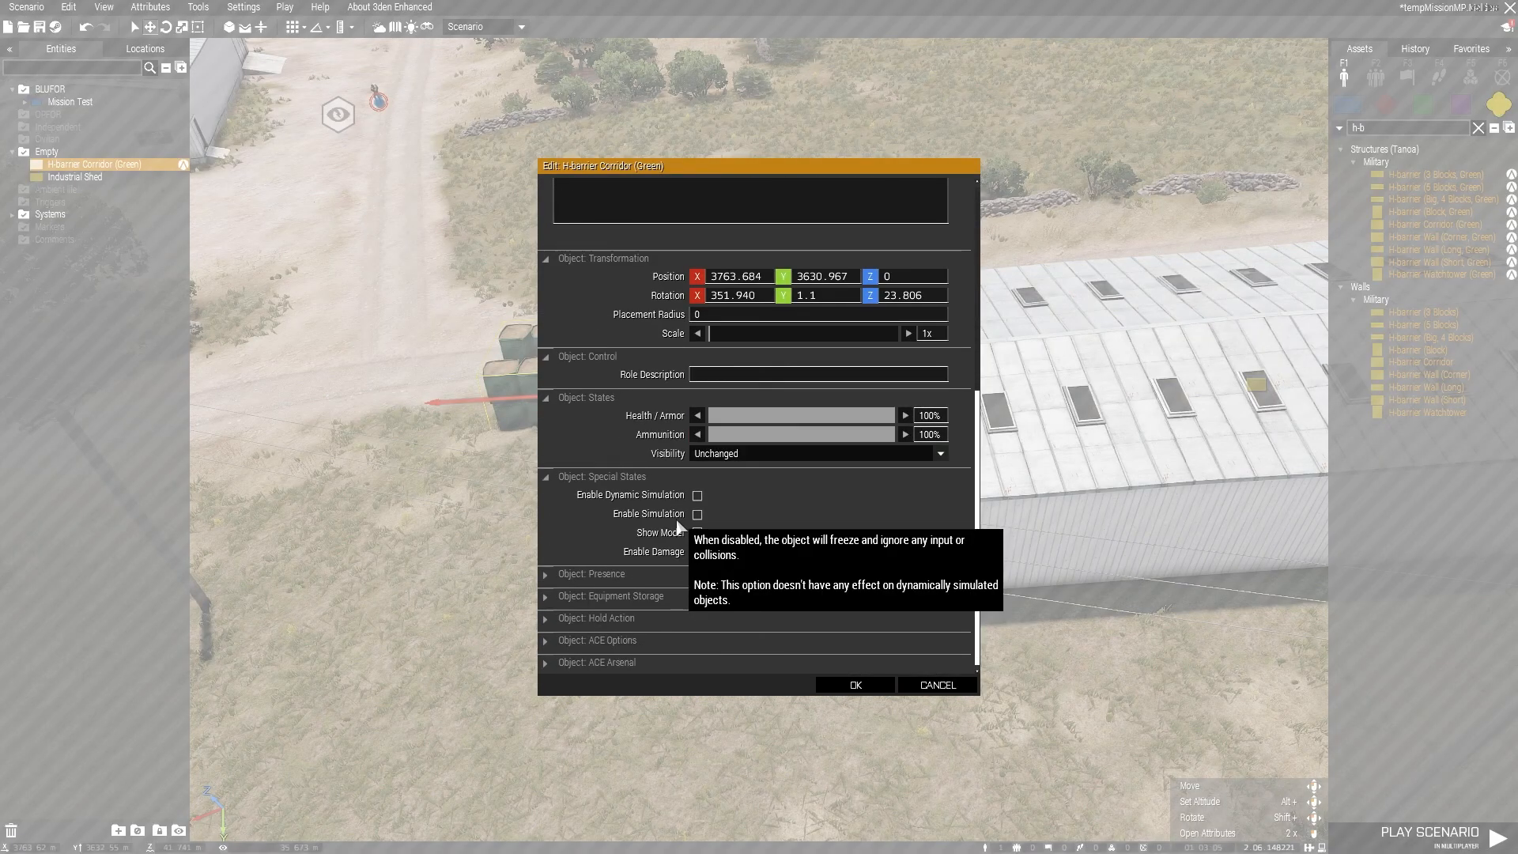
pyautogui.click(698, 552)
pyautogui.click(879, 685)
pyautogui.click(745, 557)
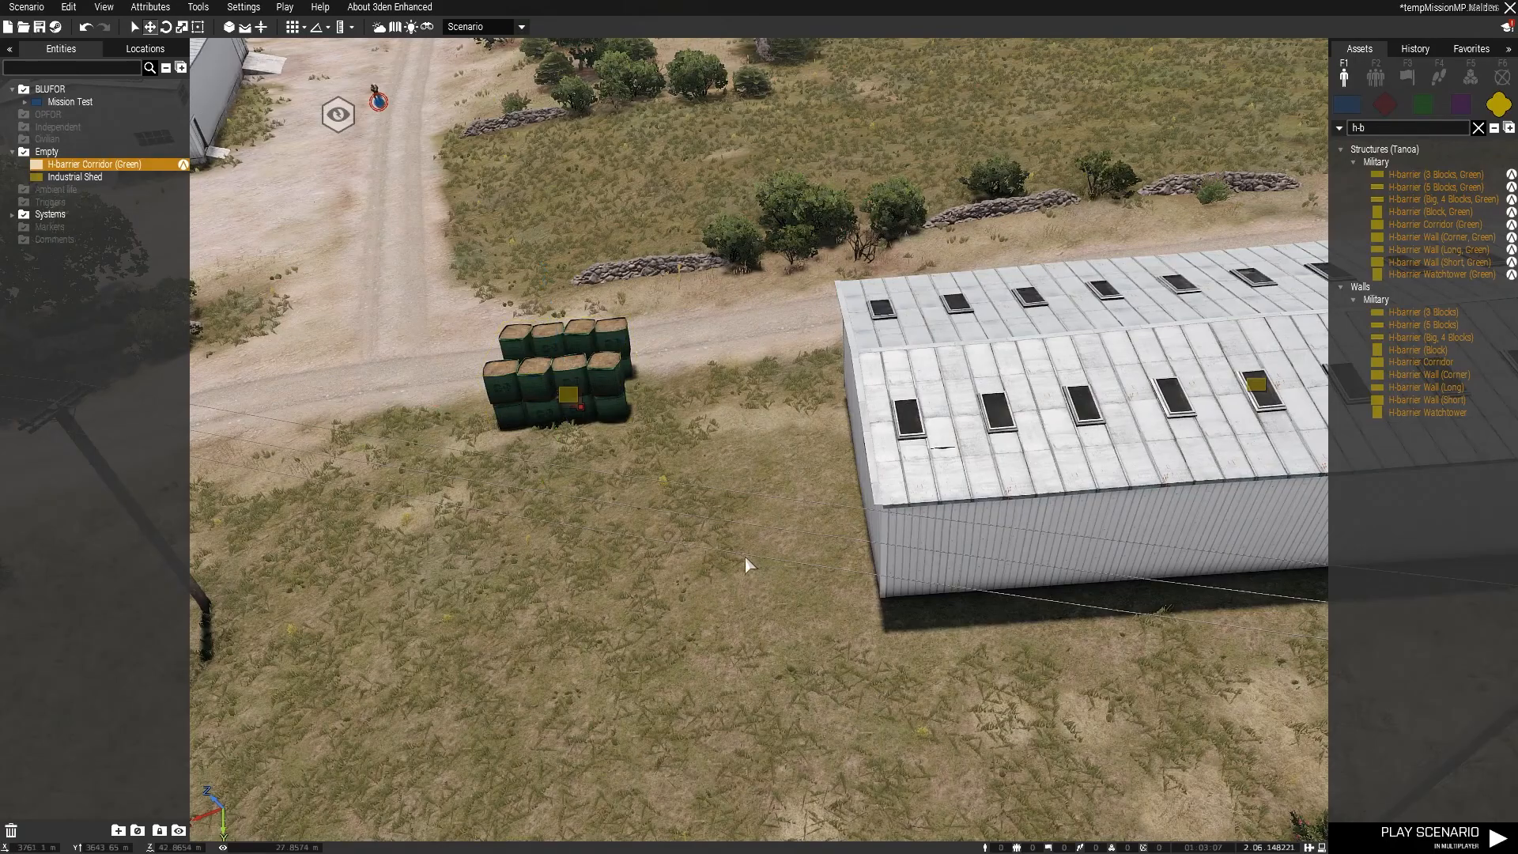
# Step: Review the Industrial Shed's special states and door states in its attributes
pyautogui.scroll(-5, 776, 558)
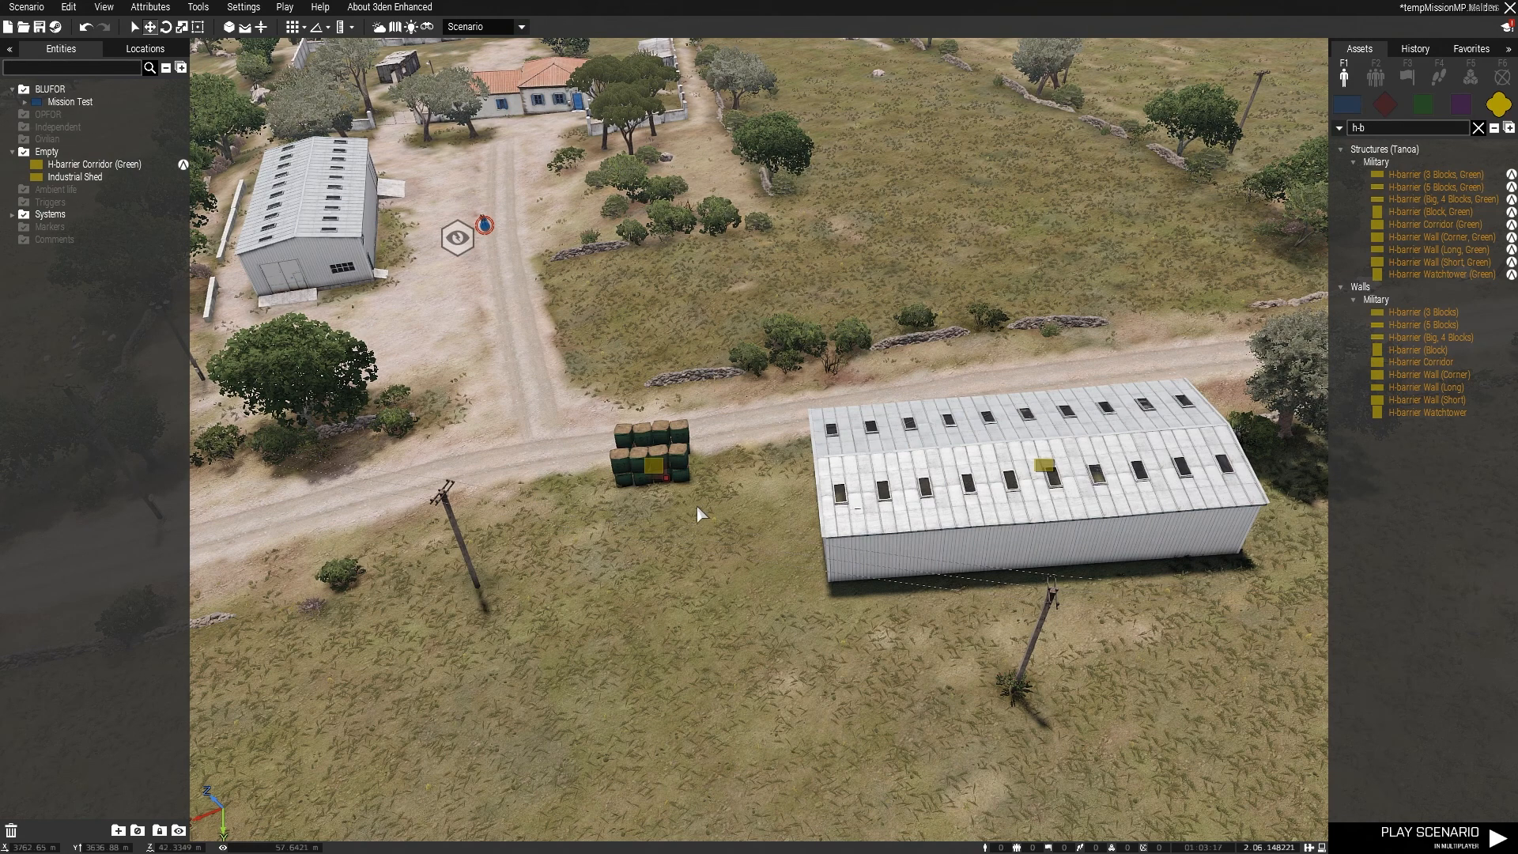
pyautogui.press('d')
pyautogui.moveTo(818, 476)
pyautogui.mouseDown()
pyautogui.moveTo(772, 467)
pyautogui.moveTo(793, 466)
pyautogui.mouseUp()
pyautogui.doubleClick(842, 475)
pyautogui.scroll(-5, 841, 476)
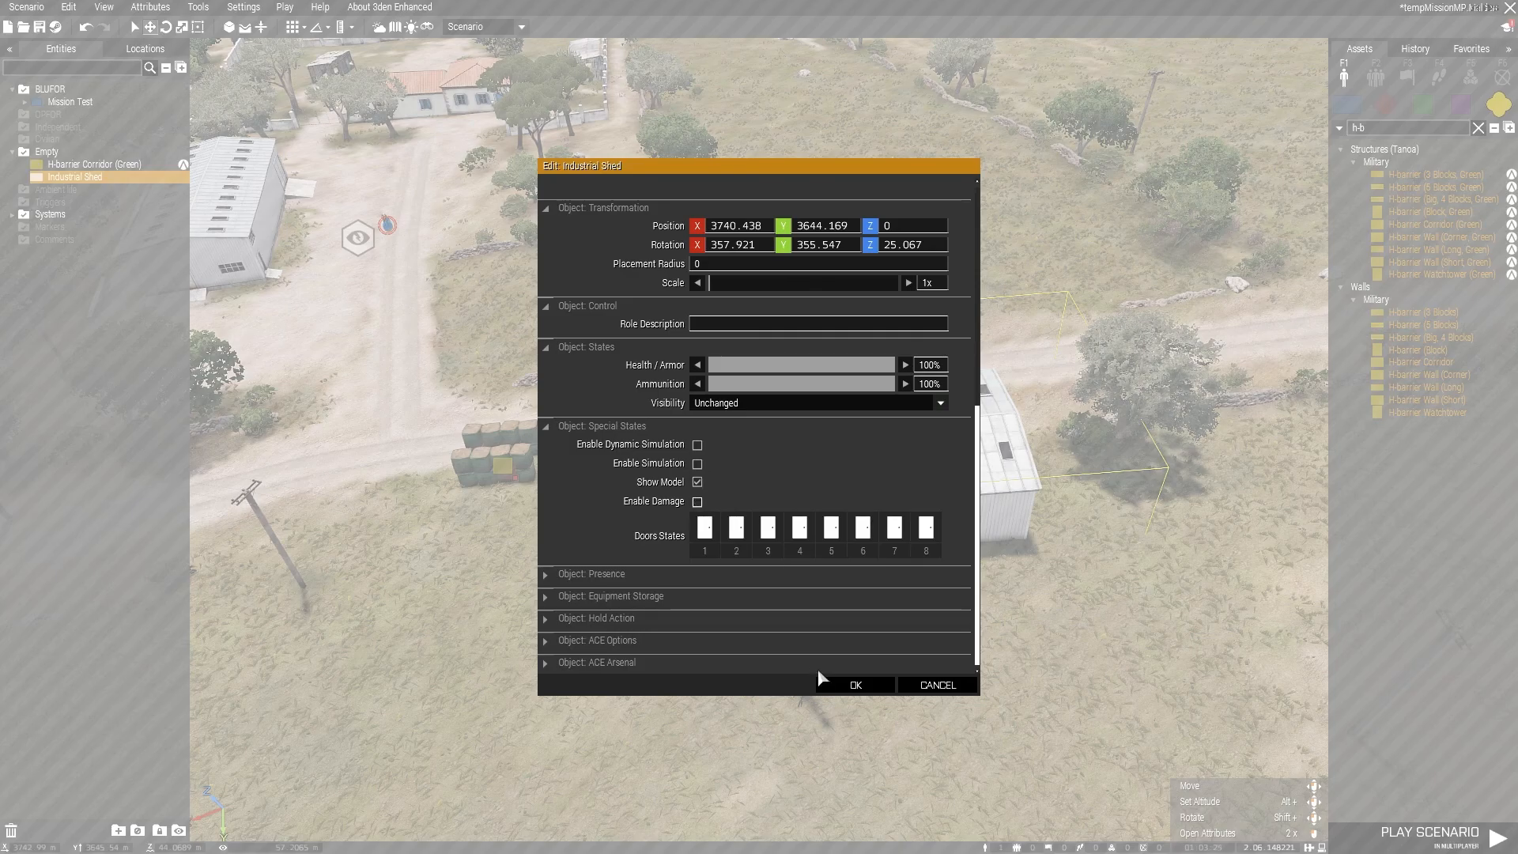
pyautogui.click(847, 685)
# Step: Try to turn on Enable Simulation in the Industrial Shed's attributes
pyautogui.press('w')
pyautogui.press('d')
pyautogui.moveTo(910, 551); pyautogui.dragTo(561, 534, button='right')
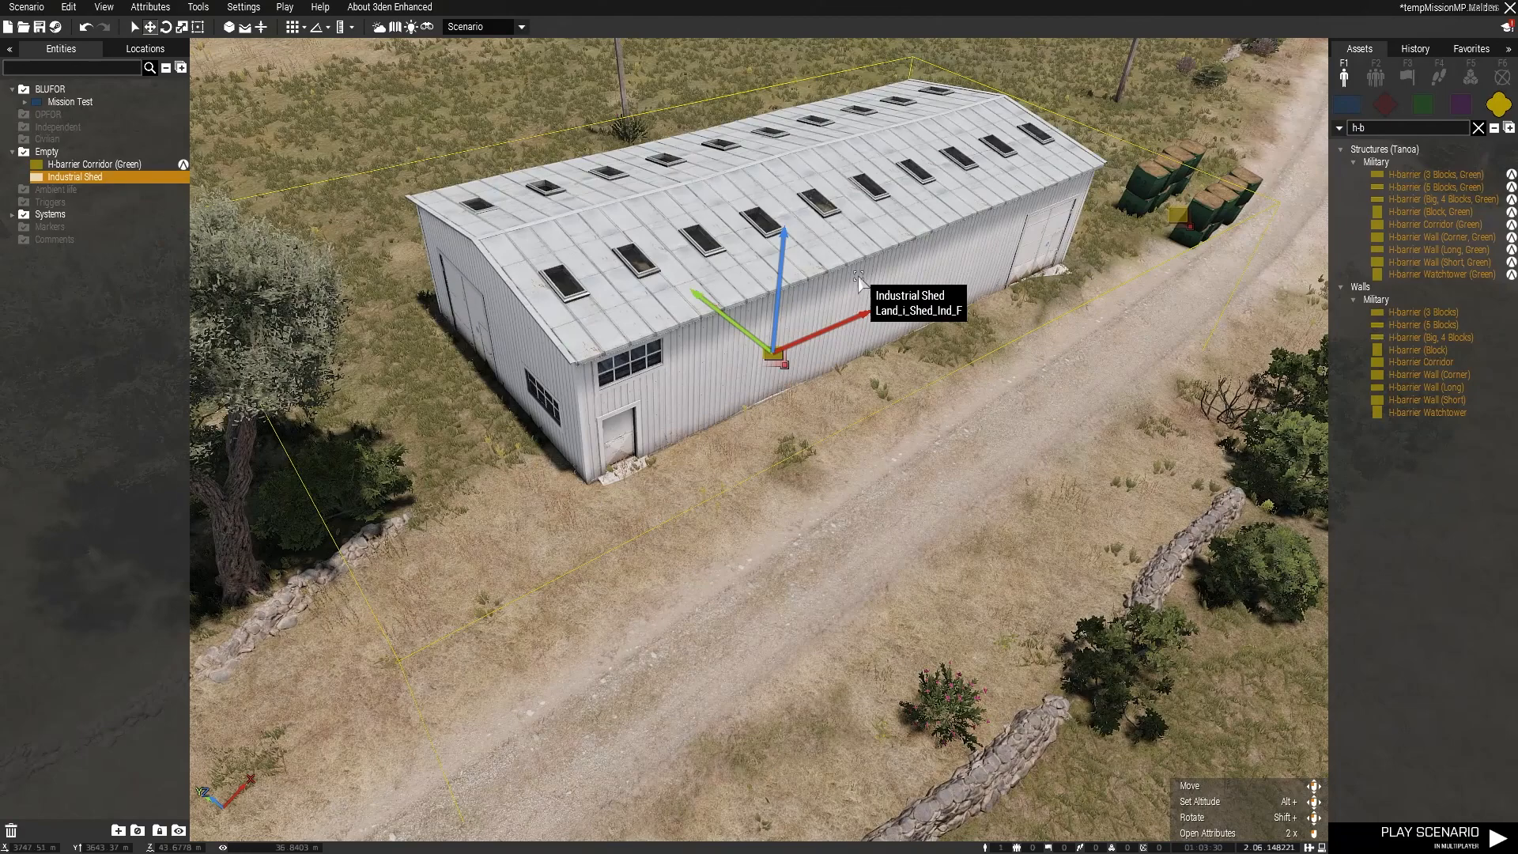
pyautogui.rightClick(772, 355)
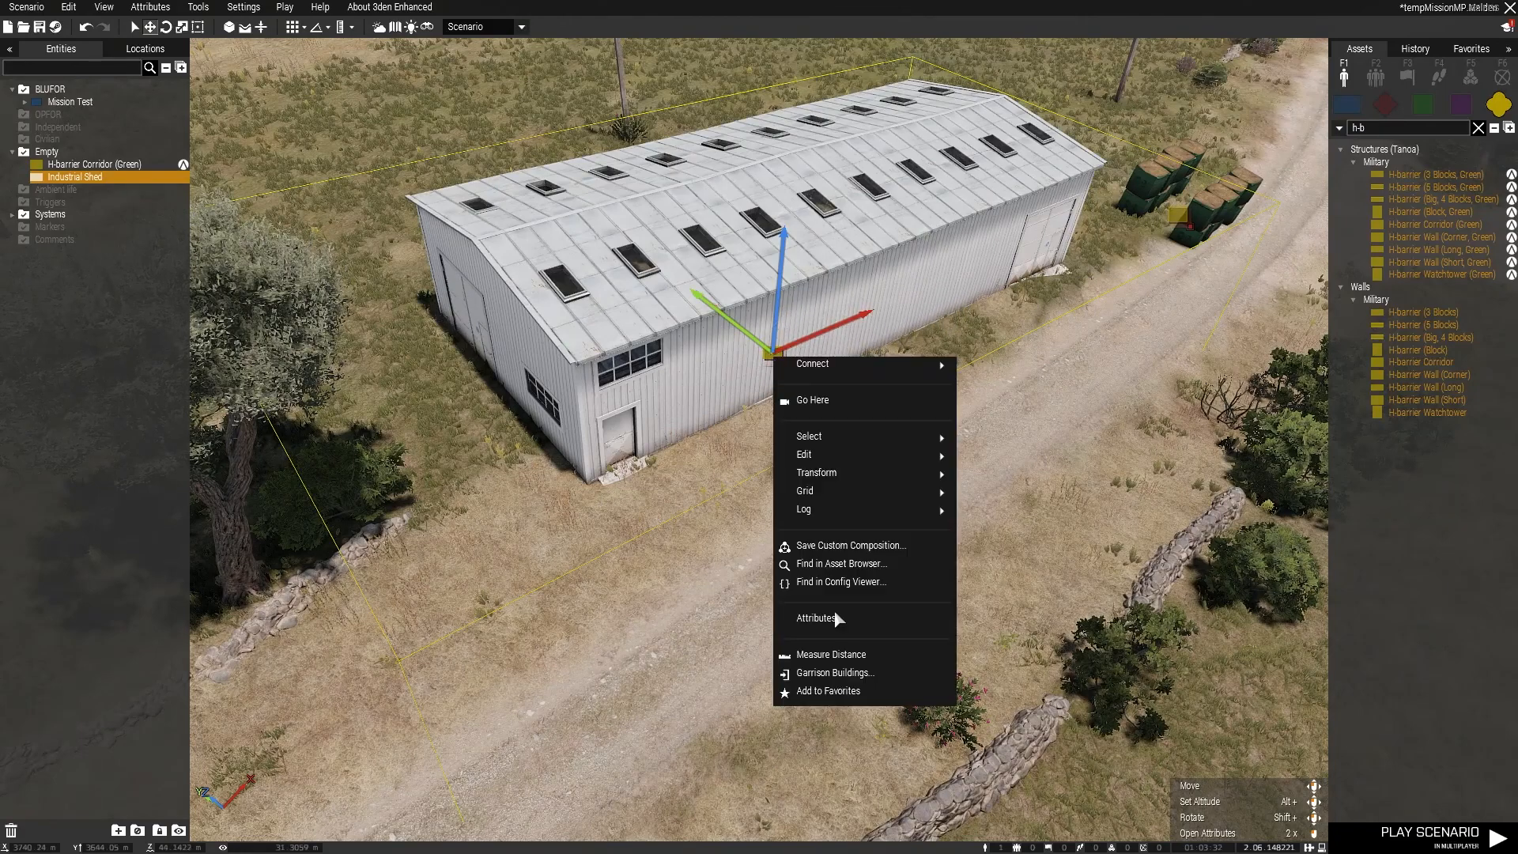
pyautogui.click(818, 618)
pyautogui.scroll(-5, 830, 589)
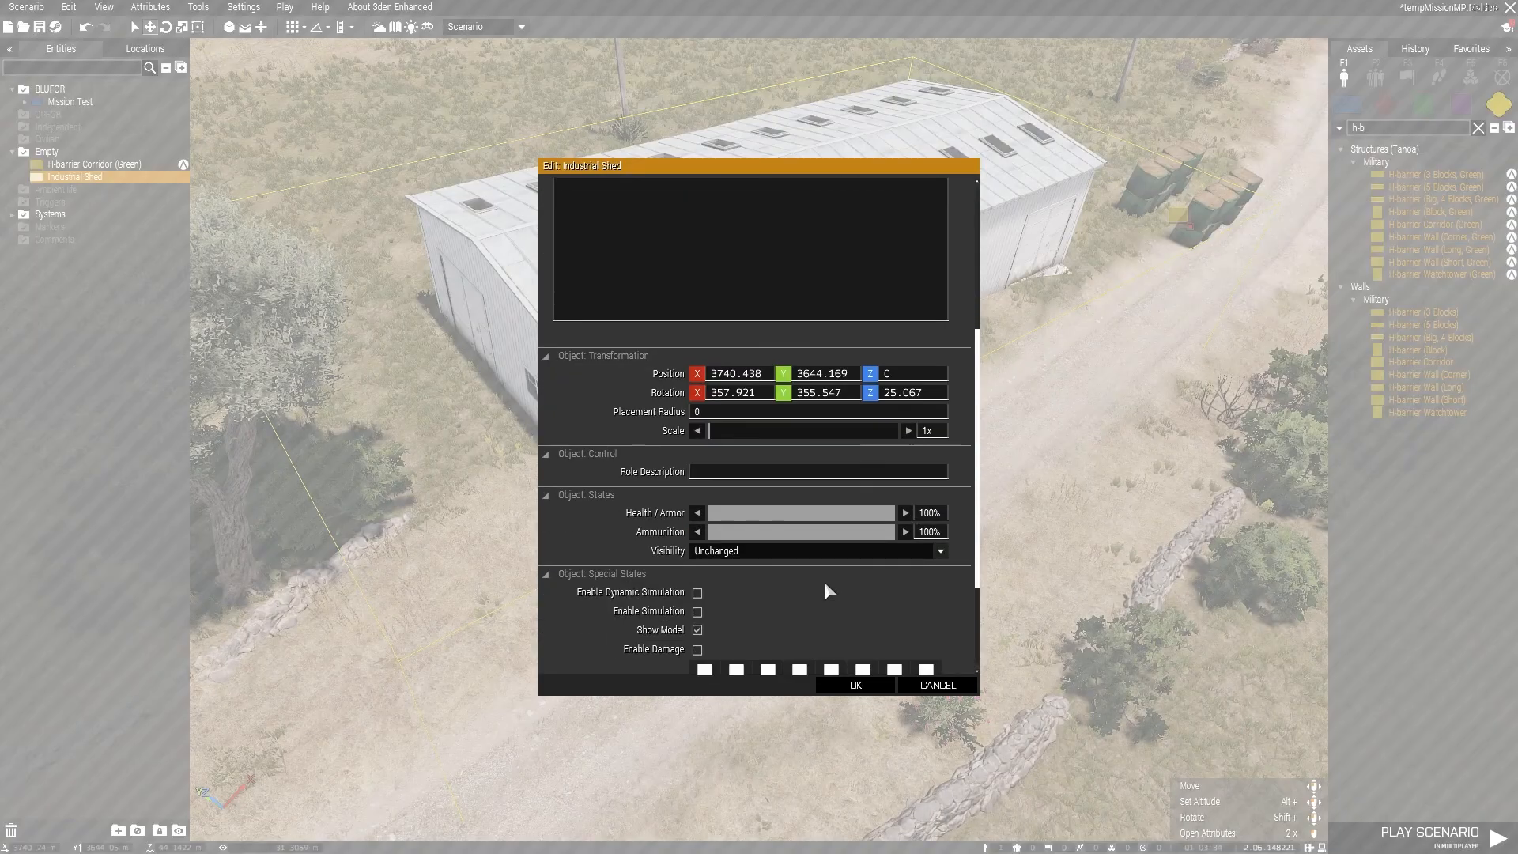
pyautogui.scroll(-3, 826, 585)
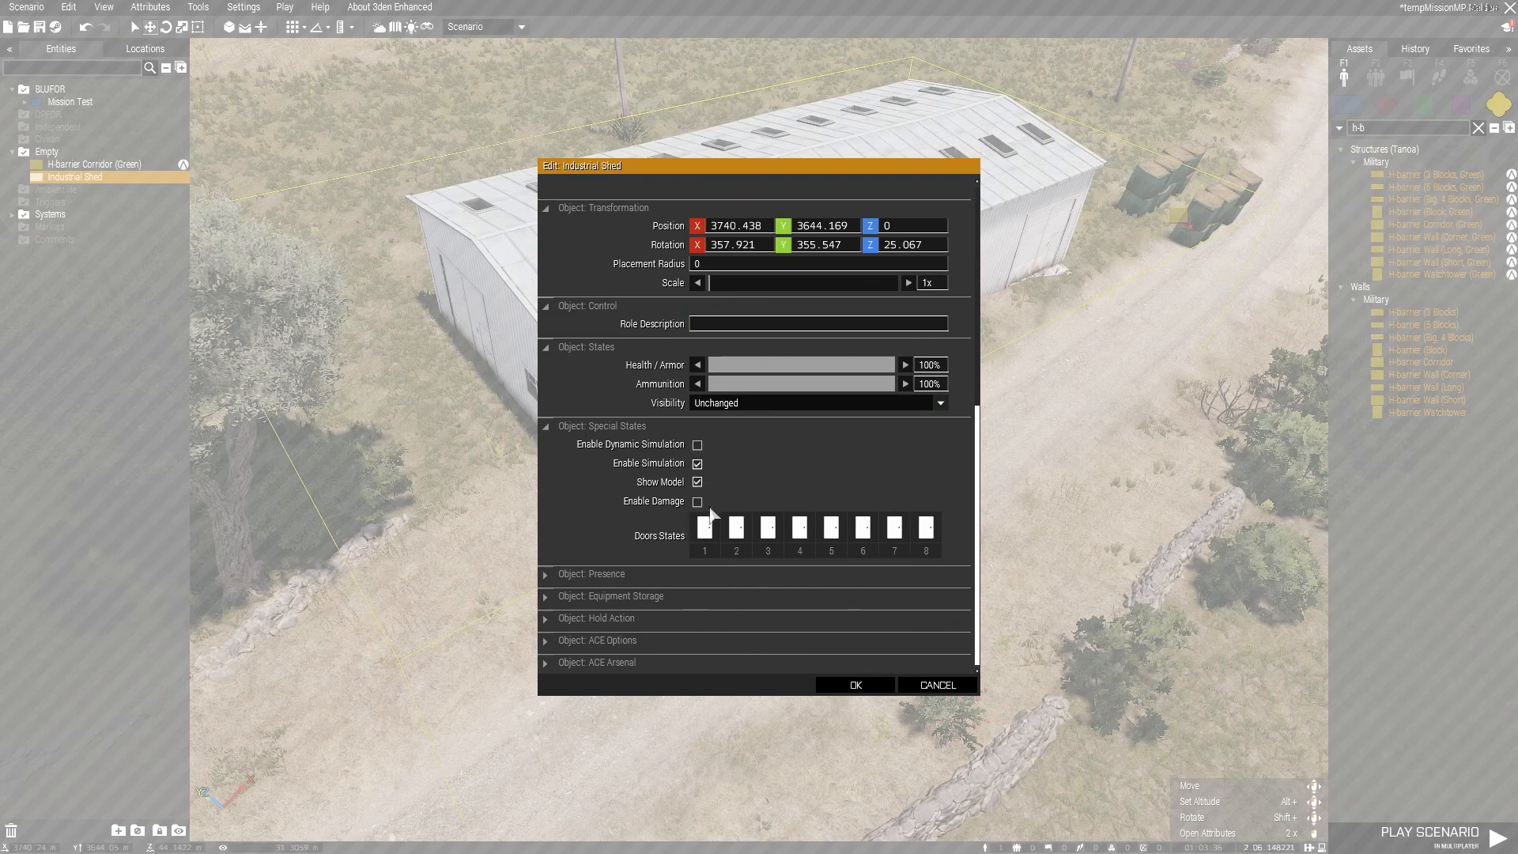
pyautogui.click(855, 685)
# Step: In the Industrial Shed's attributes, set doors 1 and 3 to Locked and door 2 to open
pyautogui.rightClick(773, 355)
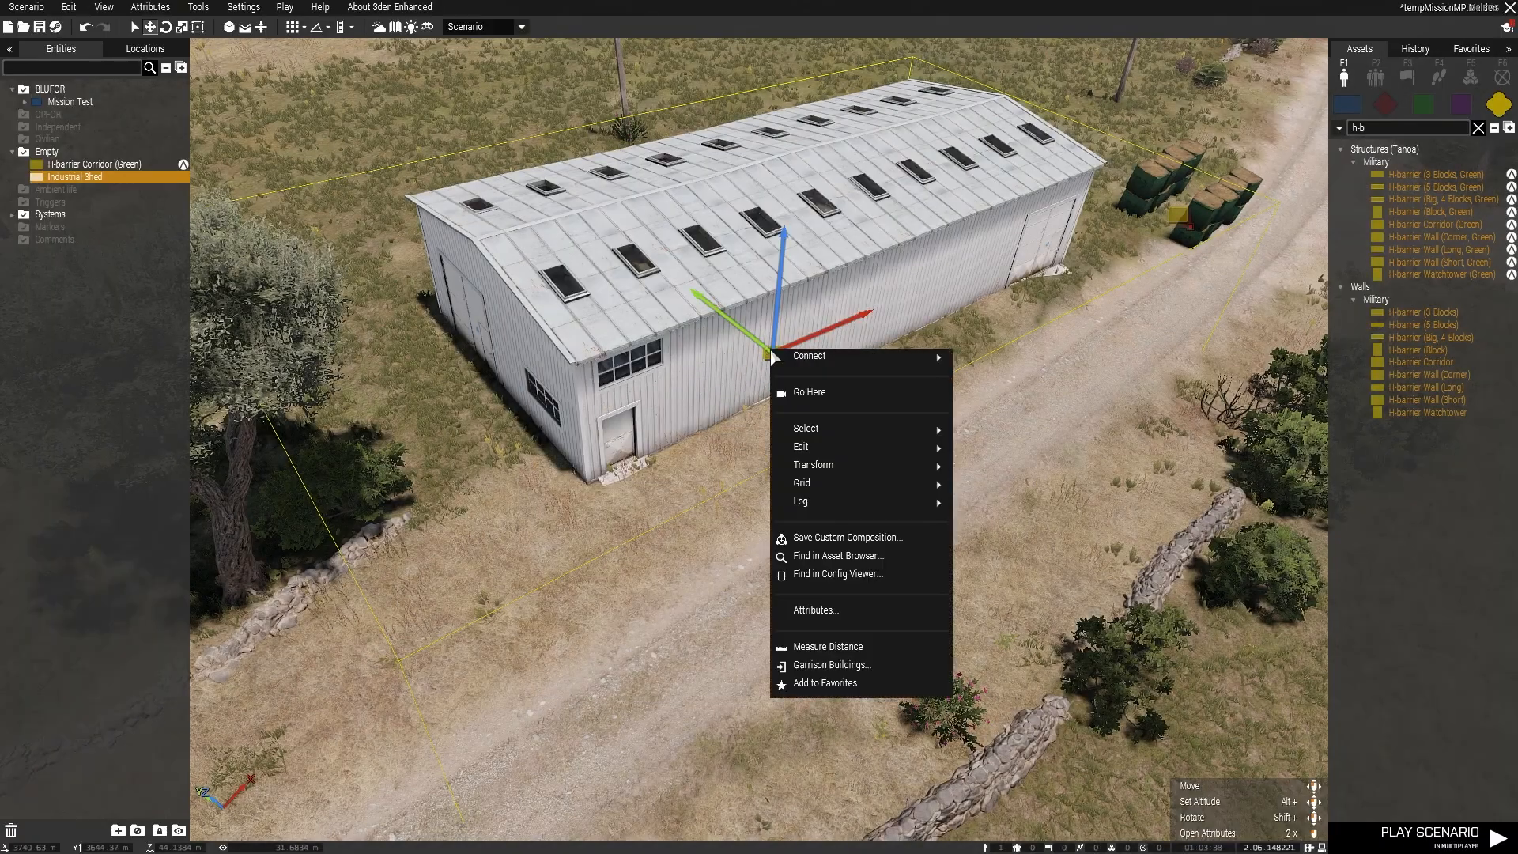
pyautogui.click(799, 610)
pyautogui.scroll(-5, 728, 603)
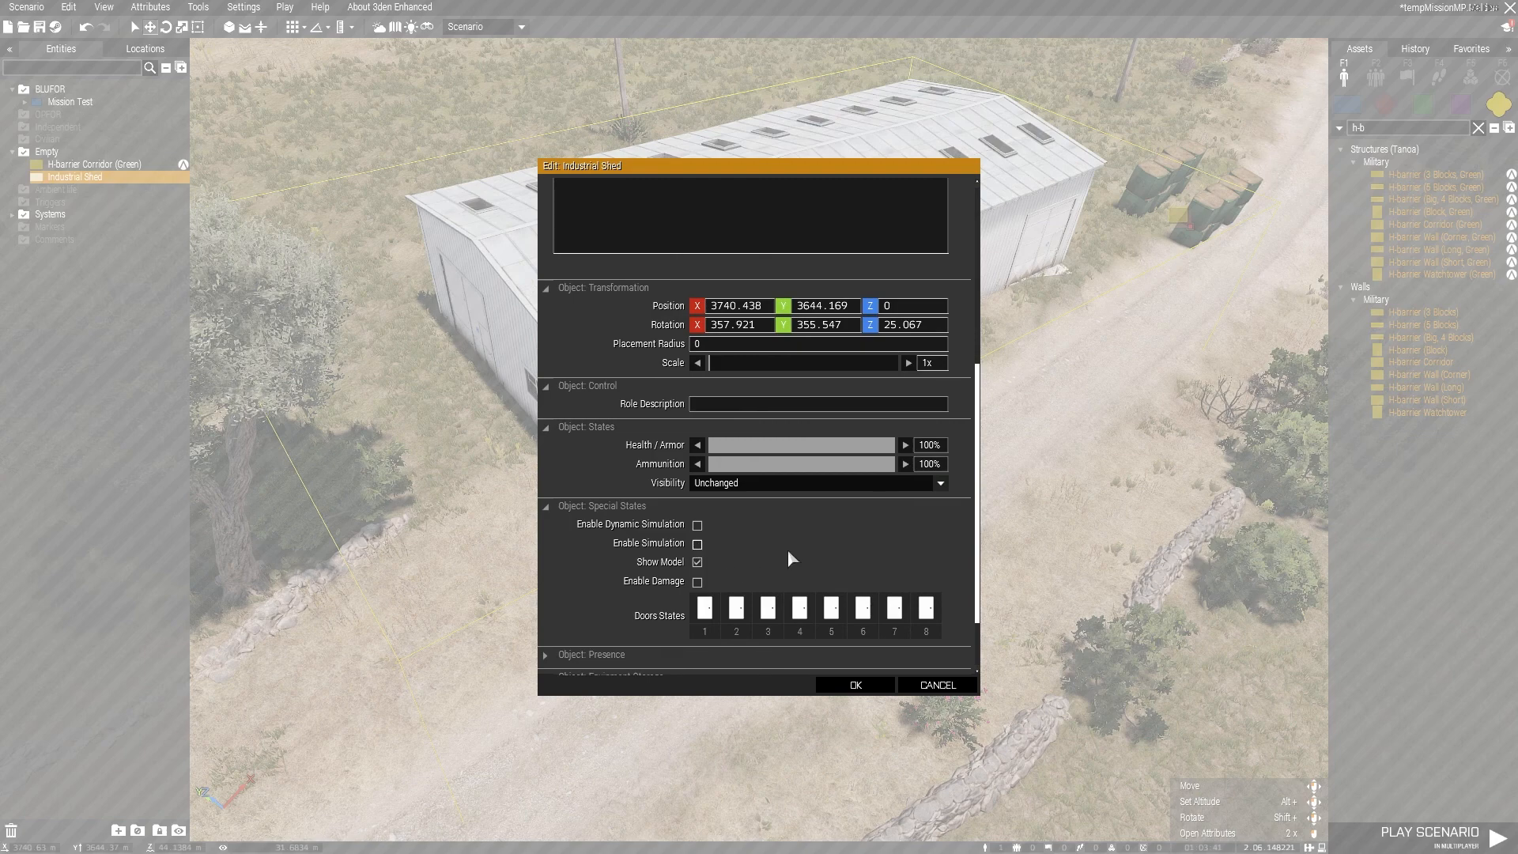
pyautogui.click(704, 615)
pyautogui.click(739, 612)
pyautogui.click(740, 617)
pyautogui.click(738, 616)
pyautogui.click(737, 617)
pyautogui.click(771, 607)
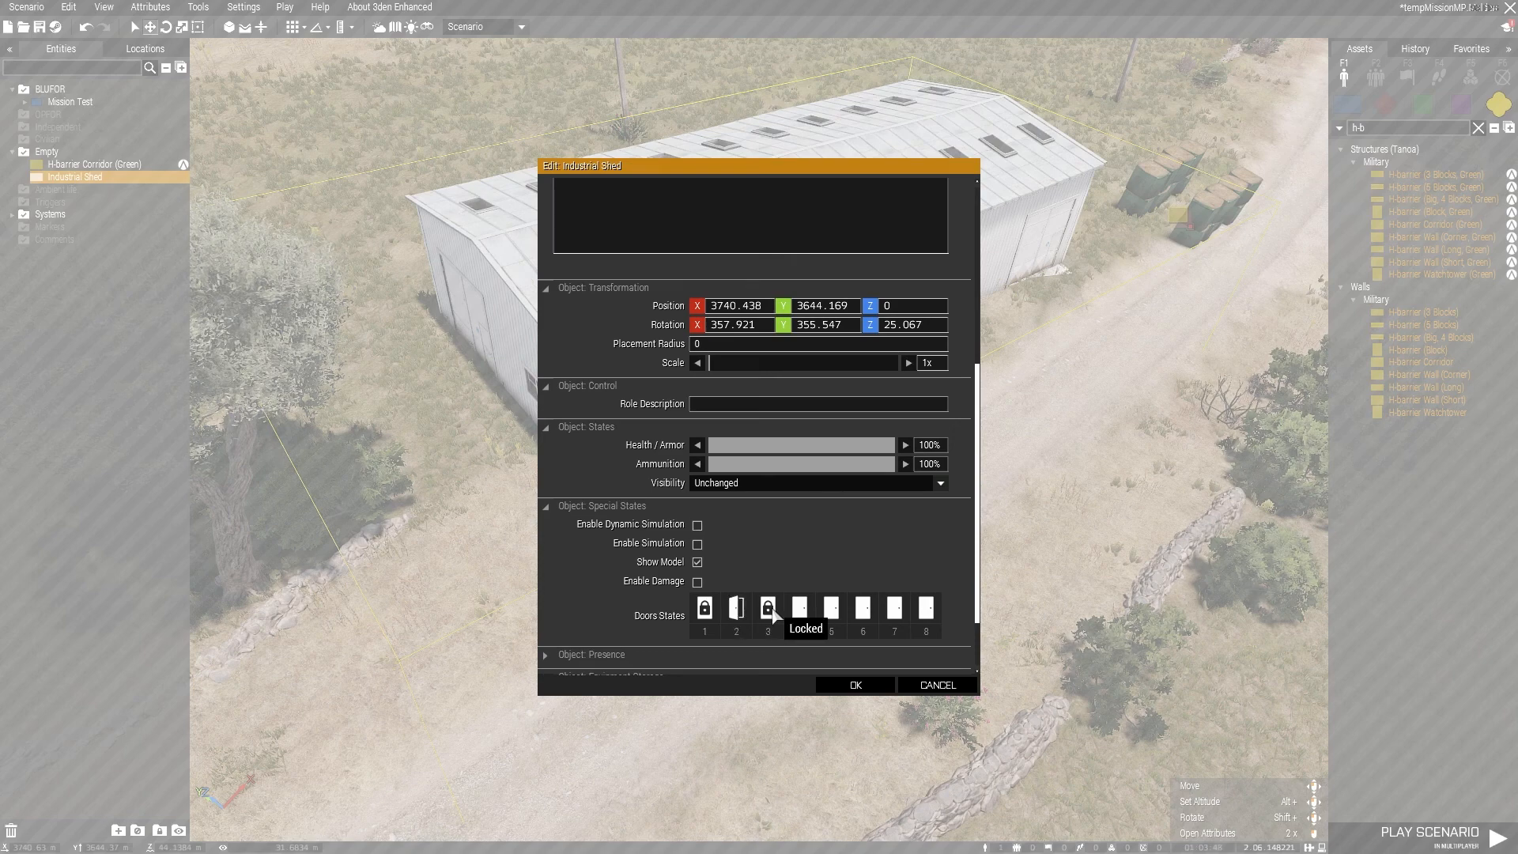
# Step: Set the Industrial Shed's doors 4 to 8 to open and apply the attributes
pyautogui.click(796, 604)
pyautogui.click(796, 603)
pyautogui.click(834, 612)
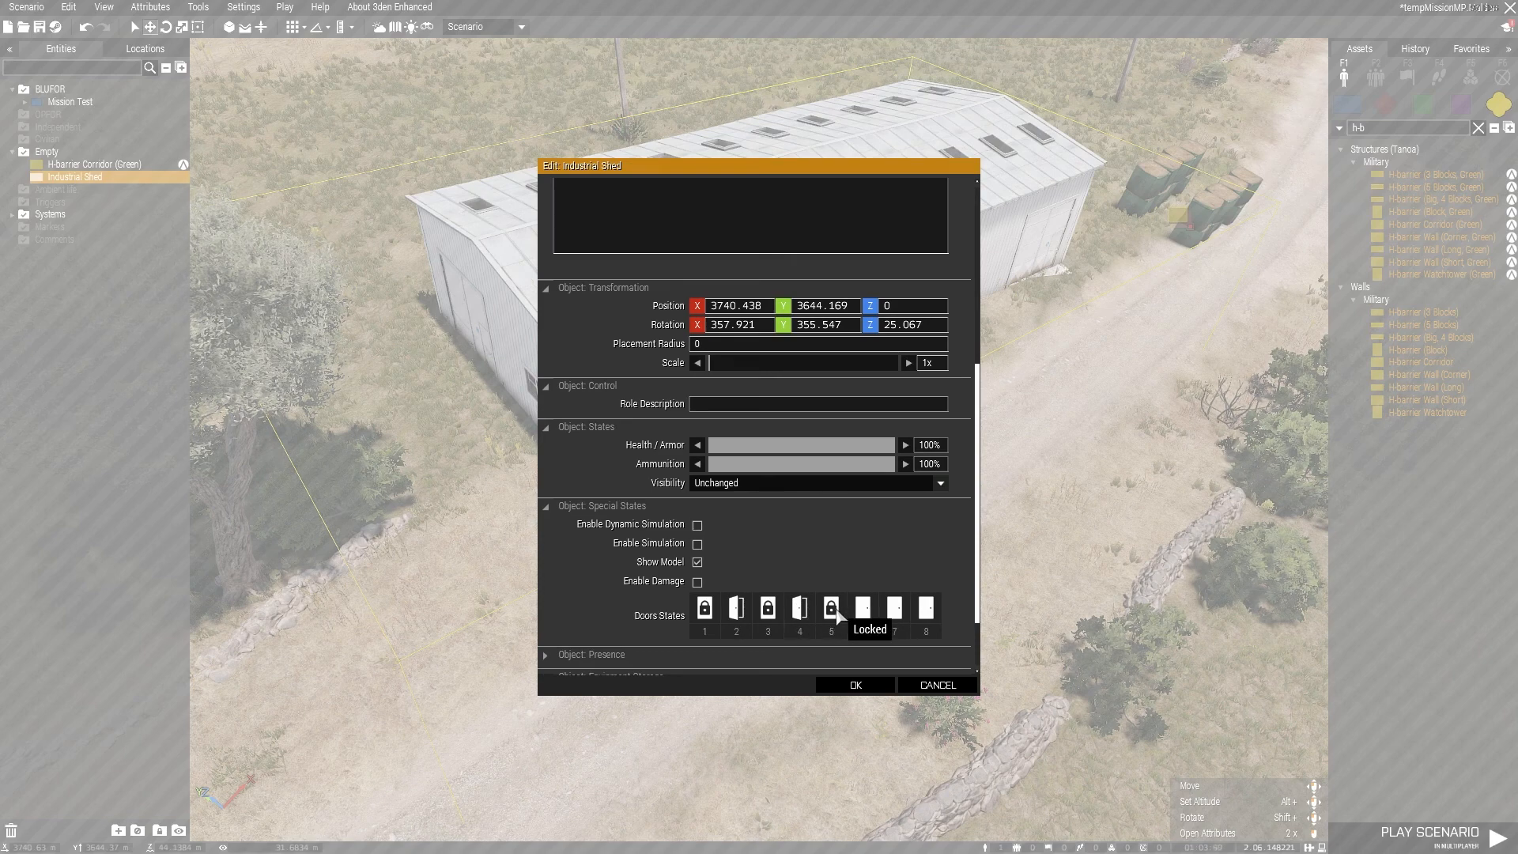
pyautogui.click(865, 610)
pyautogui.click(894, 609)
pyautogui.click(894, 609)
pyautogui.click(924, 613)
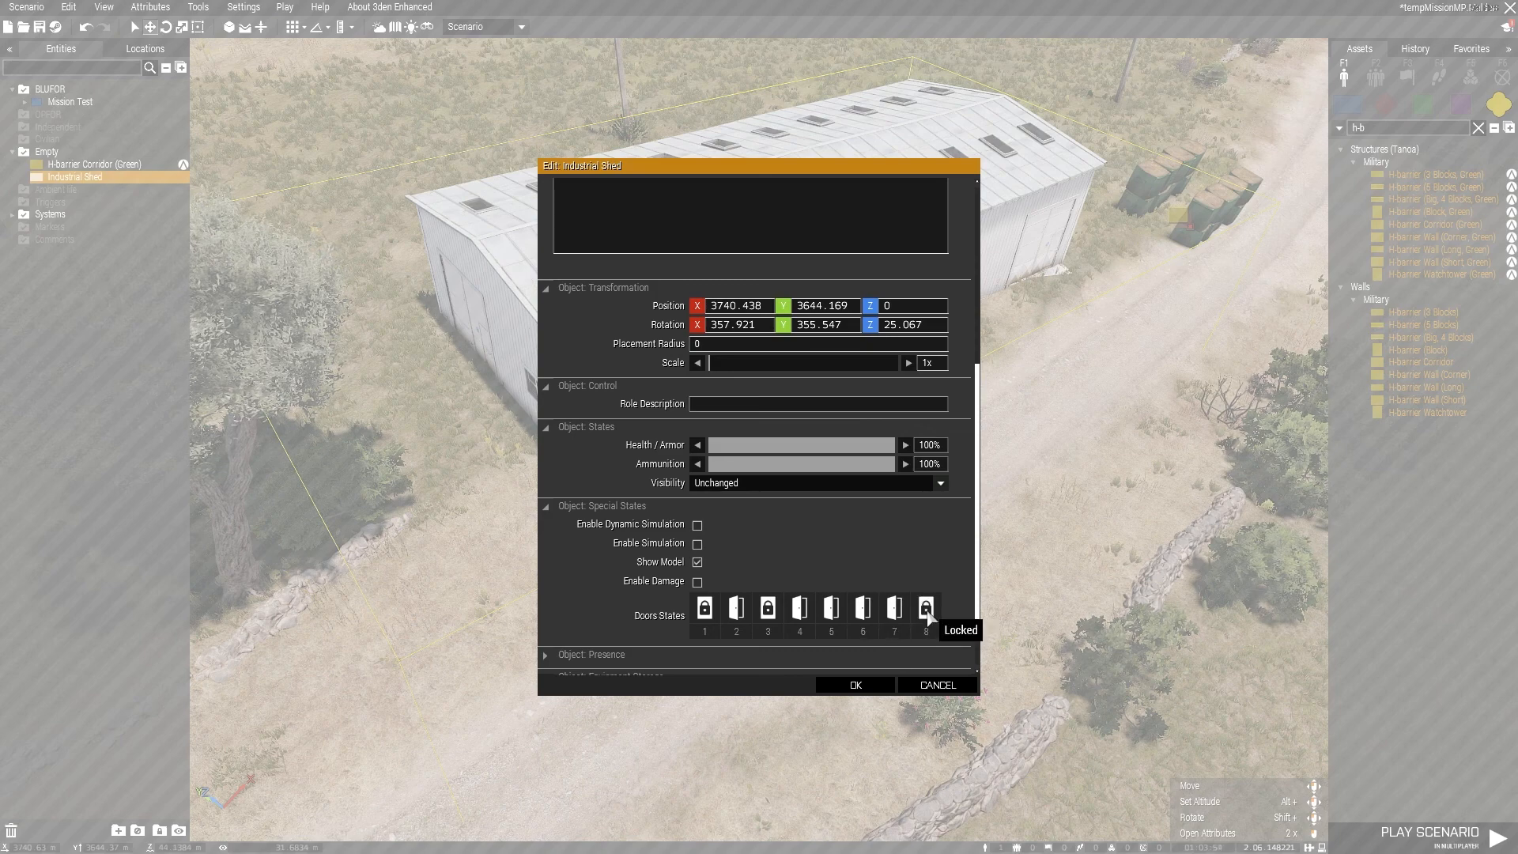
pyautogui.click(924, 612)
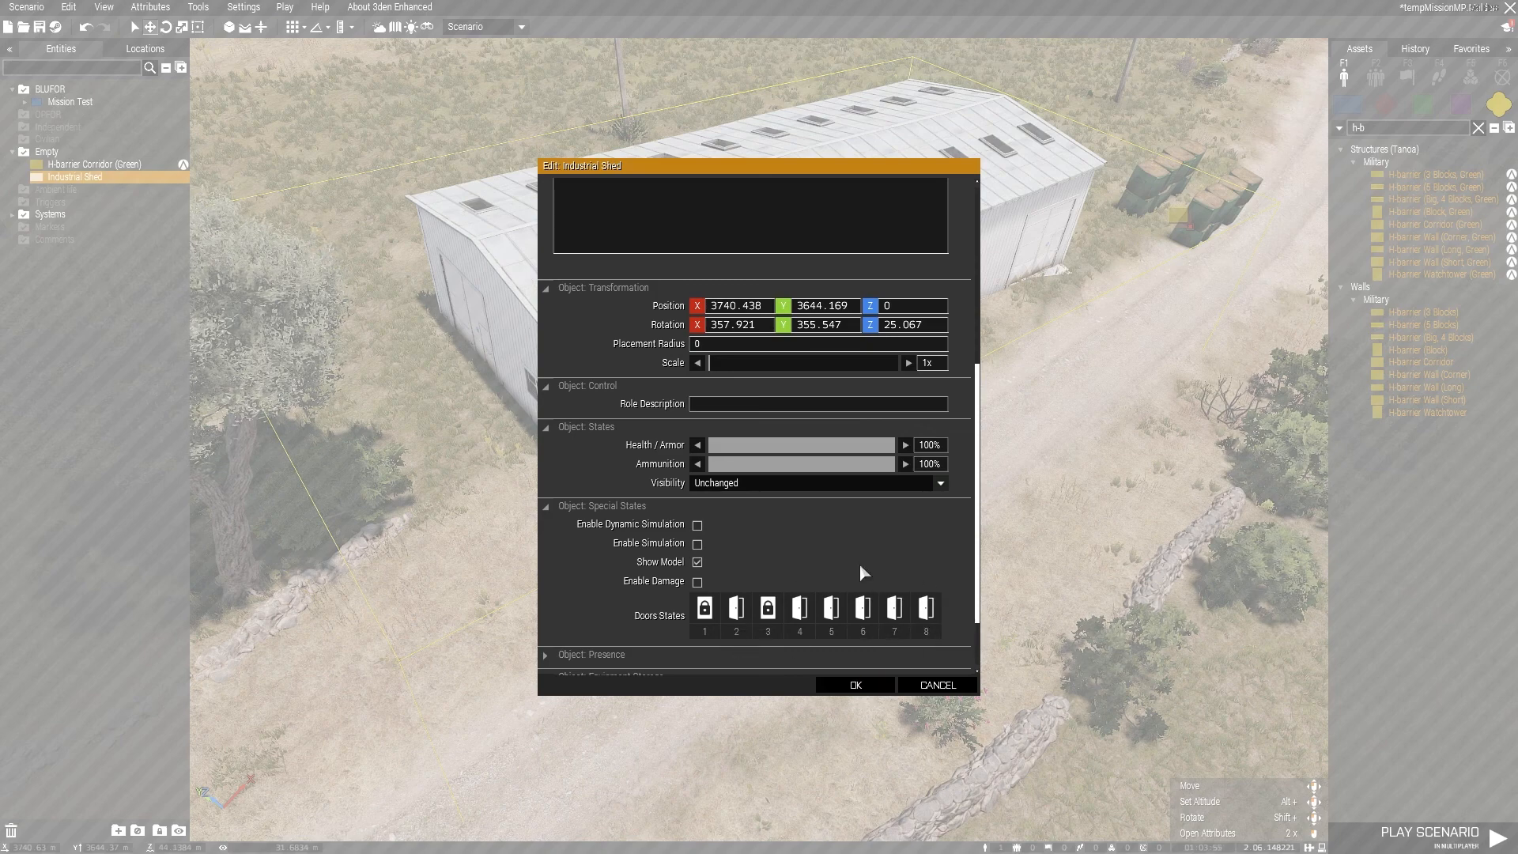
pyautogui.click(855, 685)
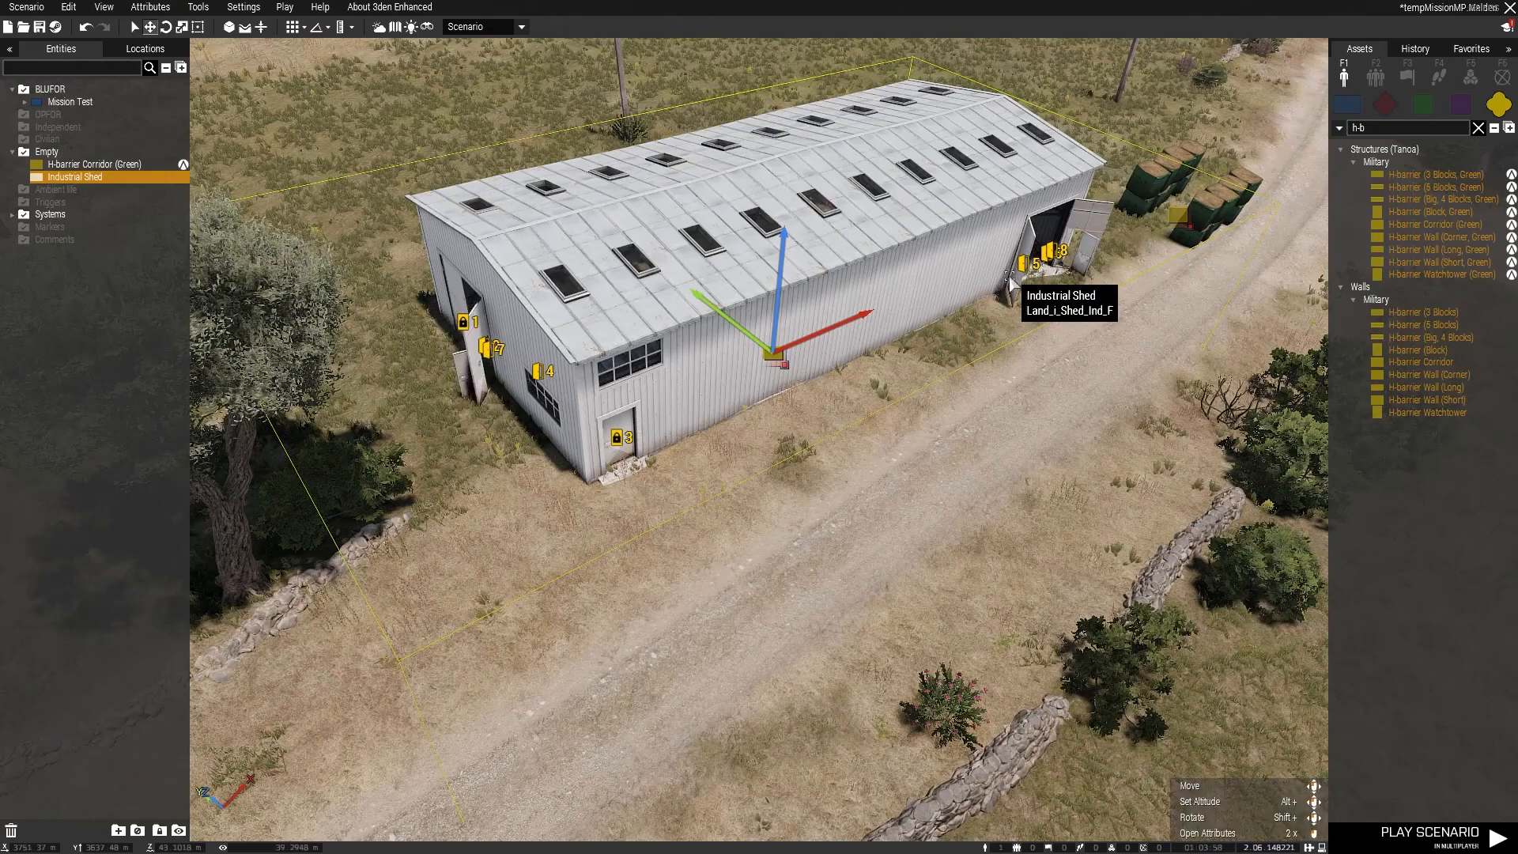
# Step: Inspect the Industrial Shed's doors from outside and examine its Equipment Storage attributes without applying changes
pyautogui.press('a')
pyautogui.moveTo(690, 436); pyautogui.dragTo(890, 457, button='right')
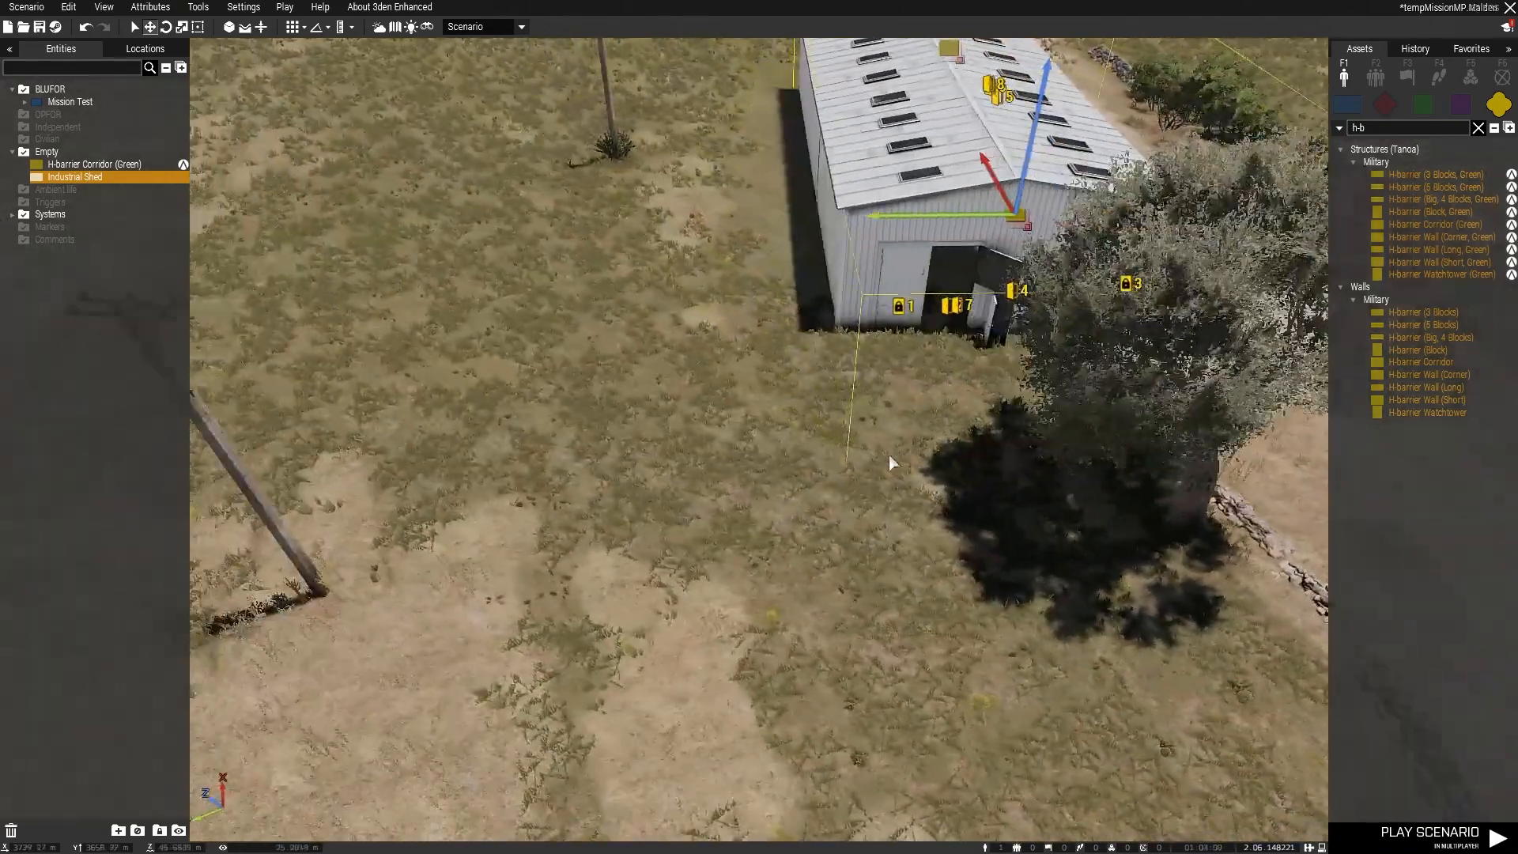
pyautogui.press('d')
pyautogui.moveTo(893, 323); pyautogui.dragTo(656, 340, button='right')
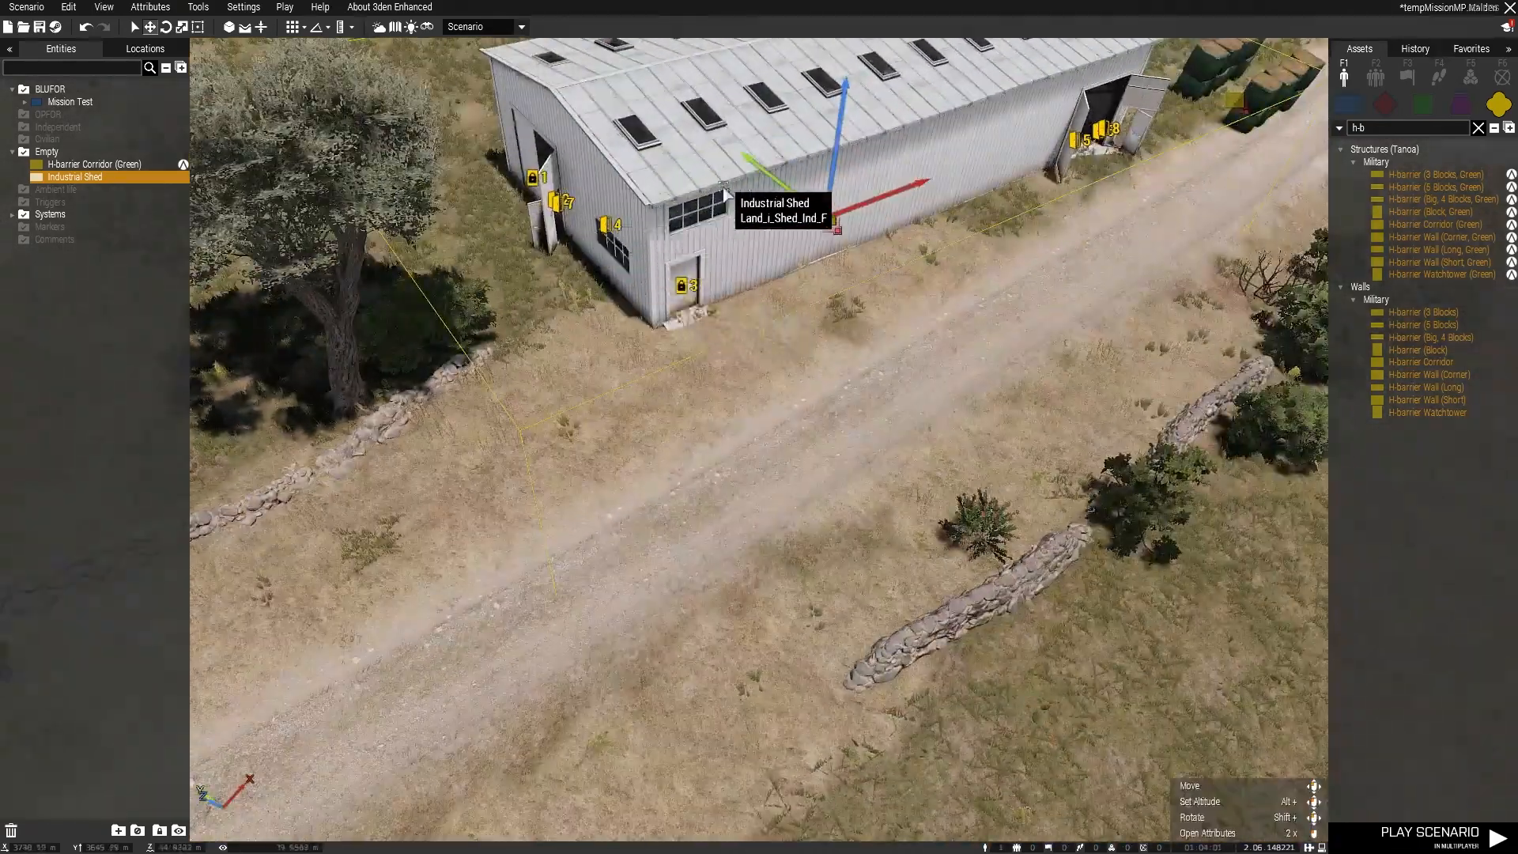
pyautogui.press('w')
pyautogui.rightClick(729, 381)
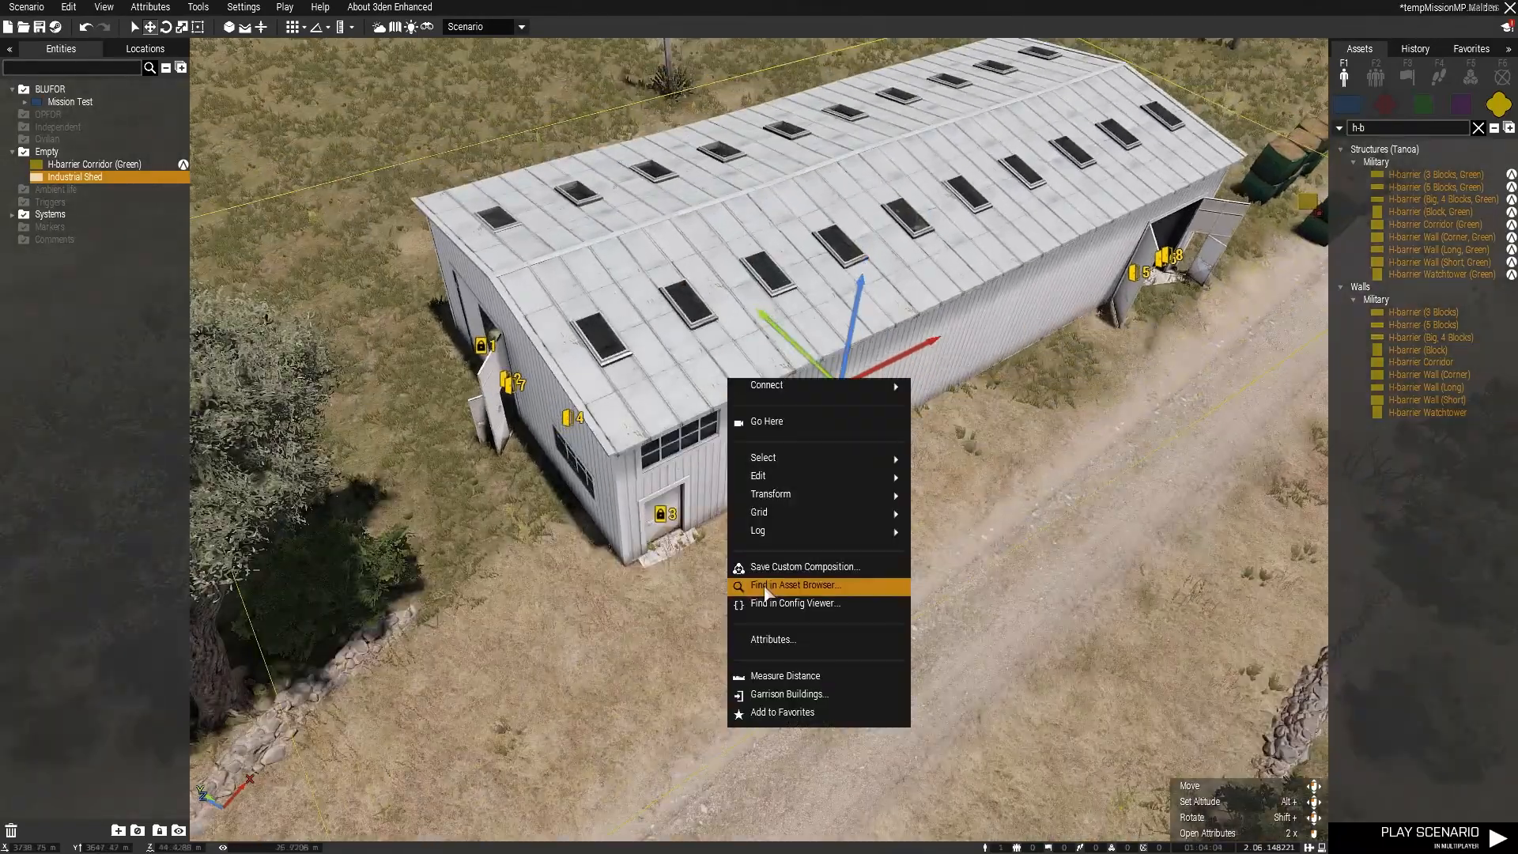
pyautogui.click(785, 640)
pyautogui.scroll(-10, 671, 636)
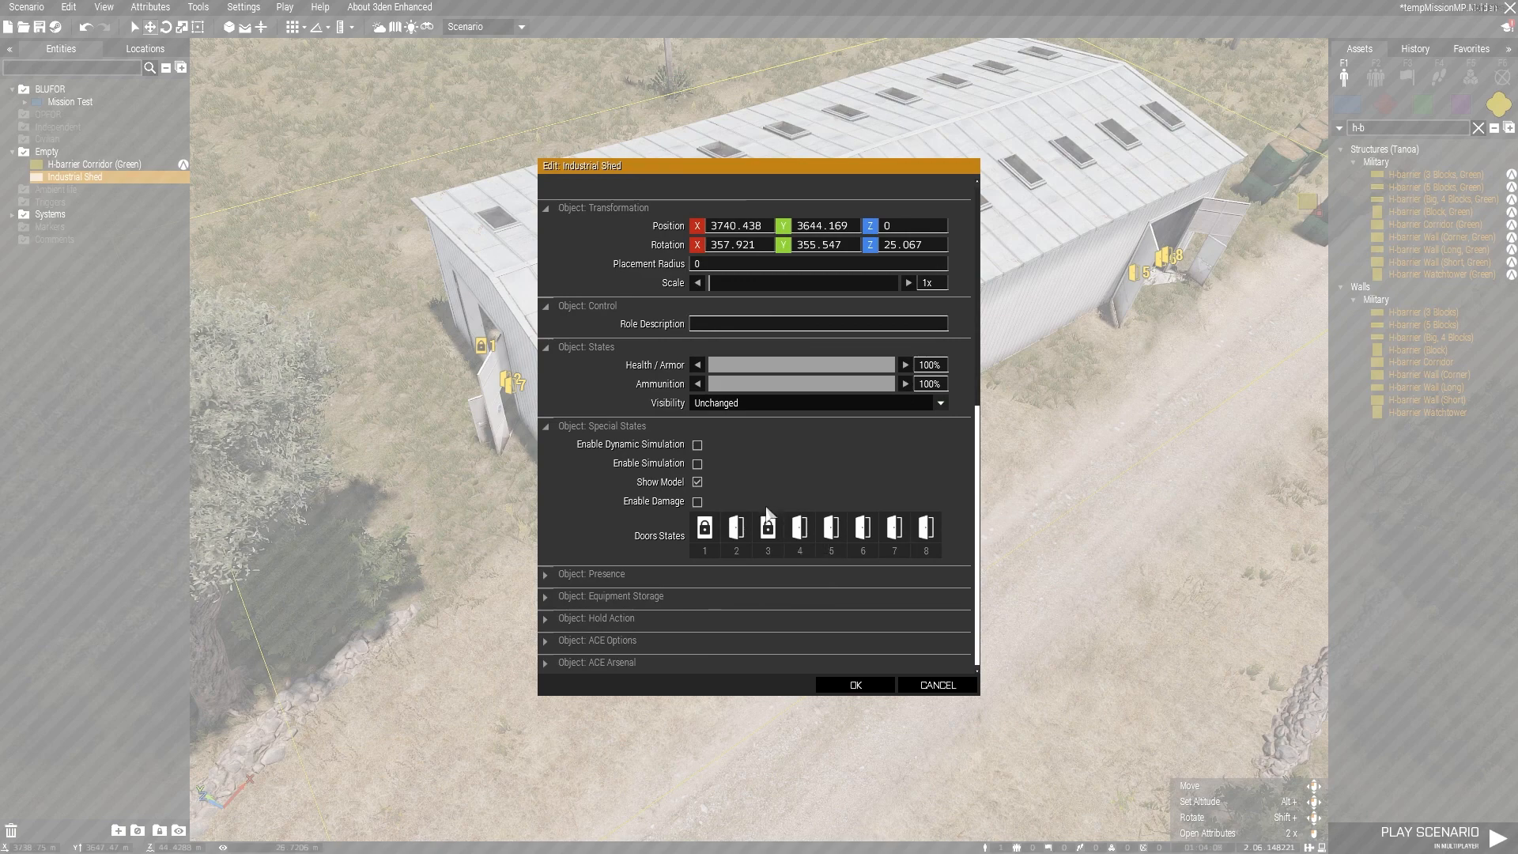
pyautogui.click(545, 597)
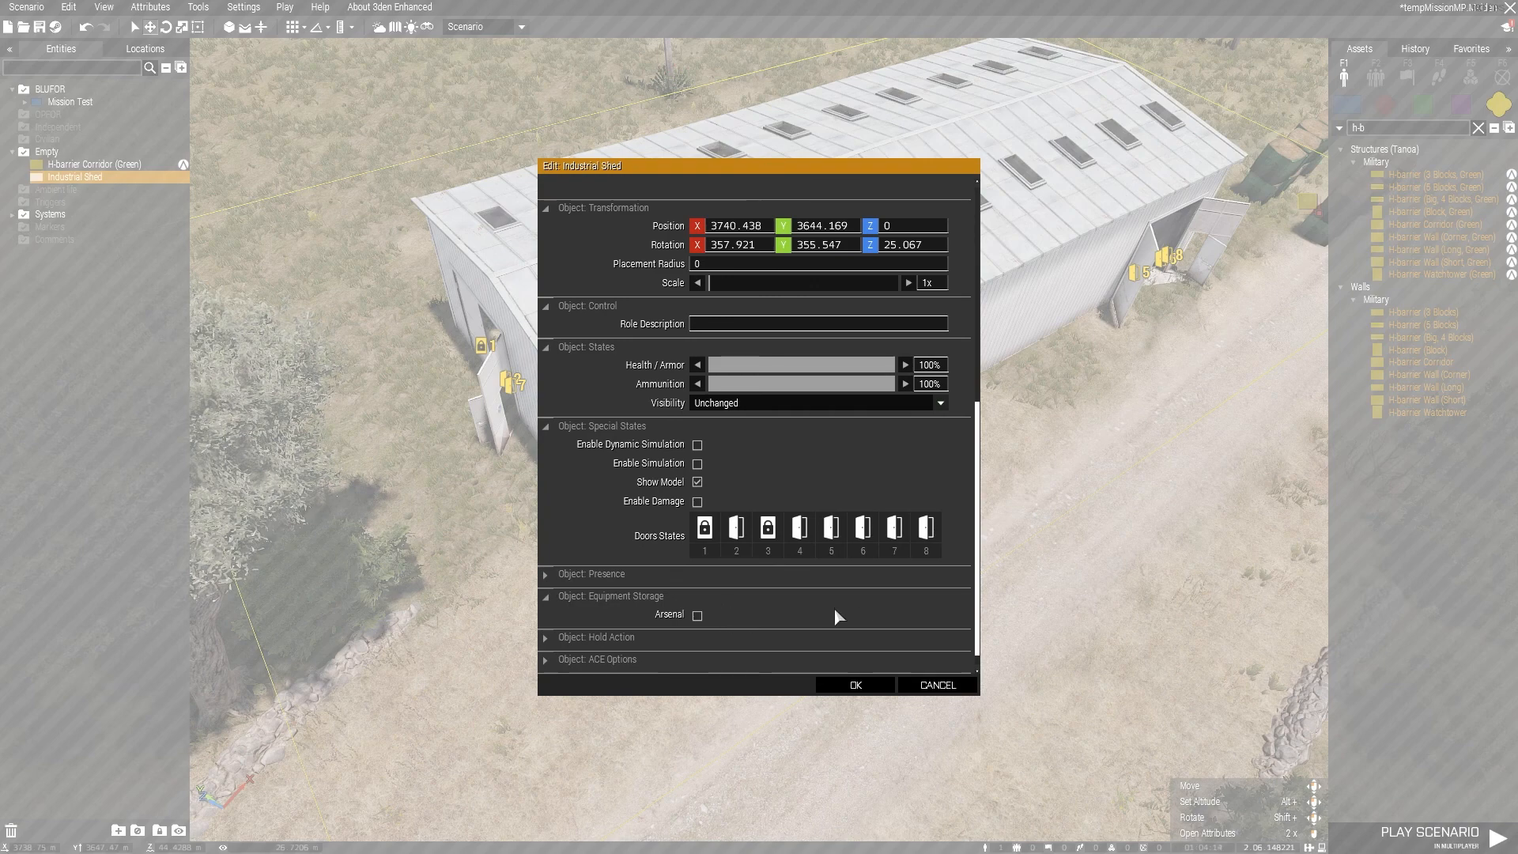
pyautogui.click(553, 599)
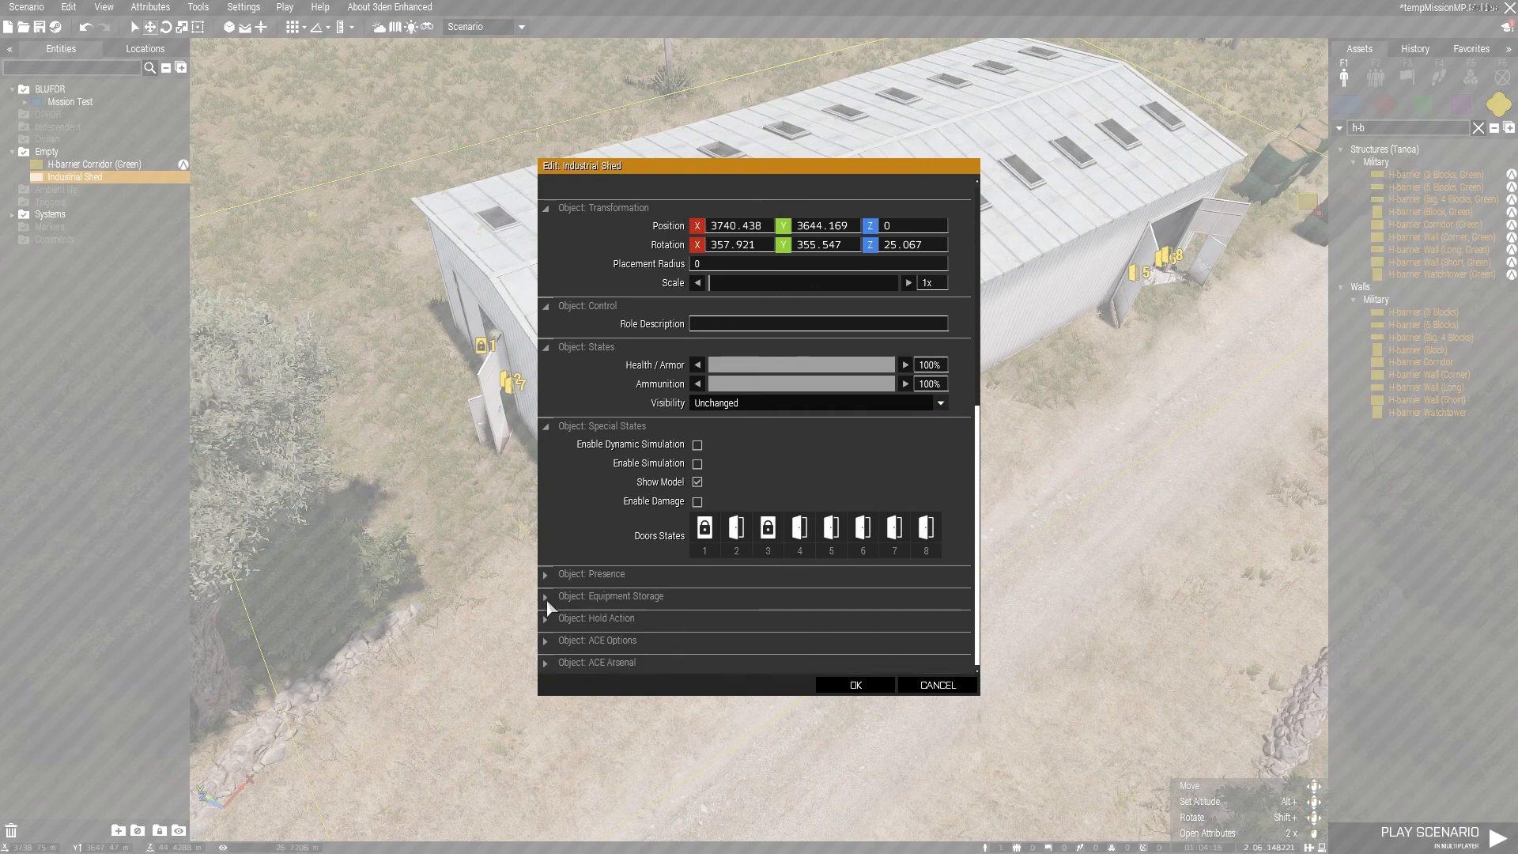
pyautogui.click(937, 685)
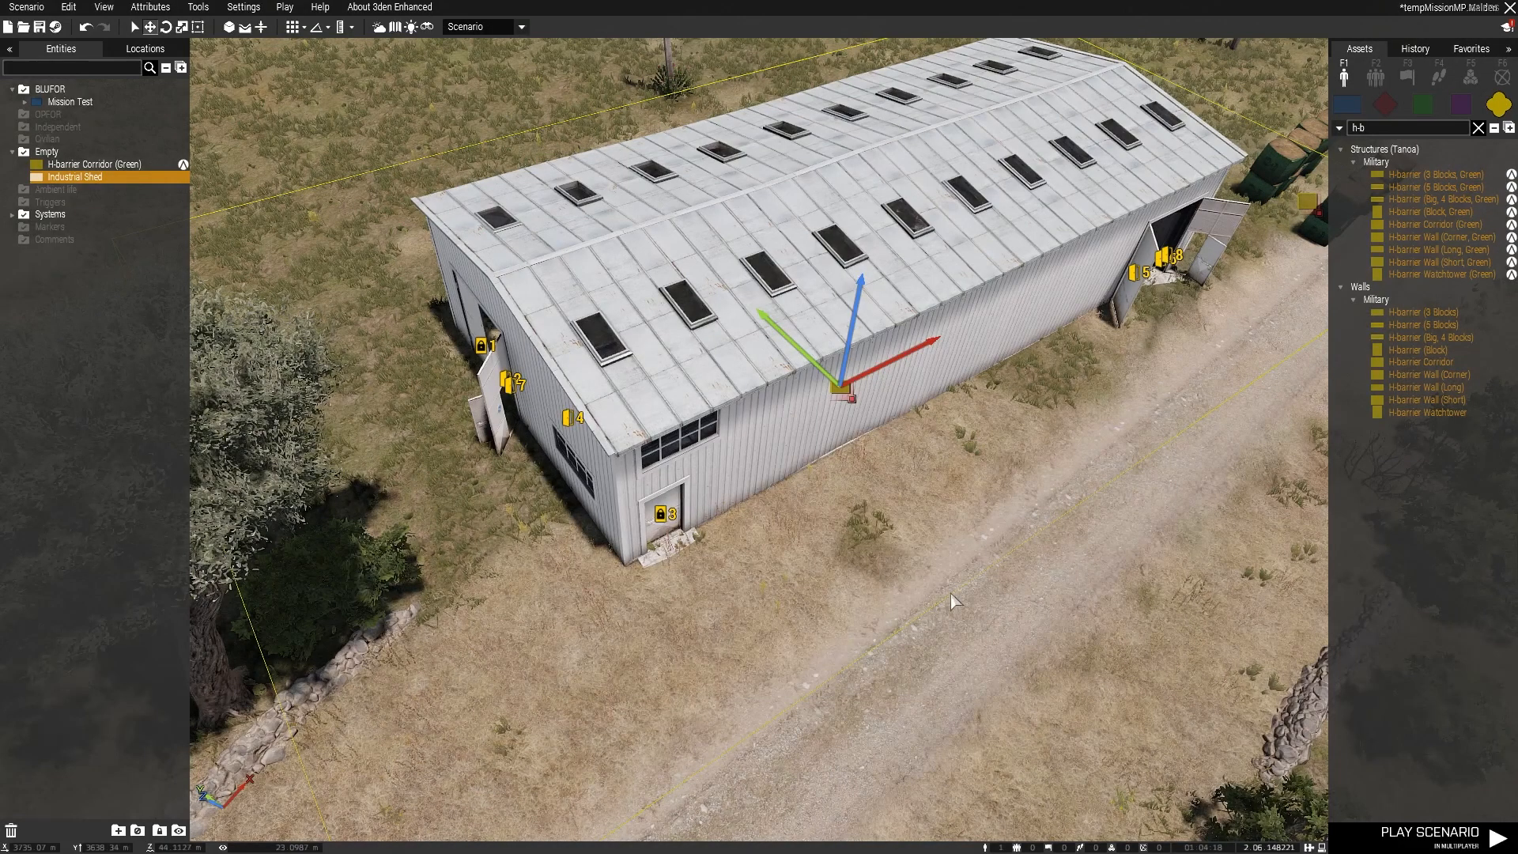
# Step: Search the asset library for "ammo" in place of the current H-barrier filter
pyautogui.moveTo(1405, 131); pyautogui.dragTo(1337, 133)
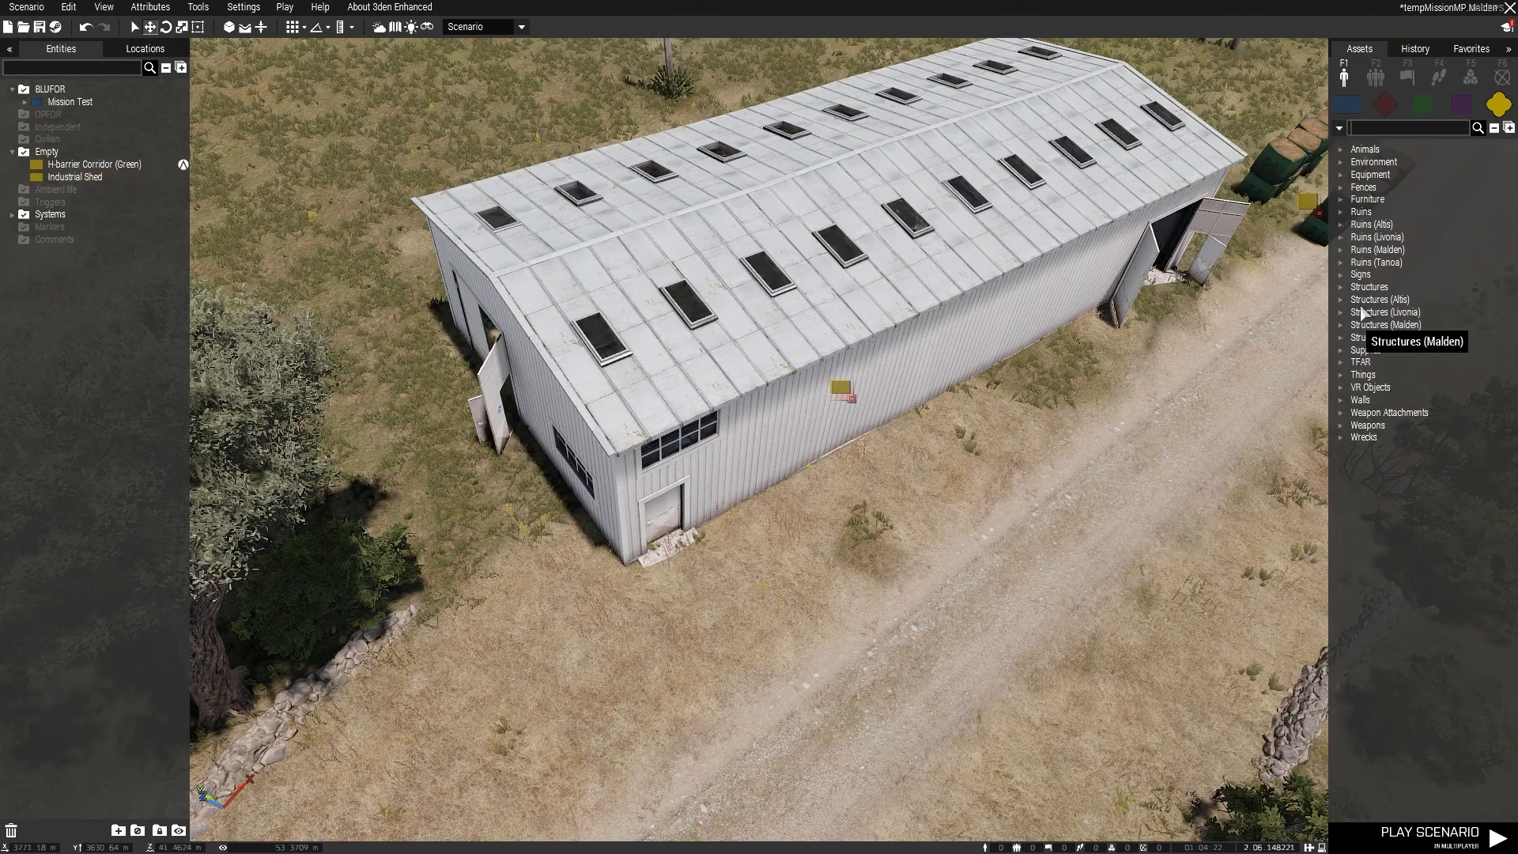
pyautogui.write('amoo')
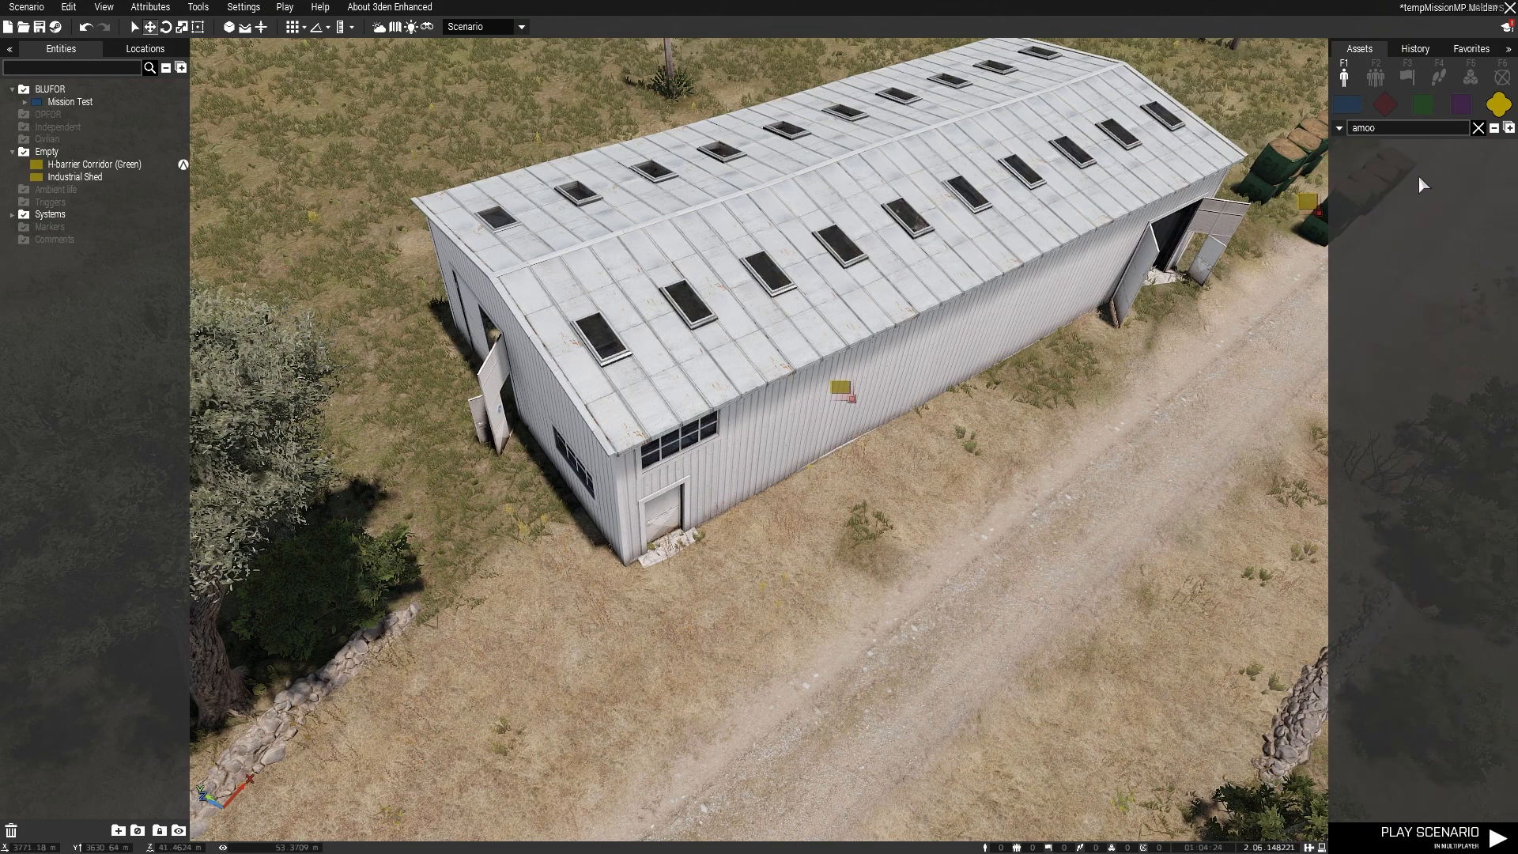
pyautogui.press('BackSpace')
pyautogui.press('BackSpace')
pyautogui.write('mo')
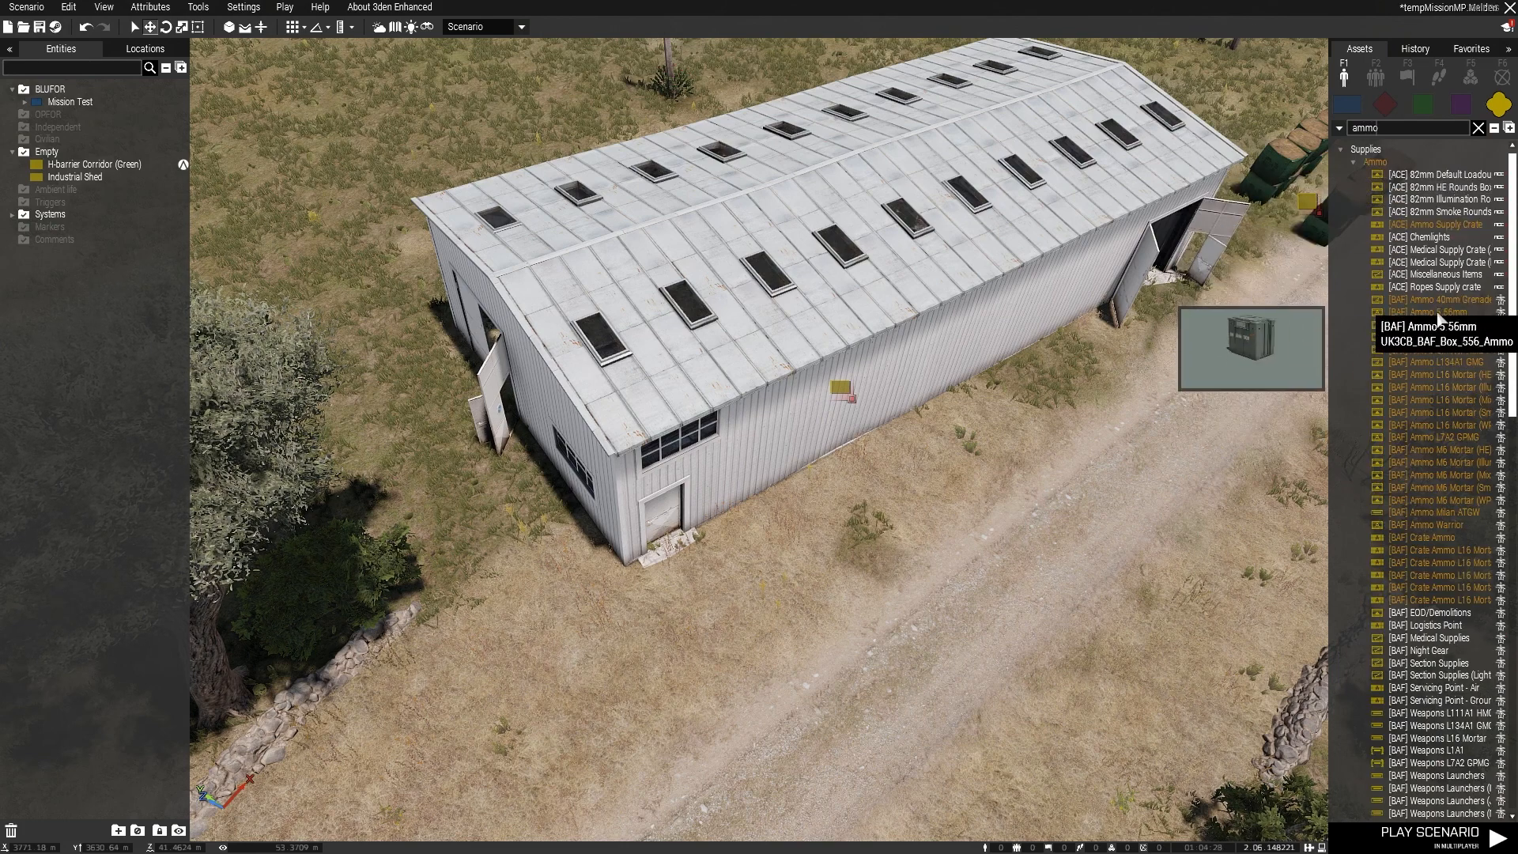
# Step: Place an [ACE] Chemlights crate on the dirt road beside the Industrial Shed and view it up close
pyautogui.click(1425, 239)
pyautogui.click(1054, 532)
pyautogui.scroll(3, 1080, 536)
pyautogui.scroll(3, 1068, 541)
pyautogui.click(1083, 552)
pyautogui.press('d')
pyautogui.moveTo(1083, 552); pyautogui.dragTo(889, 463, button='right')
# Step: Clear all contents from the Chemlights crate's Equipment Storage in its attributes
pyautogui.rightClick(759, 405)
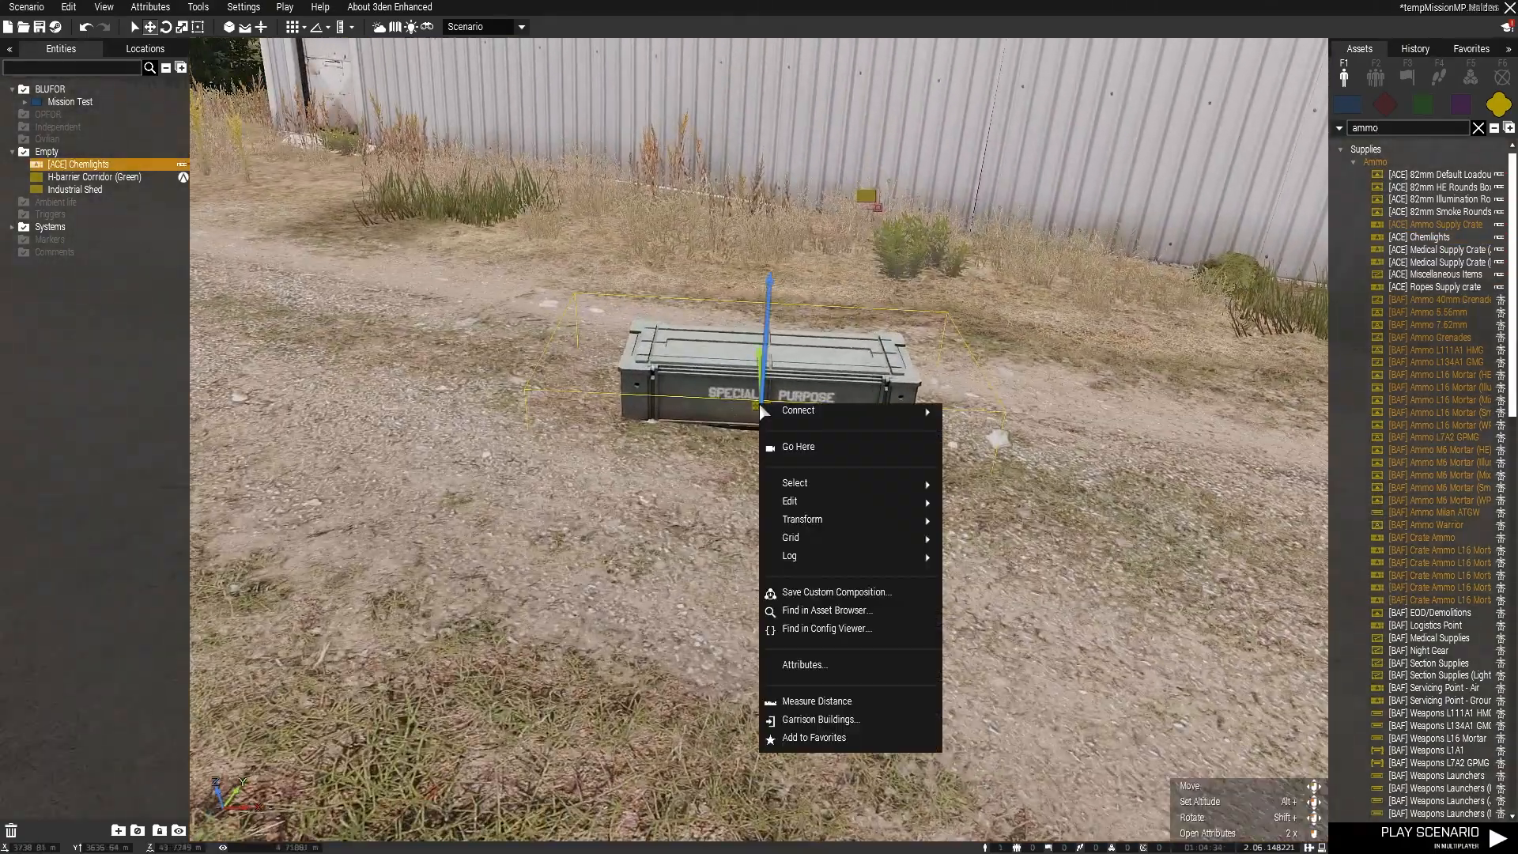
pyautogui.click(839, 666)
pyautogui.scroll(-5, 866, 500)
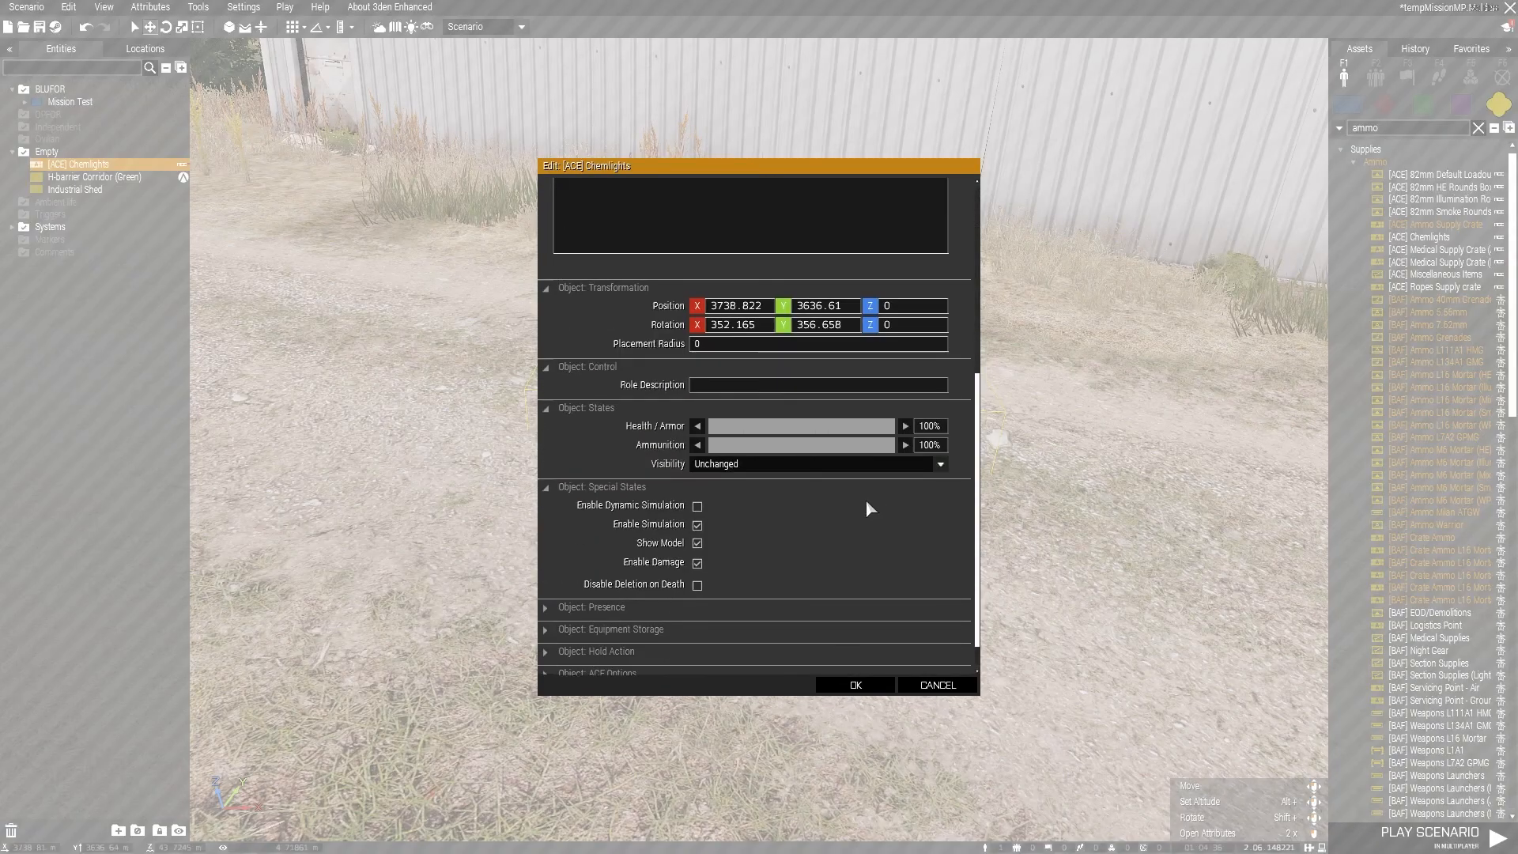
pyautogui.click(553, 601)
pyautogui.scroll(-5, 780, 557)
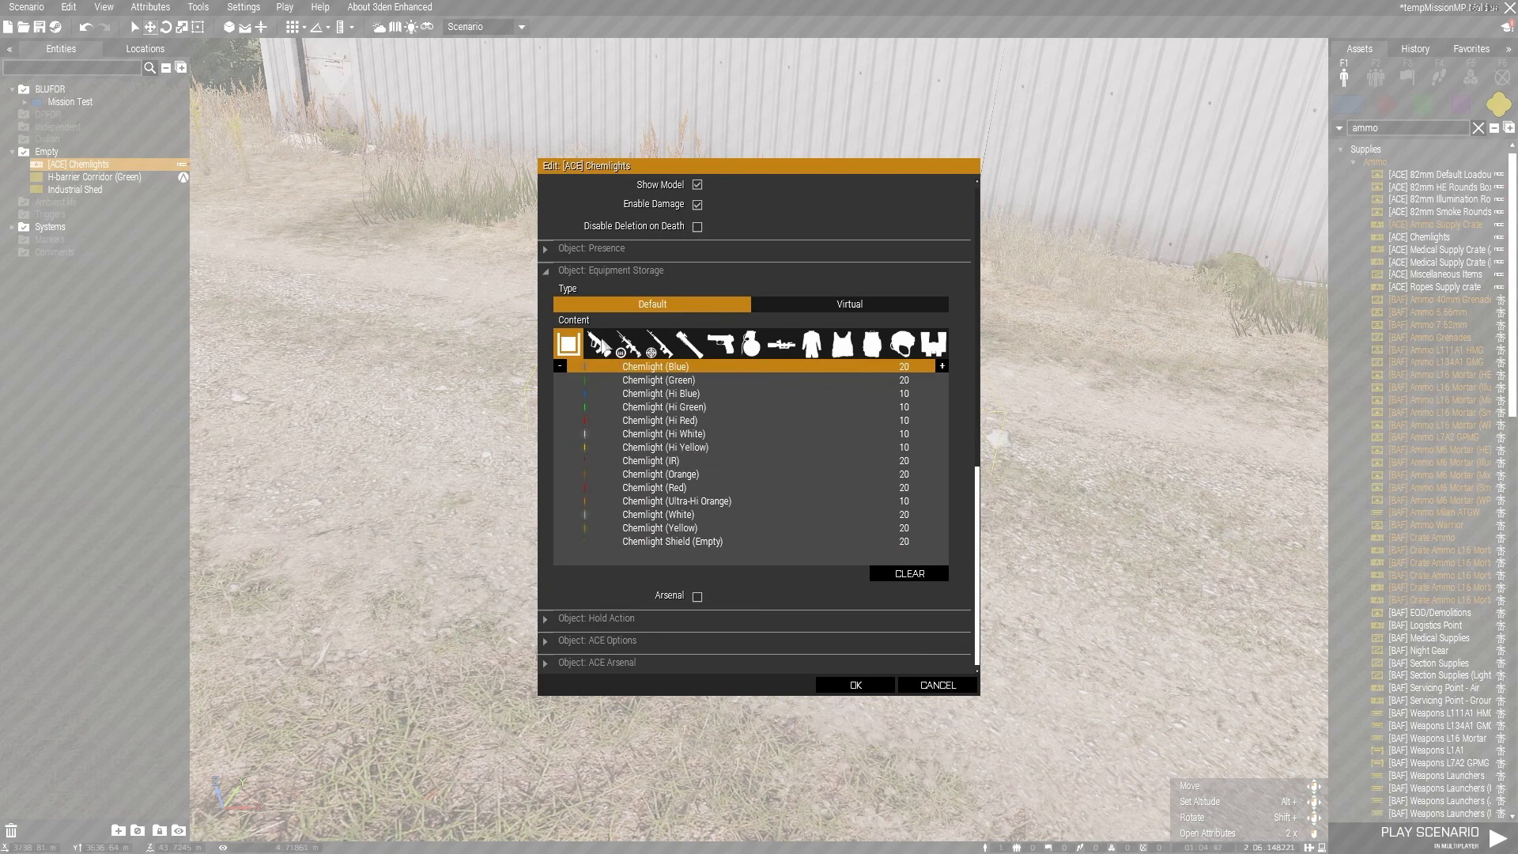
pyautogui.click(909, 573)
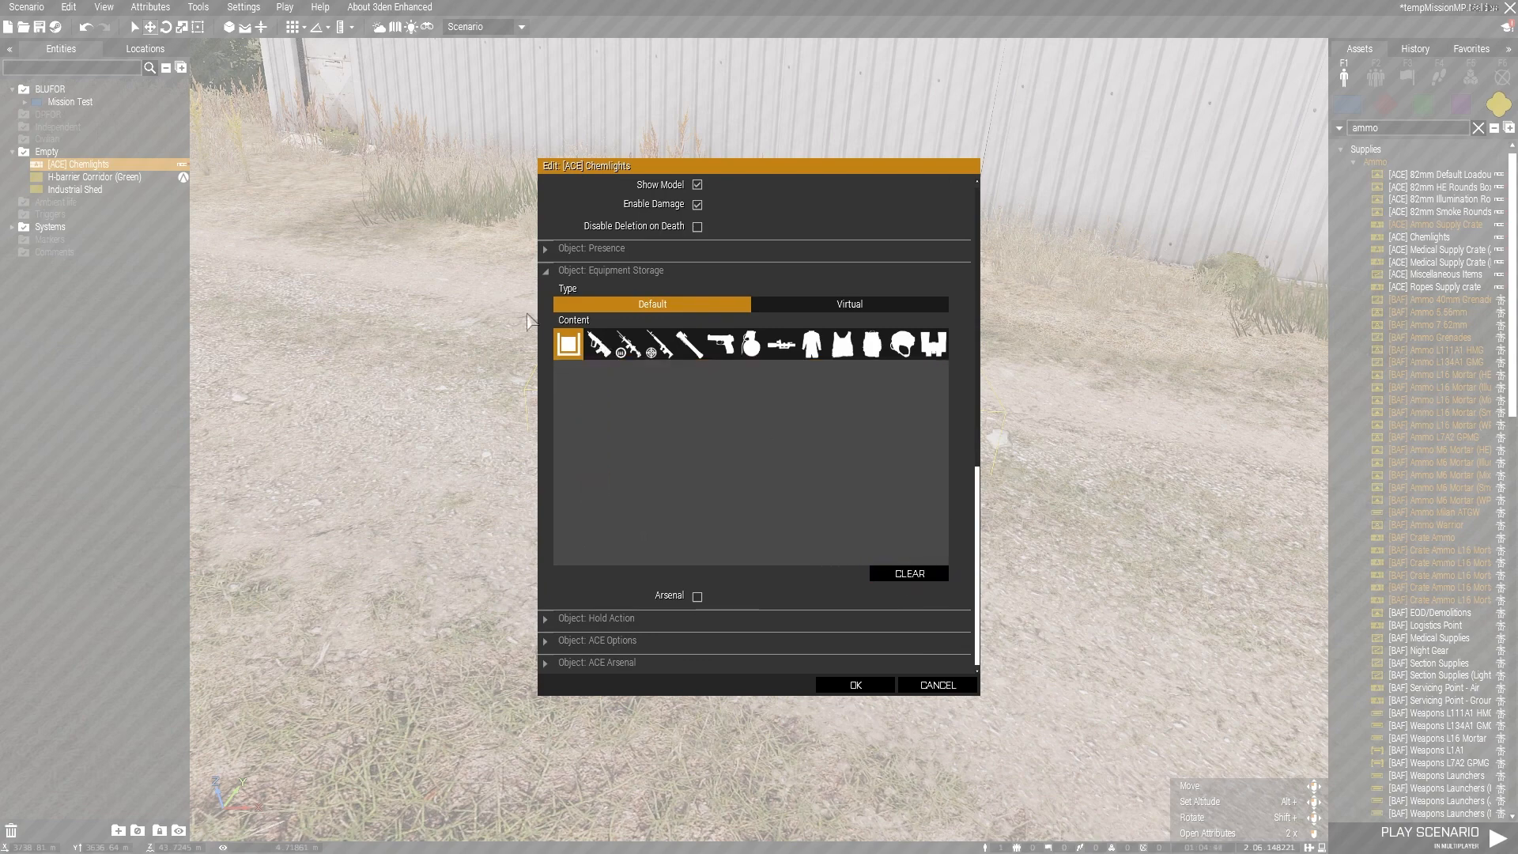
# Step: Examine the magazine, launcher, pistol, grenade and item categories available for the Chemlights crate's Equipment Storage
pyautogui.click(599, 343)
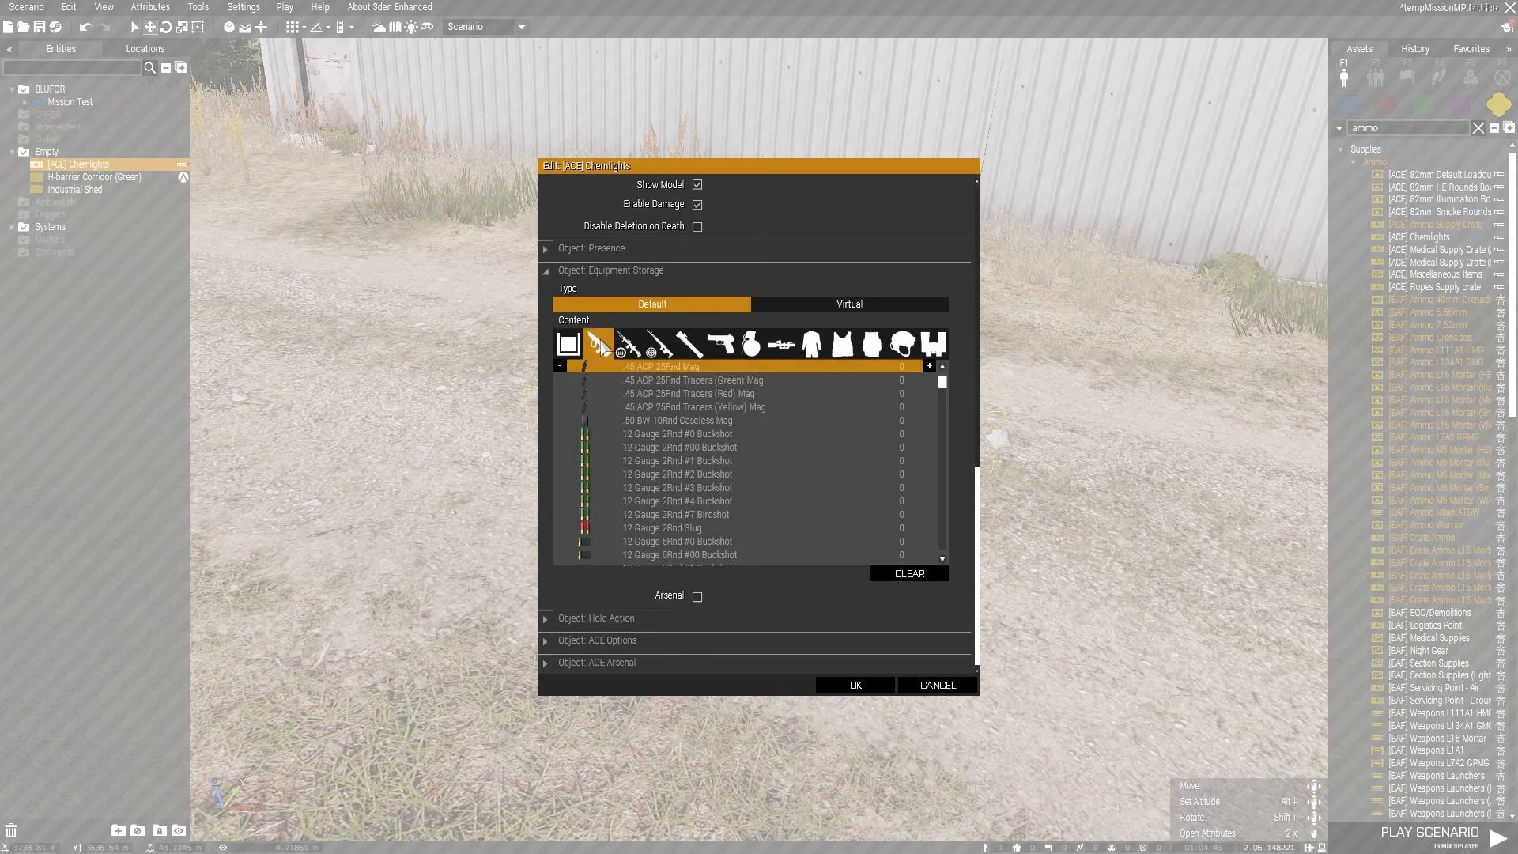
pyautogui.click(628, 345)
pyautogui.click(601, 348)
pyautogui.click(691, 351)
pyautogui.click(721, 351)
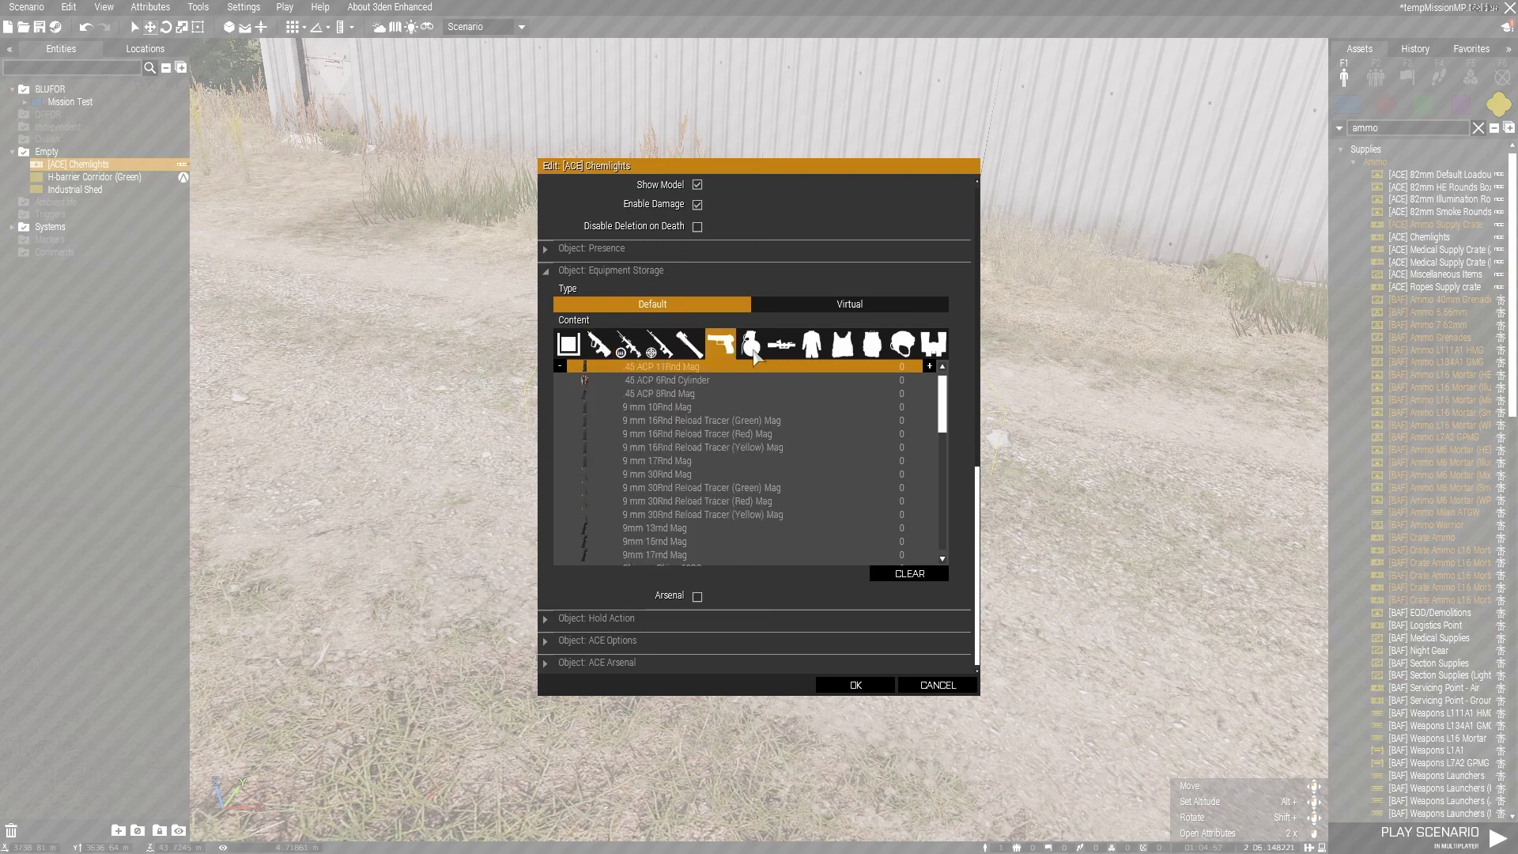
pyautogui.click(753, 352)
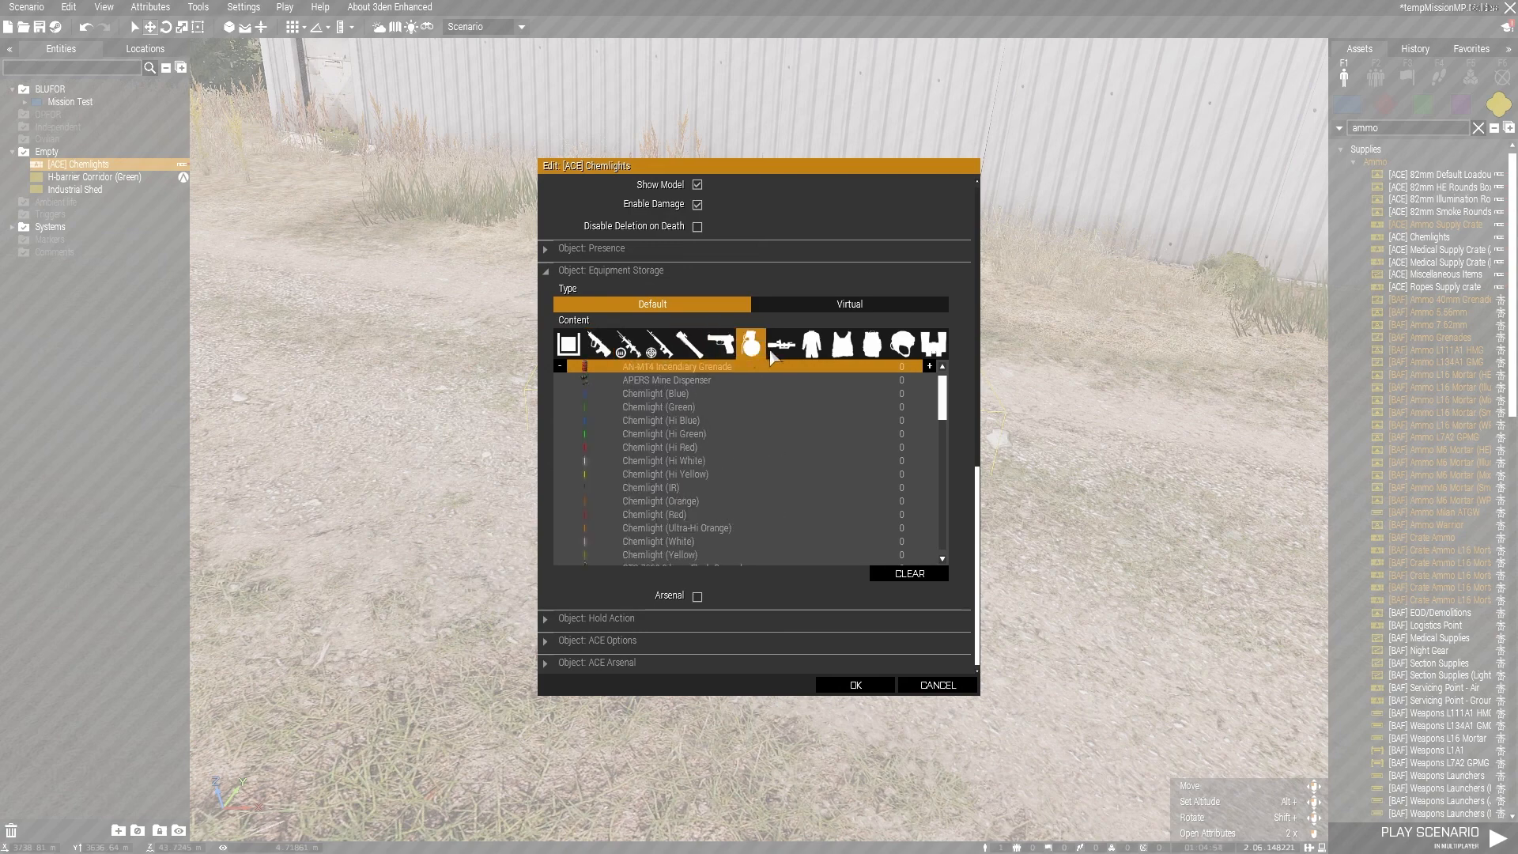
pyautogui.click(780, 348)
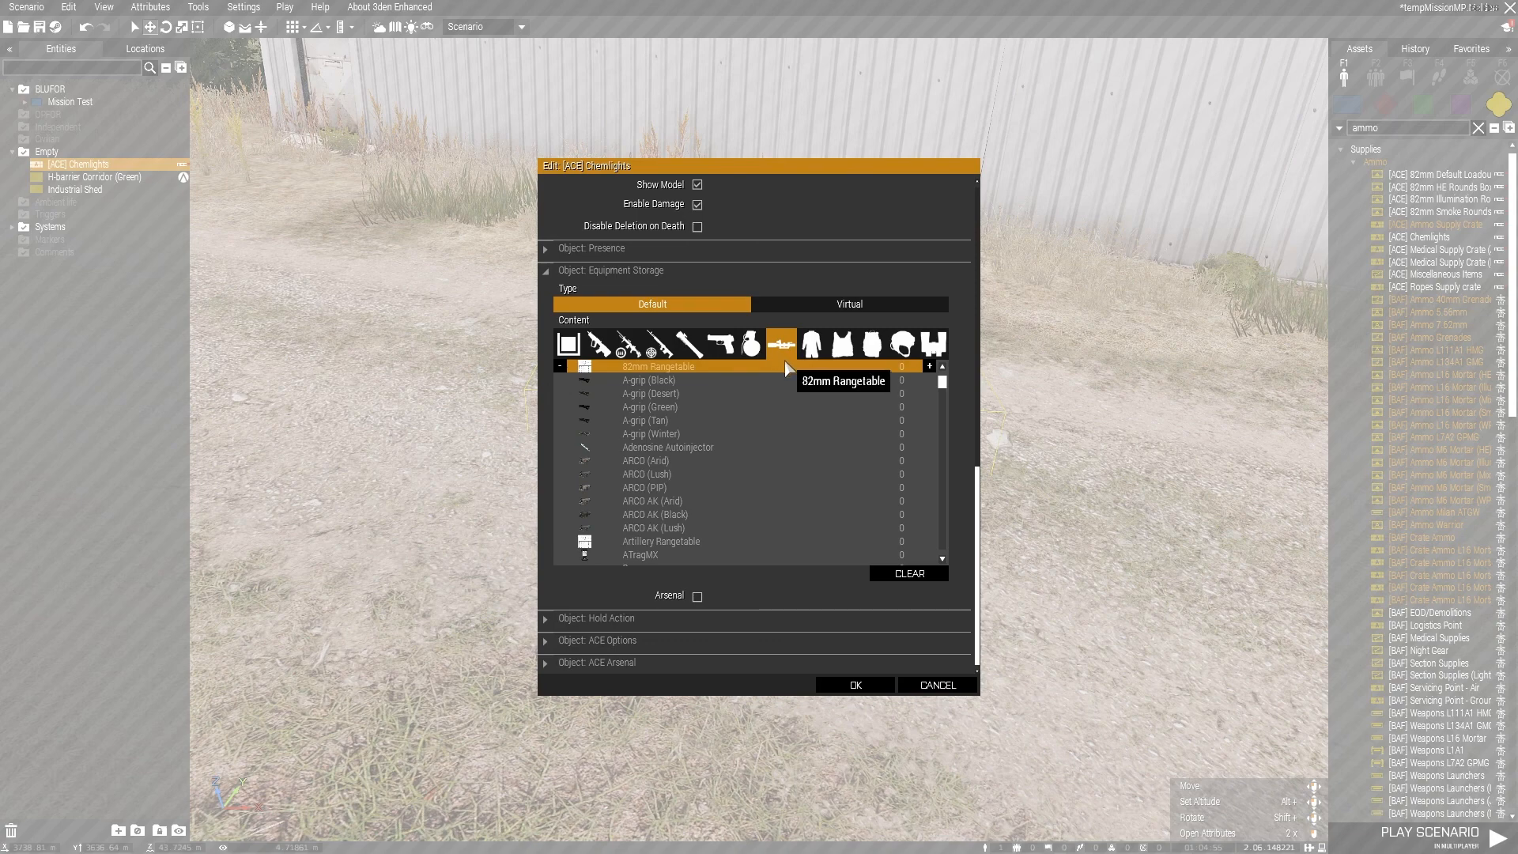
pyautogui.scroll(-2, 762, 452)
pyautogui.scroll(-2, 765, 449)
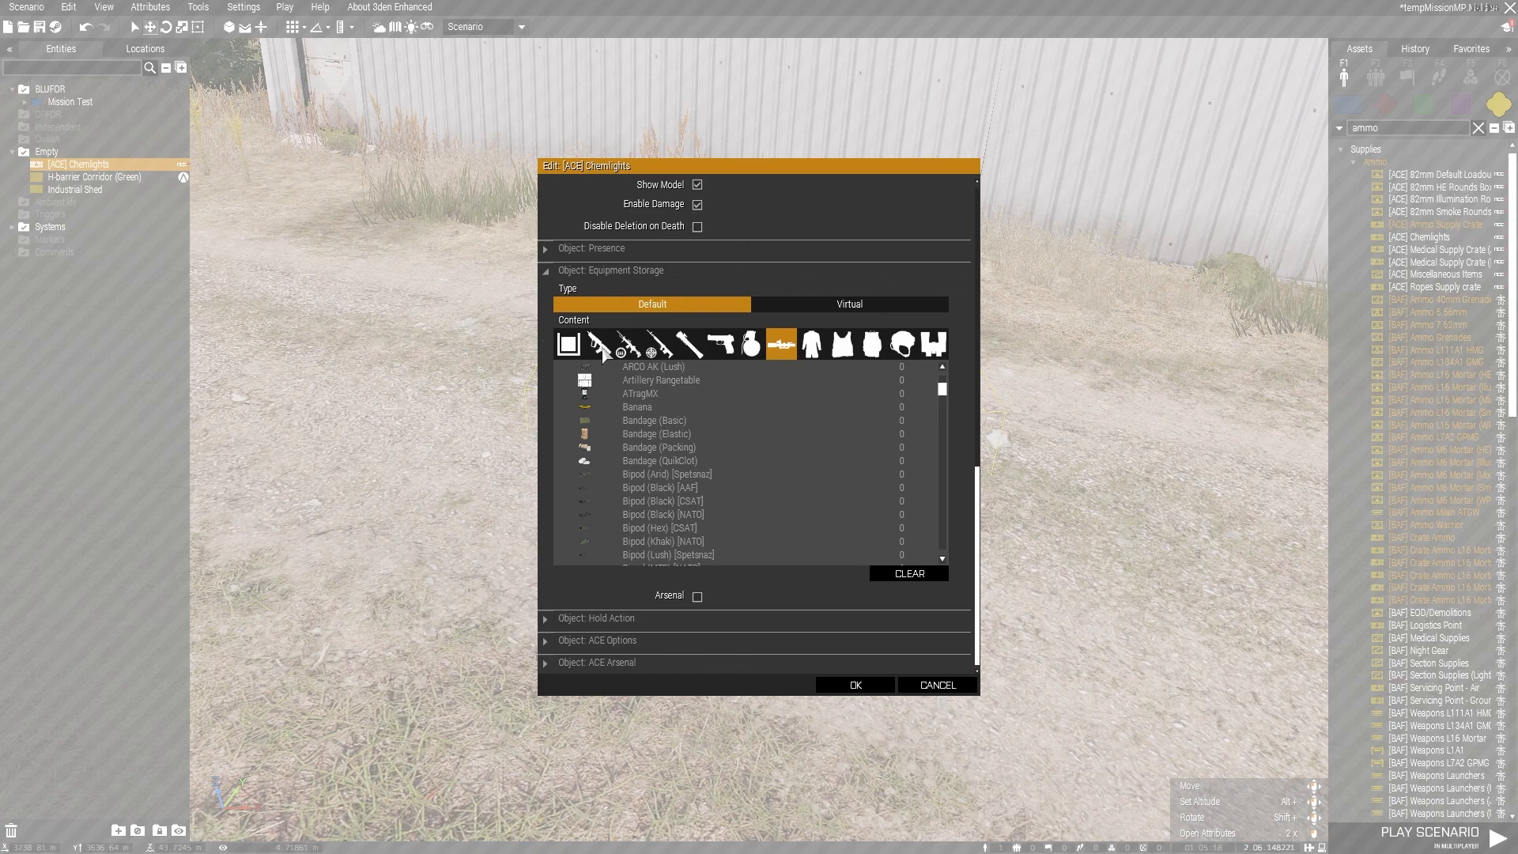
pyautogui.scroll(-5, 680, 442)
pyautogui.scroll(-6, 680, 470)
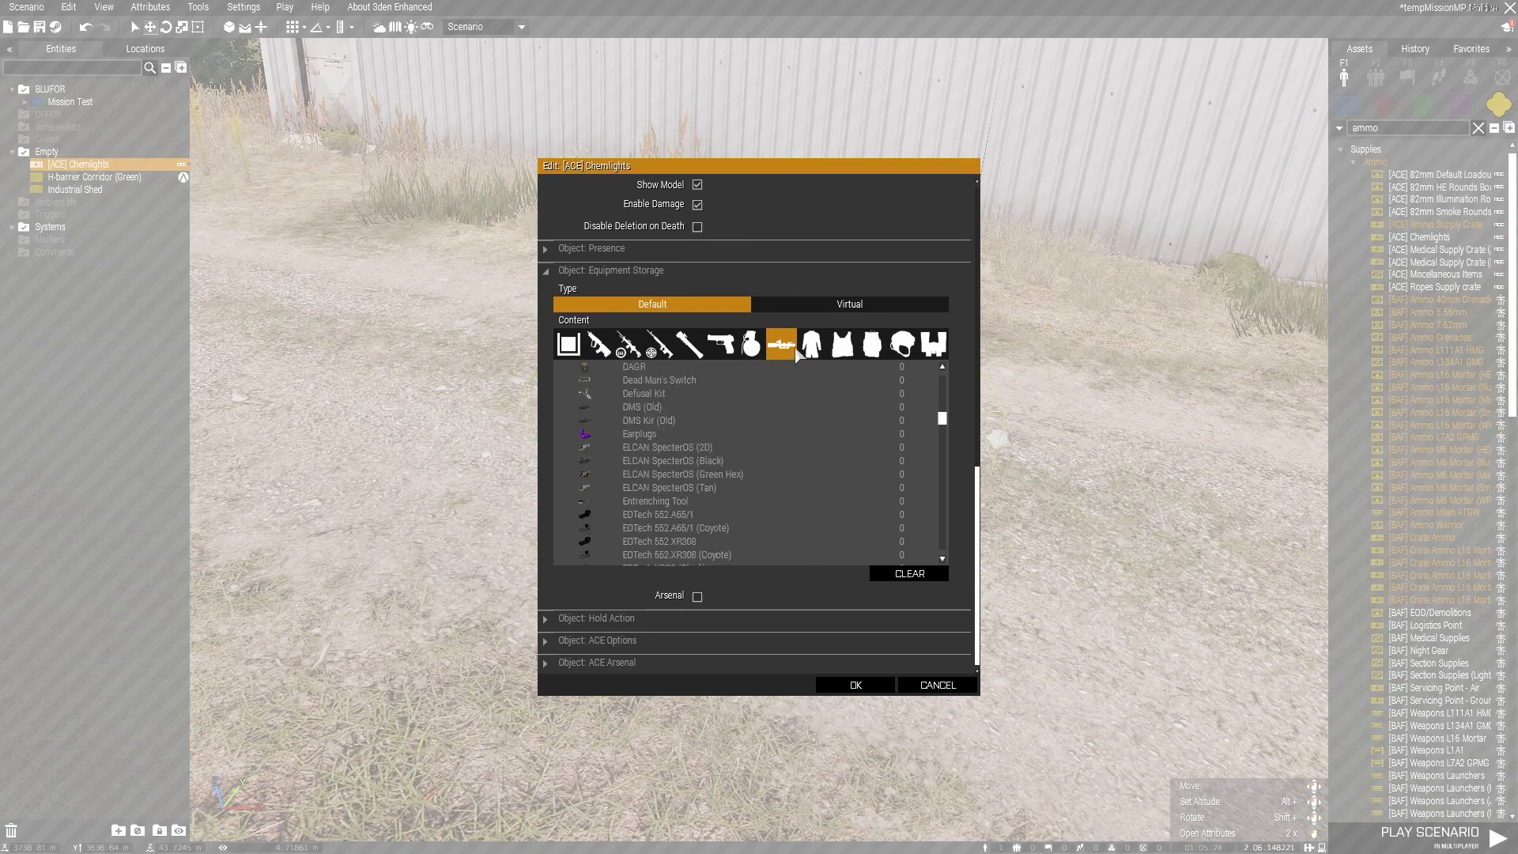
# Step: Examine the uniform, vest, backpack, headgear and equipment categories for the crate's storage, closing the attributes without applying changes
pyautogui.click(818, 351)
pyautogui.click(850, 357)
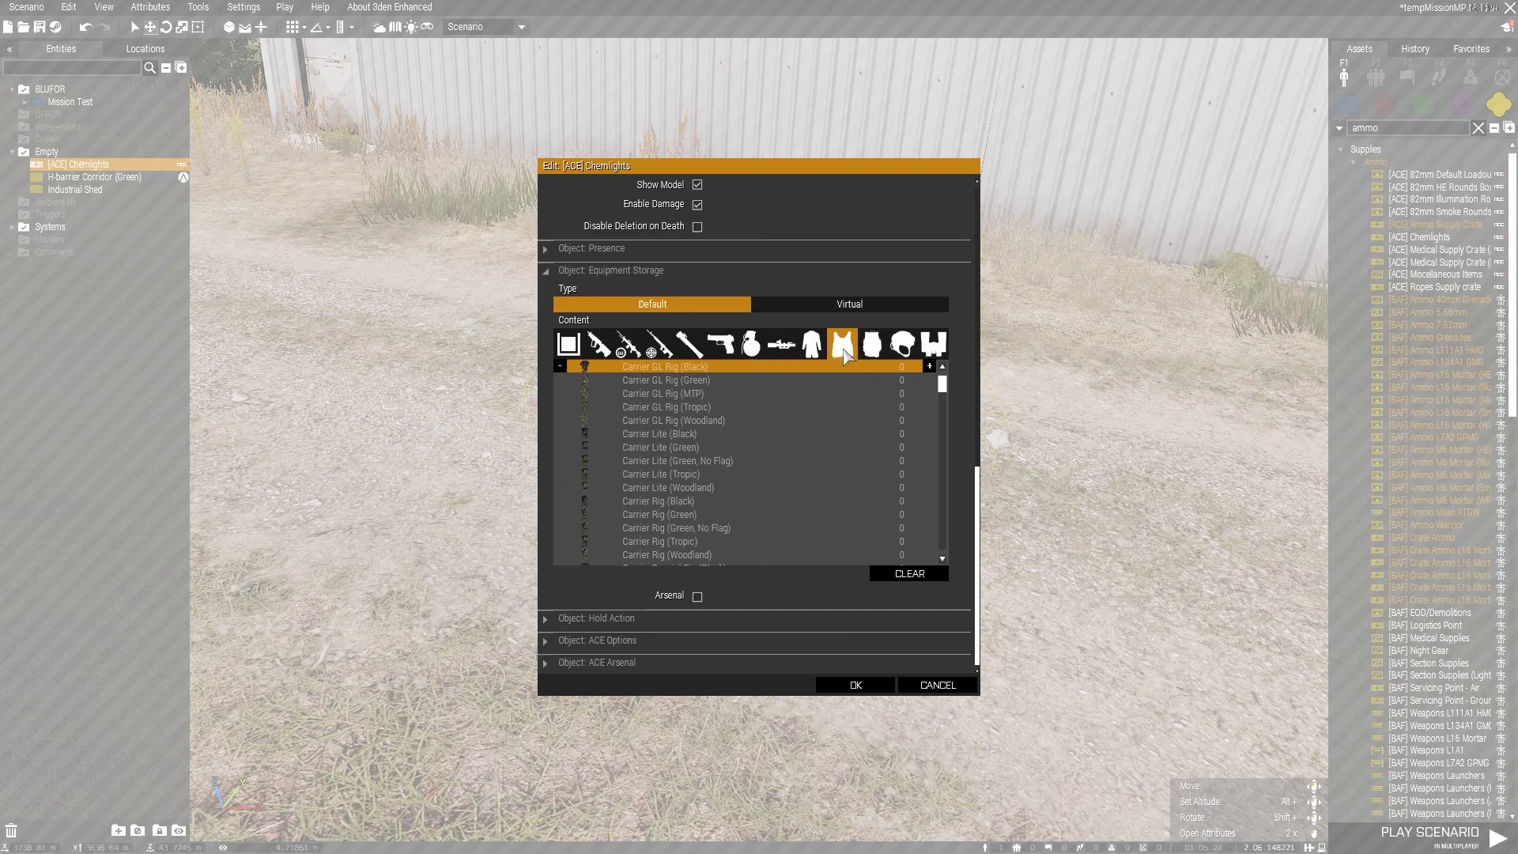
pyautogui.click(872, 348)
pyautogui.click(902, 348)
pyautogui.click(934, 345)
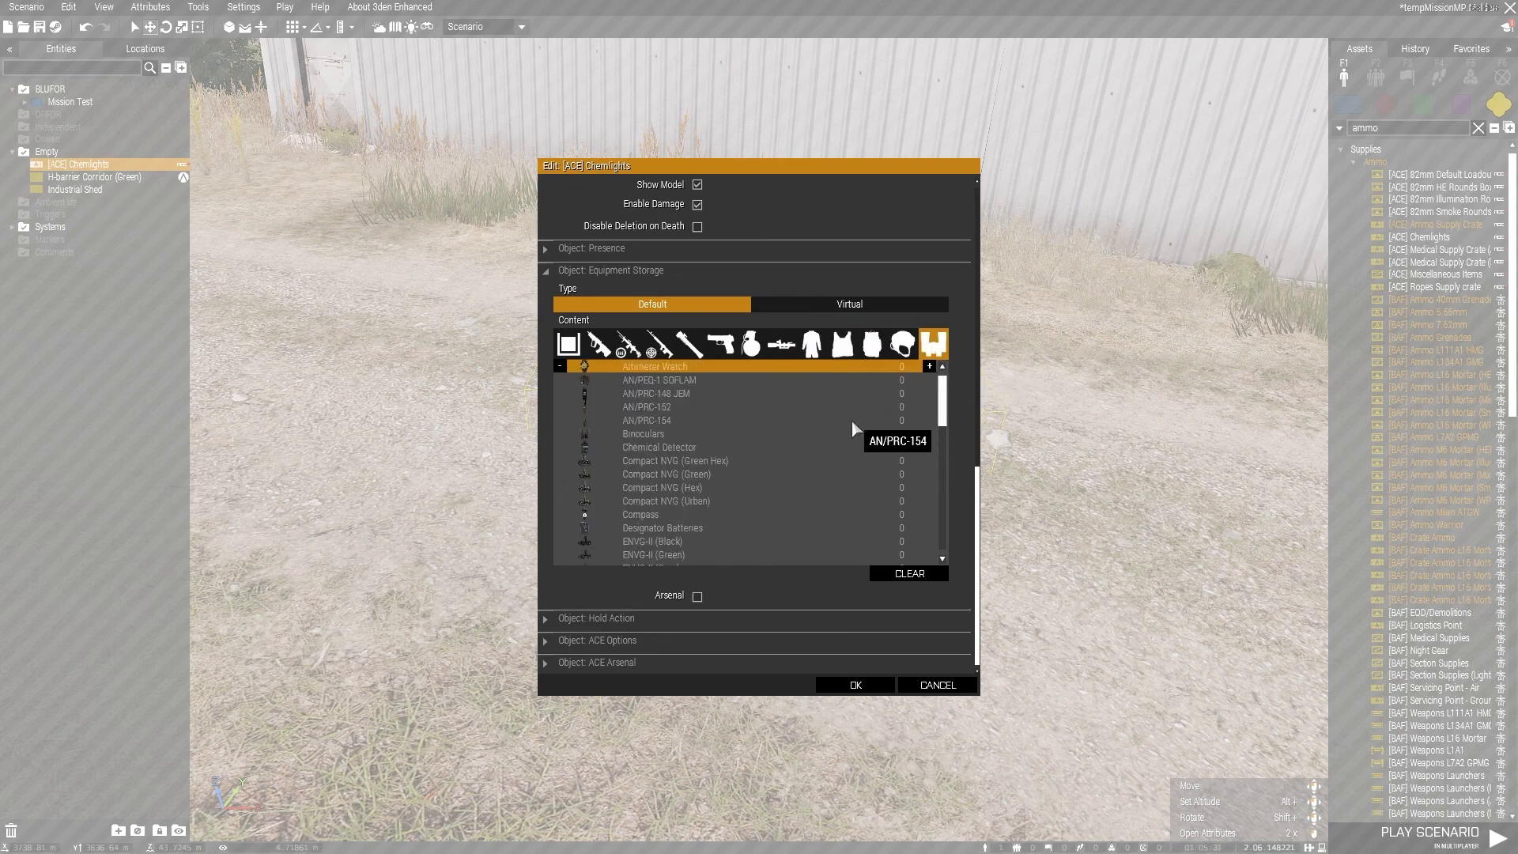
pyautogui.scroll(-4, 803, 419)
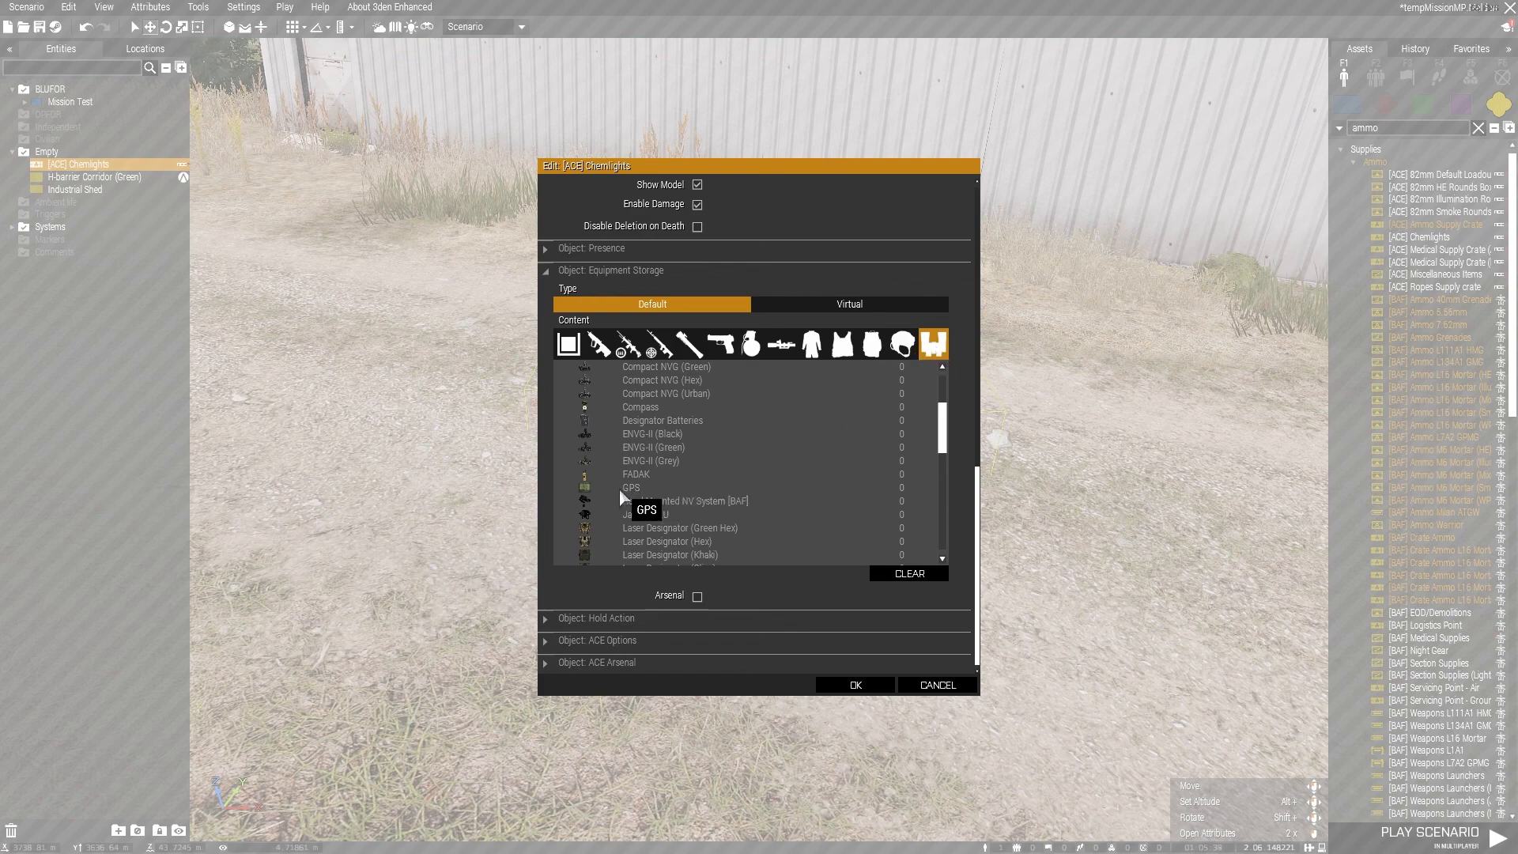
pyautogui.scroll(-3, 799, 466)
pyautogui.scroll(-5, 807, 455)
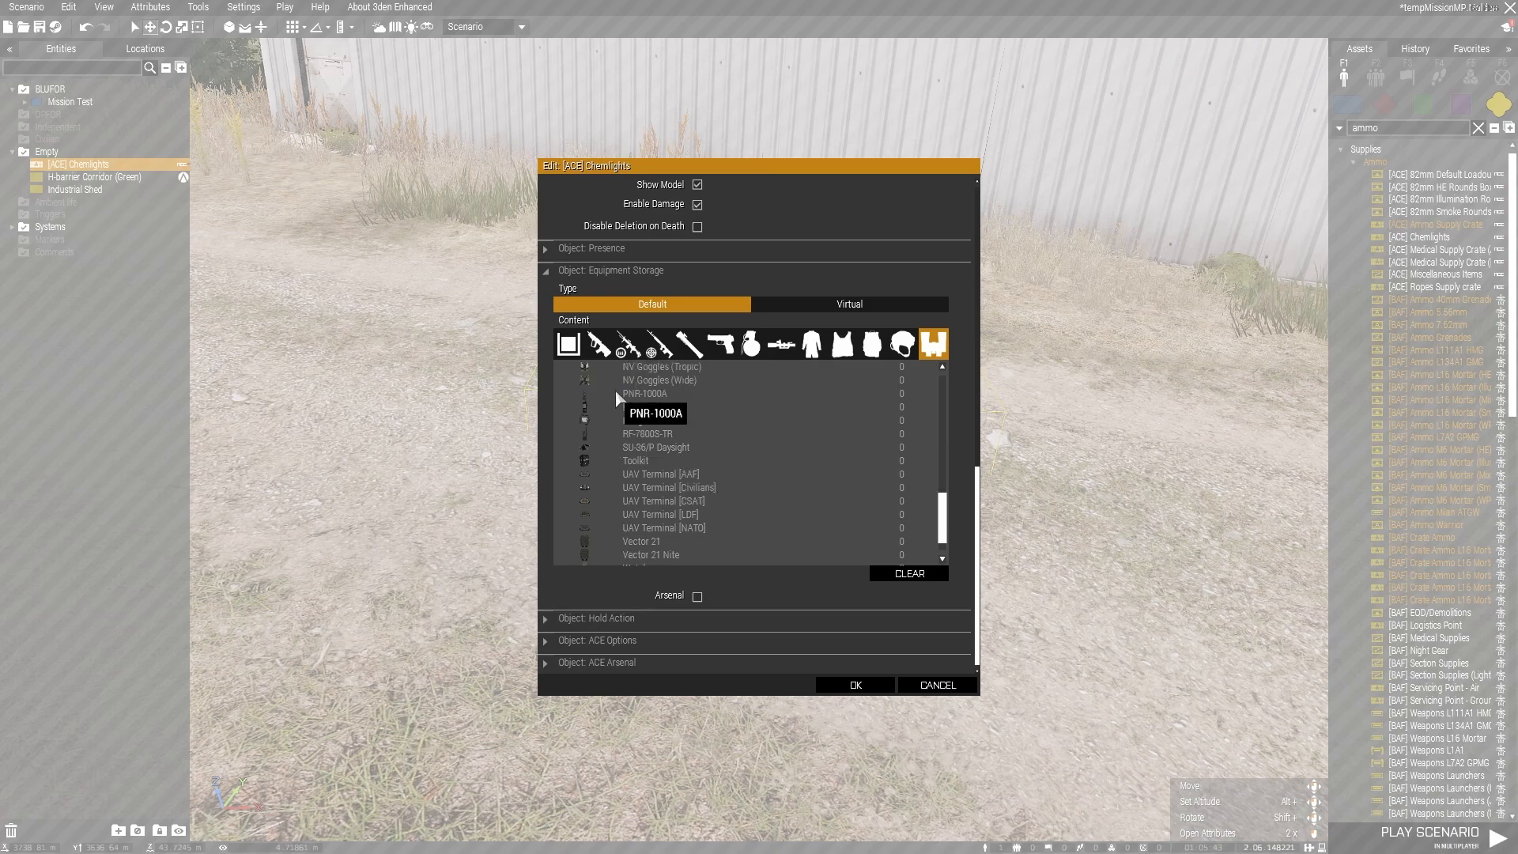
pyautogui.click(930, 681)
pyautogui.click(930, 681)
# Step: Inspect the ACE Options in the H-barrier Corridor (Green)'s attributes and close them without applying changes
pyautogui.scroll(-10, 869, 518)
pyautogui.moveTo(884, 528); pyautogui.dragTo(961, 551, button='right')
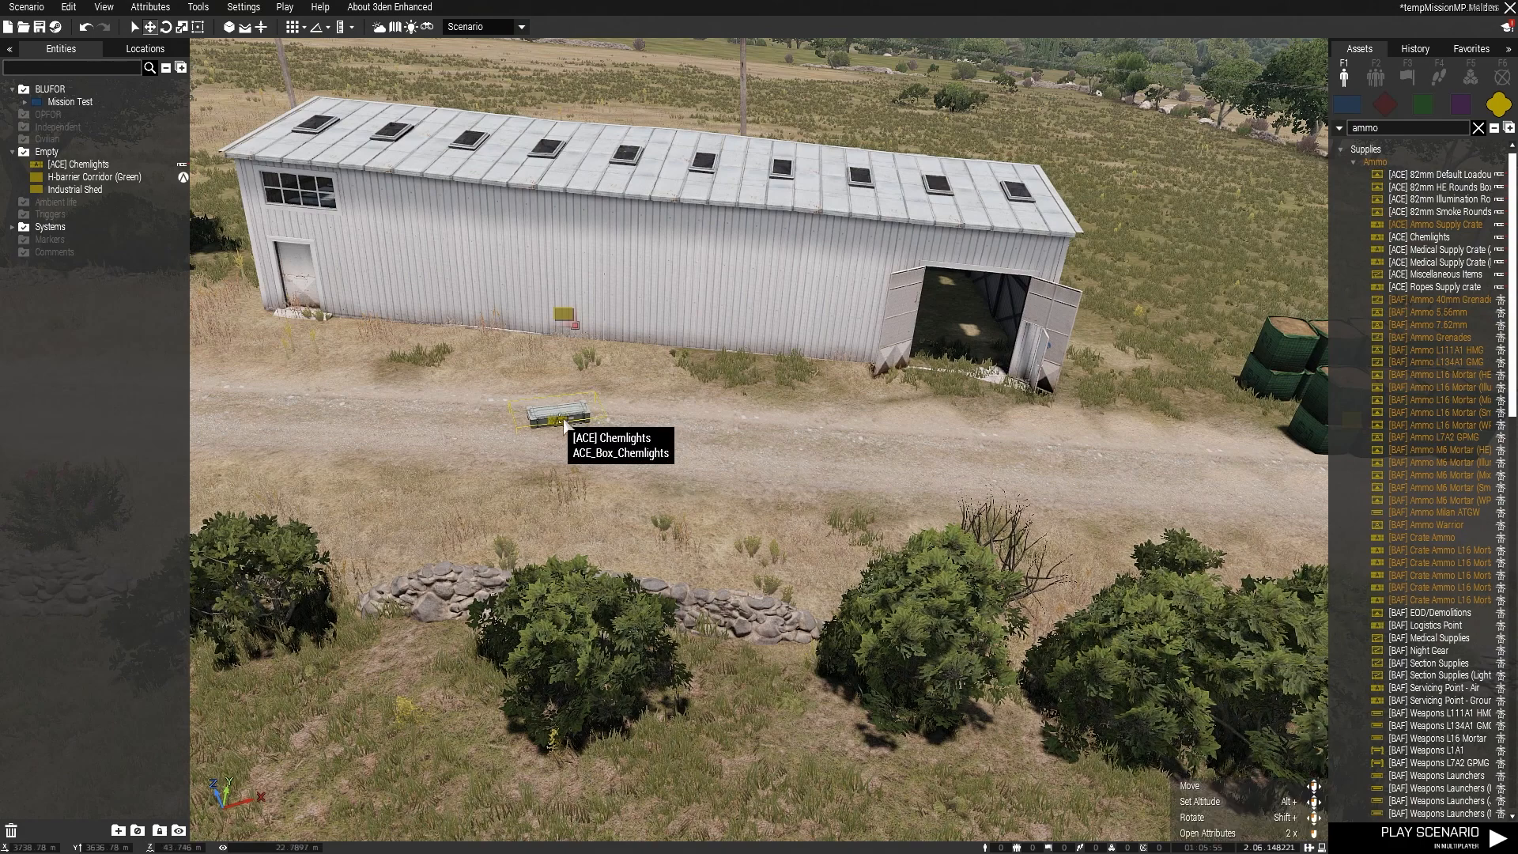
pyautogui.moveTo(1034, 474); pyautogui.dragTo(1067, 470, button='right')
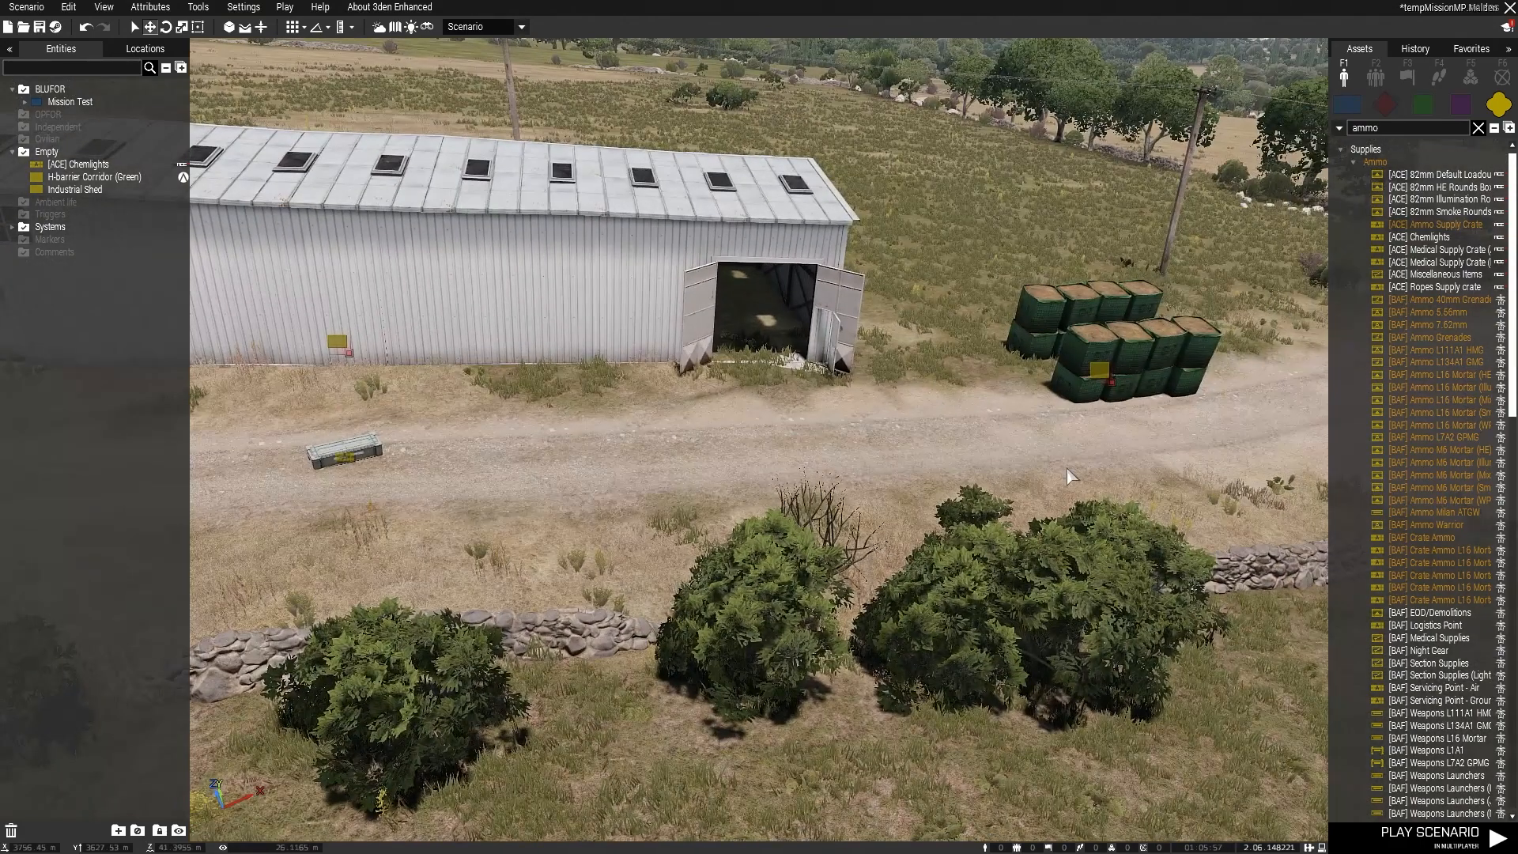
pyautogui.rightClick(1140, 364)
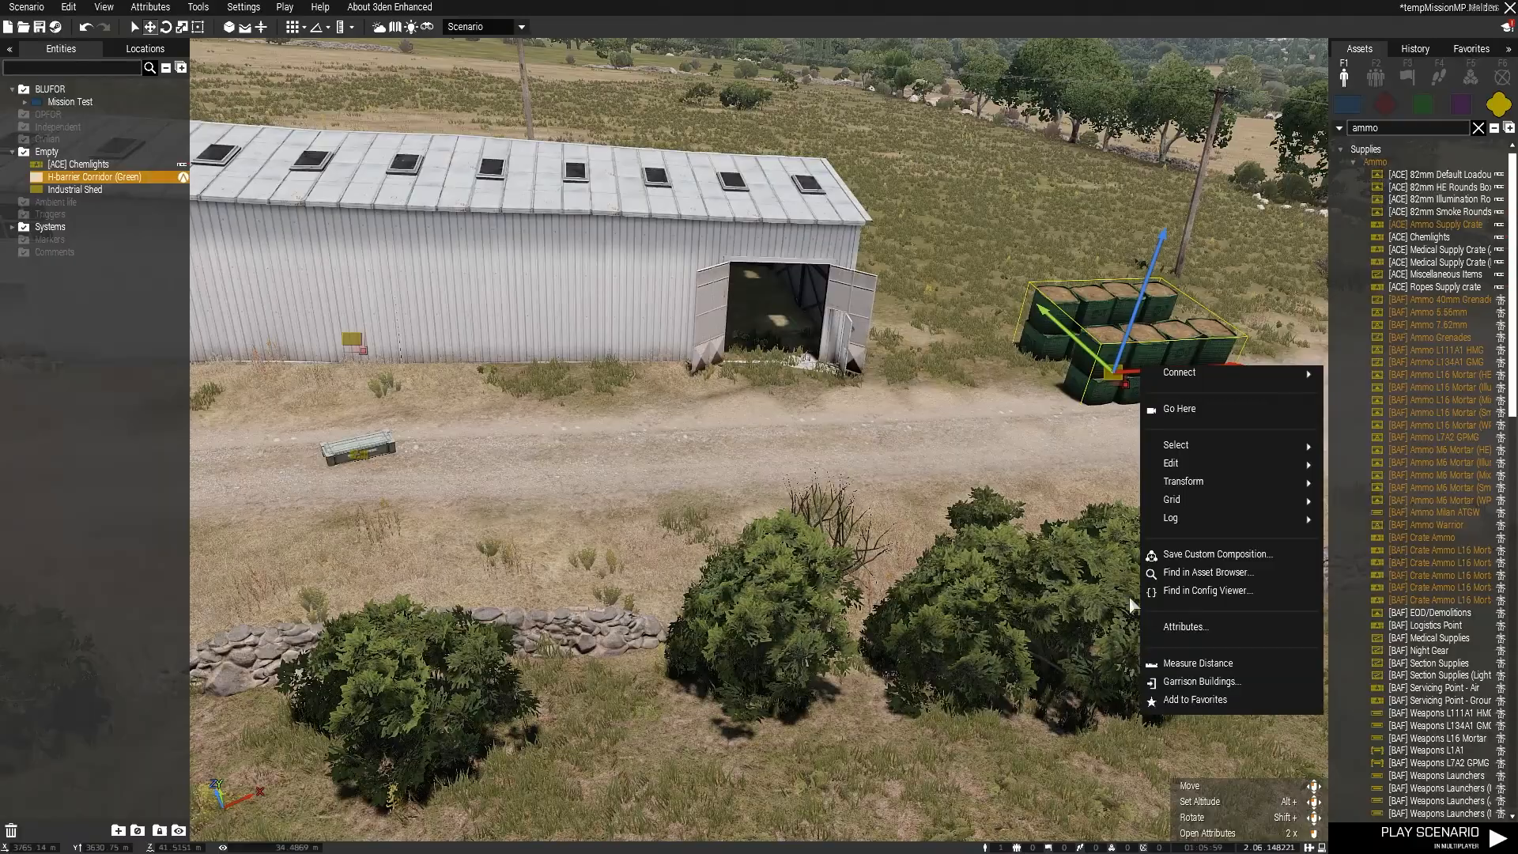
pyautogui.click(1184, 626)
pyautogui.scroll(-5, 782, 431)
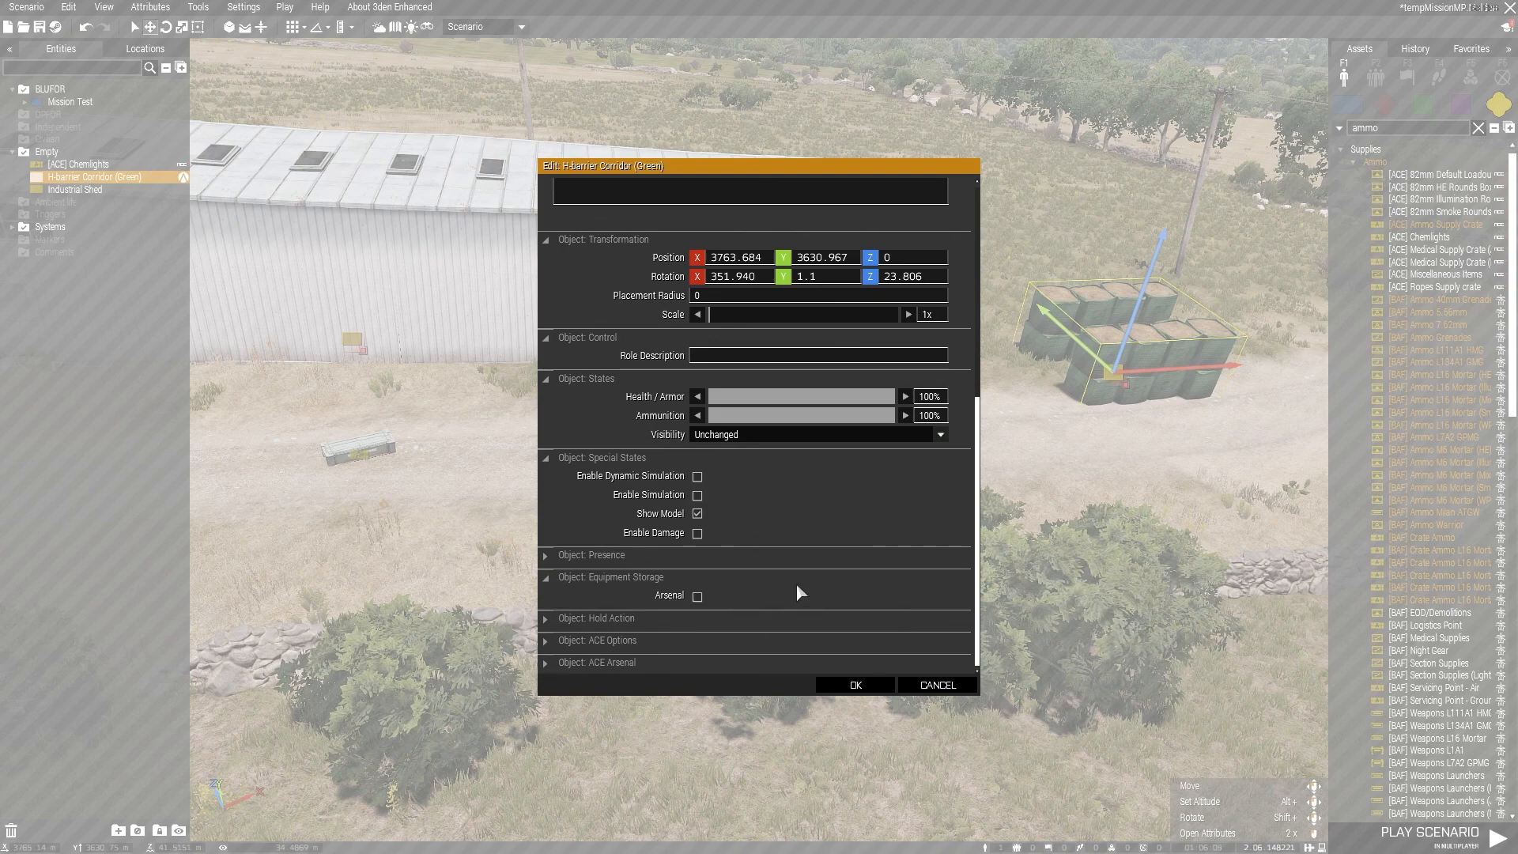
pyautogui.click(702, 642)
pyautogui.scroll(-3, 722, 641)
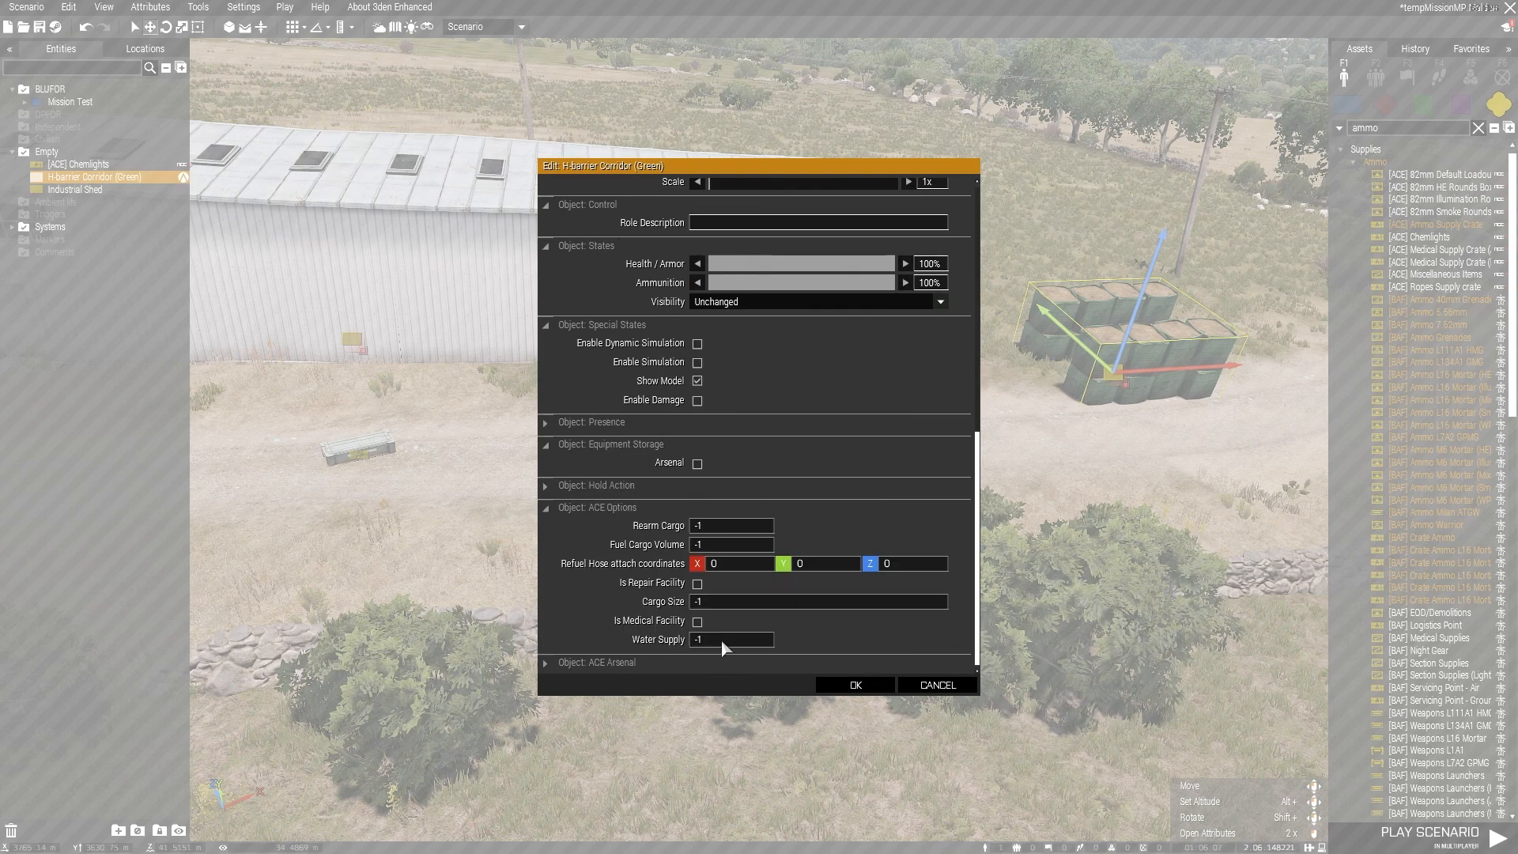
pyautogui.click(940, 684)
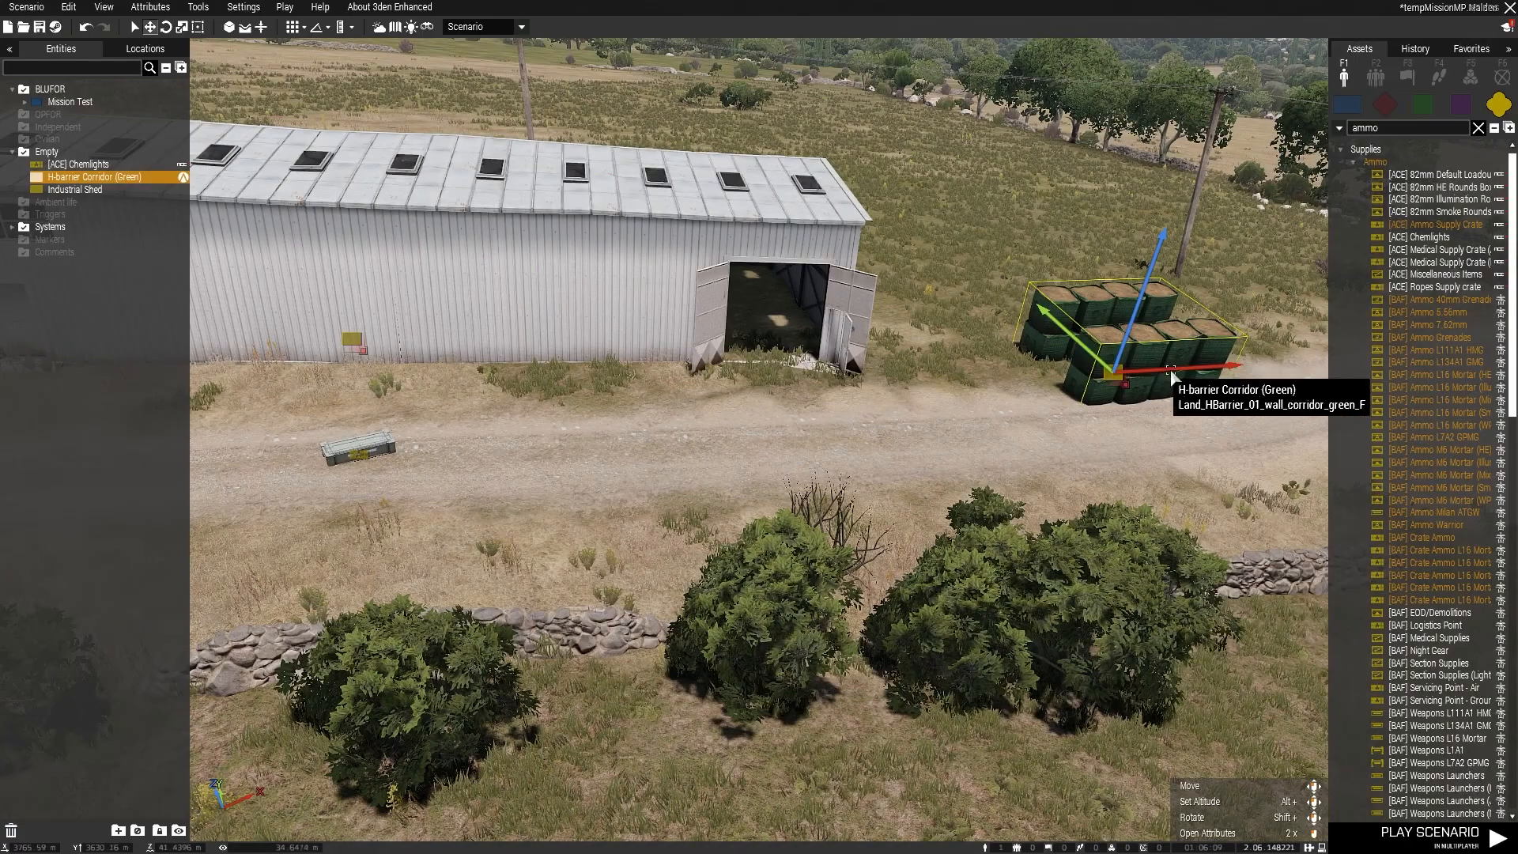
# Step: Delete the H-barrier Corridor (Green) and the [ACE] Chemlights crate from the scenario
pyautogui.press('Delete')
pyautogui.rightClick(356, 456)
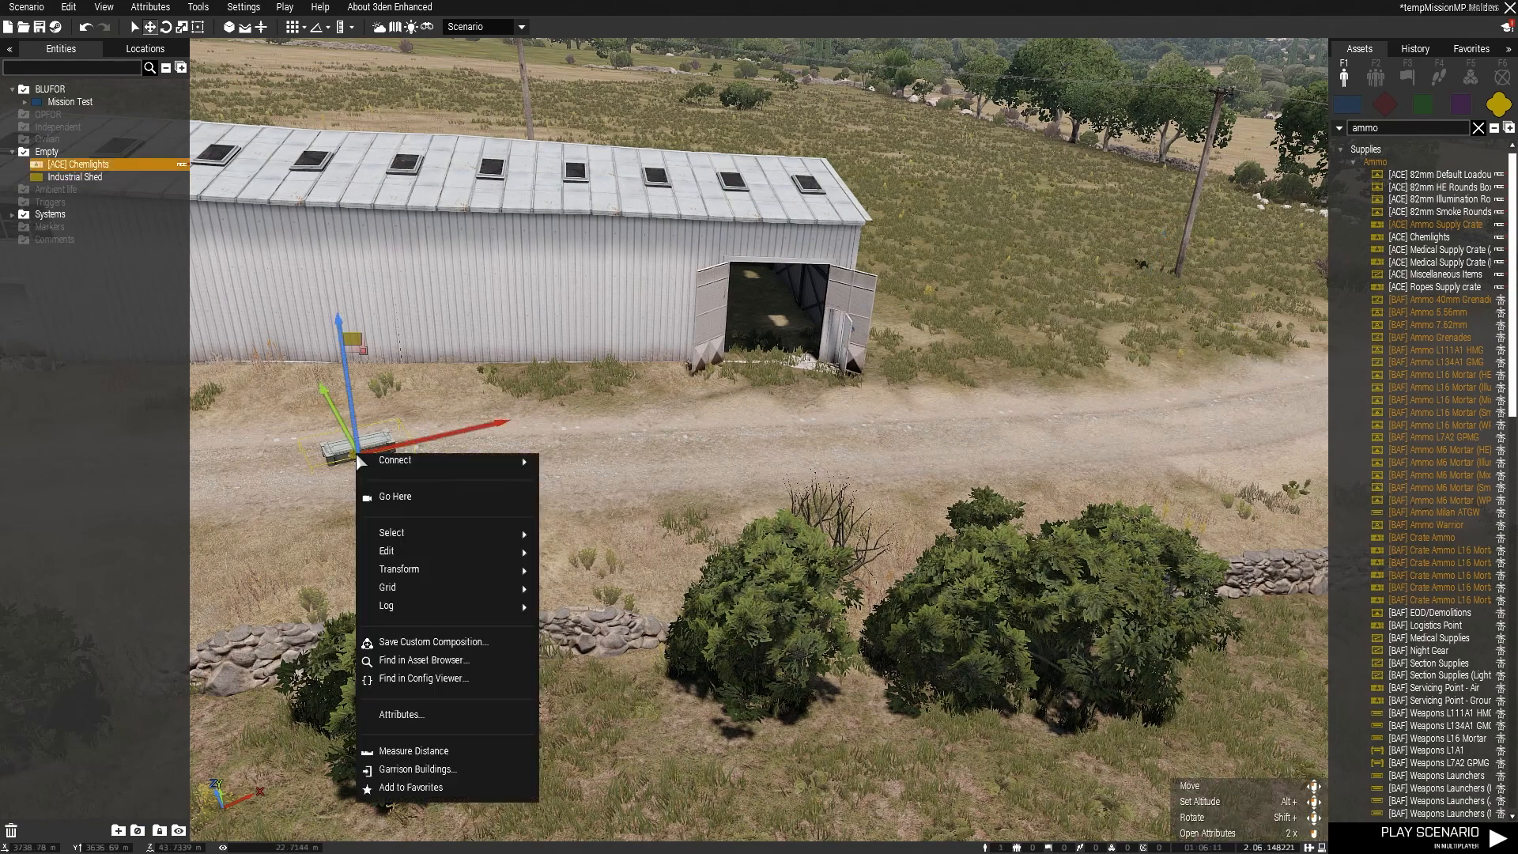
pyautogui.press('Delete')
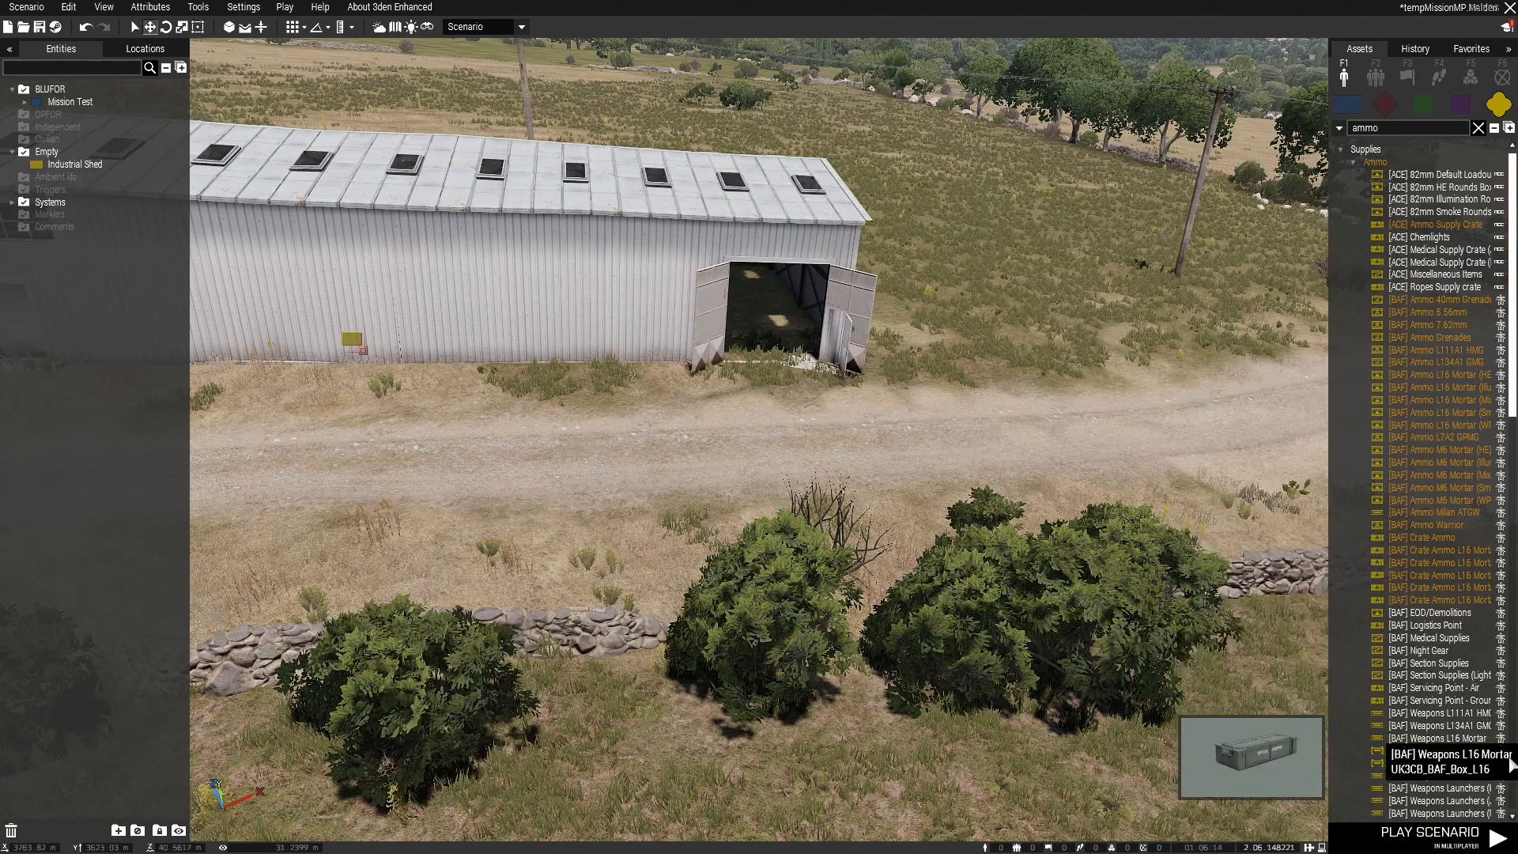
# Step: Place a Supply Box [LDF] on the dirt road in front of the Industrial Shed
pyautogui.scroll(-4, 1458, 706)
pyautogui.scroll(-2, 1459, 706)
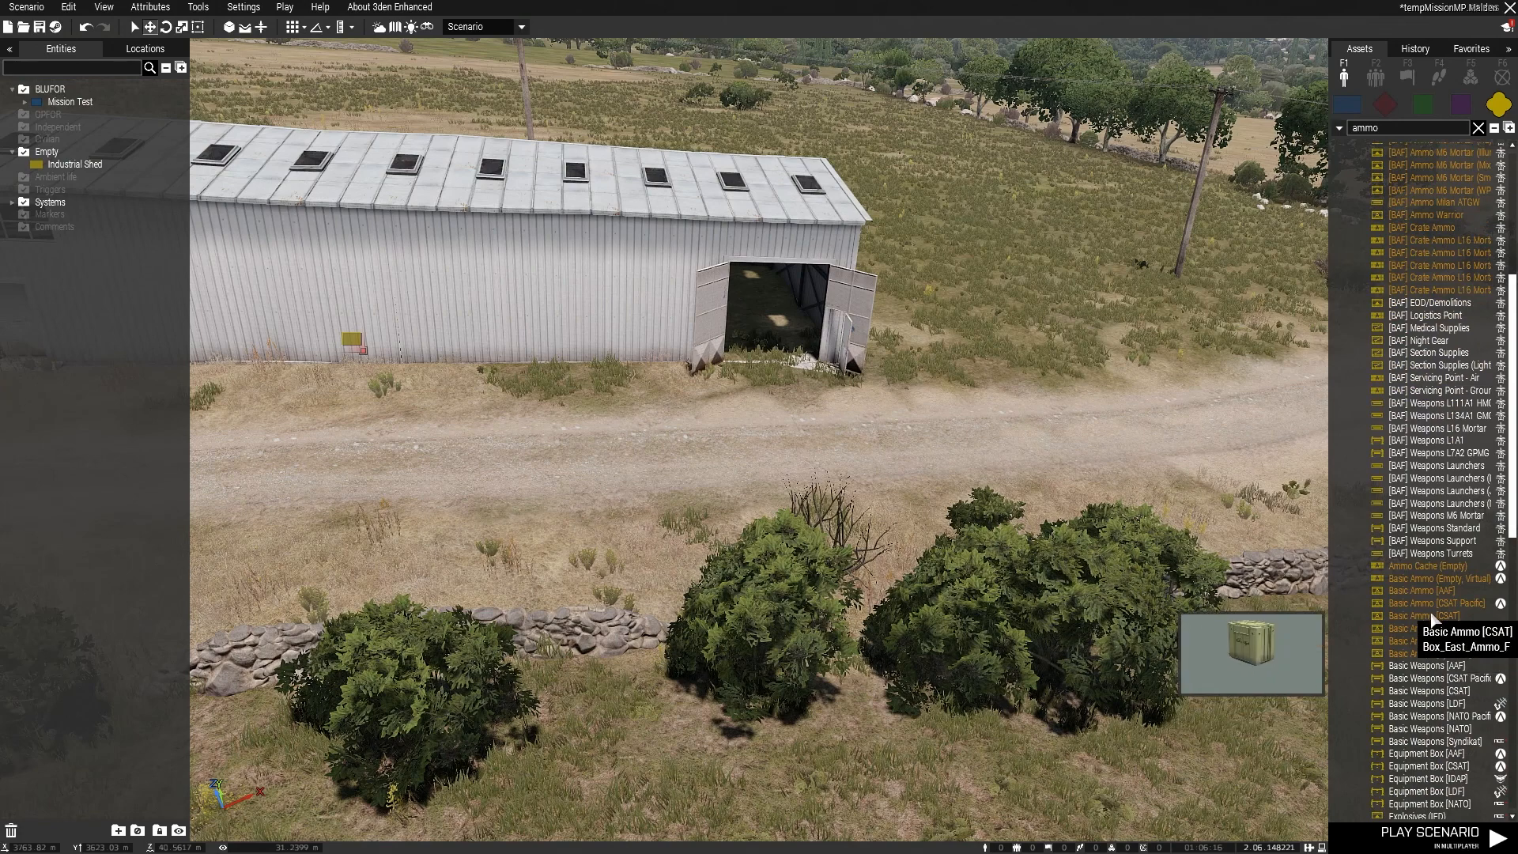
pyautogui.scroll(-2, 1421, 711)
pyautogui.scroll(-11, 1421, 743)
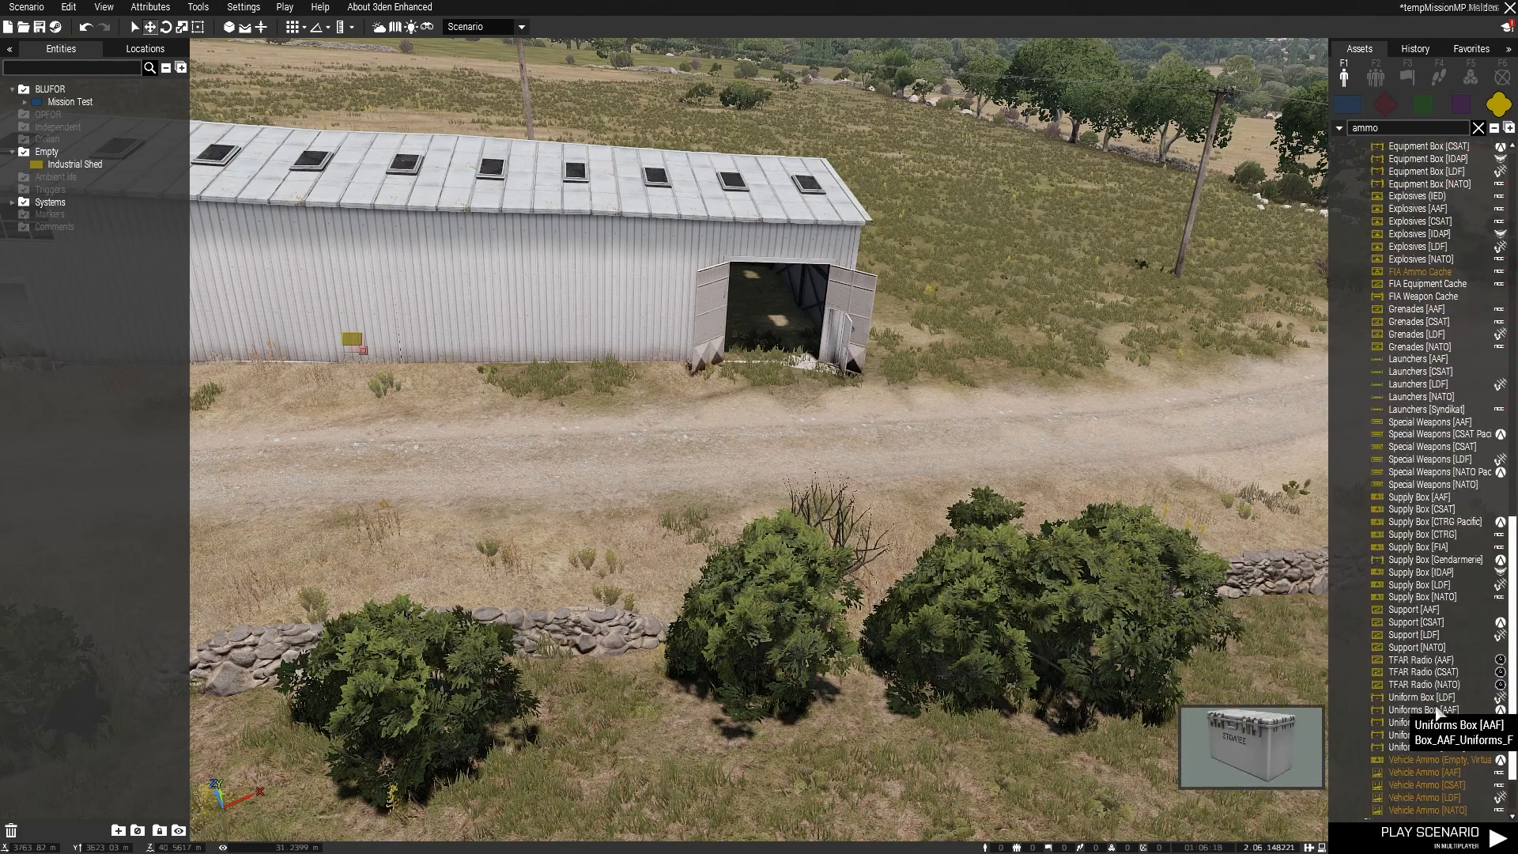
pyautogui.click(1420, 585)
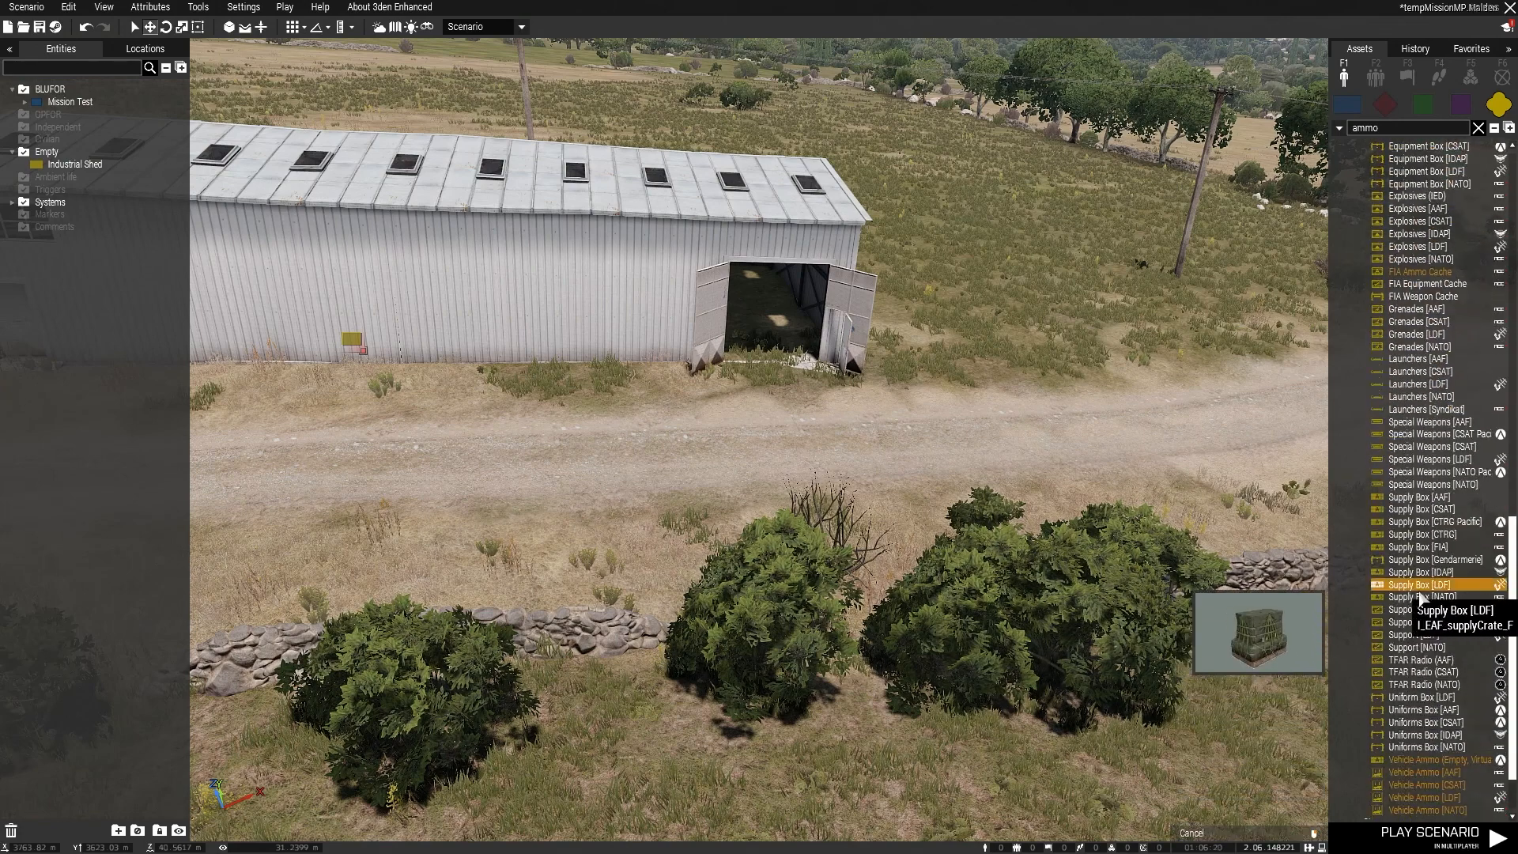
pyautogui.click(512, 490)
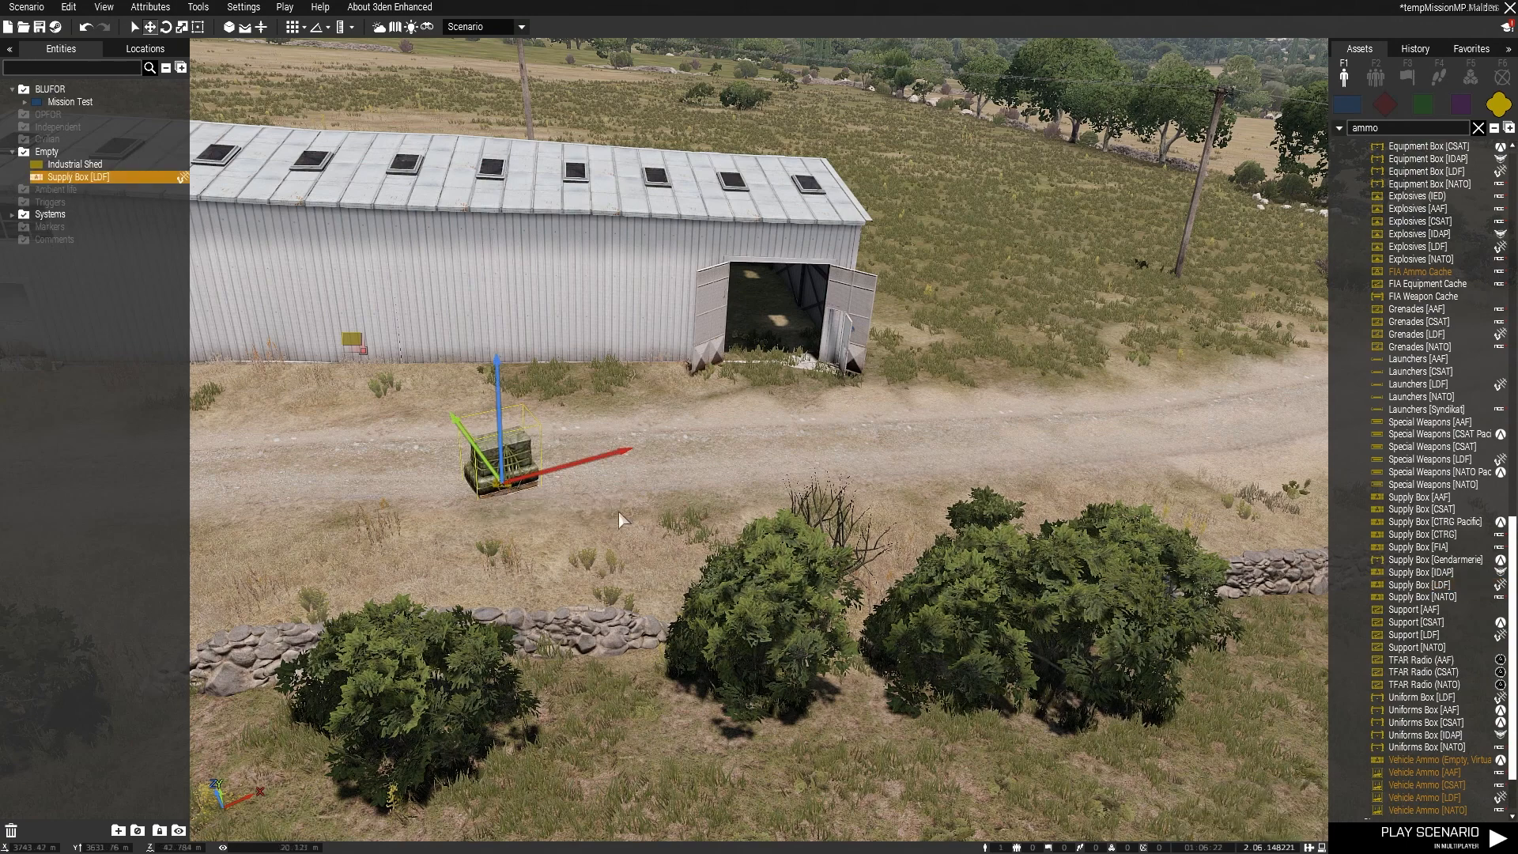
# Step: Review the Equipment Storage contents and ACE Options in the Supply Box [LDF]'s attributes
pyautogui.rightClick(499, 490)
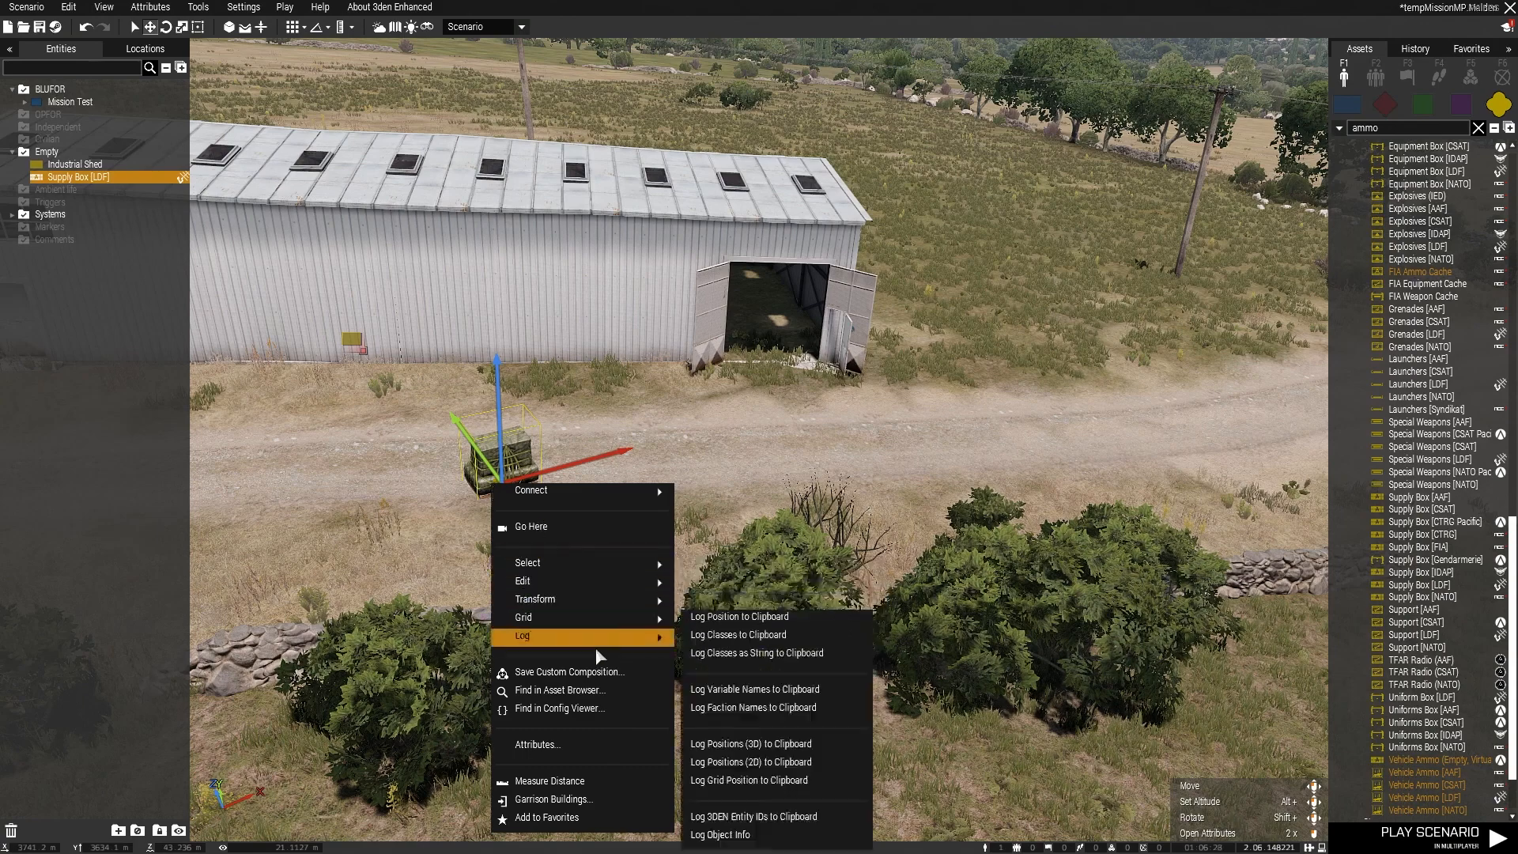
pyautogui.click(578, 753)
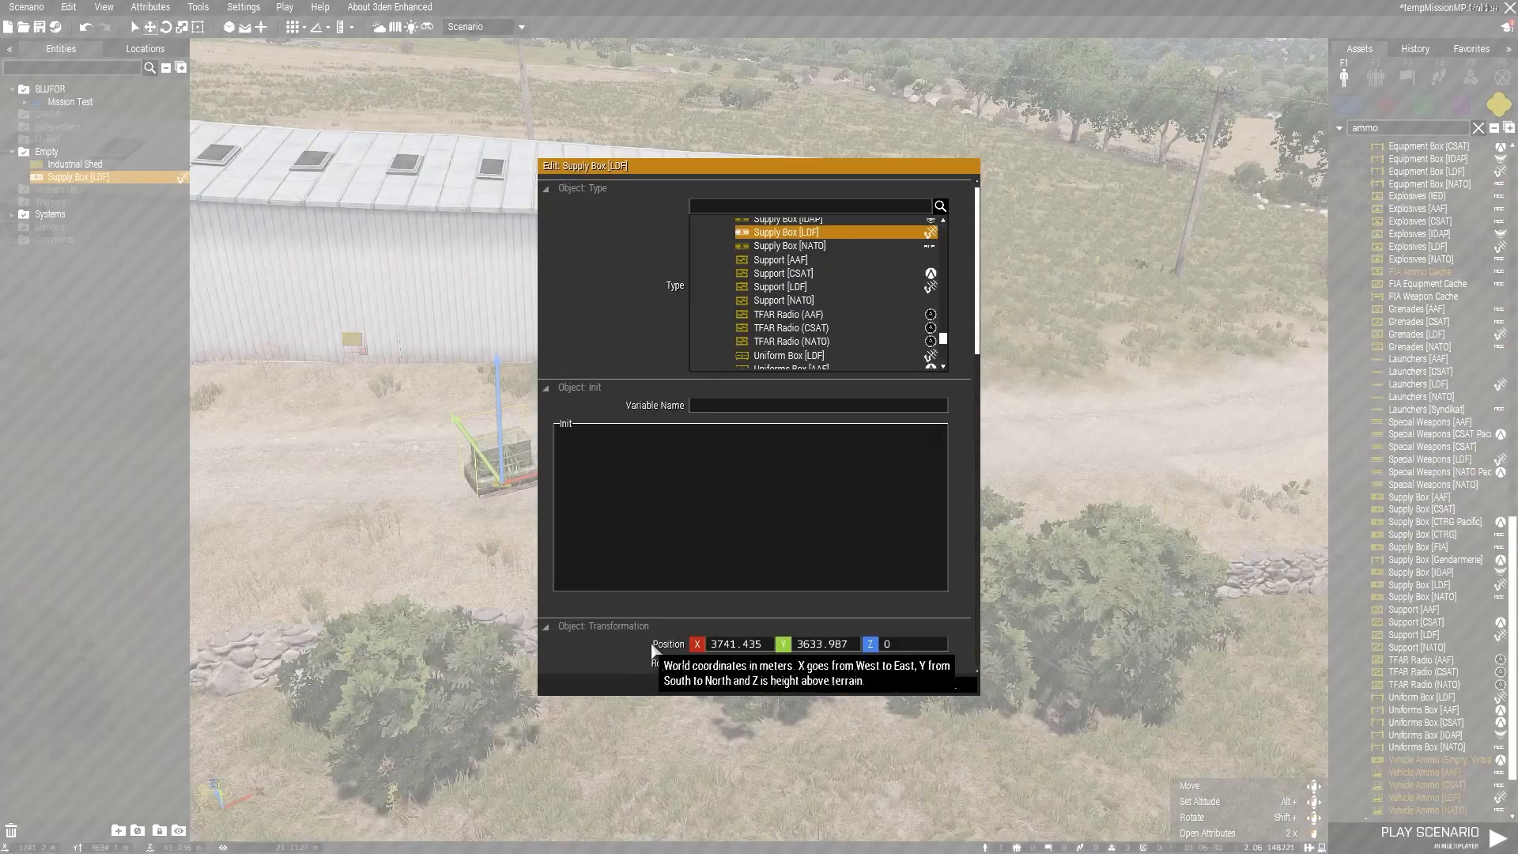
pyautogui.scroll(-10, 723, 481)
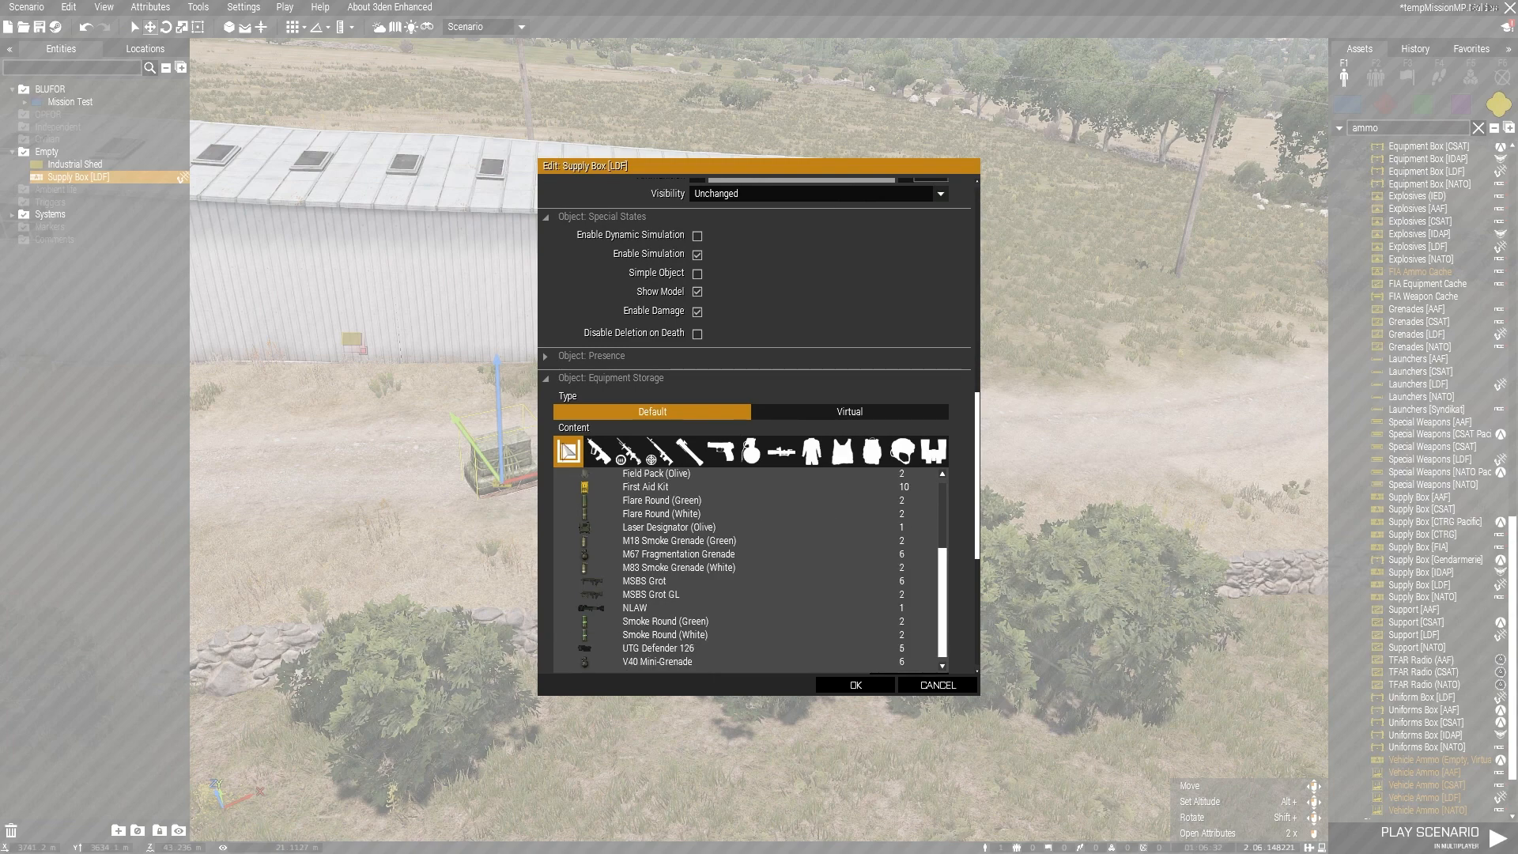
pyautogui.scroll(-10, 960, 486)
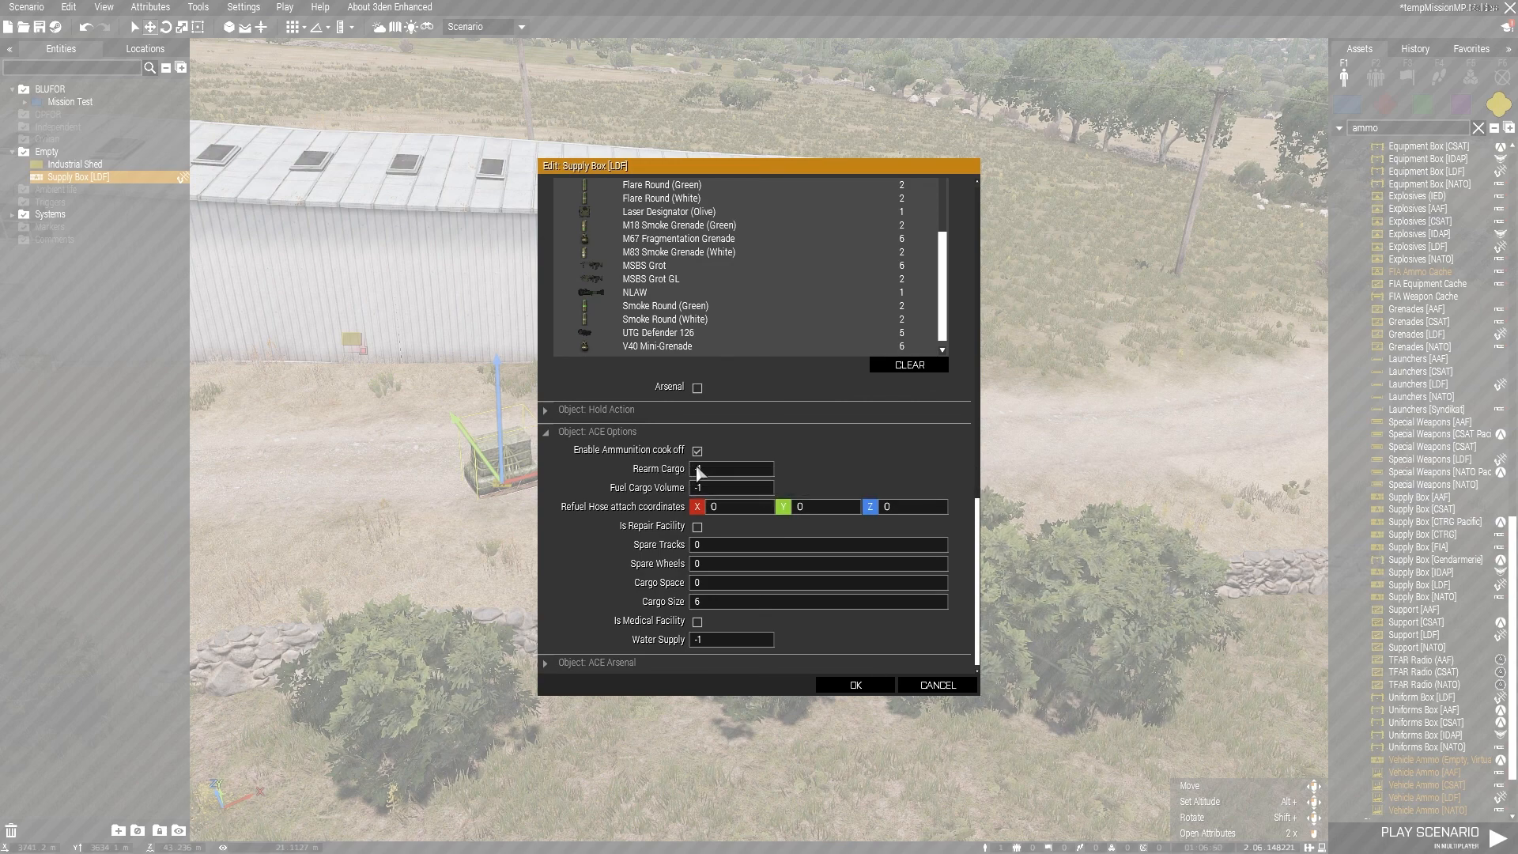
# Step: Enter 1000 as the Supply Box [LDF]'s Rearm Cargo, then close its attributes without applying the change
pyautogui.moveTo(704, 468); pyautogui.dragTo(679, 468)
pyautogui.write('1000')
pyautogui.click(941, 686)
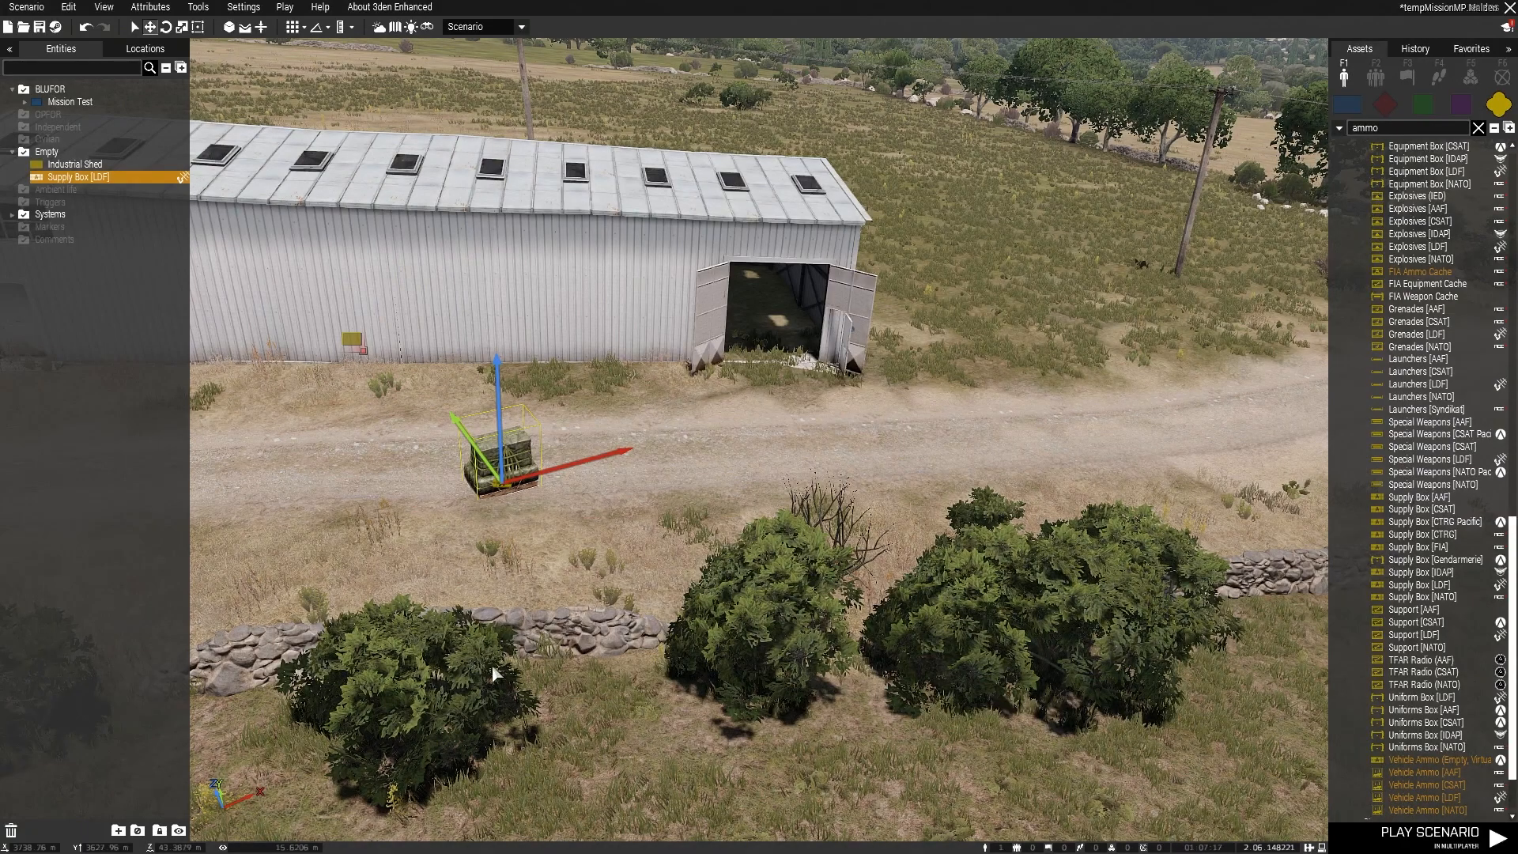
pyautogui.hotkey('alt', 'Tab')
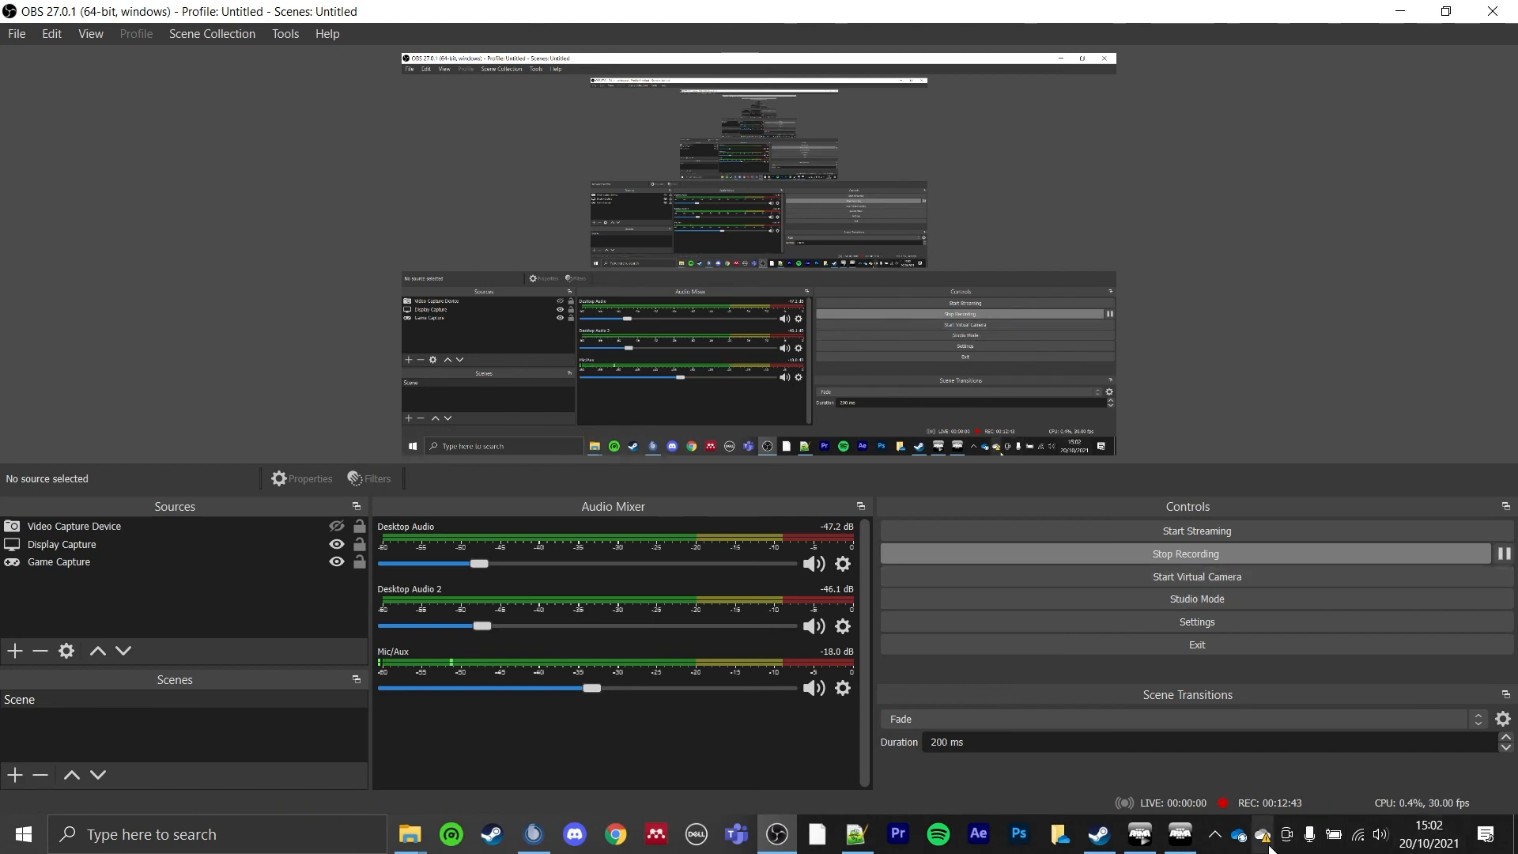
# Step: Switch back to the Arma 3 Eden Editor and clear the "ammo" search from the asset list
pyautogui.click(1182, 834)
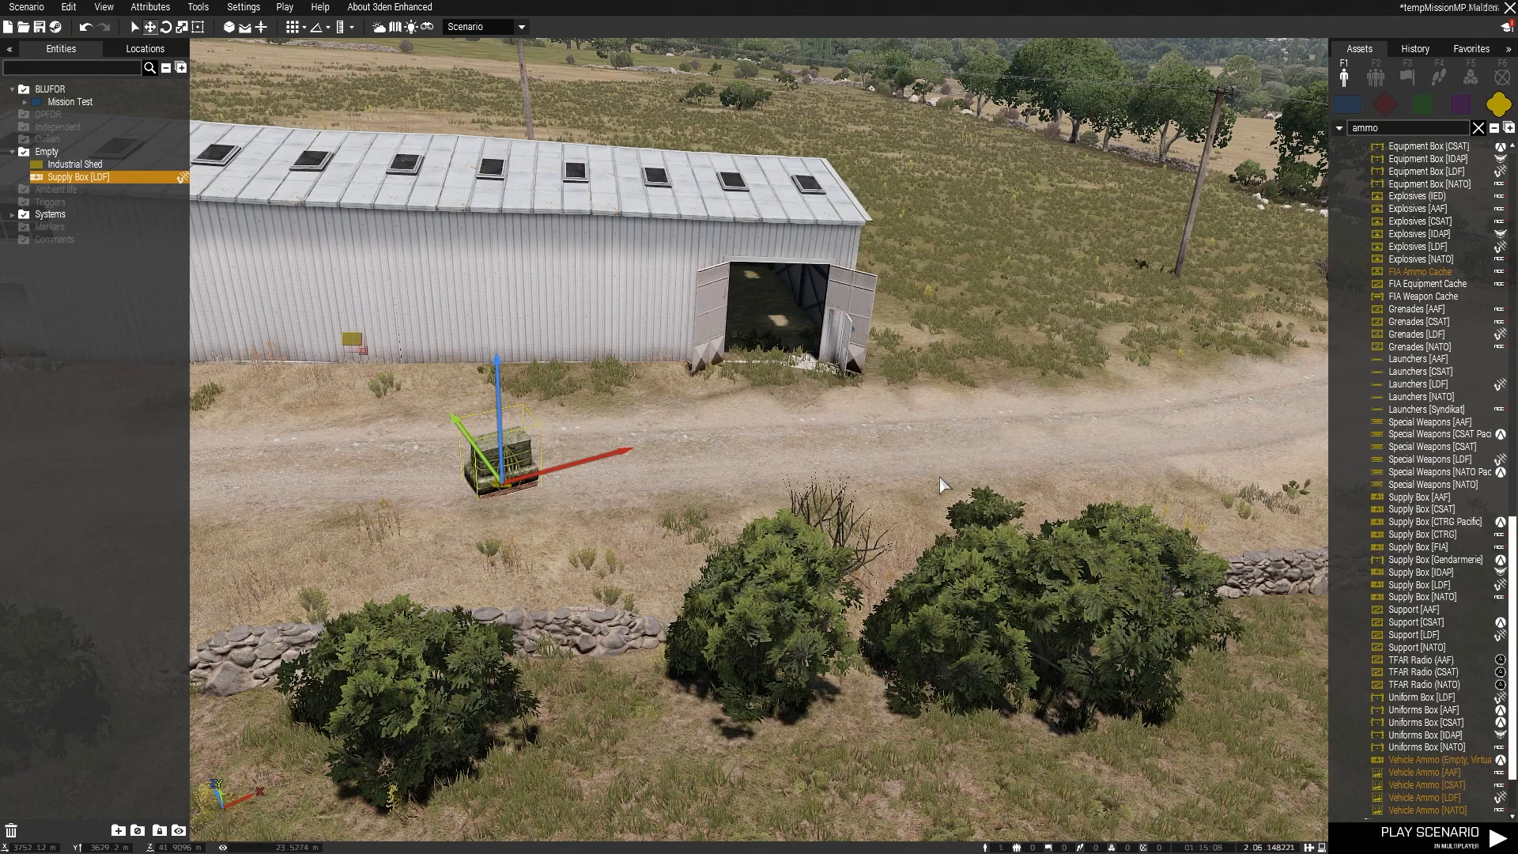
pyautogui.press('s')
pyautogui.moveTo(941, 479); pyautogui.dragTo(1149, 516, button='right')
pyautogui.press('w')
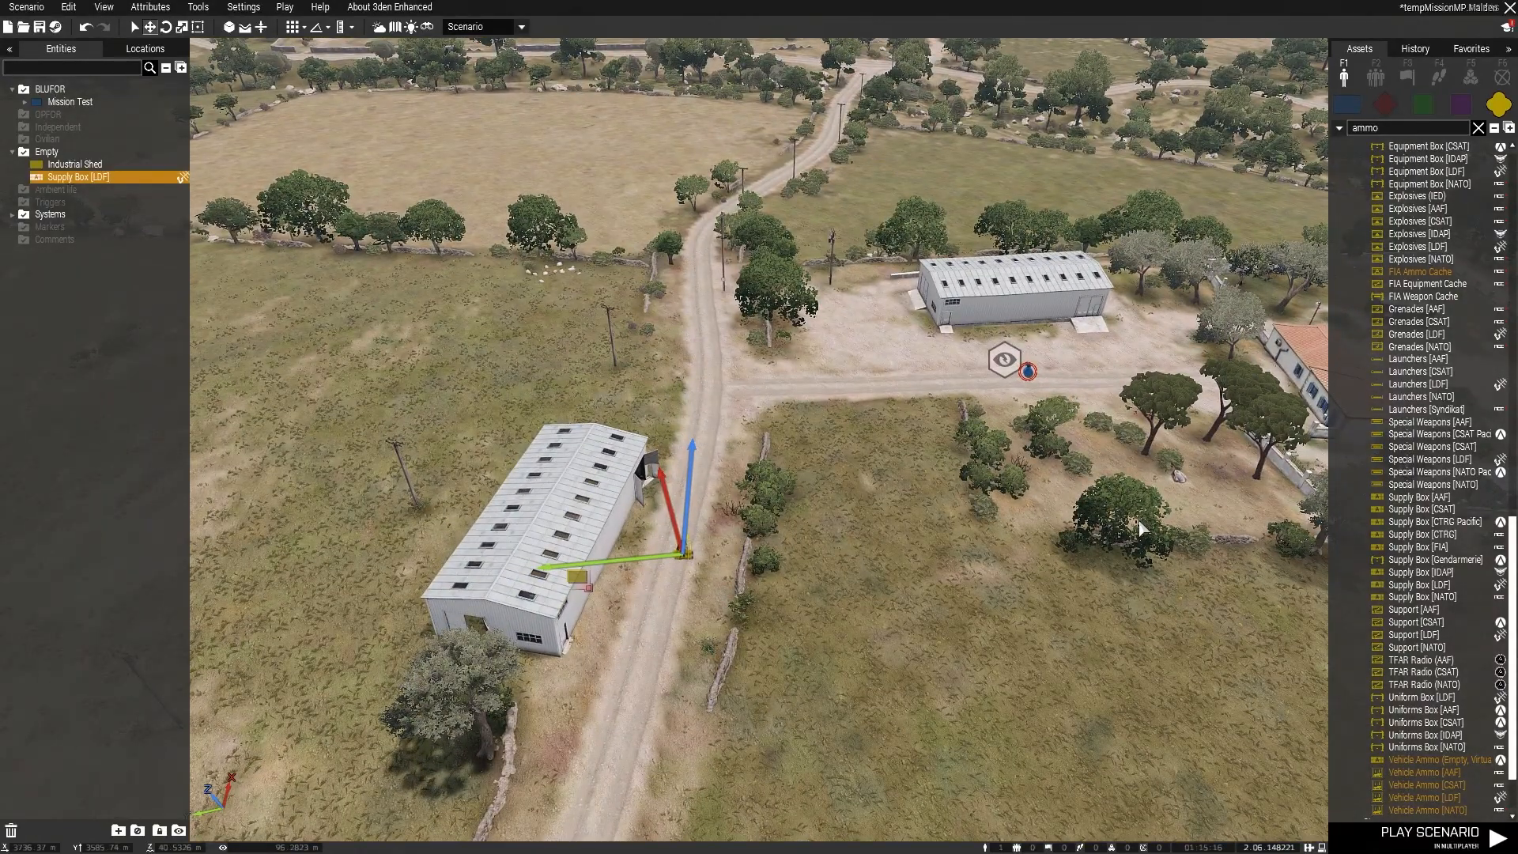
pyautogui.scroll(15, 1445, 462)
pyautogui.scroll(10, 1446, 462)
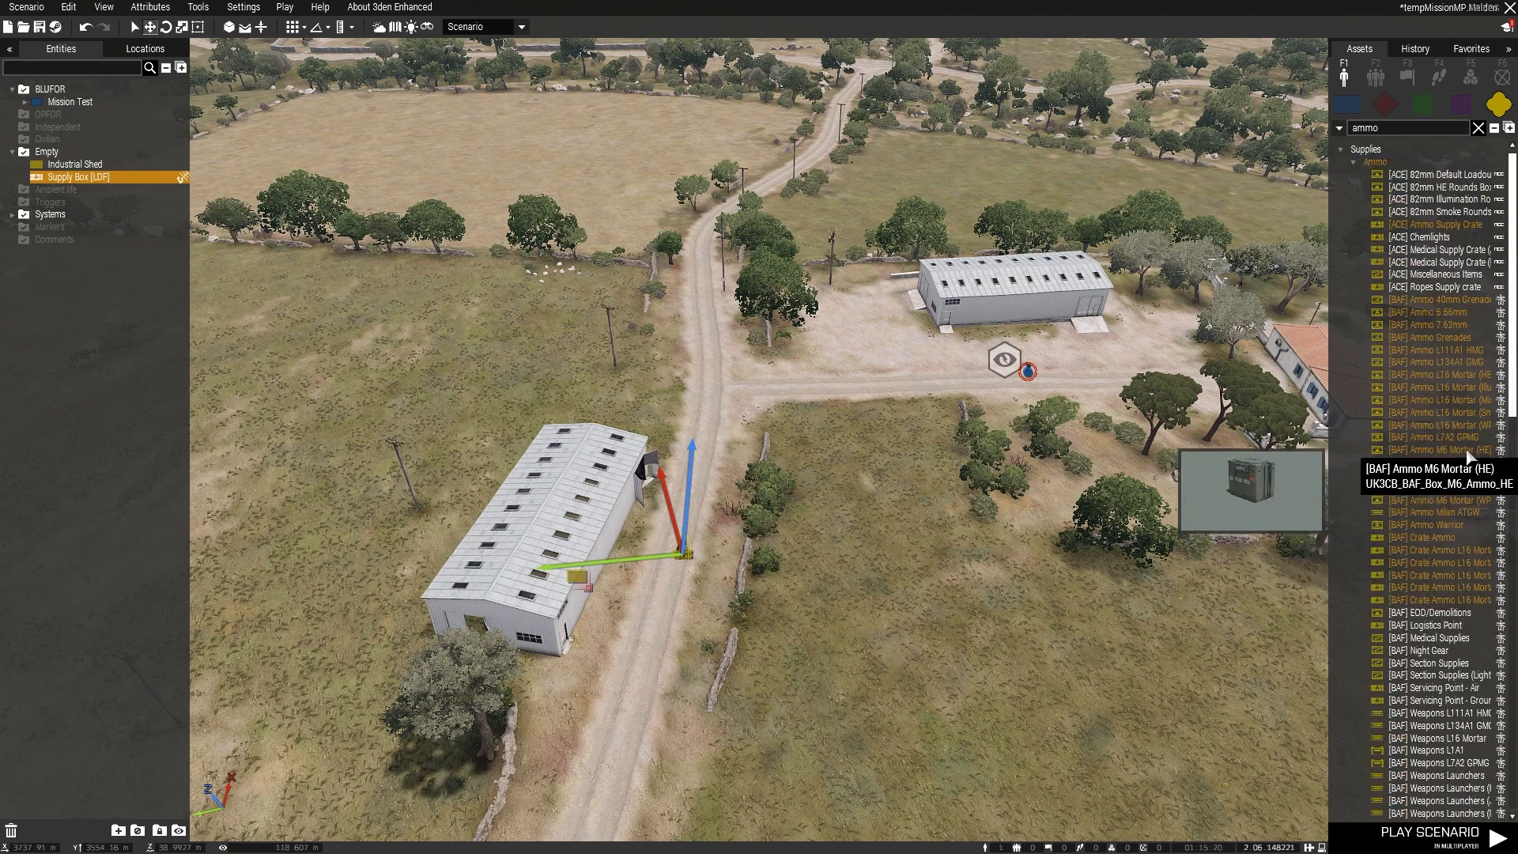
pyautogui.click(1350, 161)
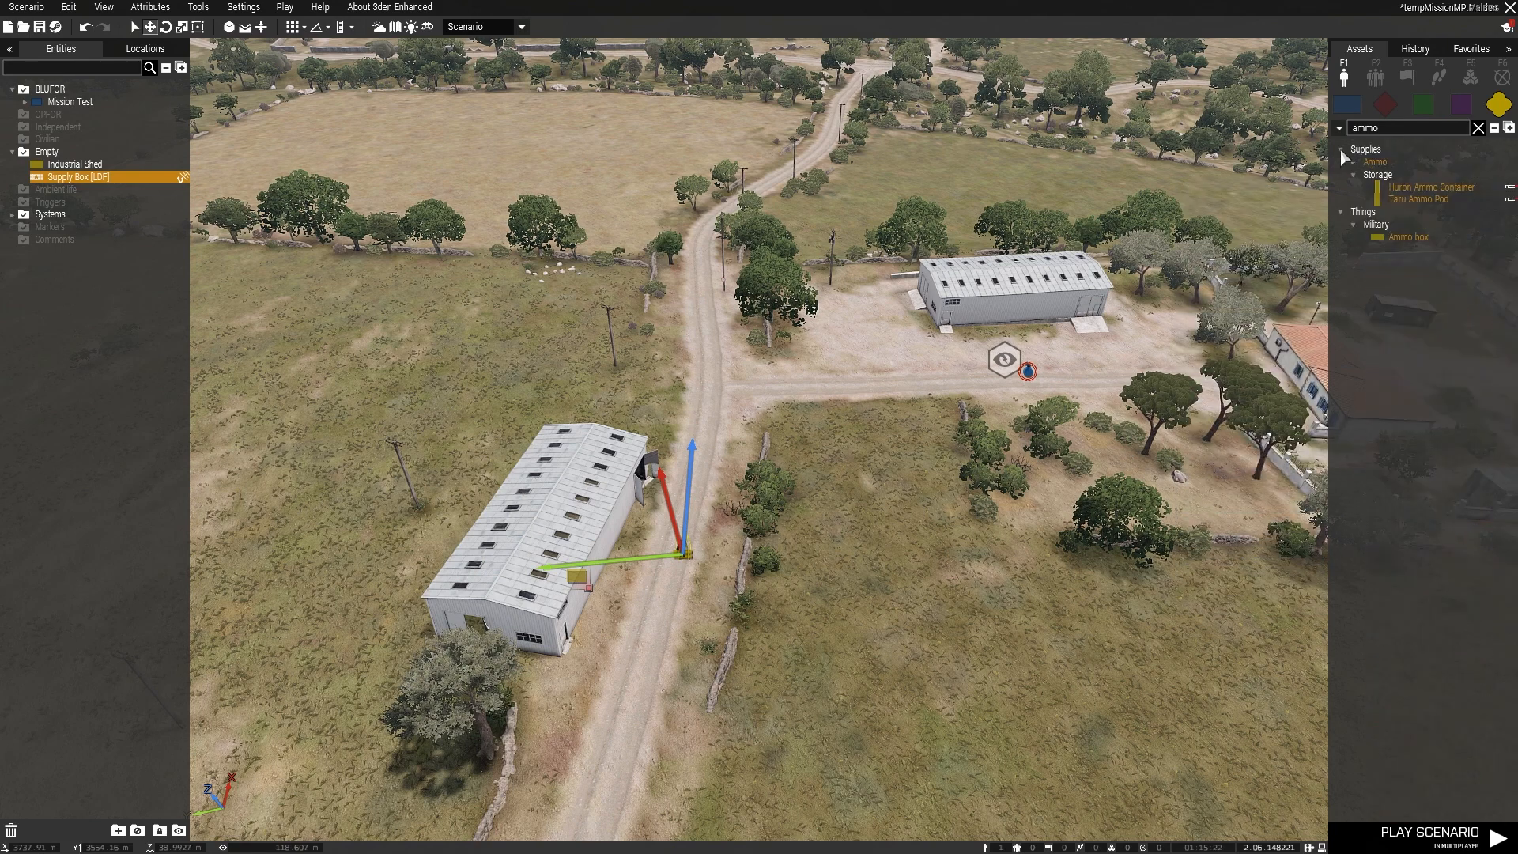
pyautogui.click(1478, 127)
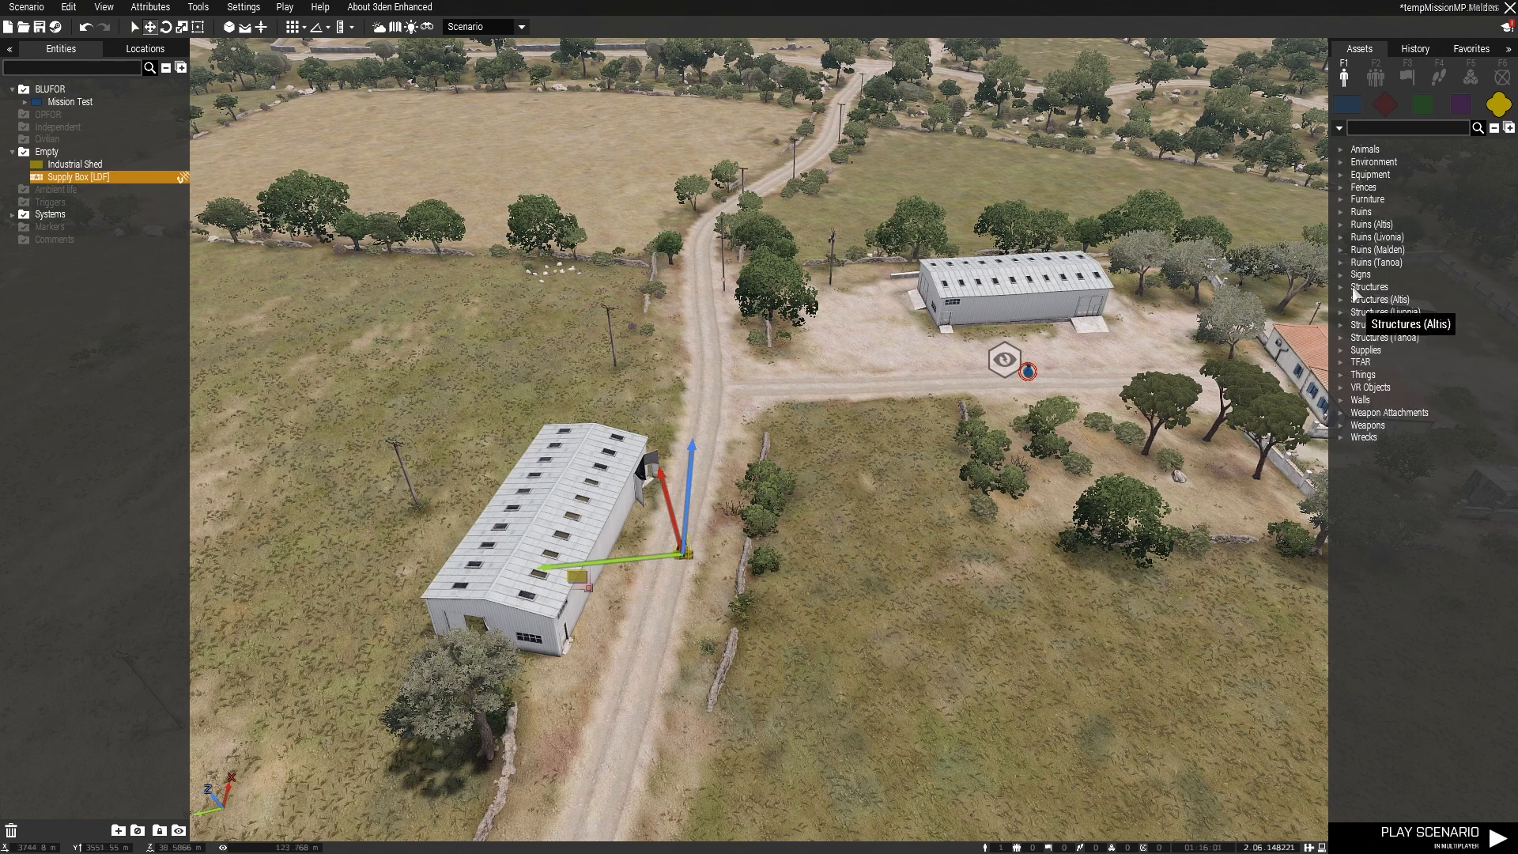
# Step: Browse the Terrestrial animals and the Environment Rocks in the full asset list
pyautogui.click(1340, 149)
pyautogui.click(1353, 161)
pyautogui.click(1340, 187)
pyautogui.click(1351, 199)
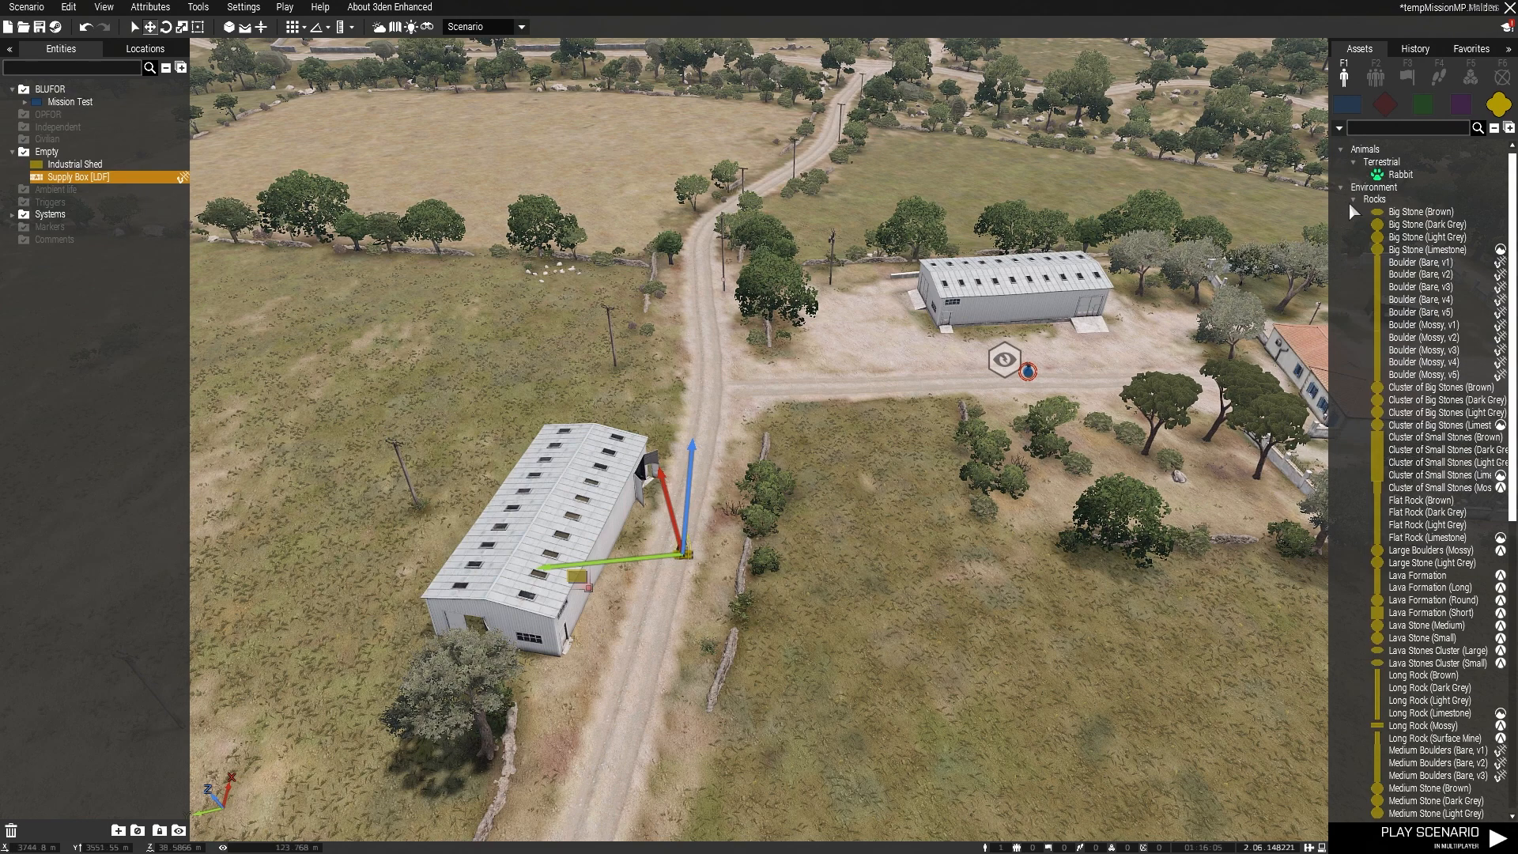
pyautogui.scroll(-10, 1370, 356)
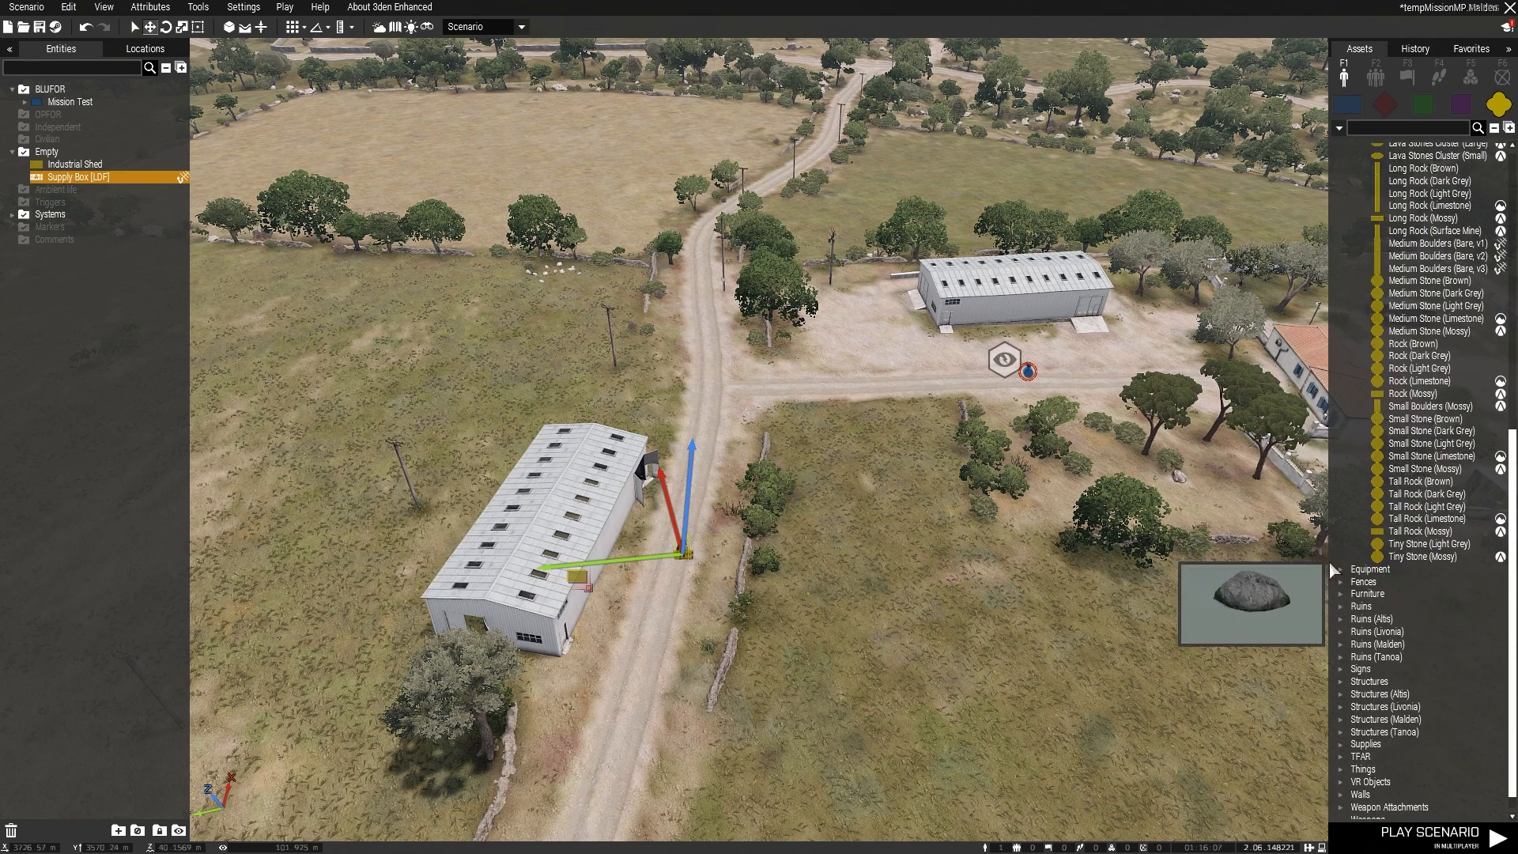
# Step: Place a Carryall Backpack (Green) from the Equipment assets by the tree in the field across the road, and delete it again
pyautogui.click(1340, 569)
pyautogui.click(1354, 582)
pyautogui.scroll(-8, 1378, 585)
pyautogui.scroll(-10, 1378, 585)
pyautogui.click(1146, 550)
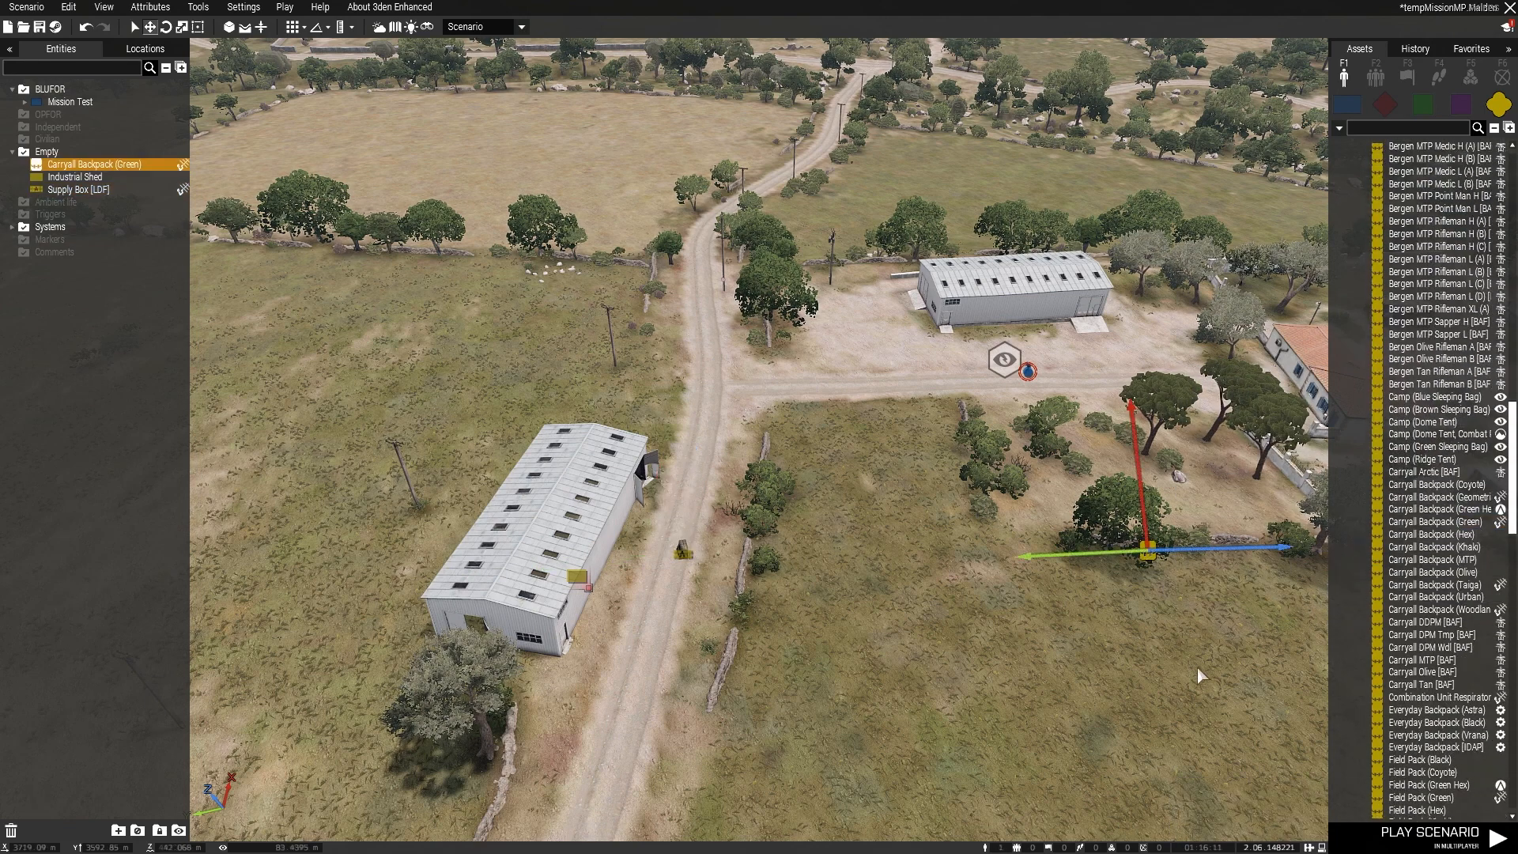
pyautogui.press('Delete')
# Step: Collapse the expanded Backpacks, Rocks, Environment, Animals and Equipment groups so only the main asset categories are listed
pyautogui.scroll(3, 1323, 371)
pyautogui.scroll(10, 1353, 294)
pyautogui.click(1350, 332)
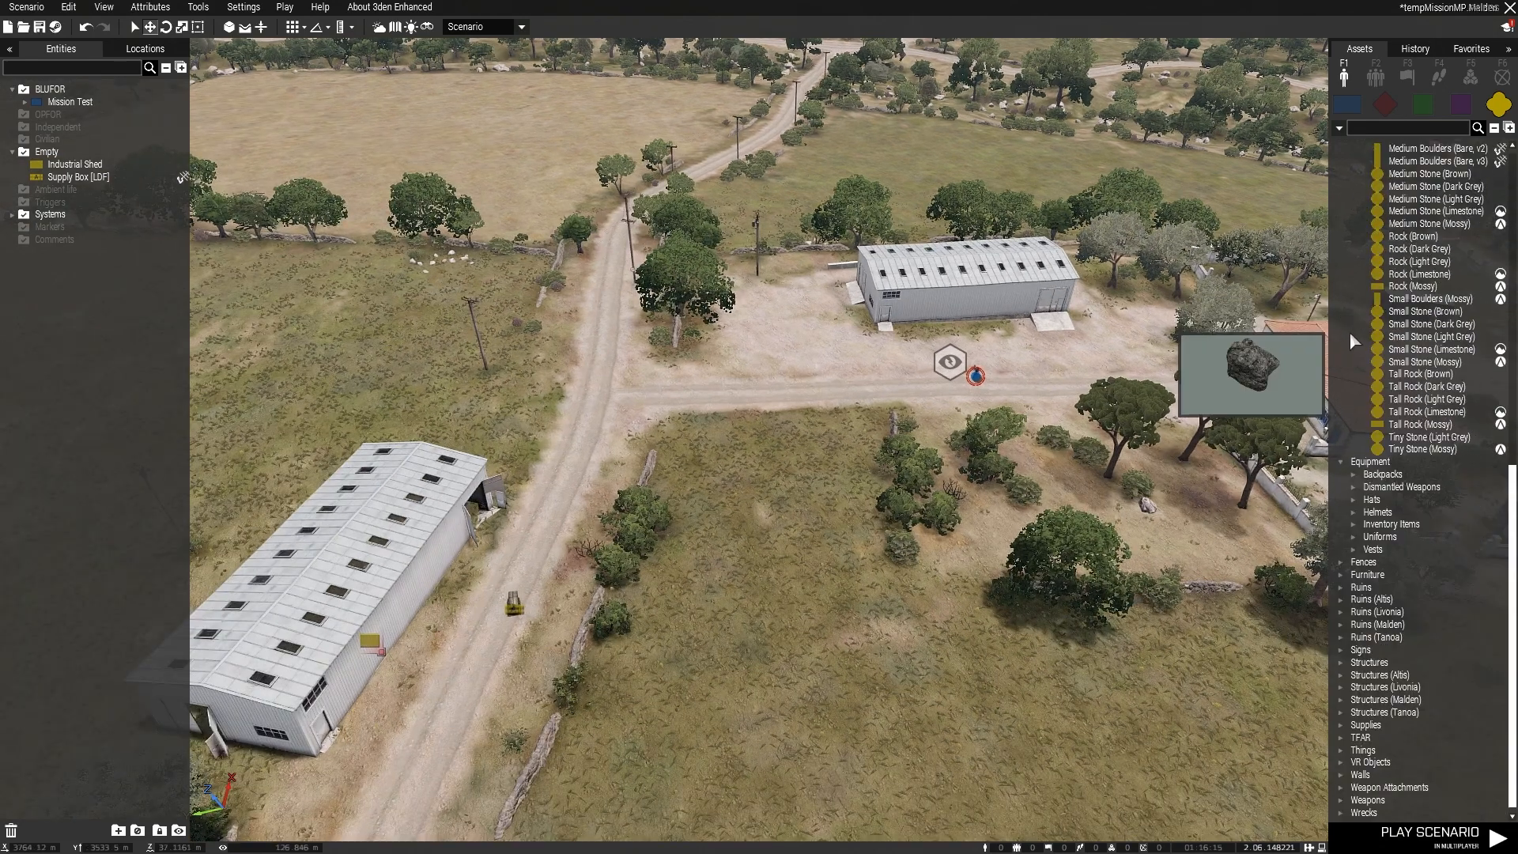
pyautogui.scroll(5, 1350, 341)
pyautogui.scroll(5, 1362, 232)
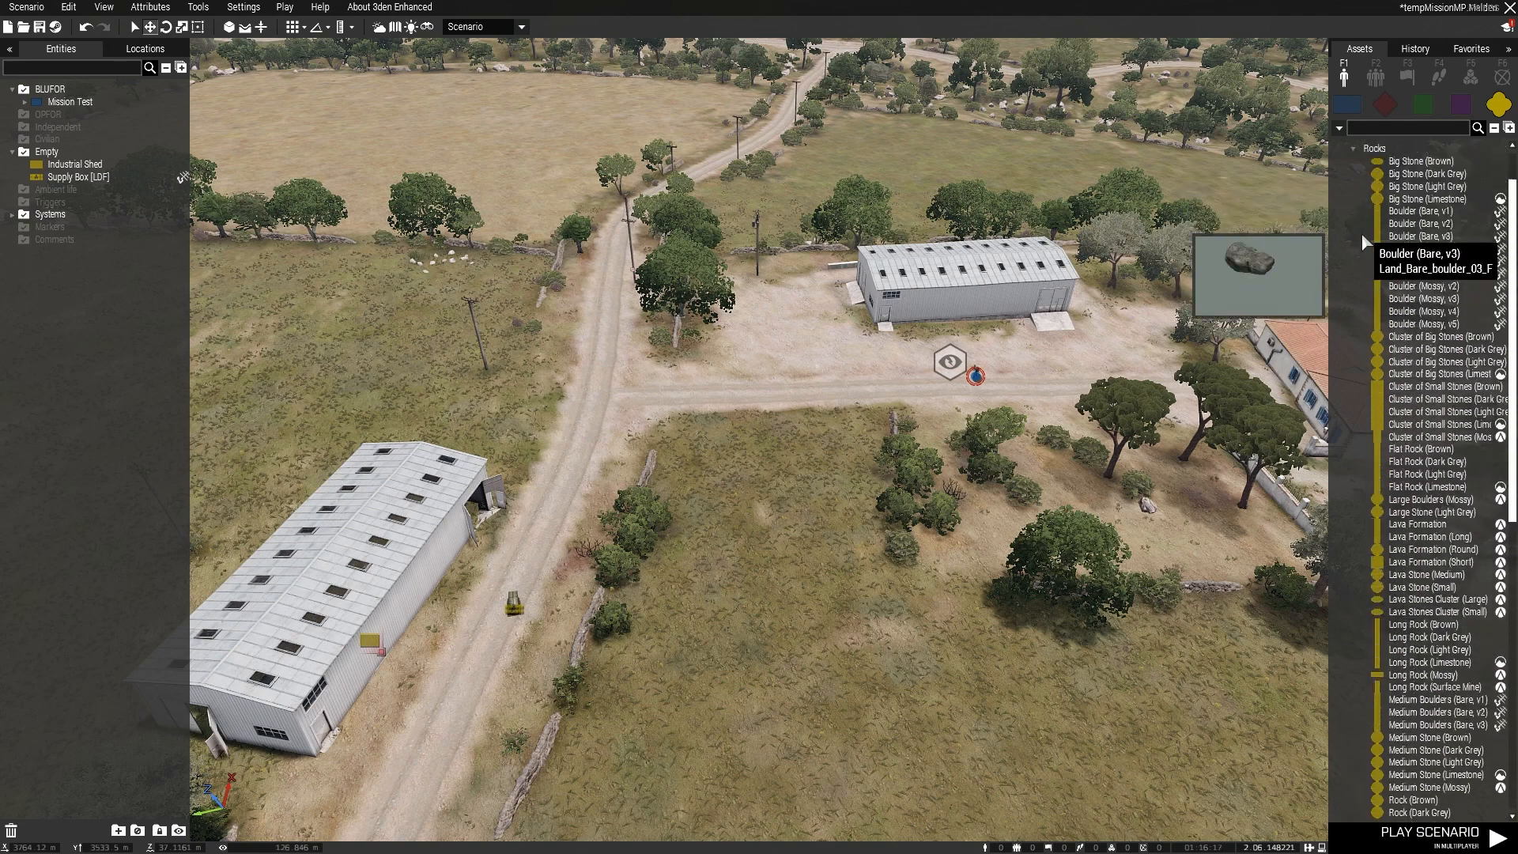
pyautogui.click(1353, 200)
pyautogui.click(1342, 187)
pyautogui.click(1341, 150)
pyautogui.click(1341, 174)
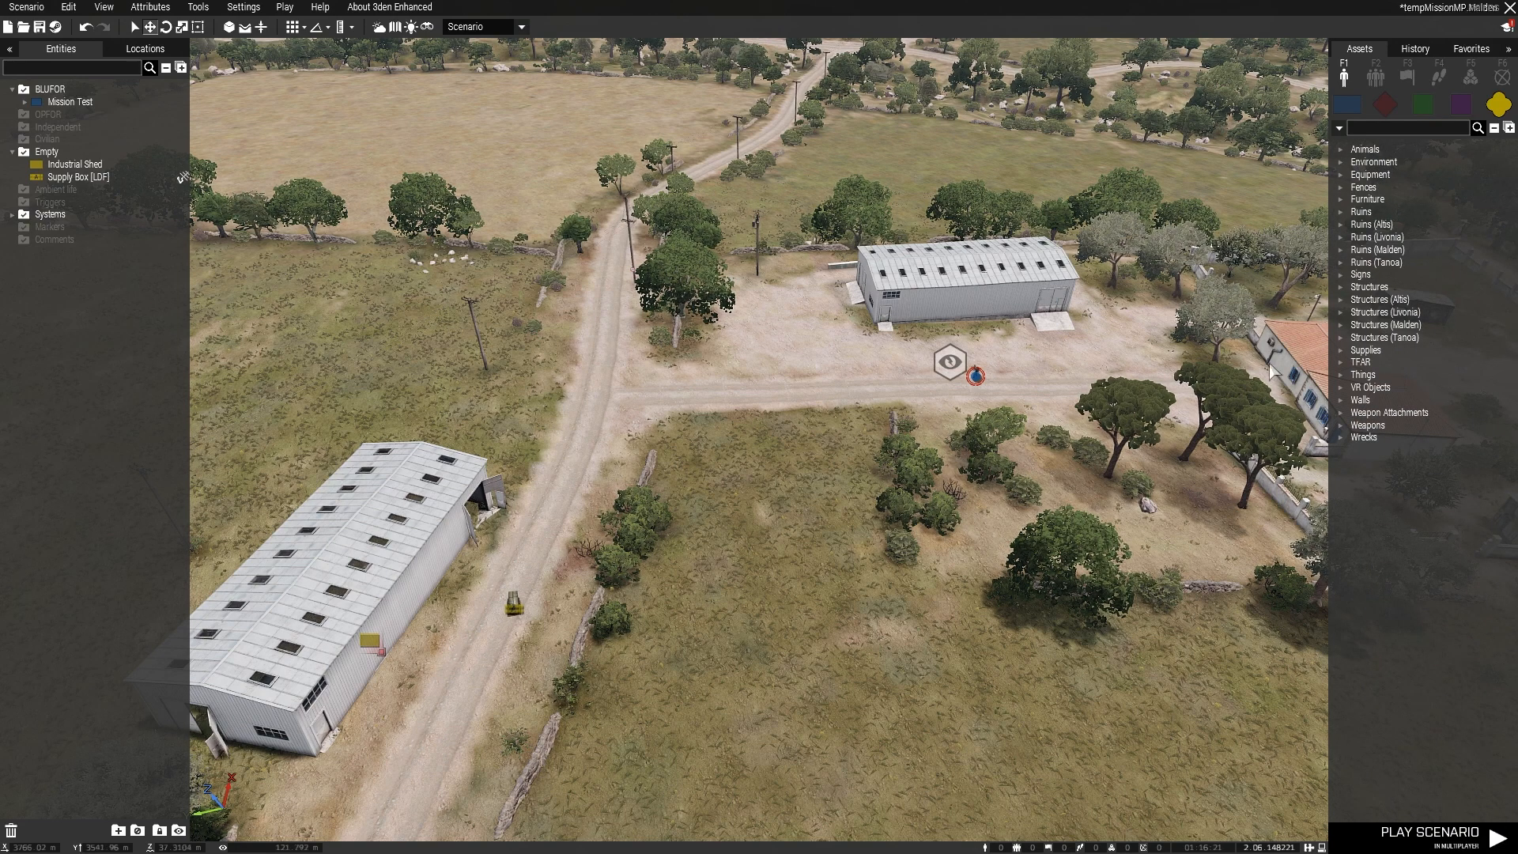